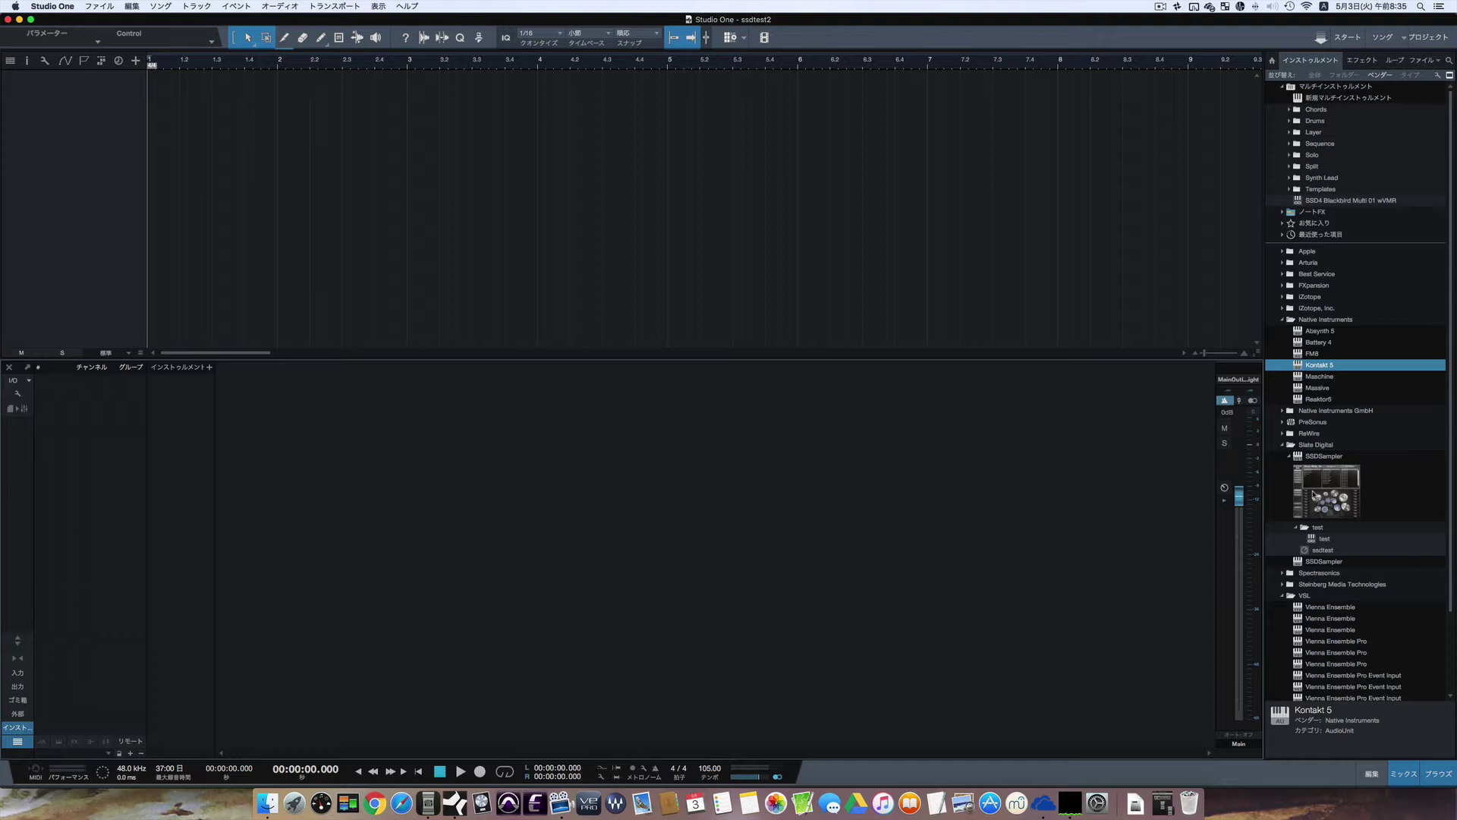
- Create an SSDSampler instrument track and combine Kontakt 5 with it into one multi instrument
drag(1313, 494, 306, 106)
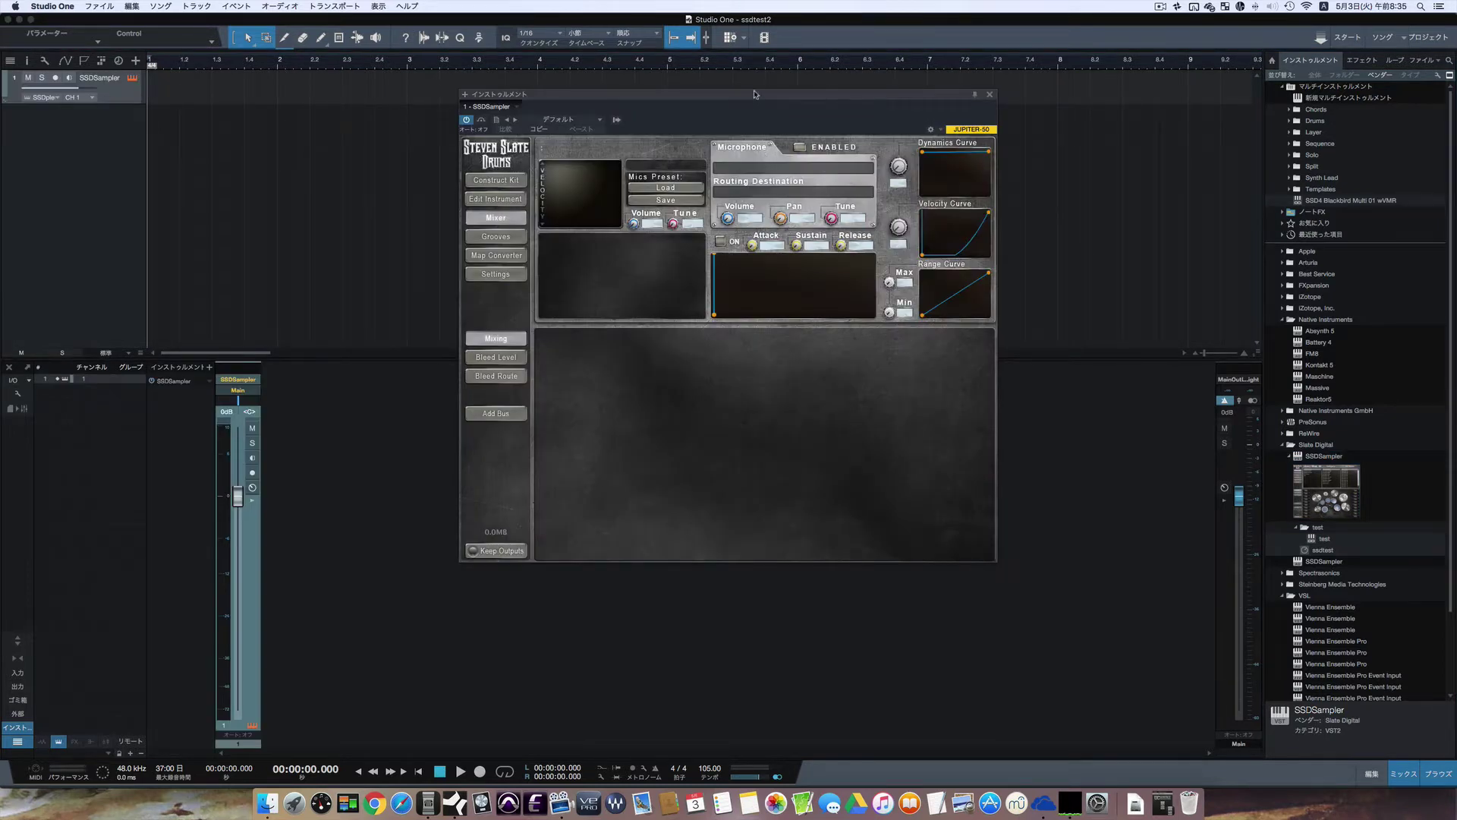
drag(754, 94, 766, 154)
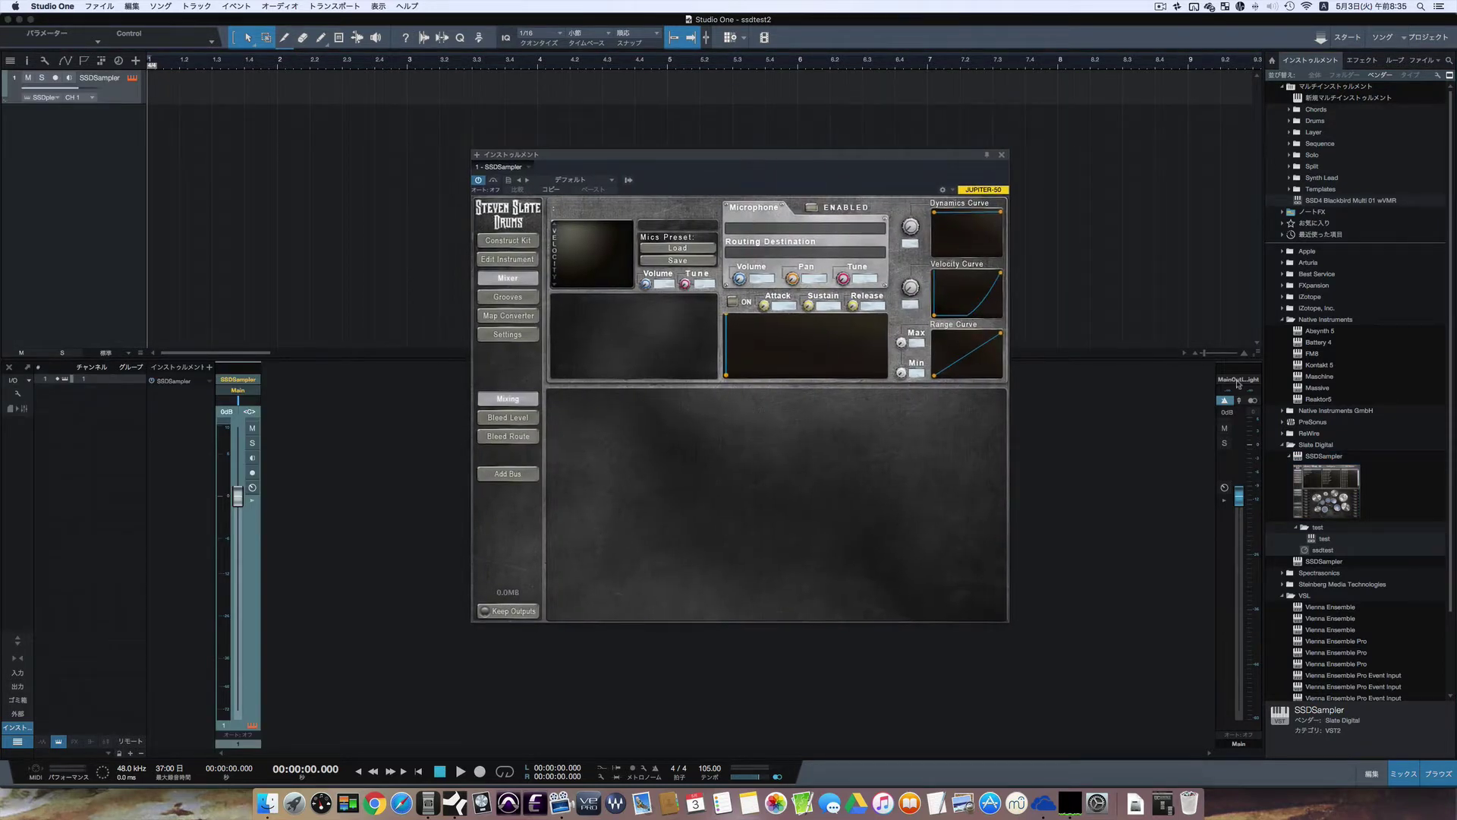
click(1321, 365)
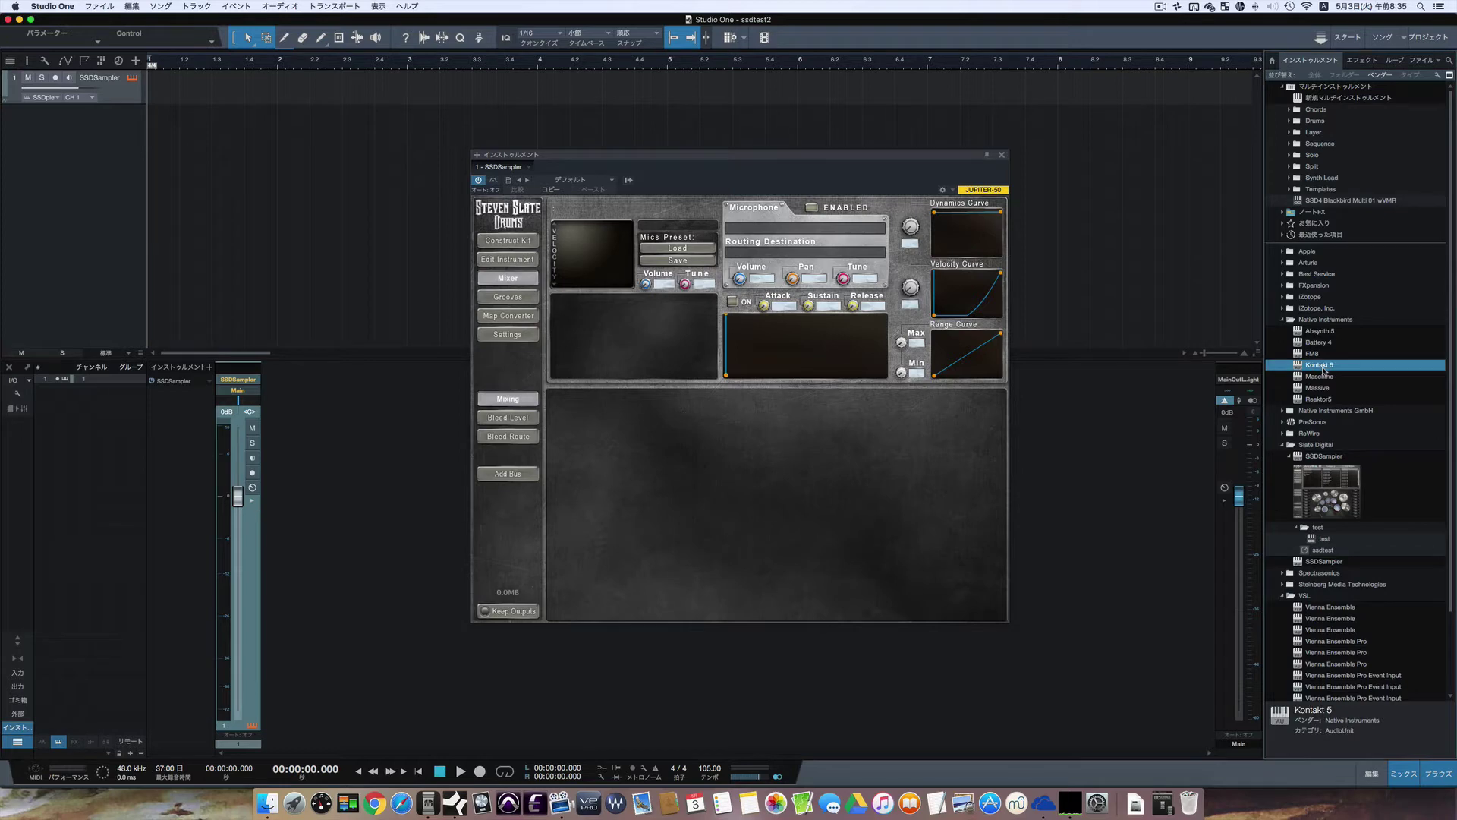
drag(1324, 370, 232, 84)
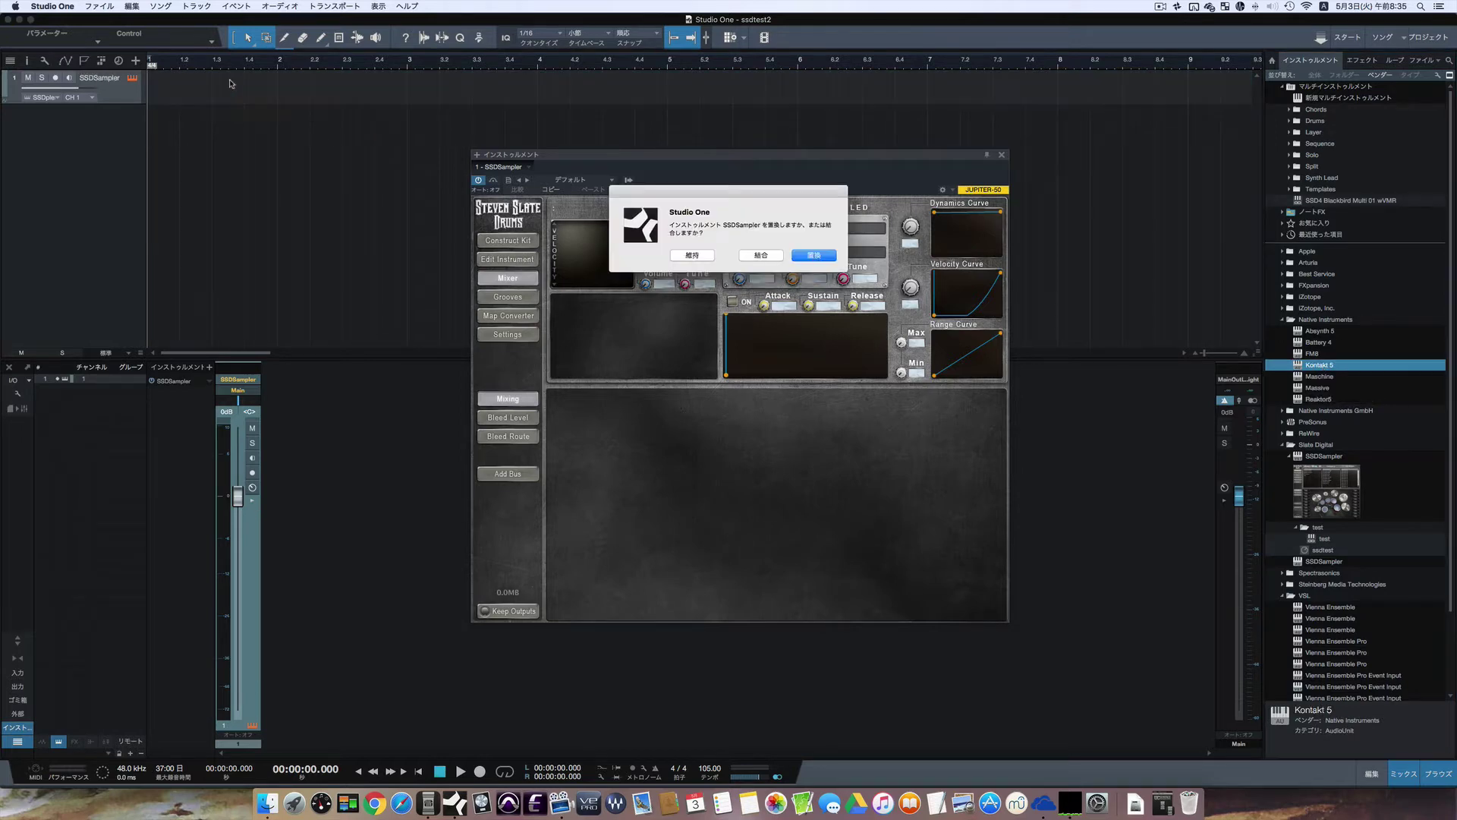
click(759, 255)
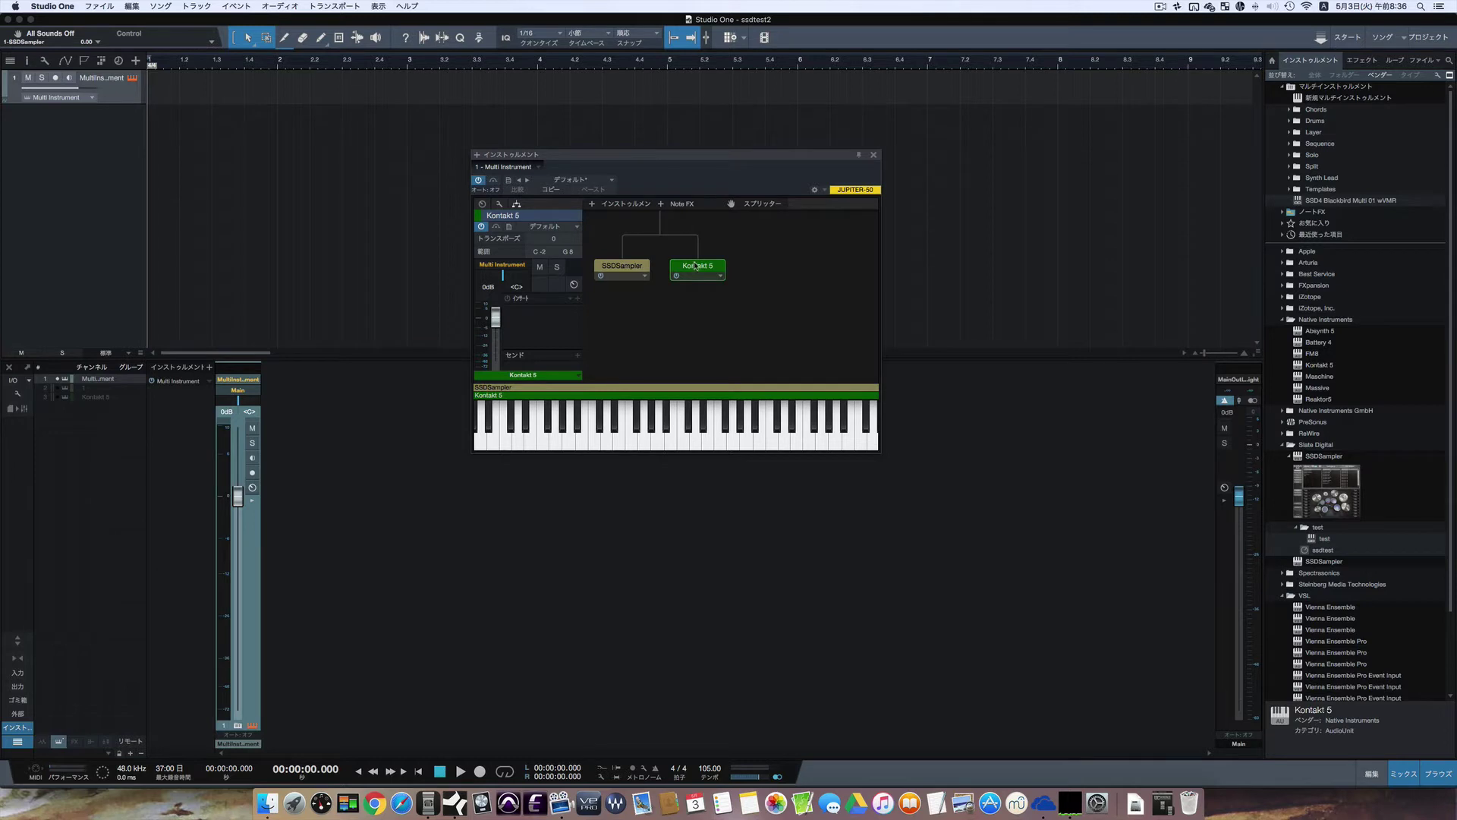
- Open SSDSampler from the multi instrument and load Blackbird Kit 02 from the Blackbird Presets library
click(630, 266)
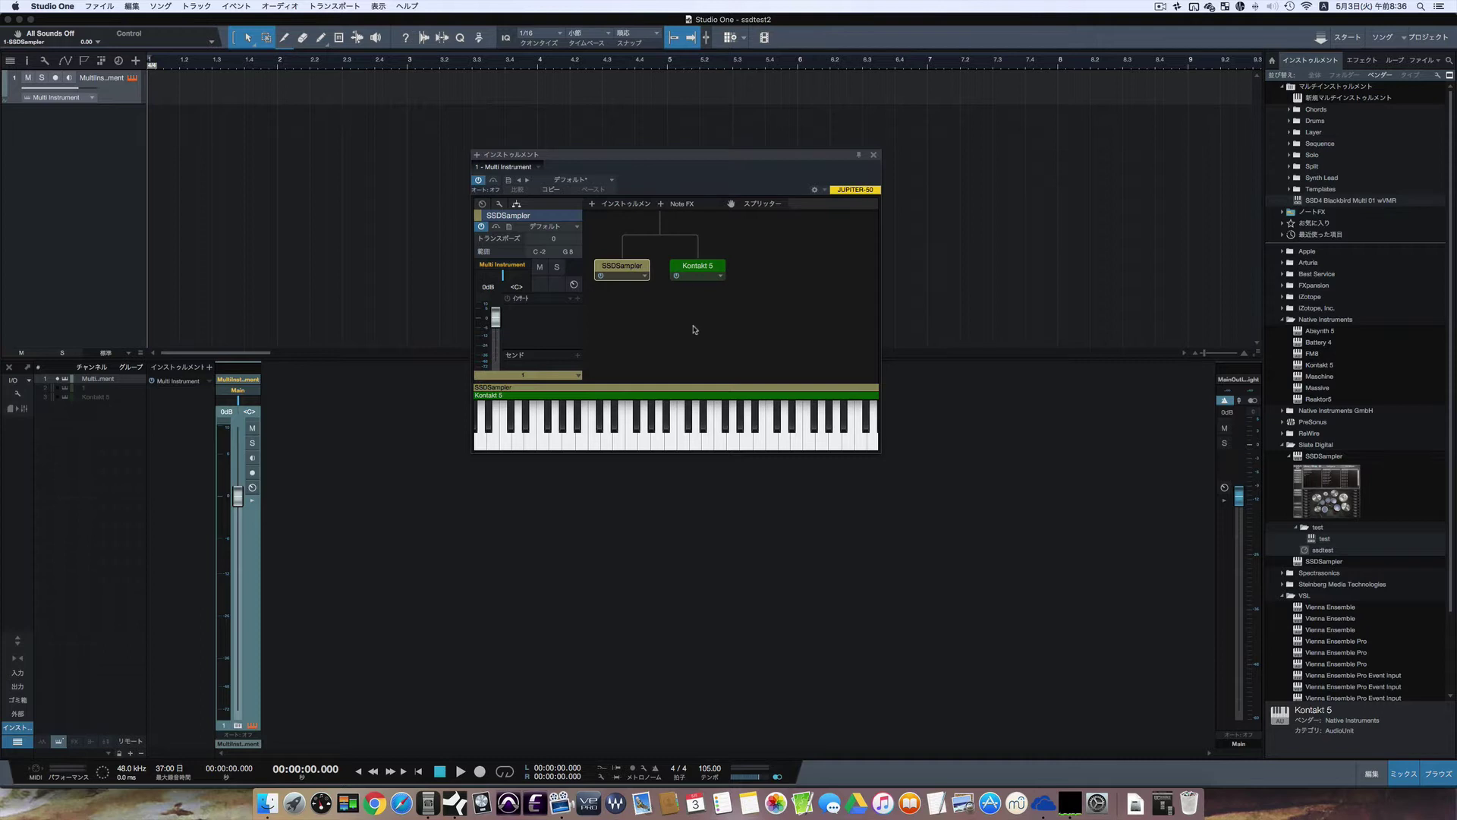
double_click(630, 267)
click(502, 170)
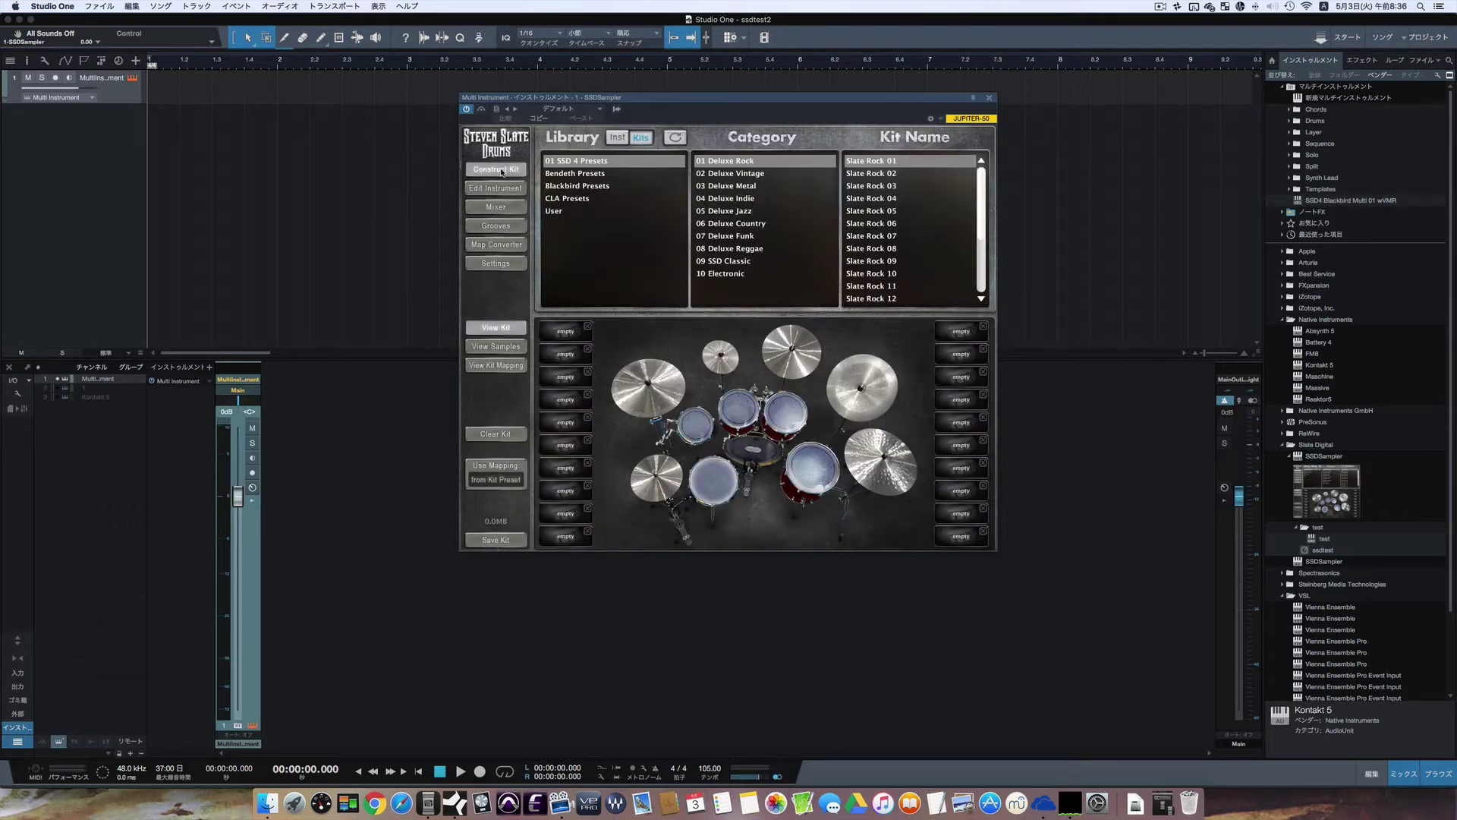
click(578, 188)
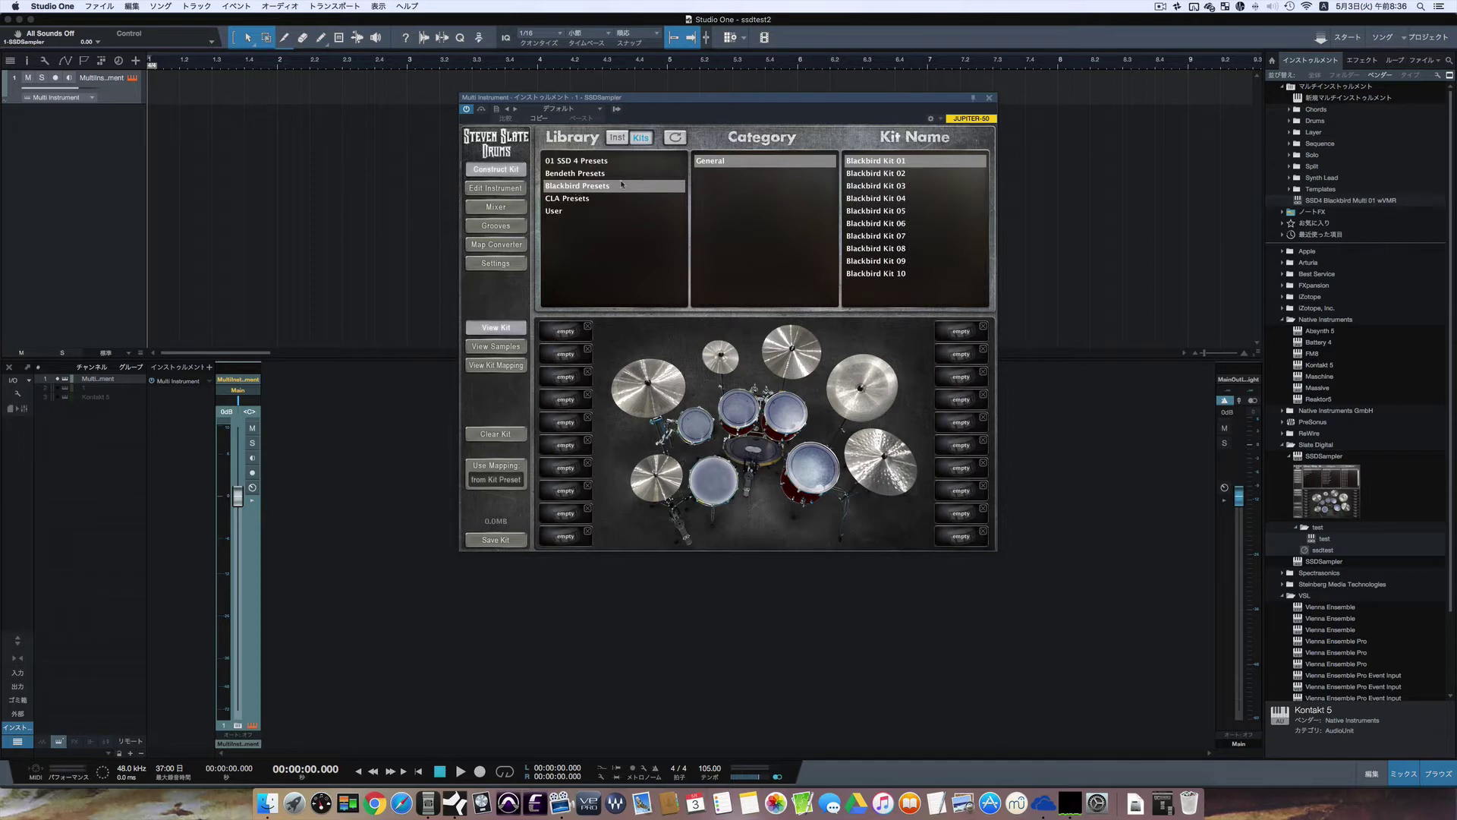
click(884, 176)
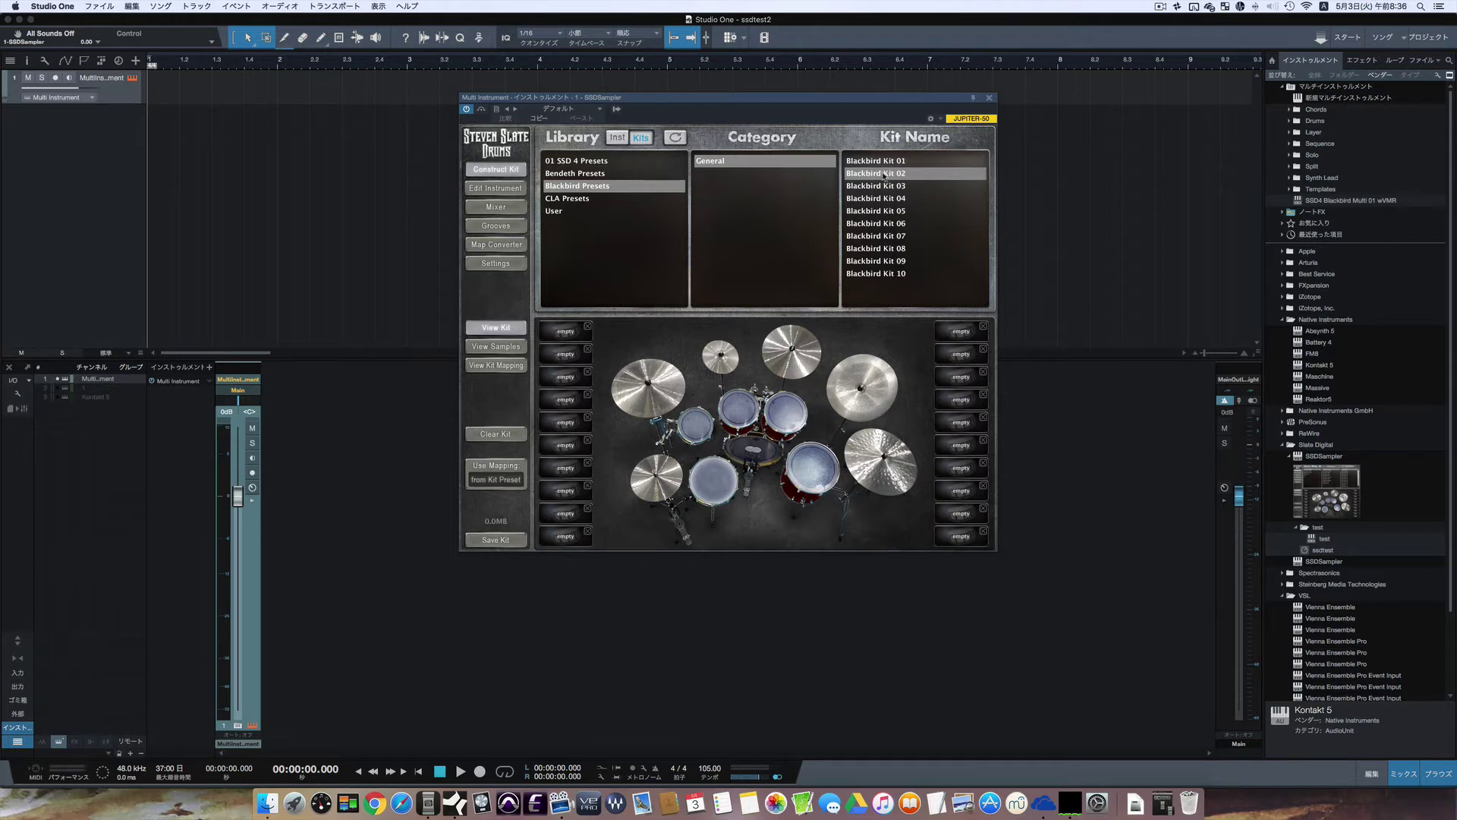
- In SSDSampler's mixer, route Kick In to out 9 mn, Kick Out to out 10 mn and Kick Sub to out 11 mn, leaving Kick FX on out 1 st
click(496, 207)
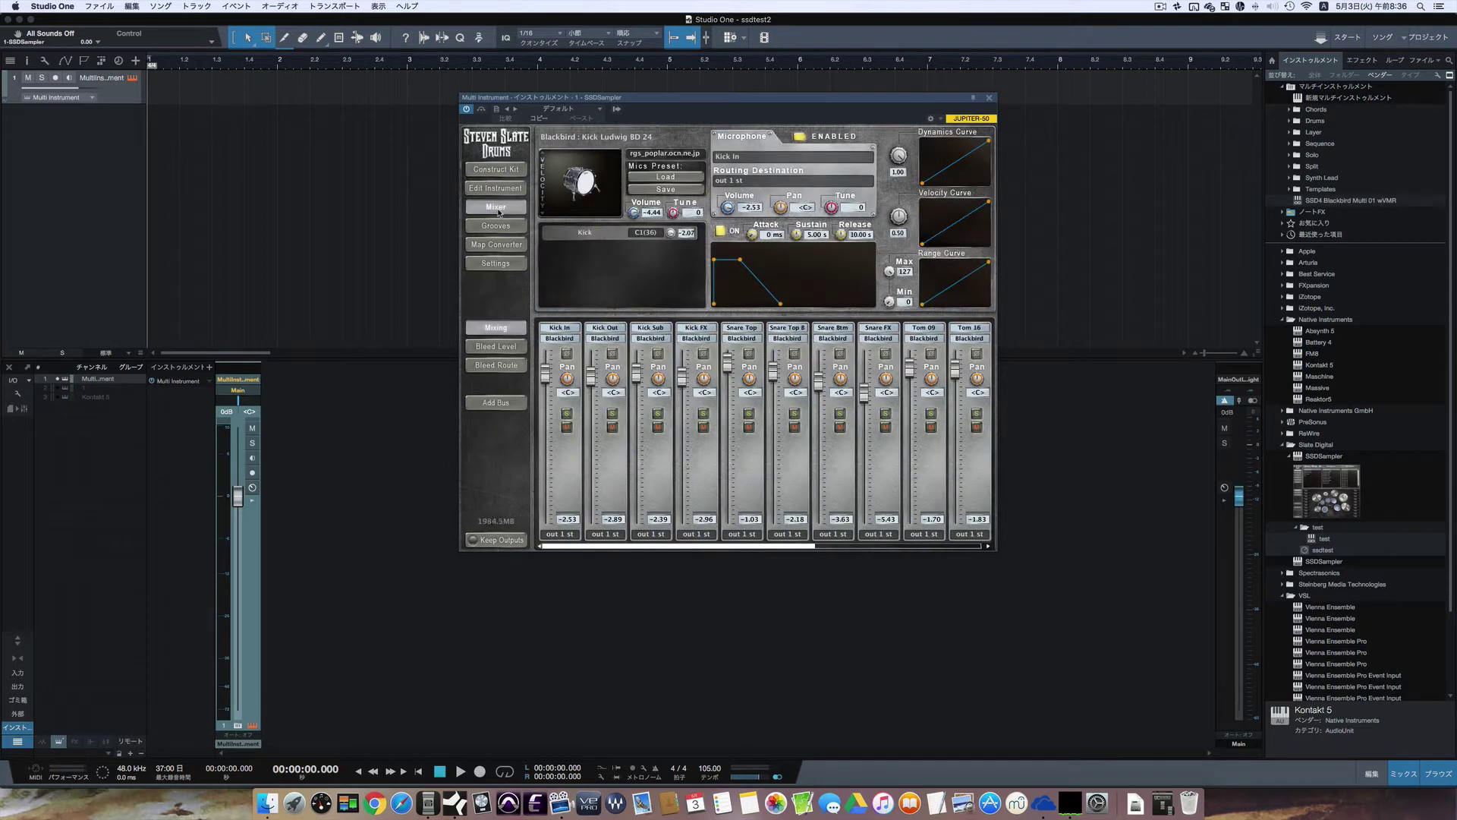
click(565, 535)
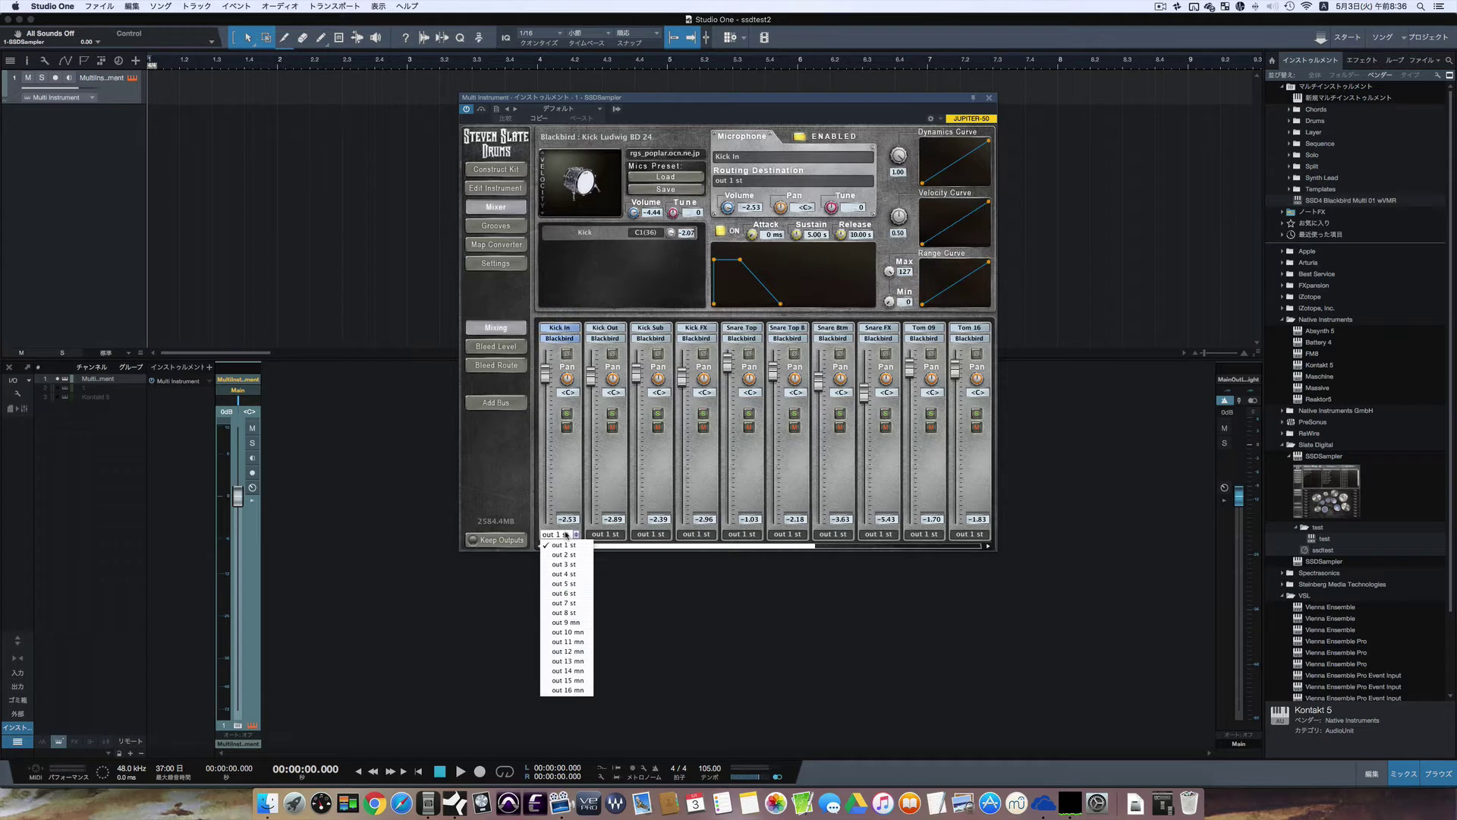
click(566, 623)
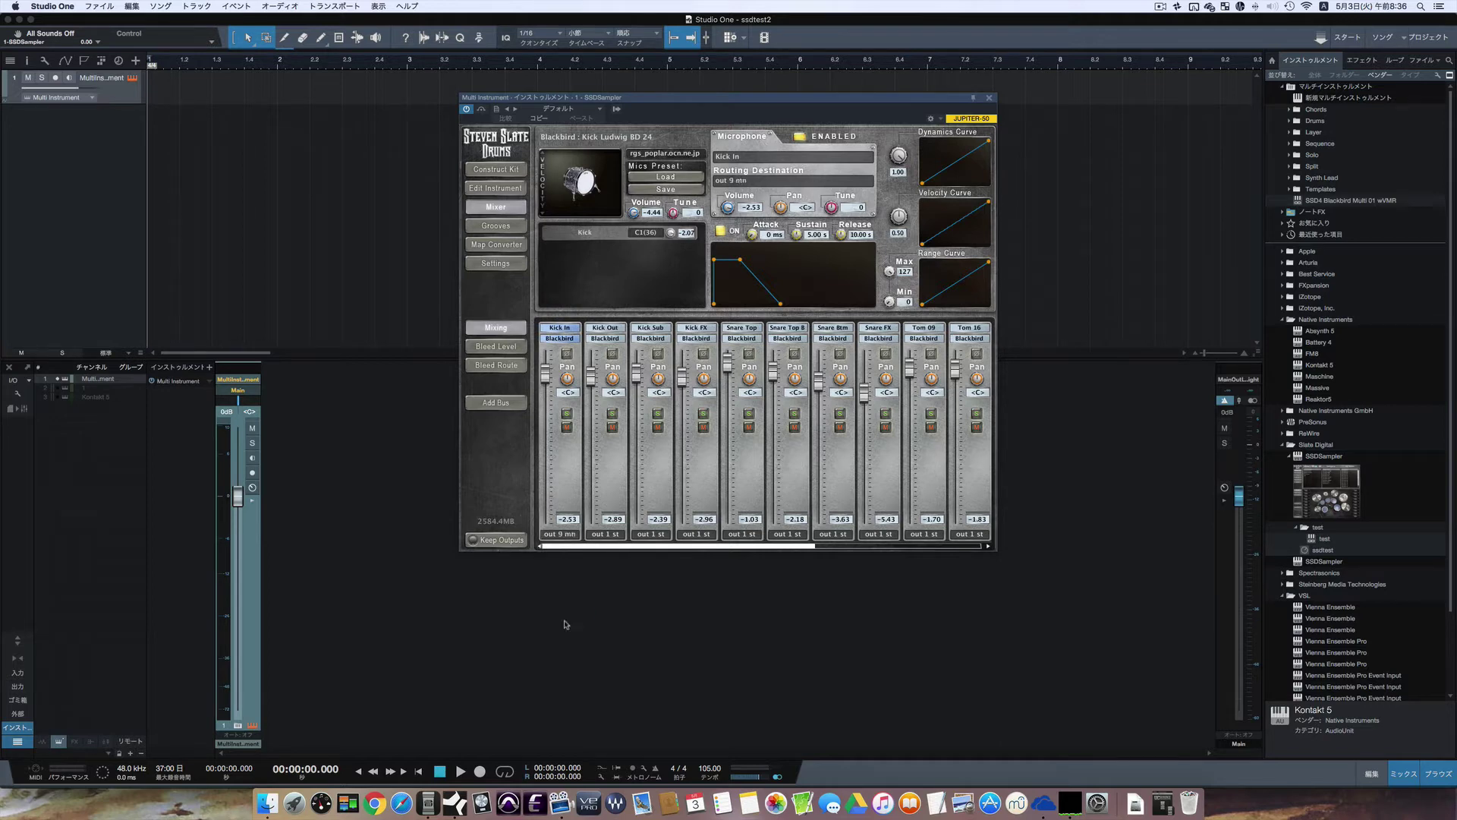
click(604, 535)
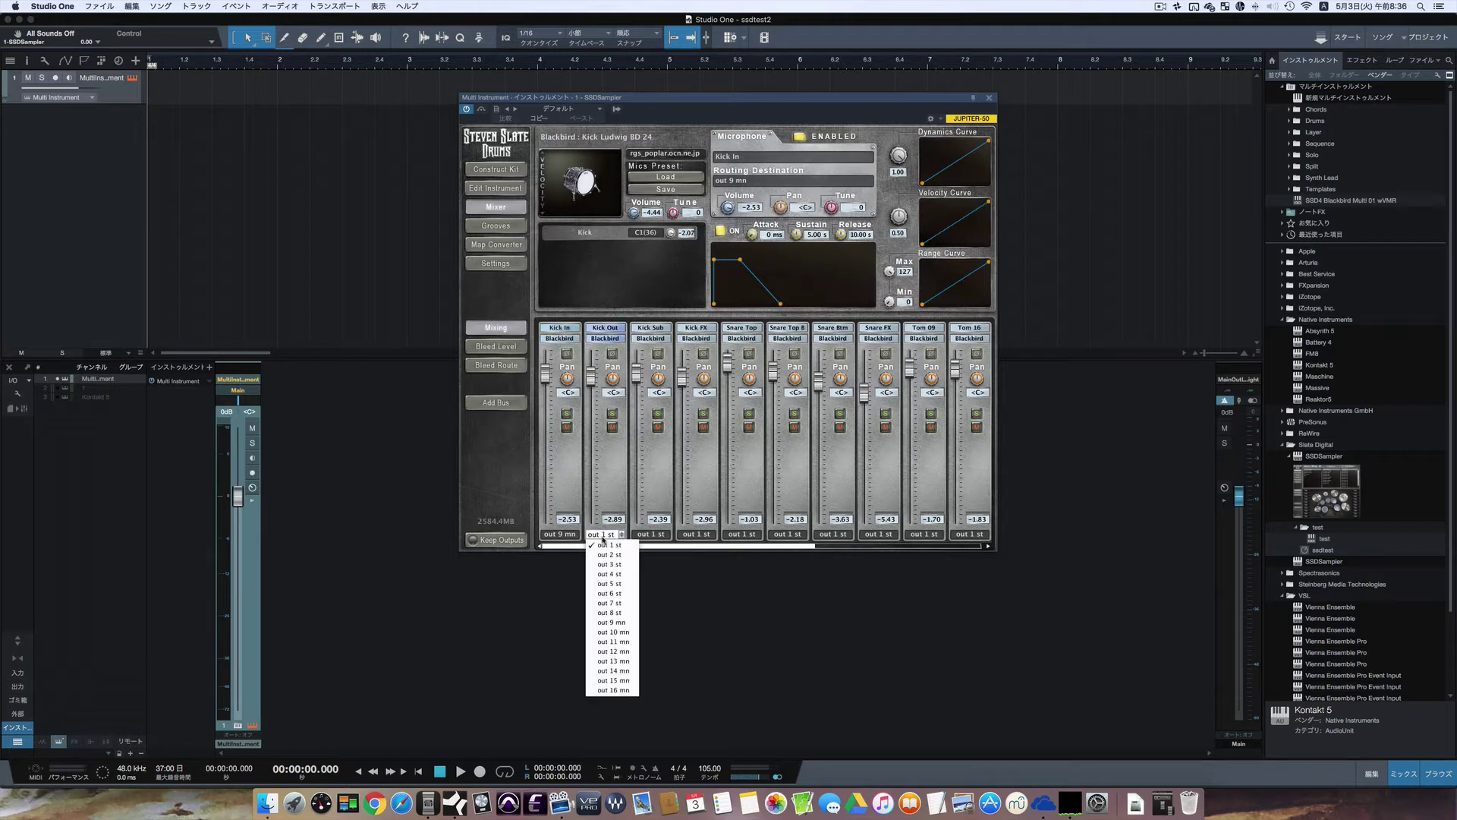
click(613, 632)
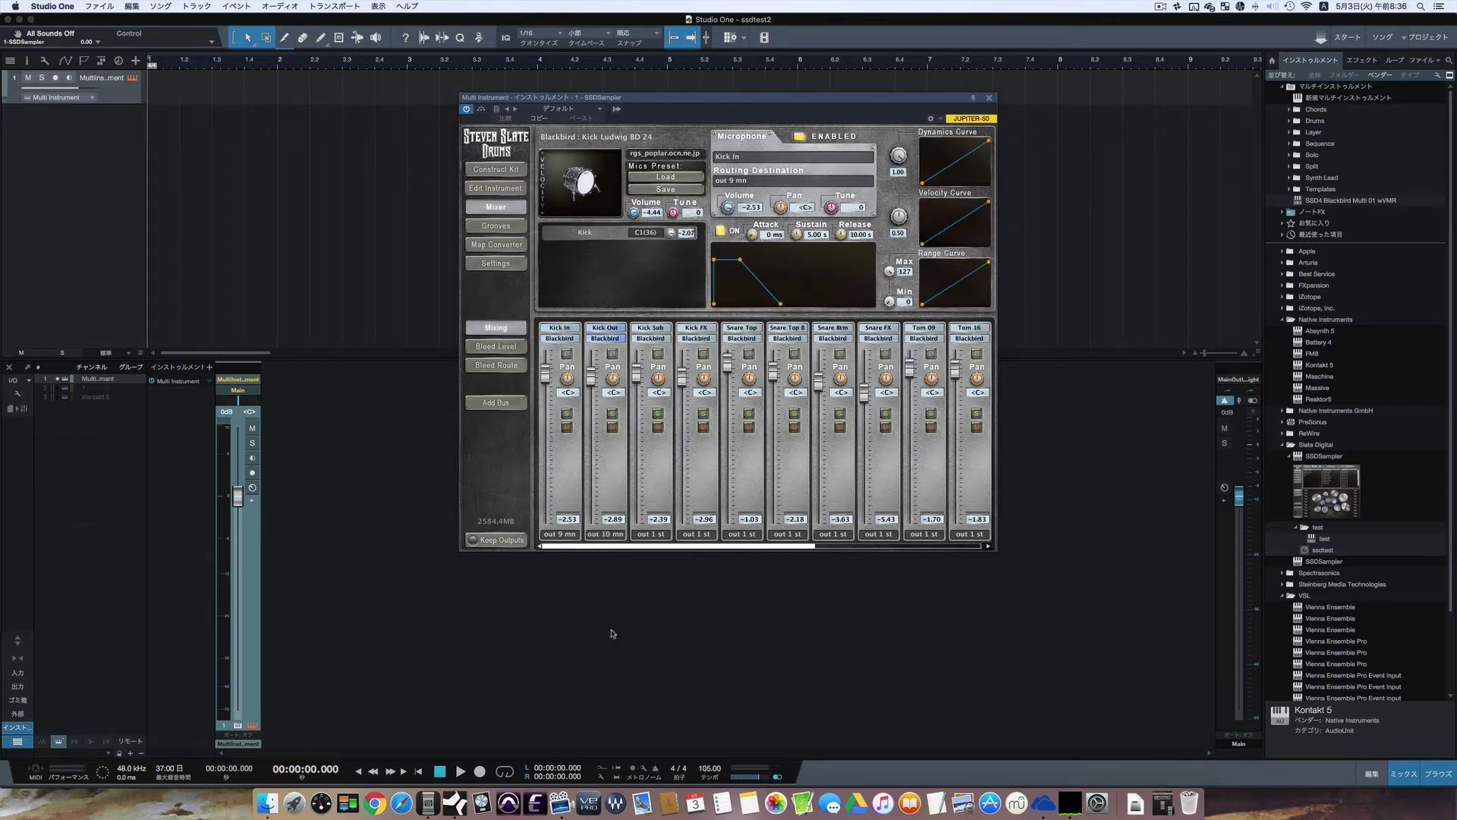
click(657, 535)
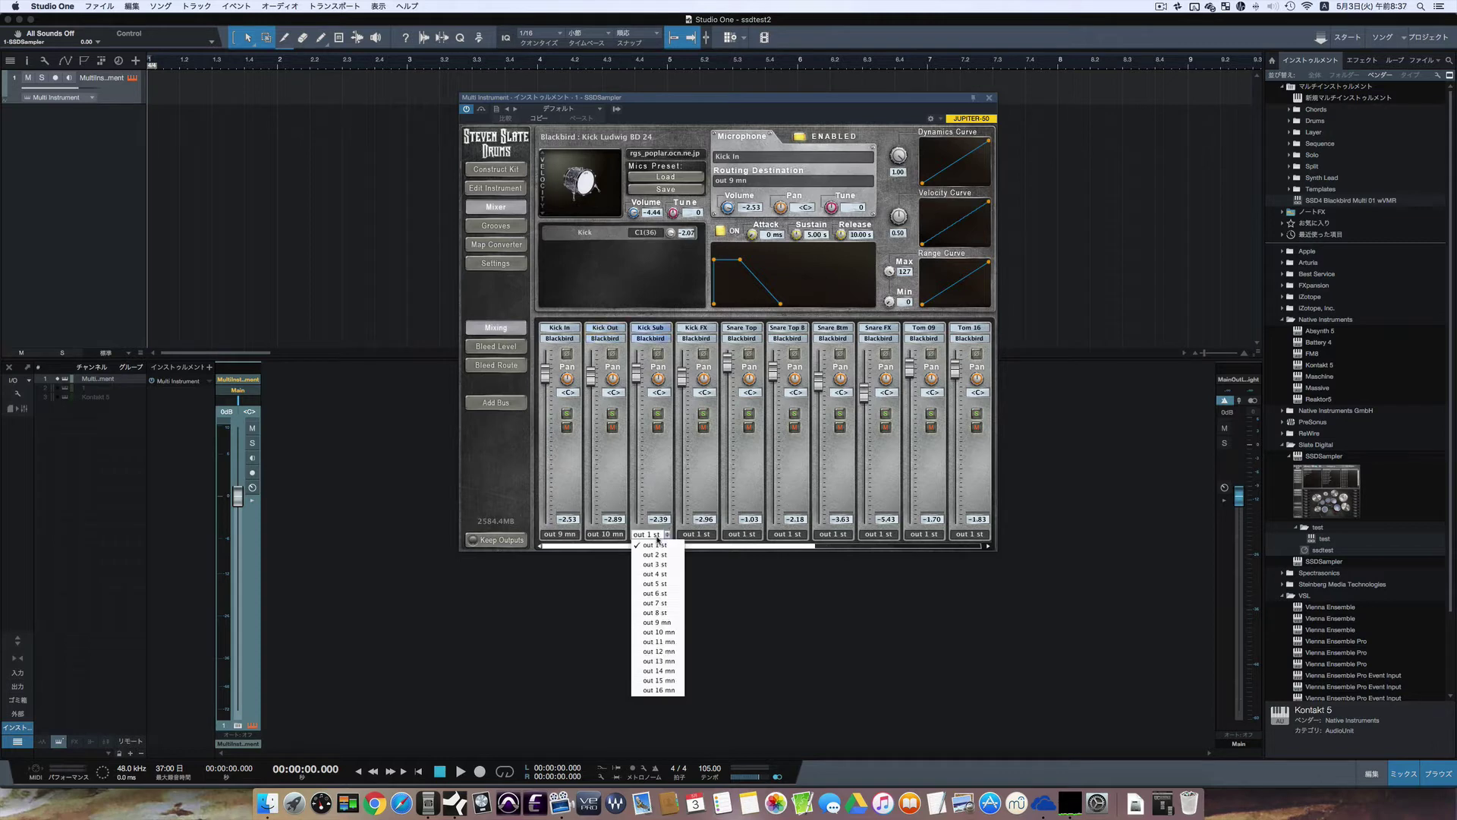
click(657, 642)
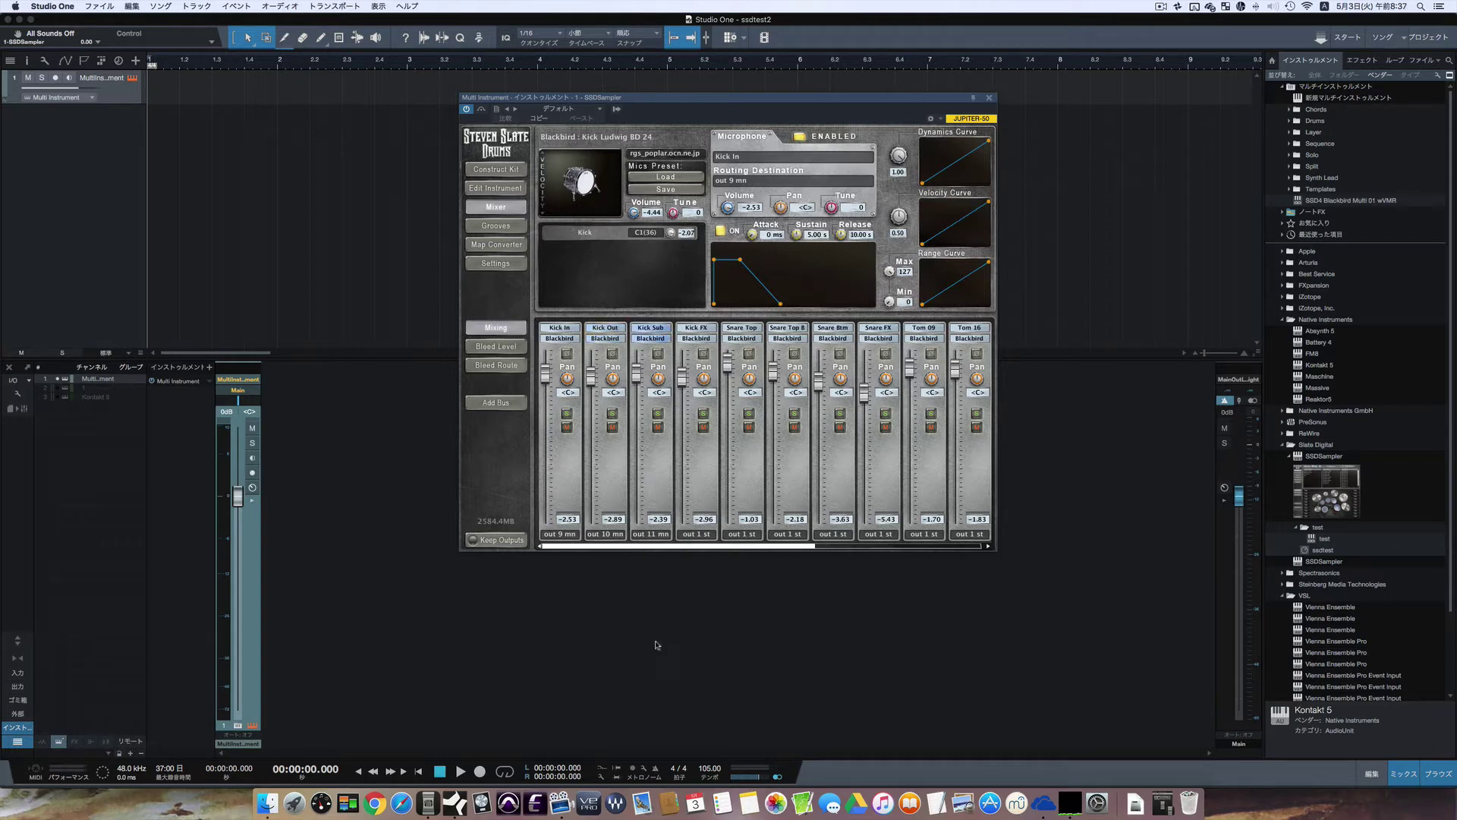
click(695, 534)
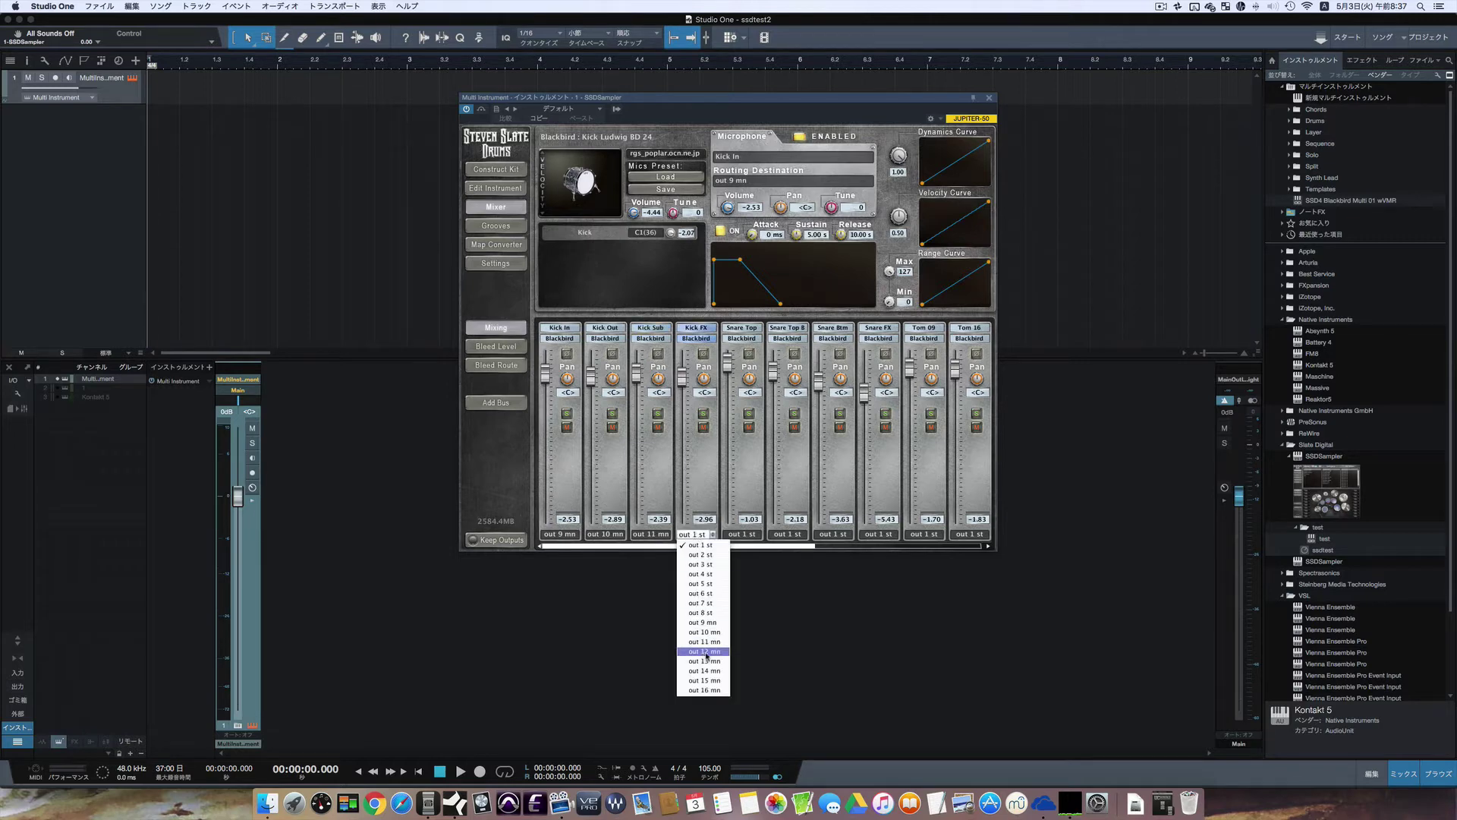
click(706, 552)
- Route Snare Top and Snare Top B to out 12 mn, Snare Btm to out 13 mn and Snare FX to out 2 st
click(746, 535)
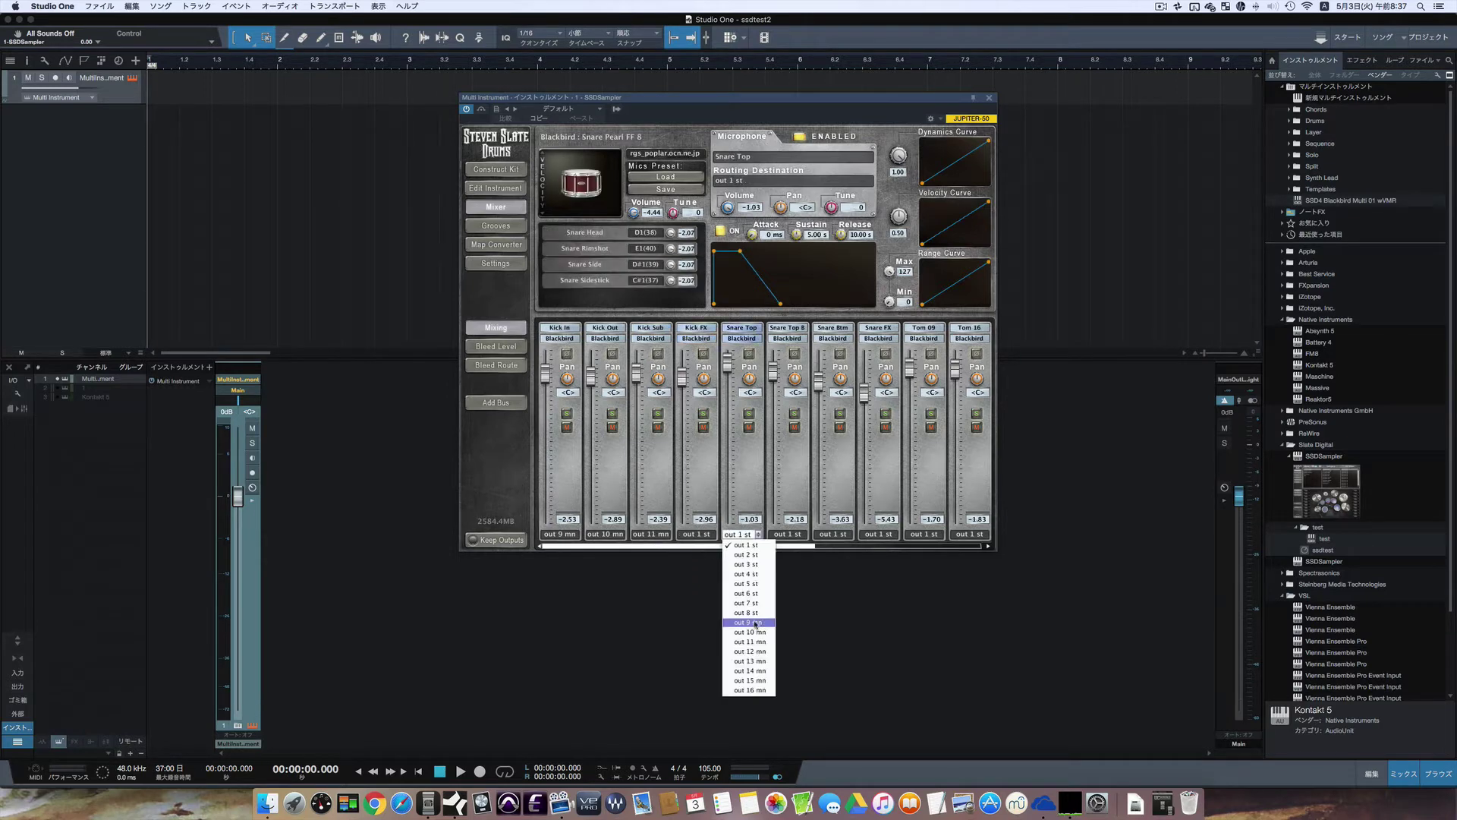
click(757, 651)
click(790, 535)
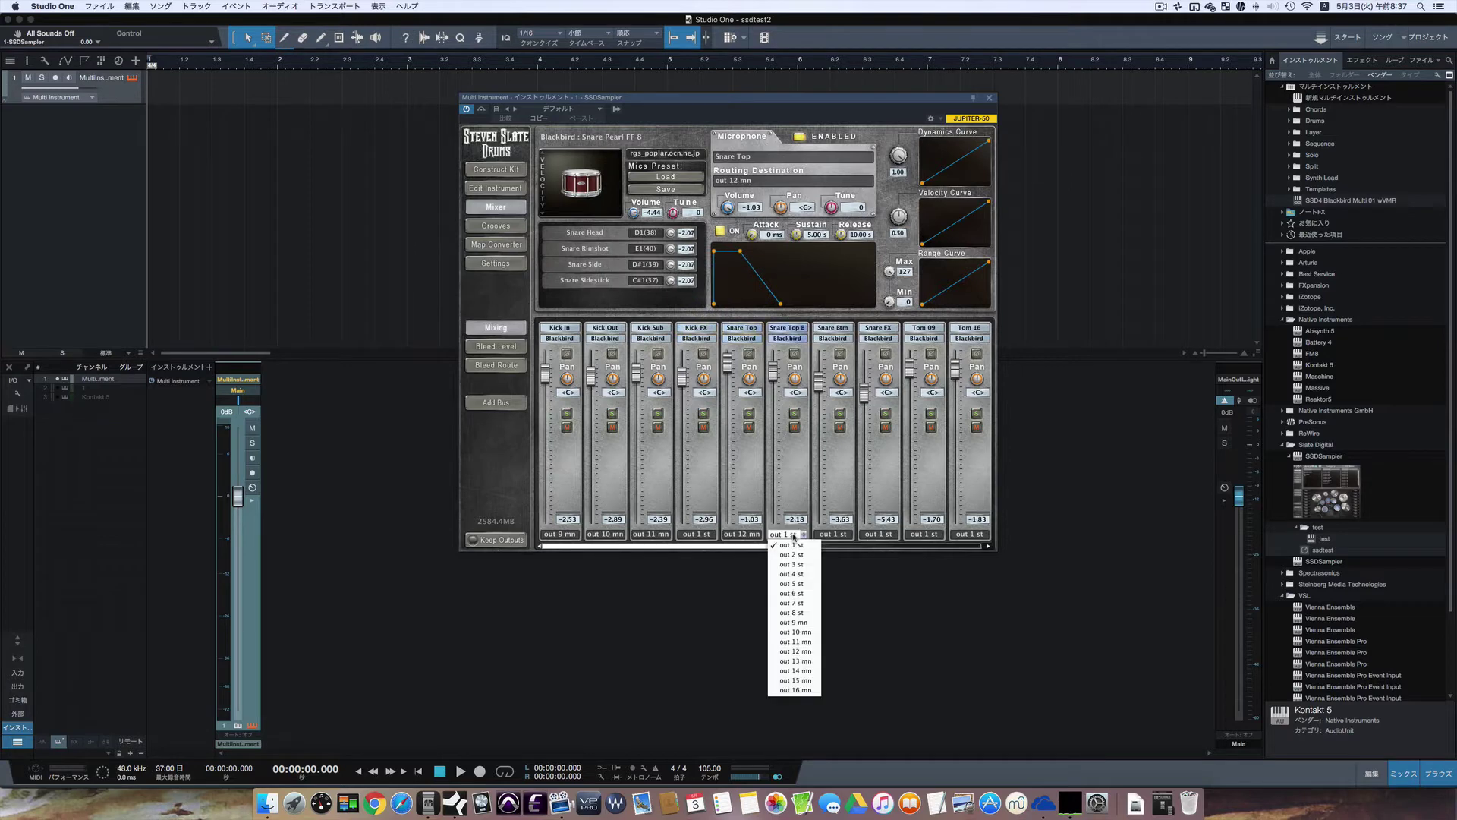
click(793, 651)
click(838, 535)
click(840, 661)
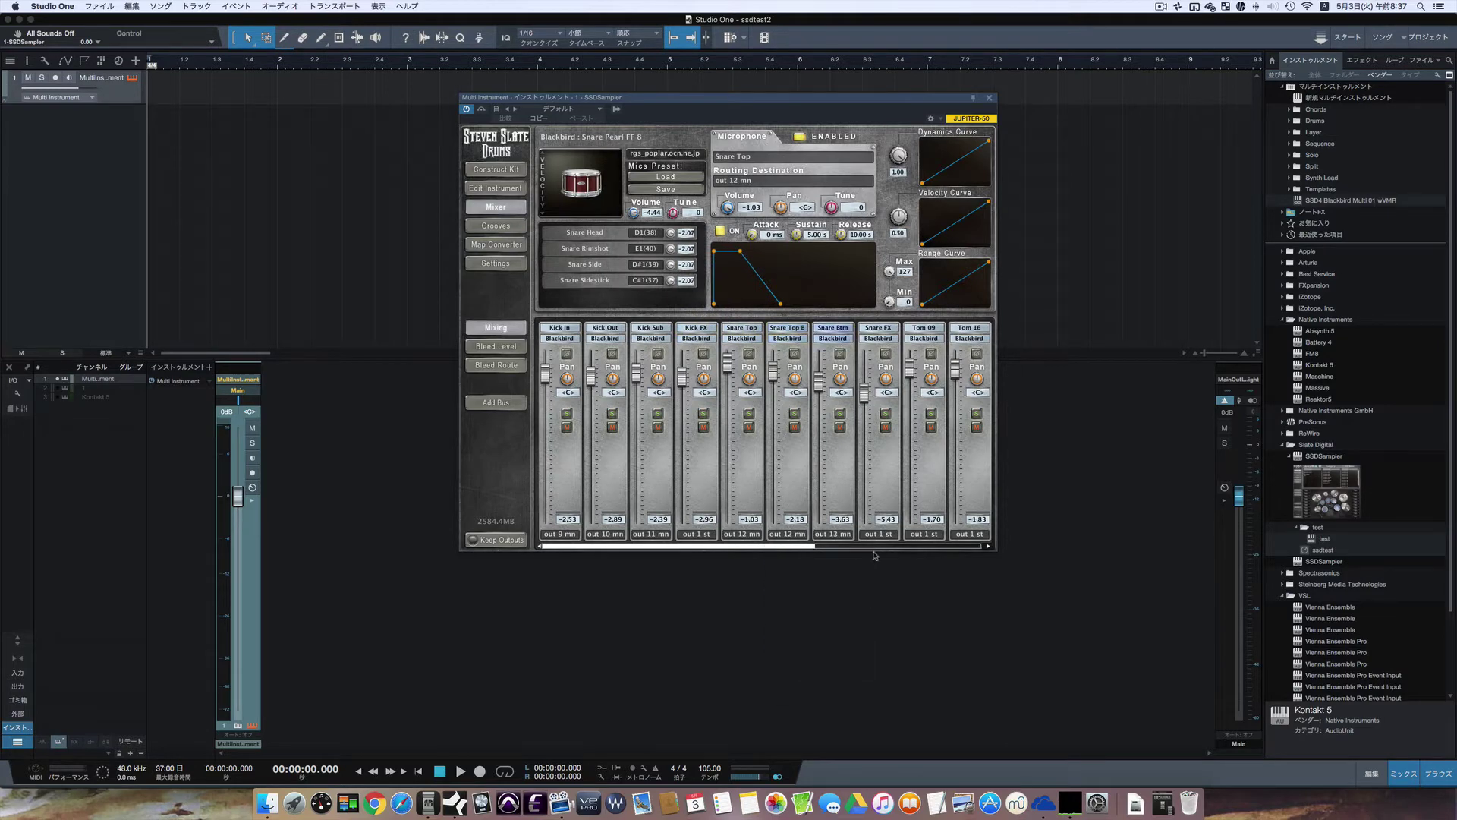
click(880, 535)
click(880, 554)
- Route Tom 09 and Tom 16 to out 3 st and Hi-Hat to out 14 mn
scroll(914, 454, right, 6)
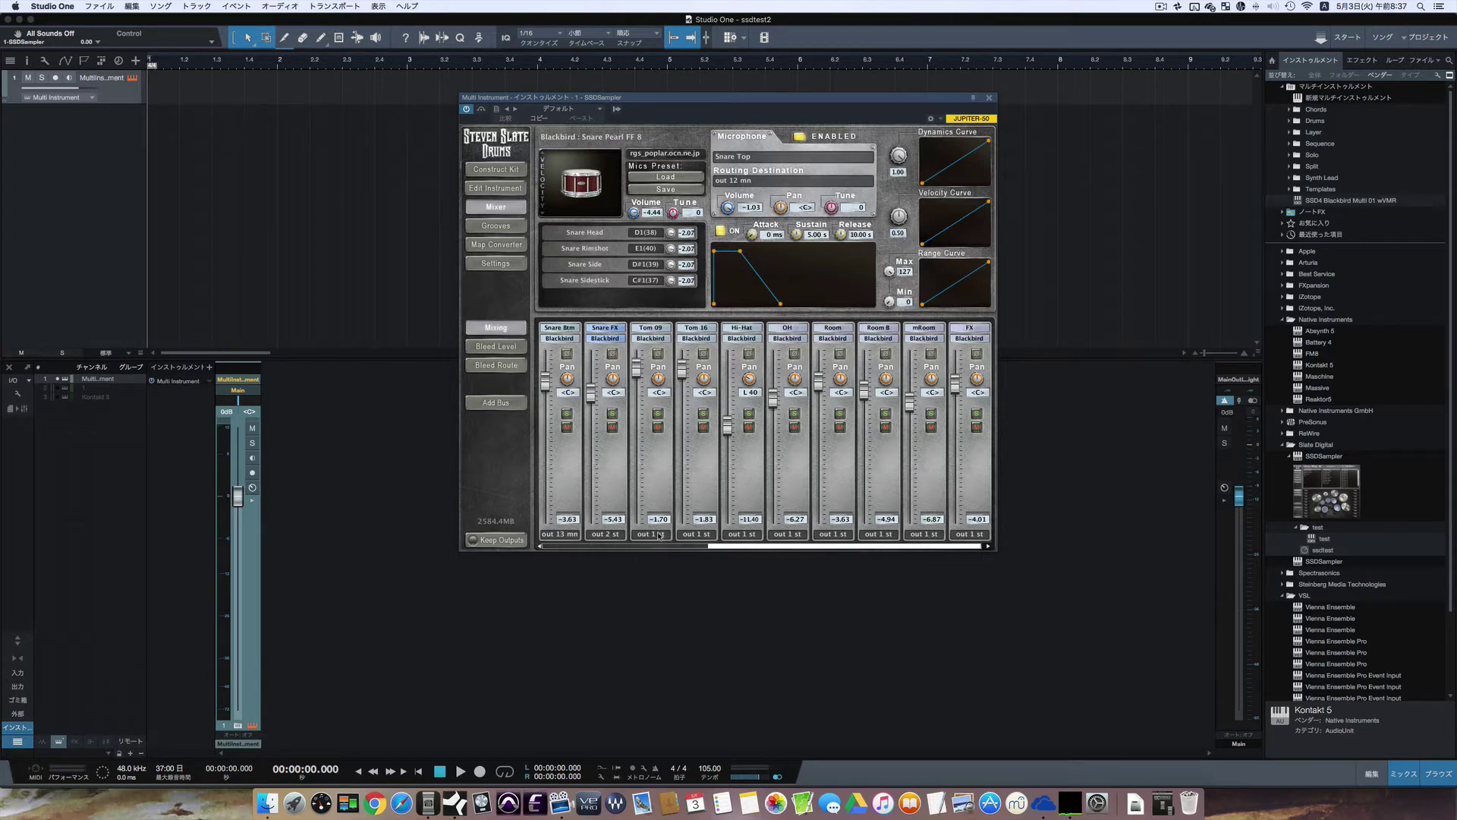
click(659, 534)
click(657, 565)
click(712, 534)
click(703, 565)
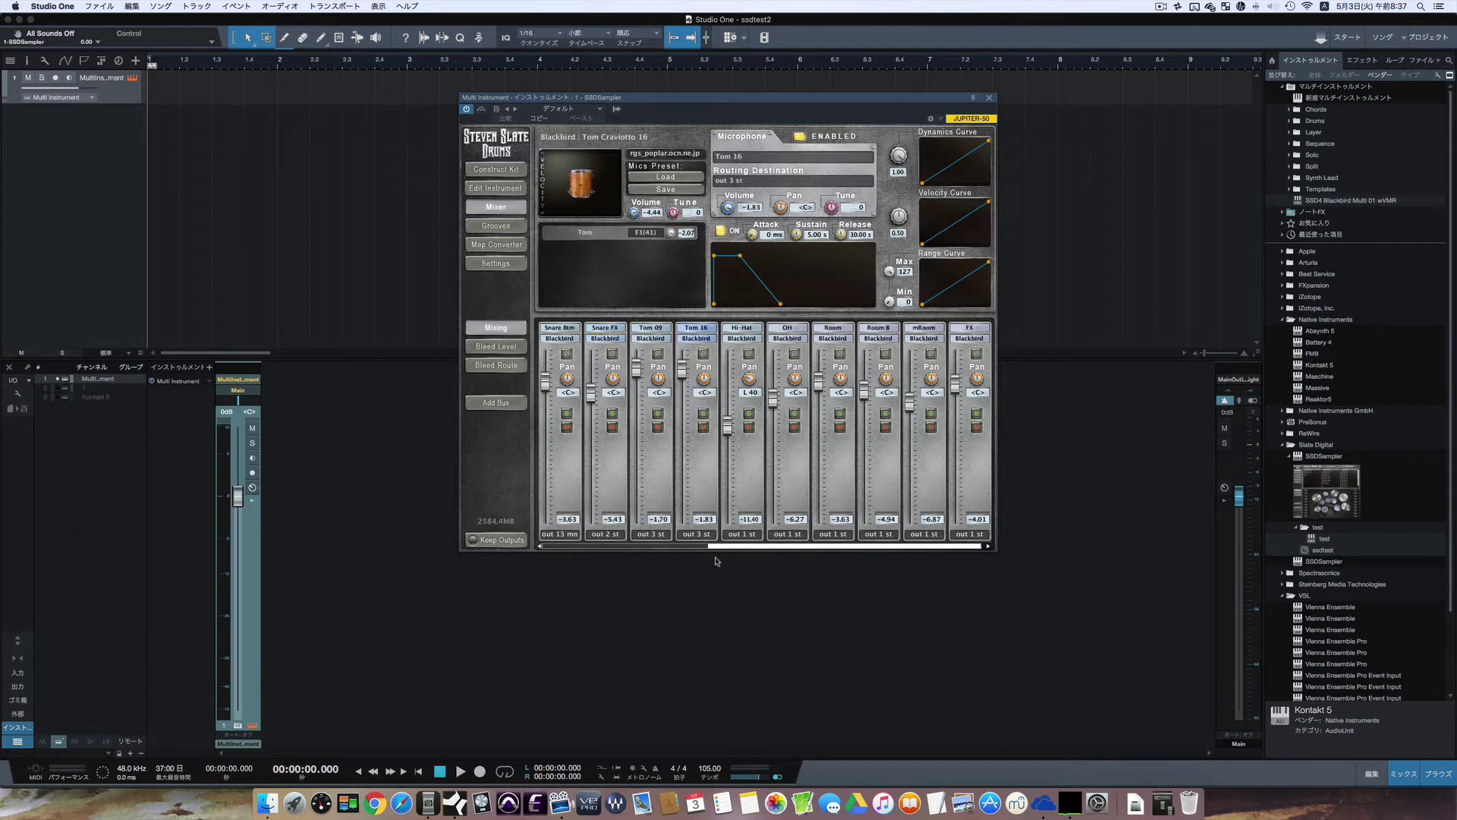
click(758, 535)
click(749, 671)
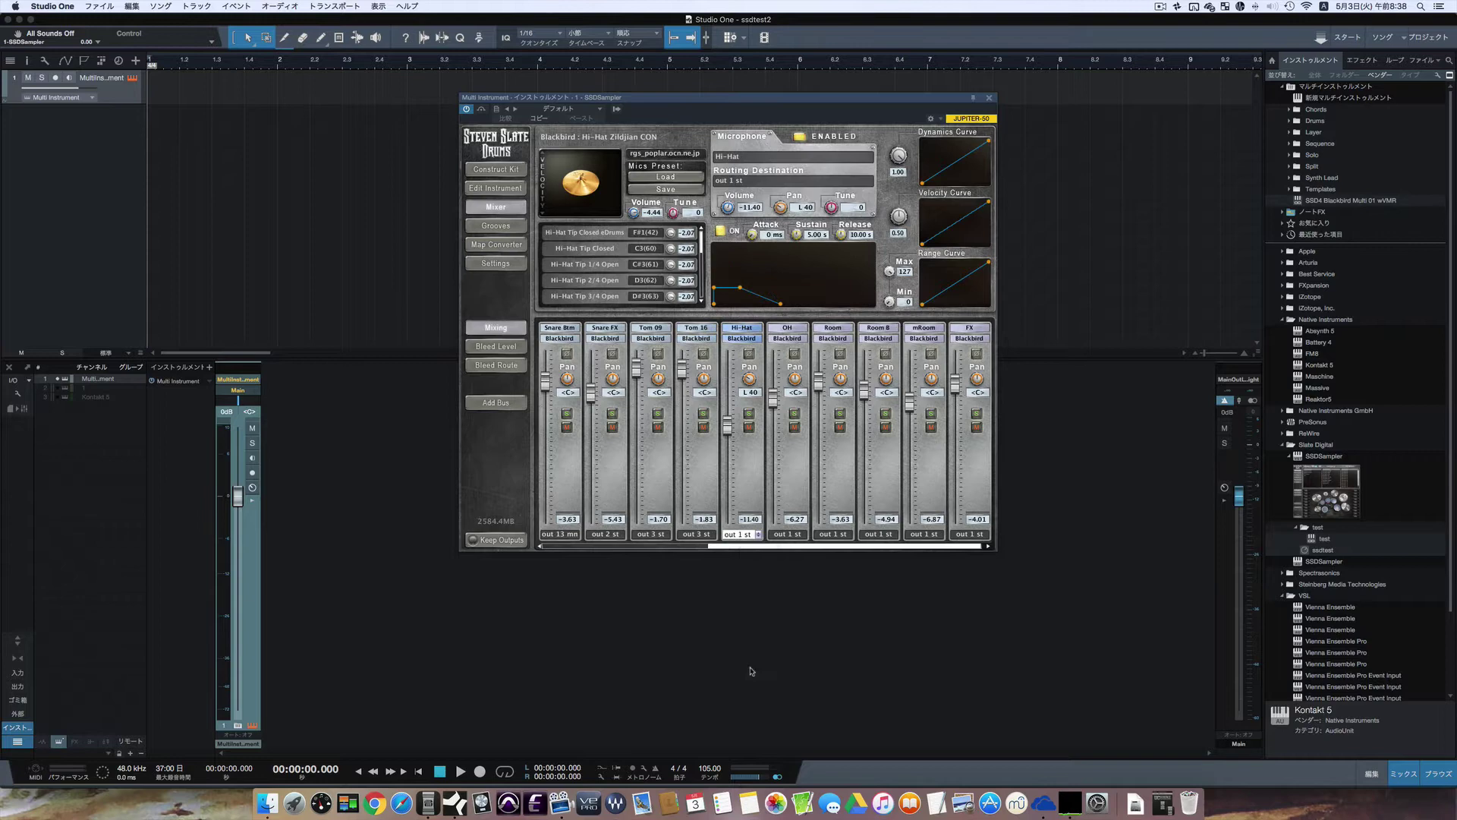
- Route OH to out 4 st, Room to out 5 st, Room B to out 6 st, mRoom to out 15 mn and FX to out 7 st
click(789, 534)
click(792, 574)
click(833, 534)
click(837, 585)
click(878, 534)
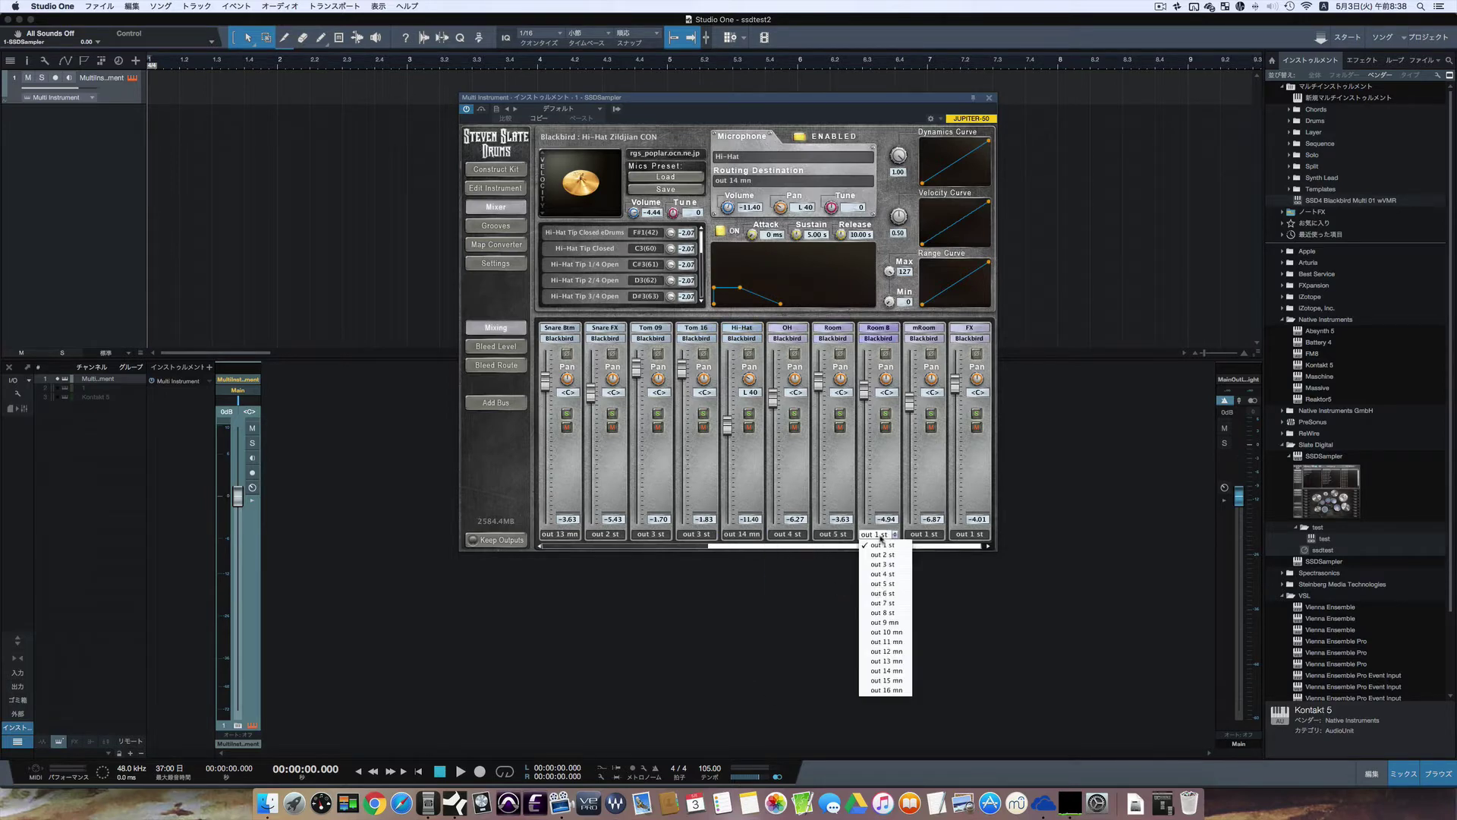
click(882, 594)
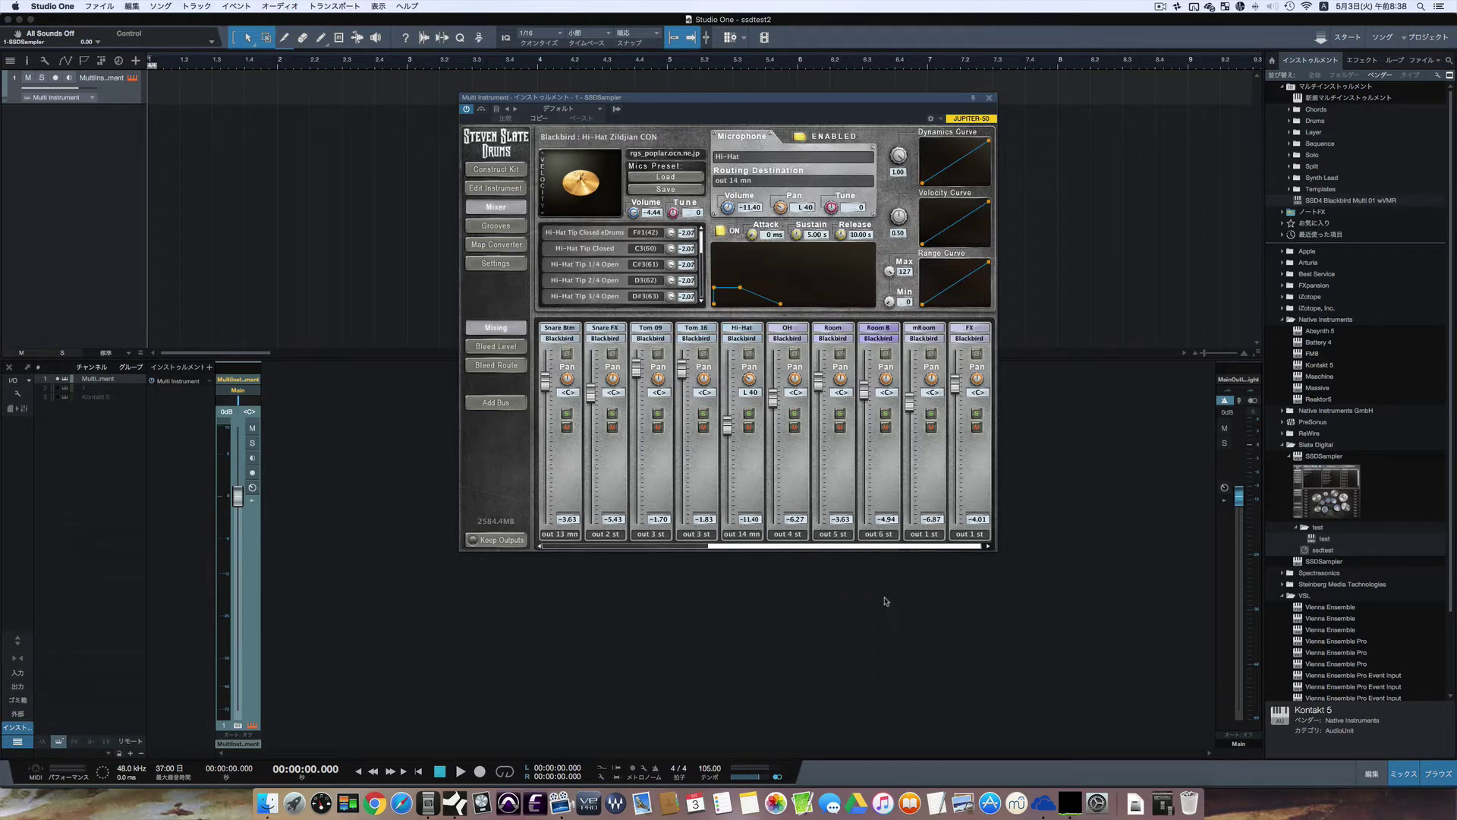
click(925, 534)
click(928, 680)
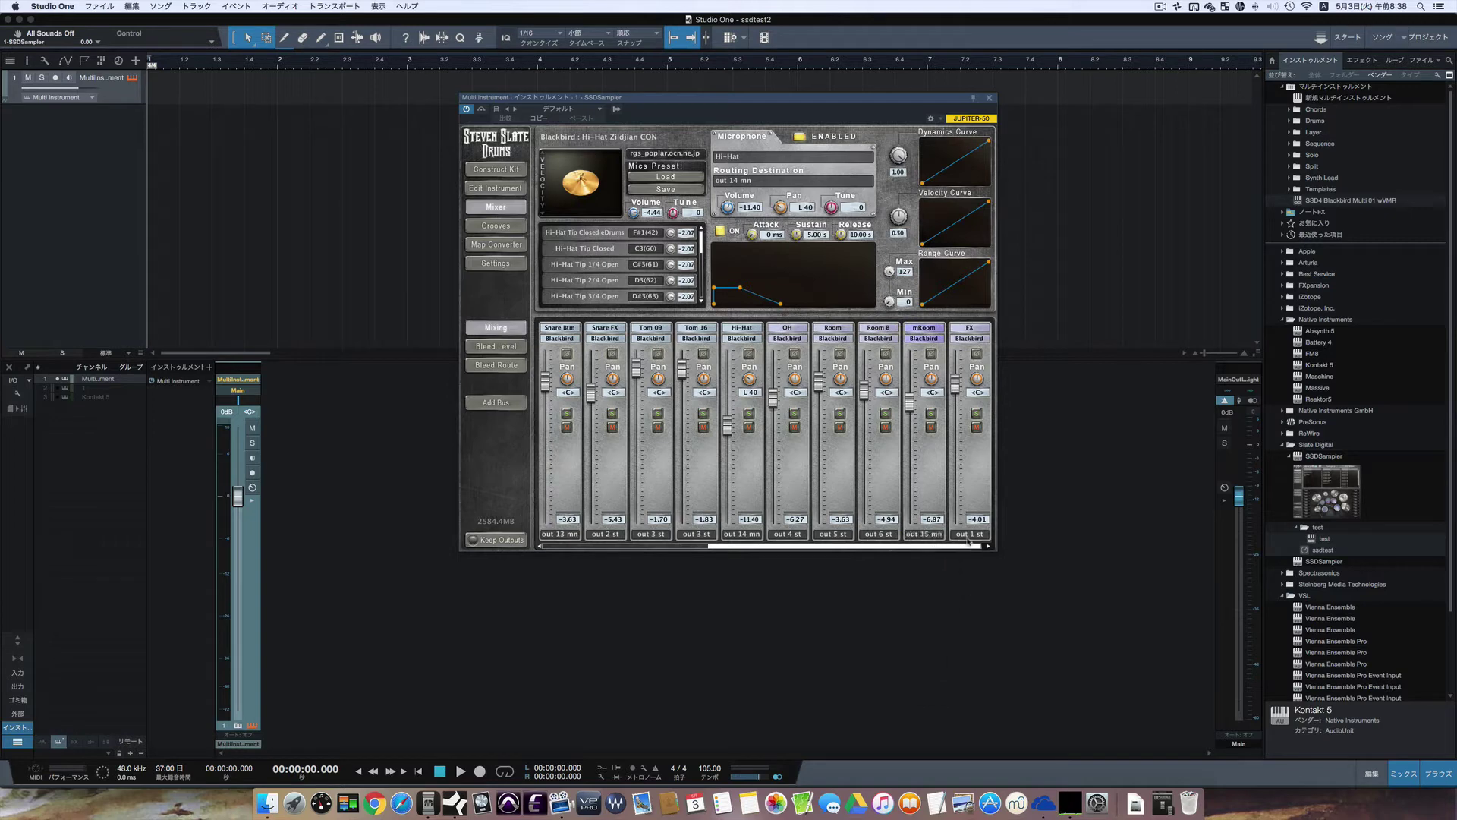
click(970, 534)
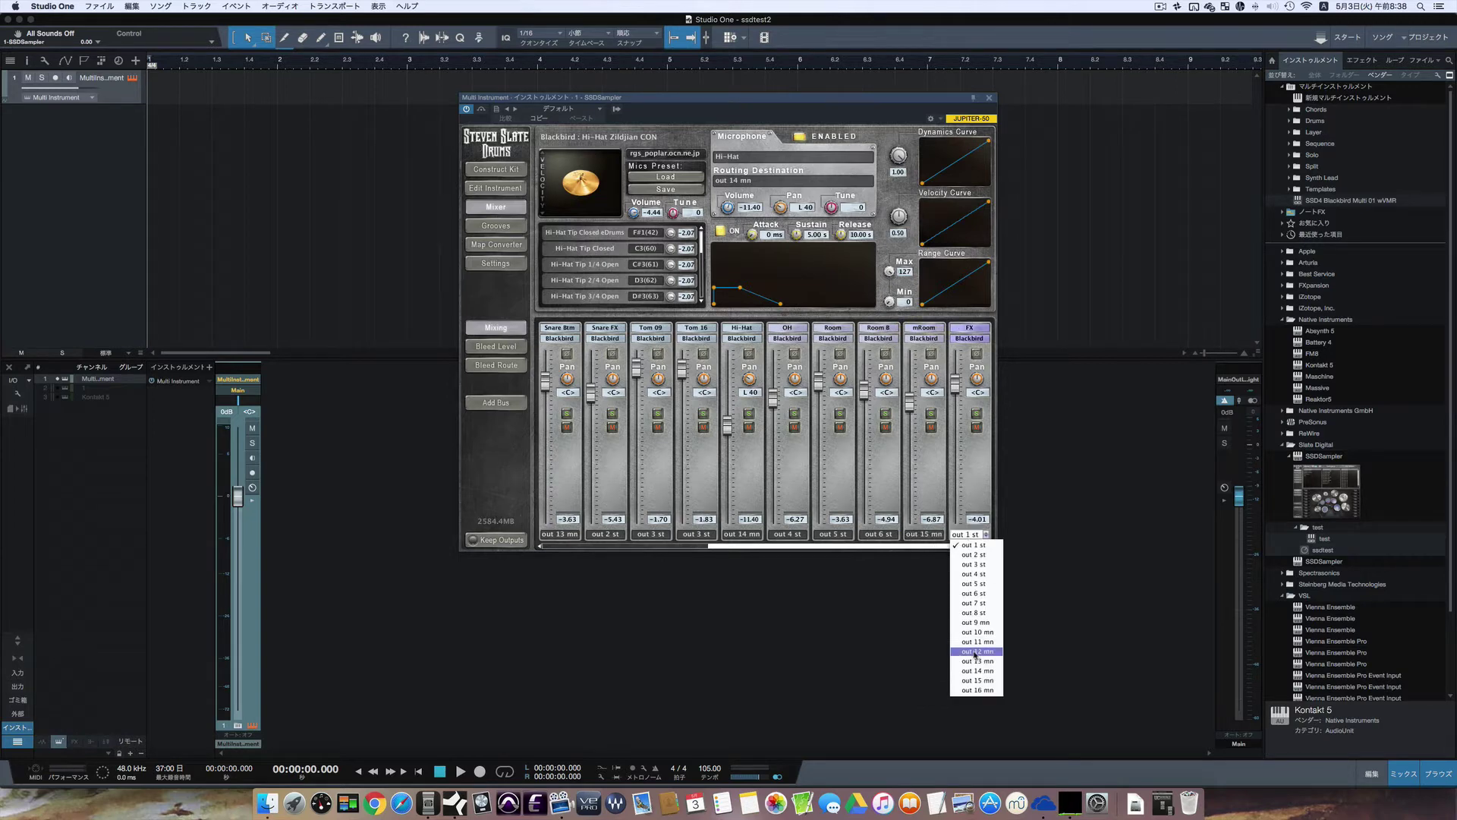
click(974, 602)
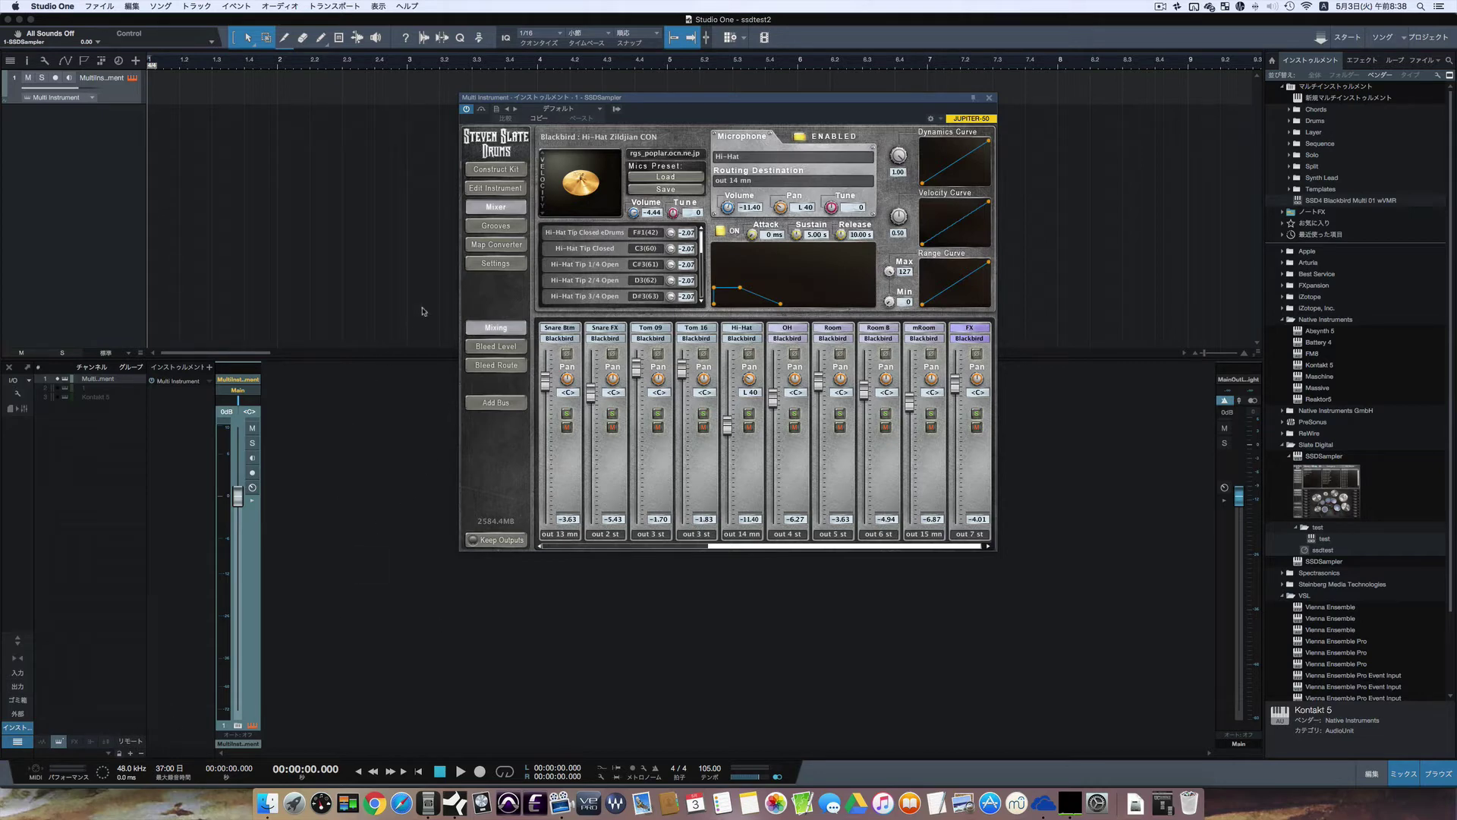
- Activate all of SSDSampler's remaining output channels and expand the multi instrument's channel to show them in the console
click(617, 110)
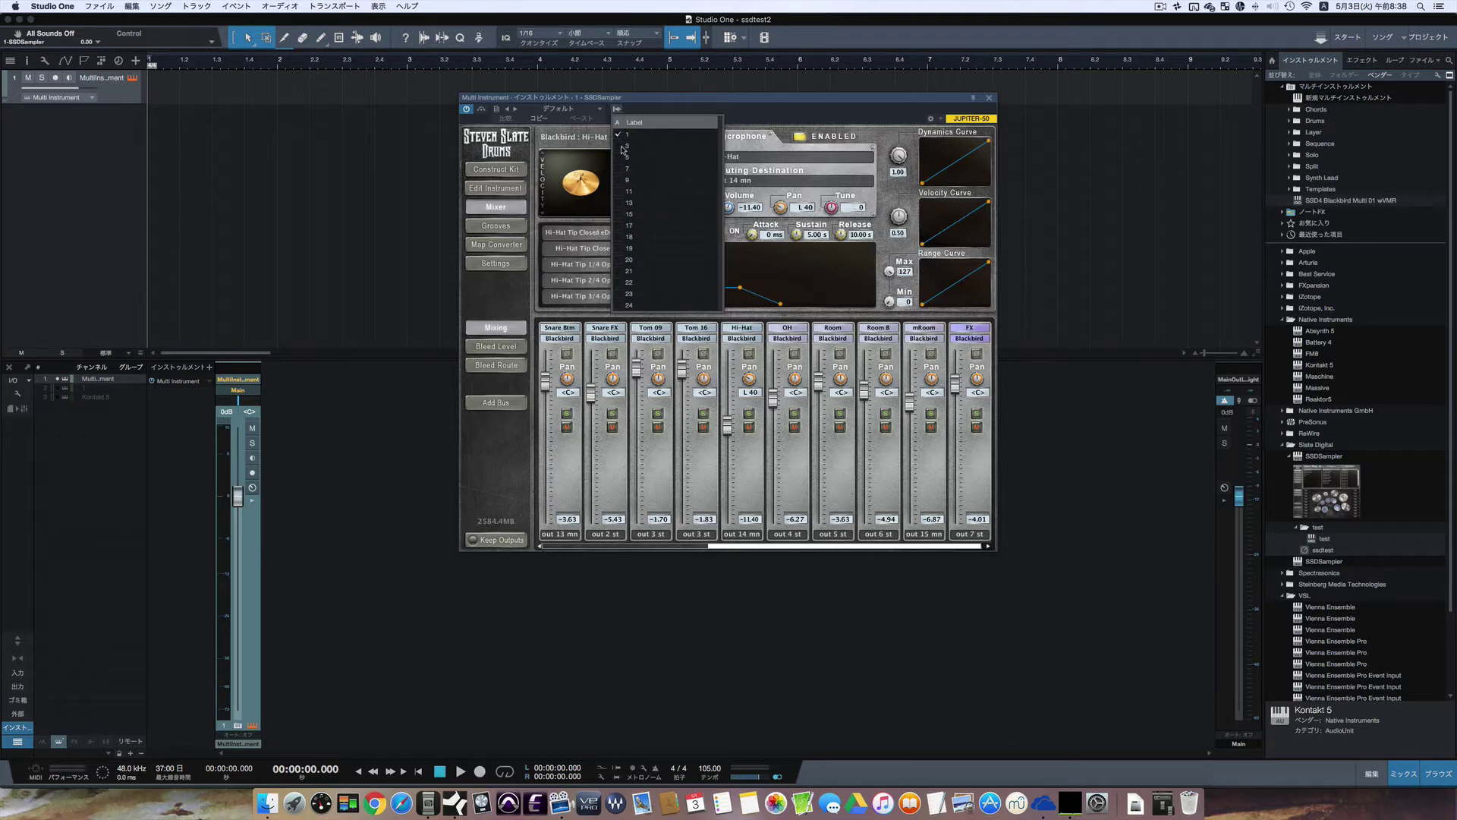
click(623, 147)
click(621, 157)
click(621, 171)
click(626, 183)
click(624, 191)
click(622, 203)
click(621, 214)
click(623, 225)
click(623, 236)
click(623, 248)
click(623, 260)
click(623, 271)
click(623, 283)
click(623, 294)
click(623, 305)
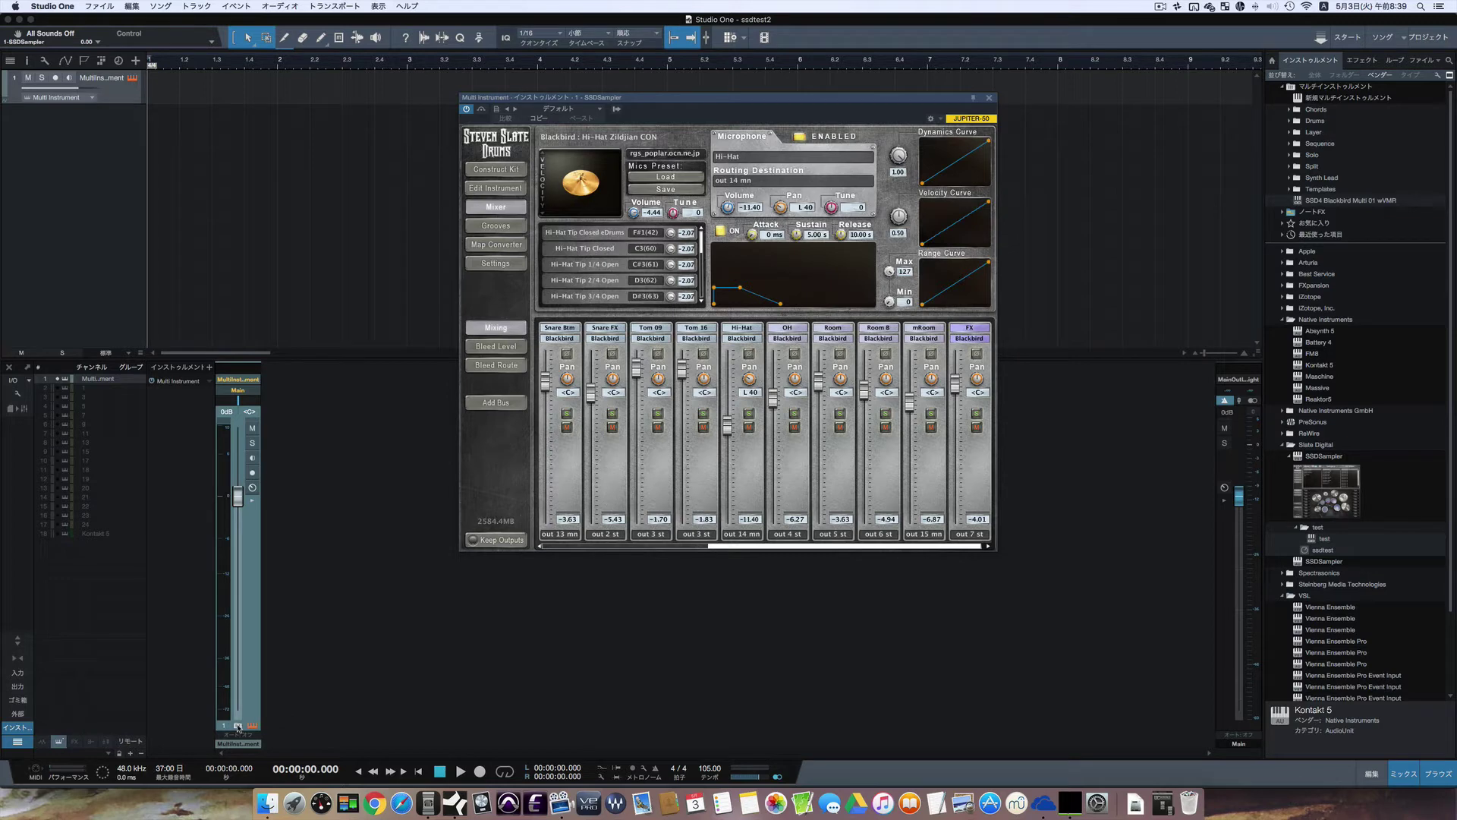
click(238, 726)
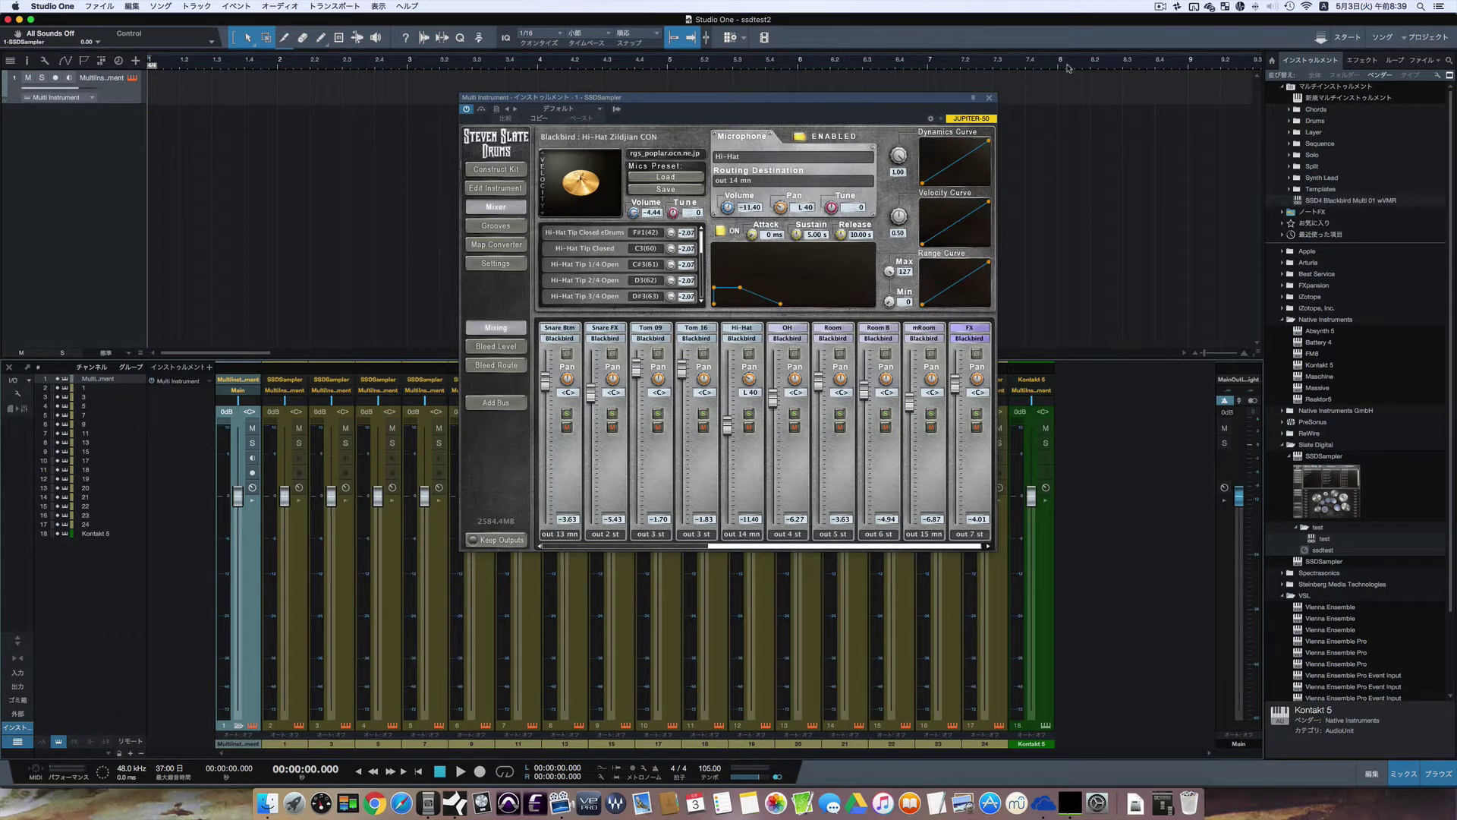
- Close SSDSampler, open Kontakt 5 from the multi instrument and load Tambourine.nki from the Evolve R2 library
click(990, 100)
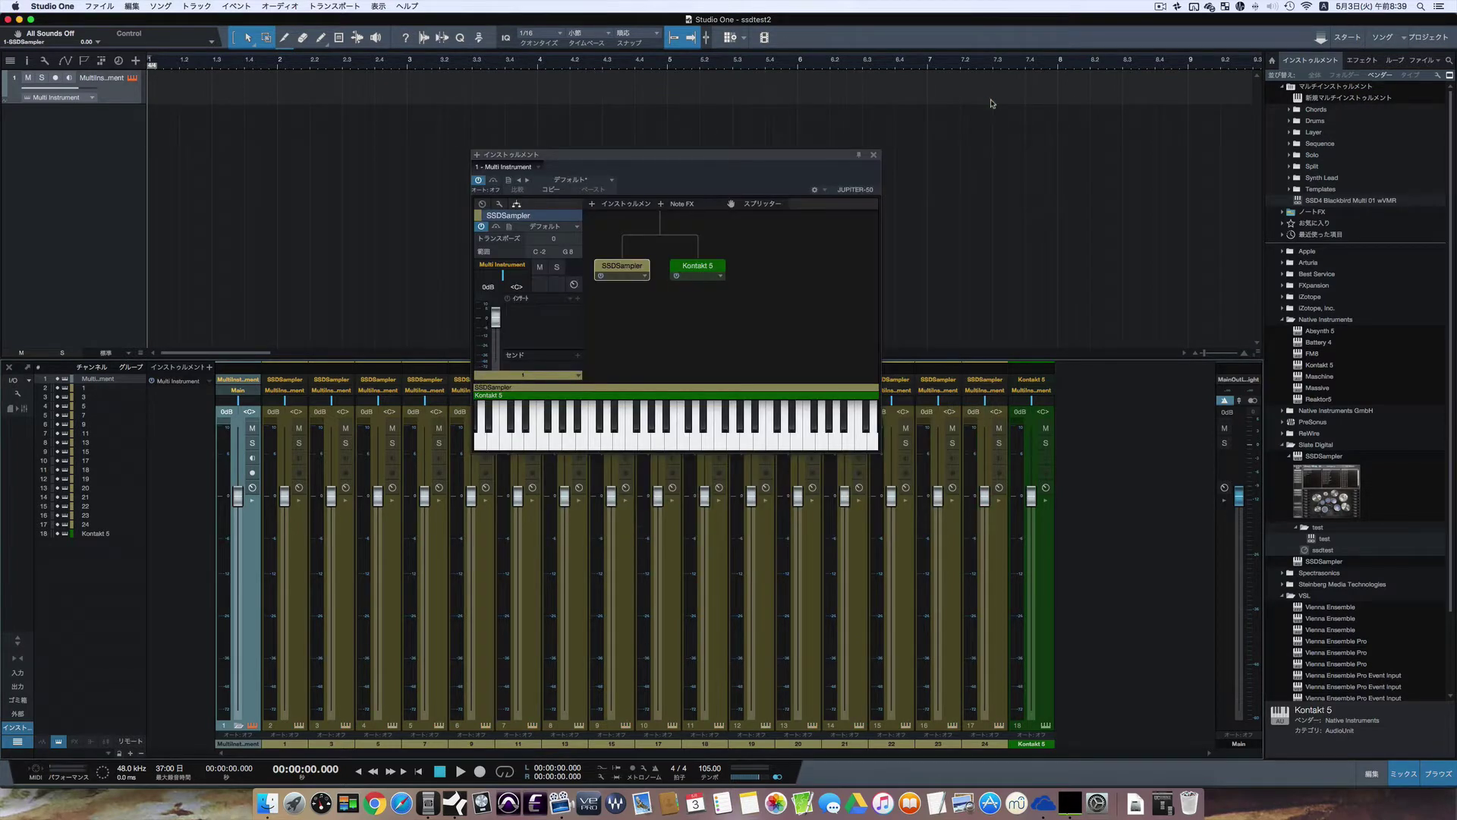
double_click(703, 265)
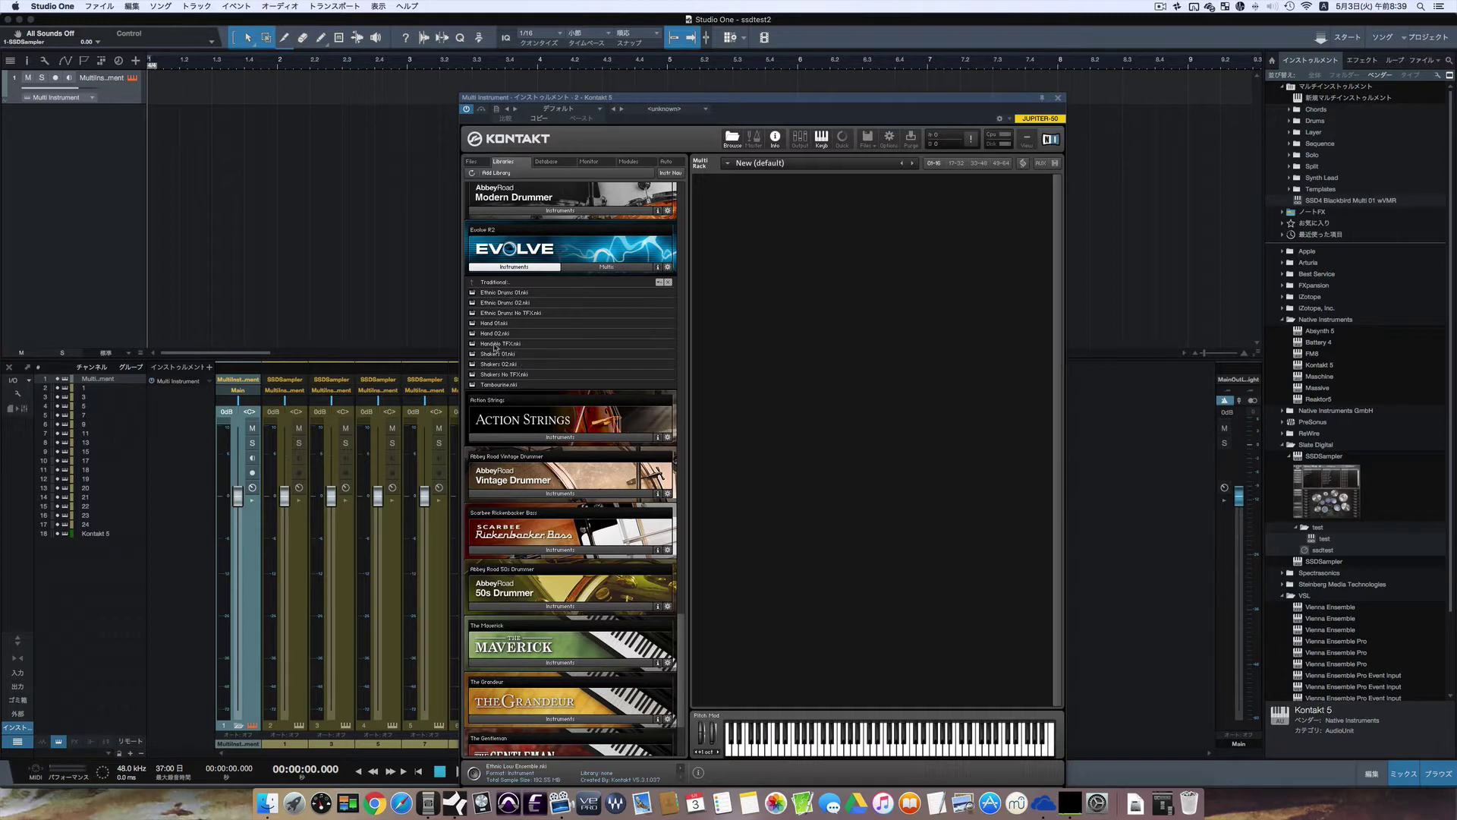
click(506, 386)
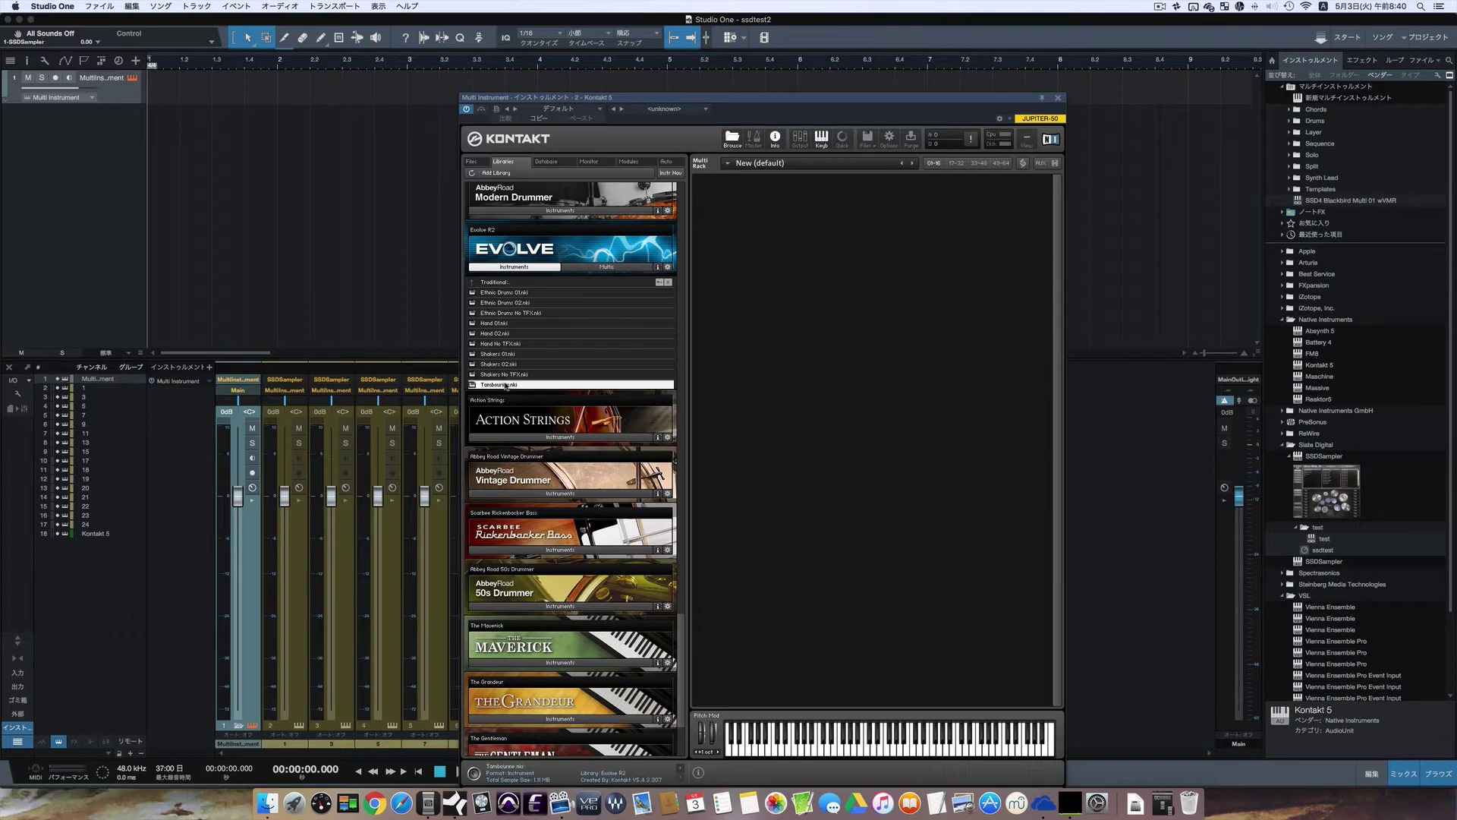
double_click(506, 385)
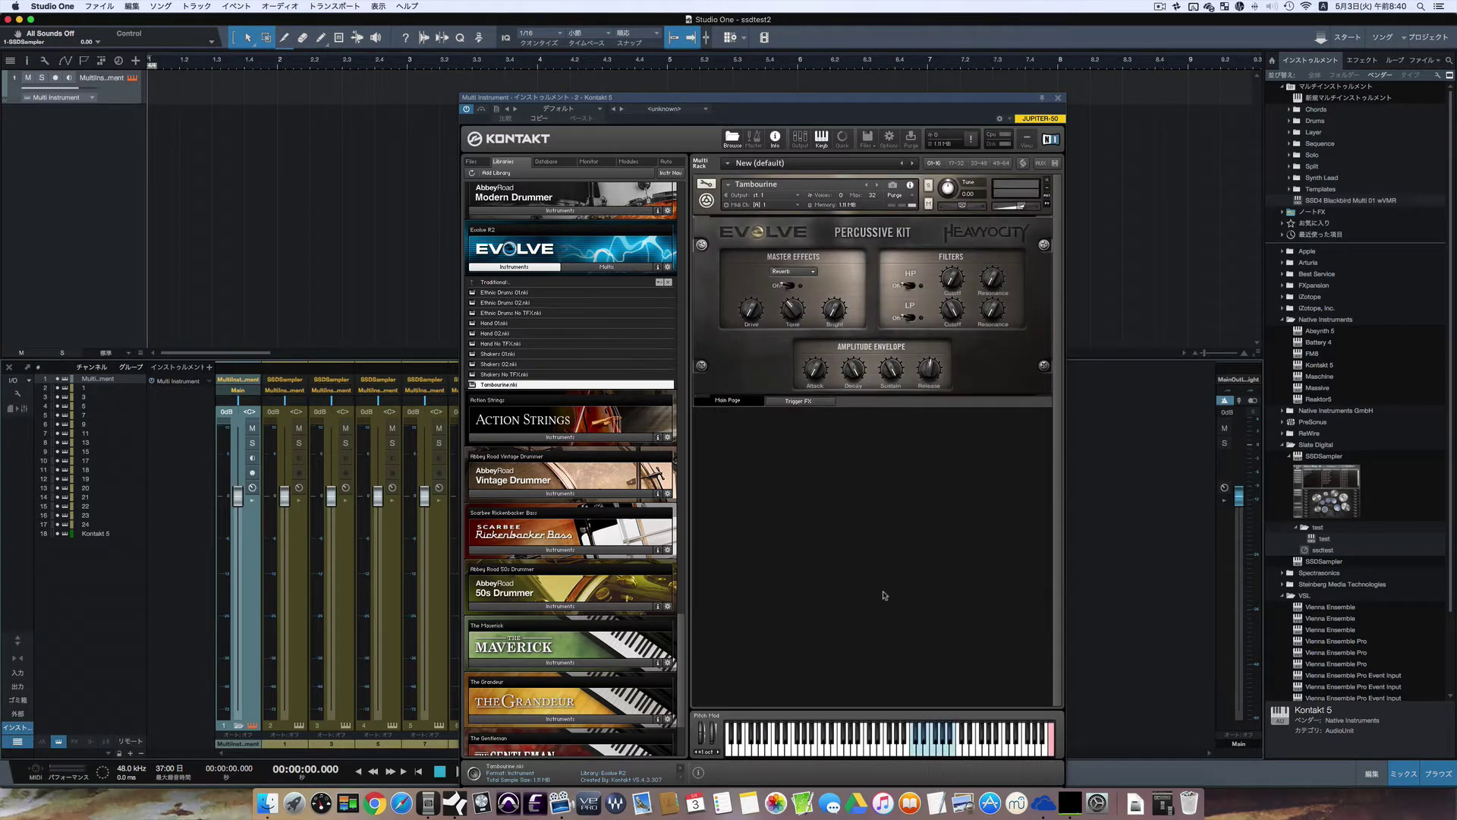
- Audition a tambourine key in Kontakt 5, and reopen SSDSampler from the track's multi instrument
click(949, 754)
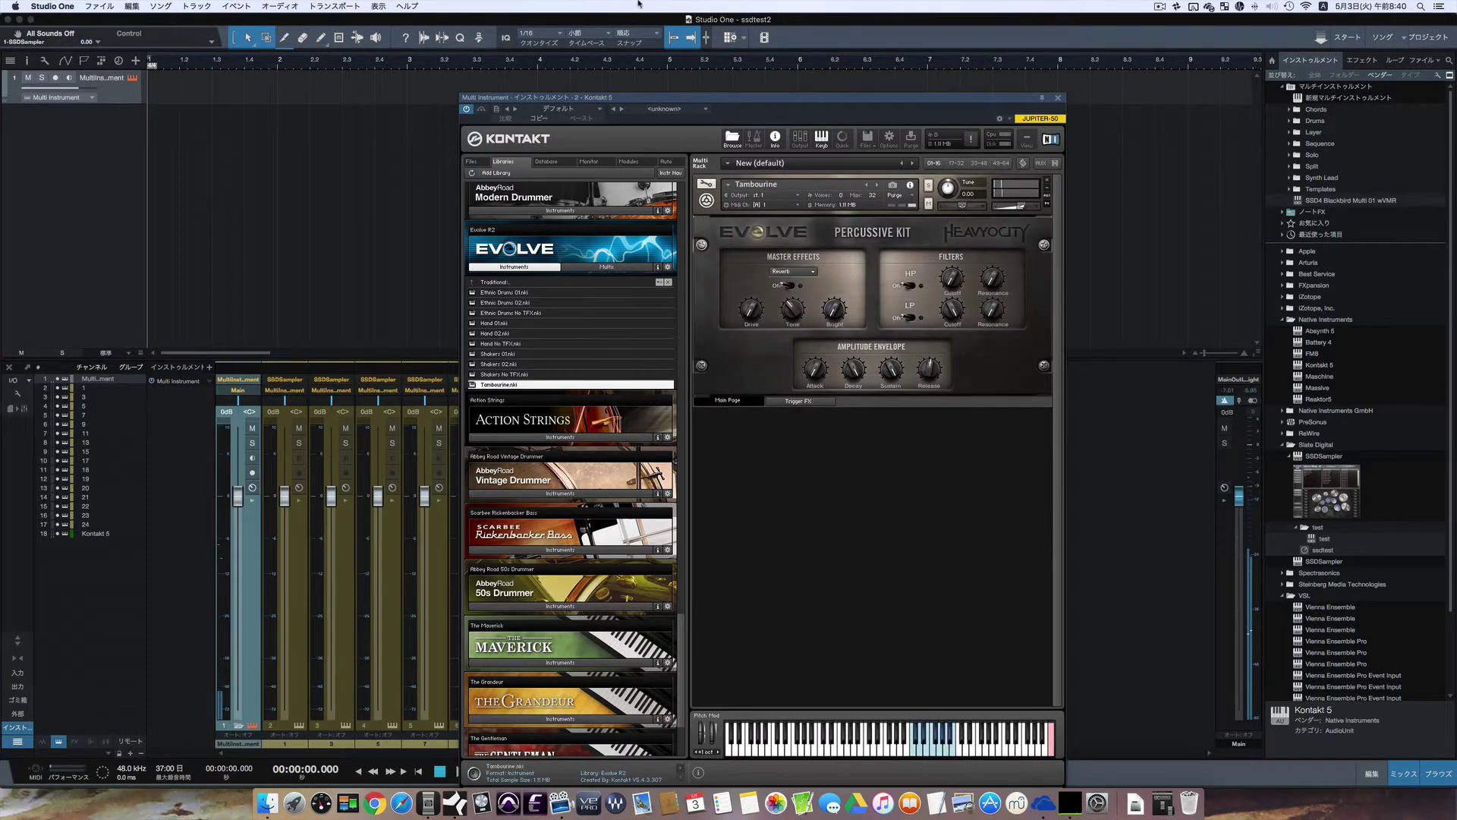
click(132, 78)
double_click(626, 270)
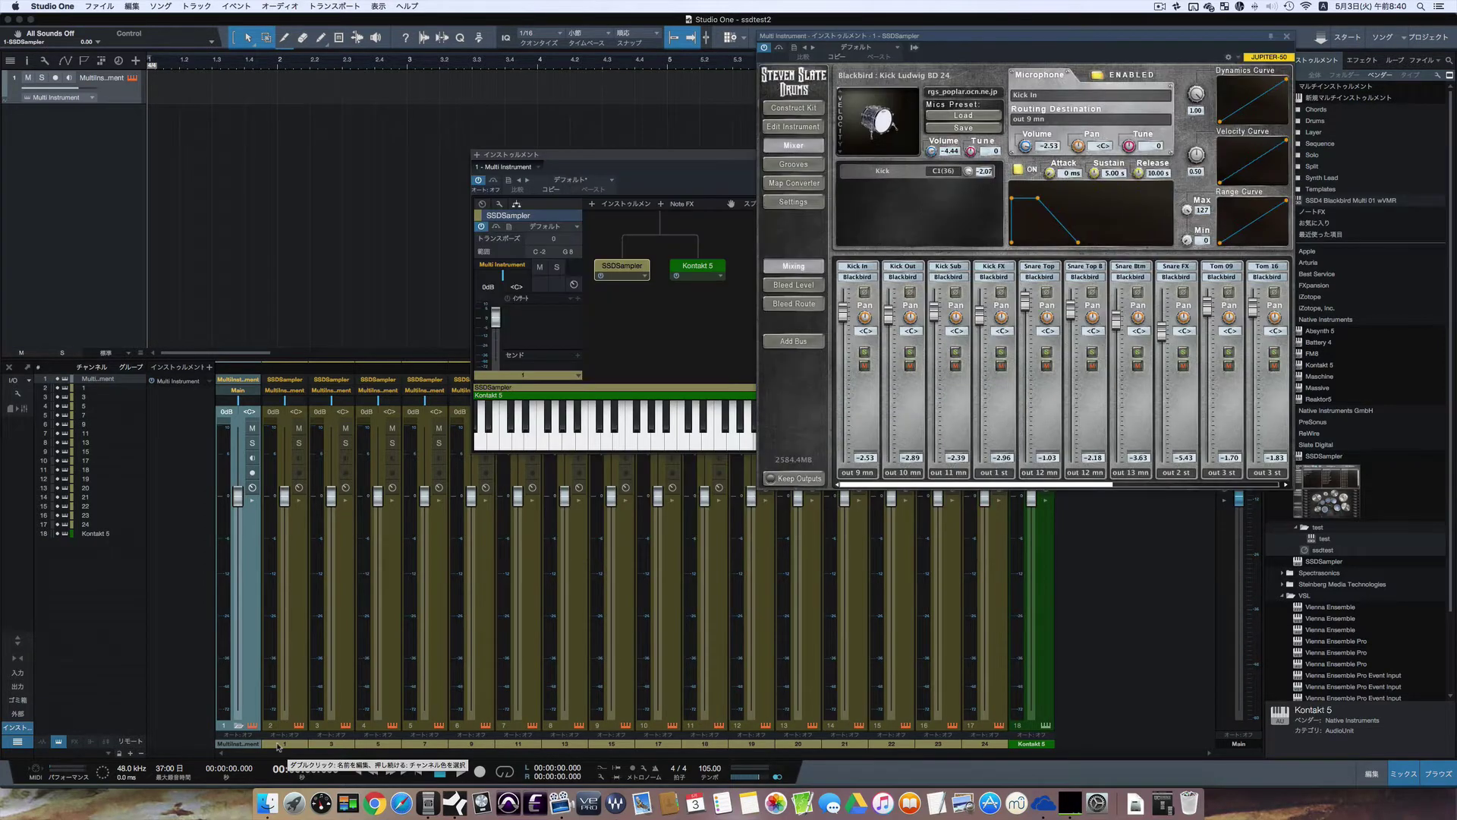
- Rename console channels 2 to 5 as KickFX, SnFX, Toms and OH
double_click(278, 745)
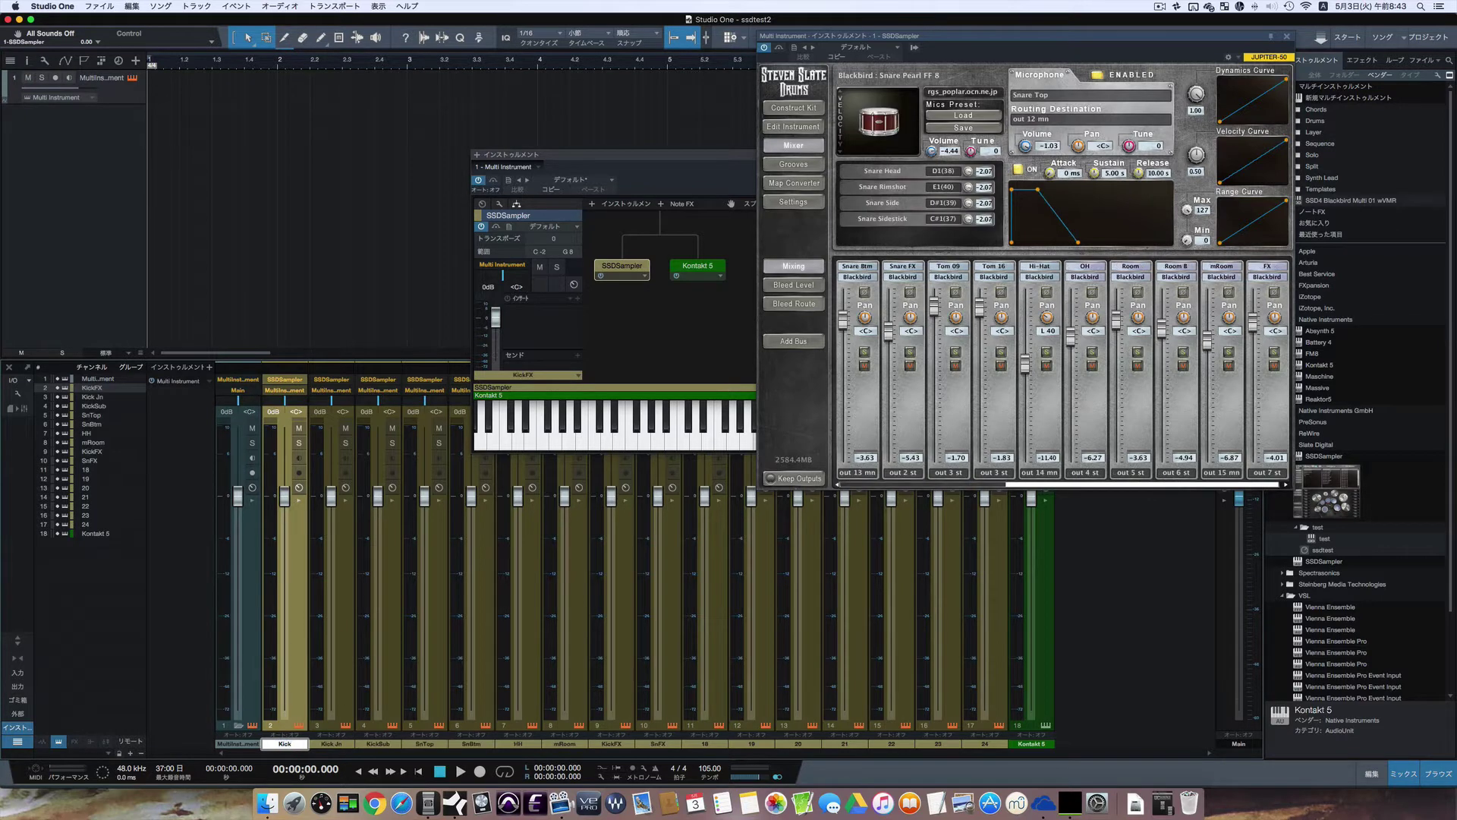
double_click(330, 743)
text(SnFX)
double_click(379, 744)
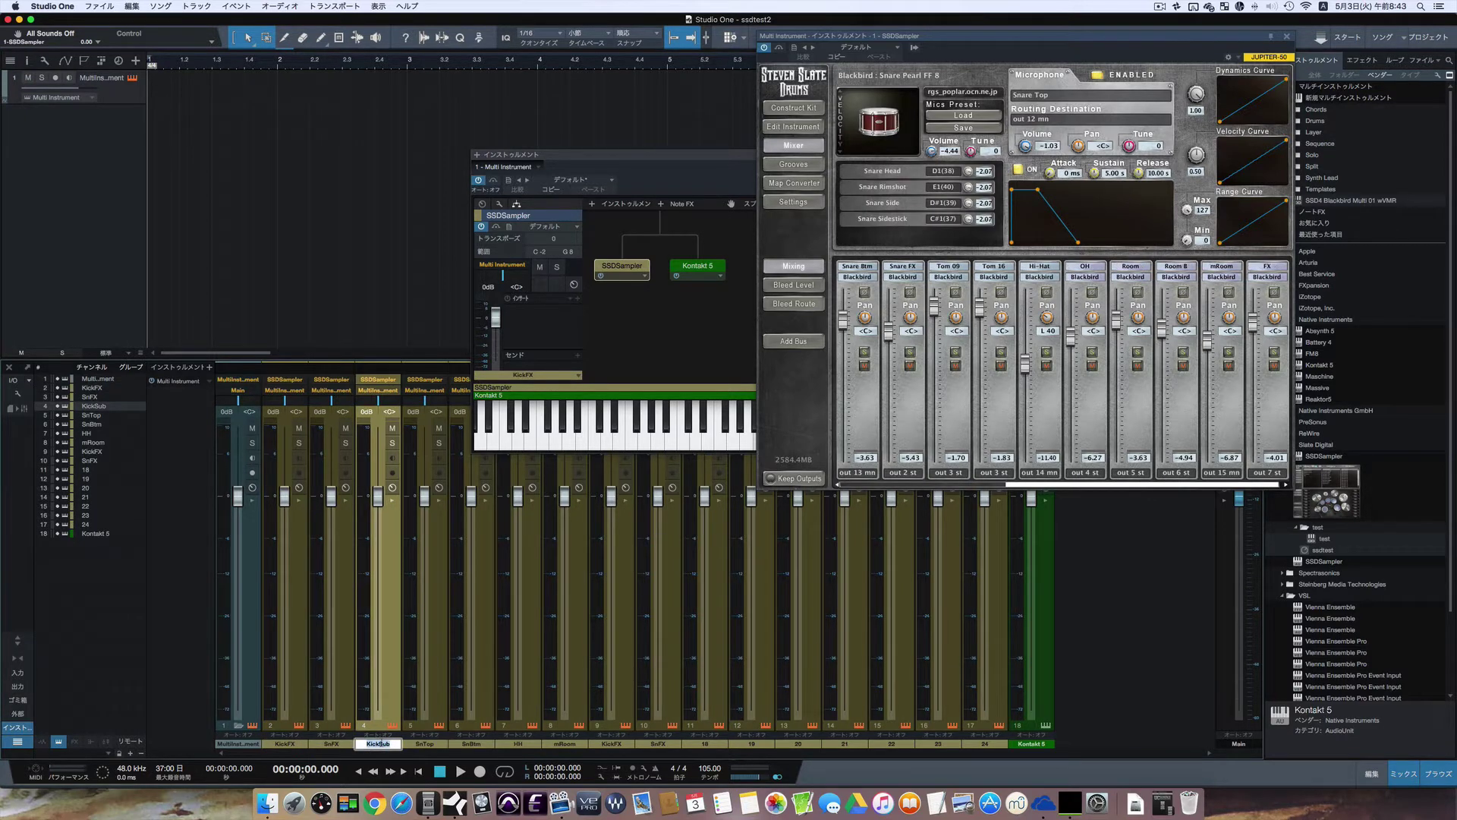
text(Toms)
double_click(424, 744)
text(OH)
- Rename console channels 6 to 8 as Room, RoomB and FX
double_click(463, 743)
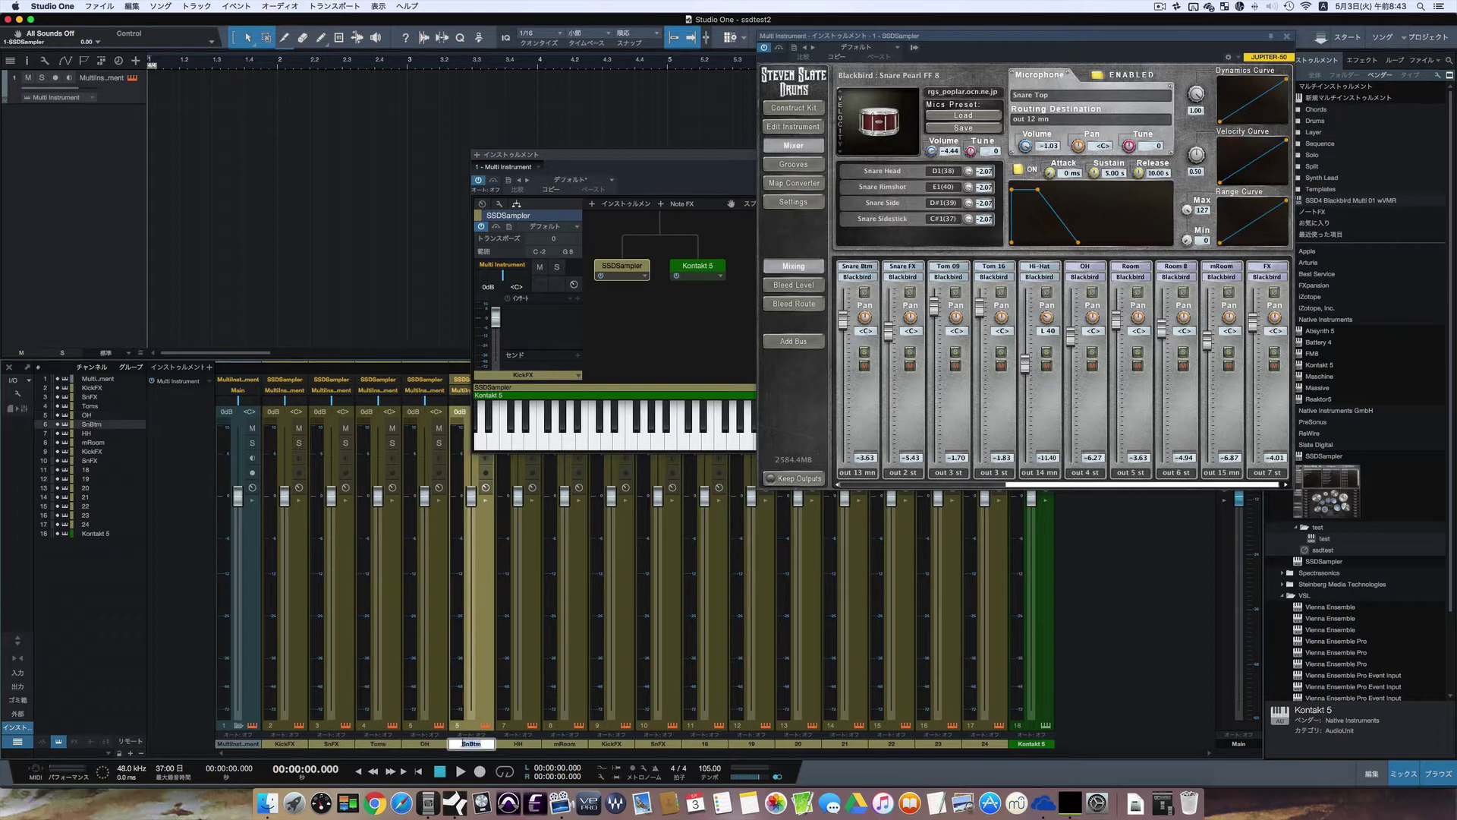
text(Room)
double_click(517, 744)
text(RoomB)
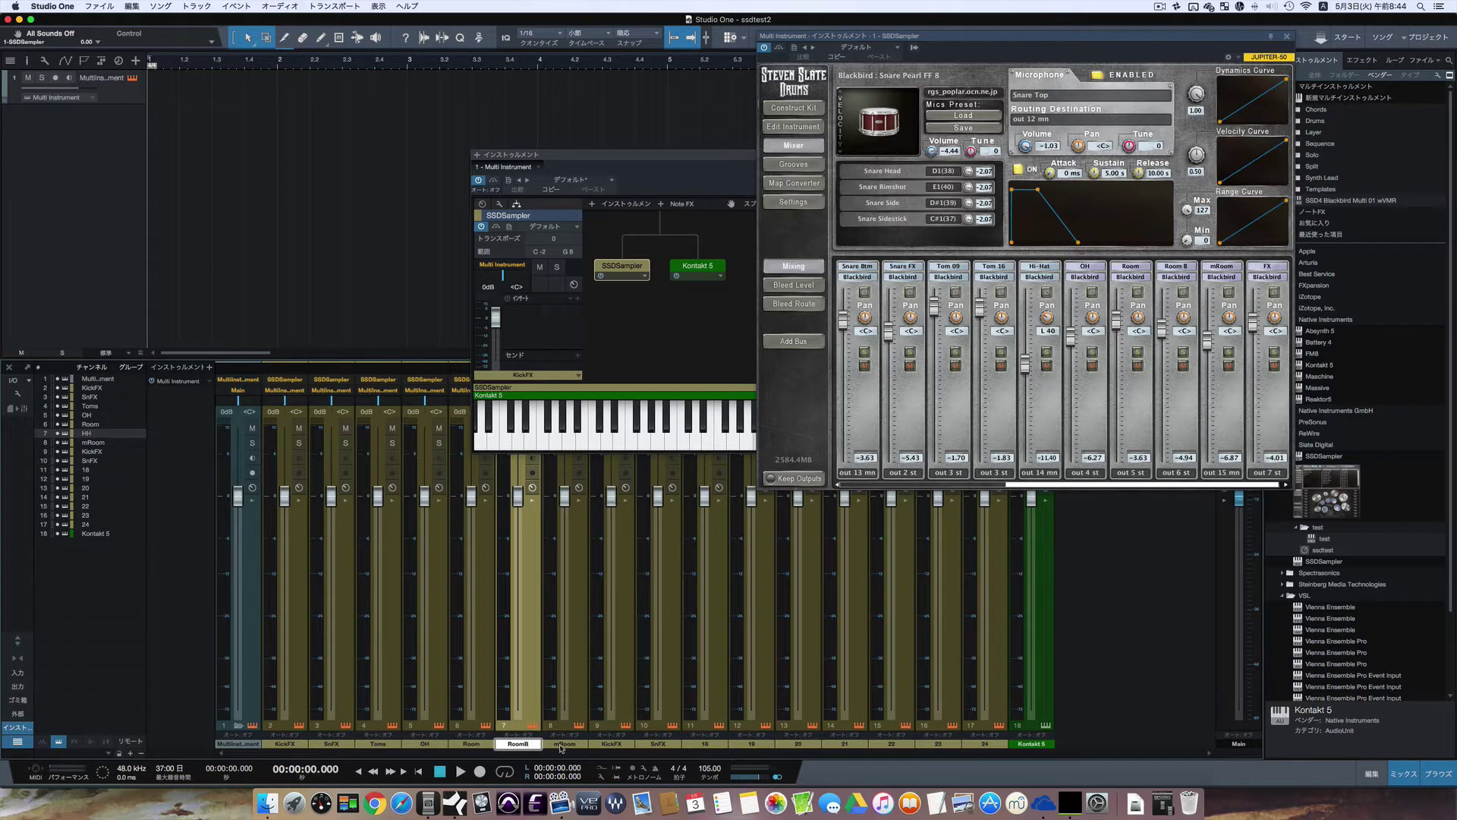
double_click(562, 745)
text(FX)
- Rename console channels 9 to 11 as KickIn, KickOut and KickSub, following the microphone outputs in SSDSampler's mixer
double_click(611, 744)
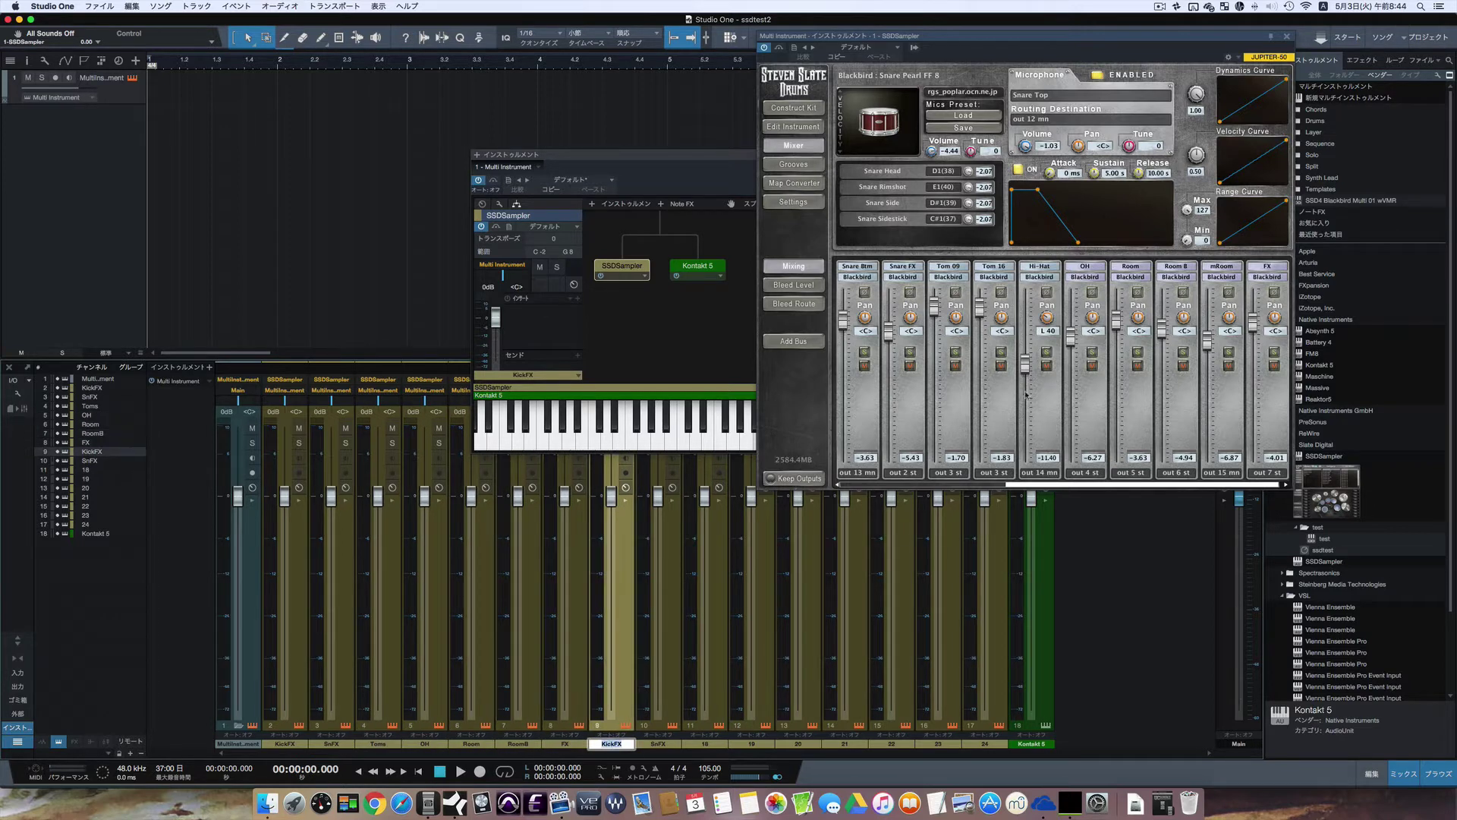
drag(1025, 366, 1025, 361)
scroll(1024, 361, left, 5)
text(KickIn)
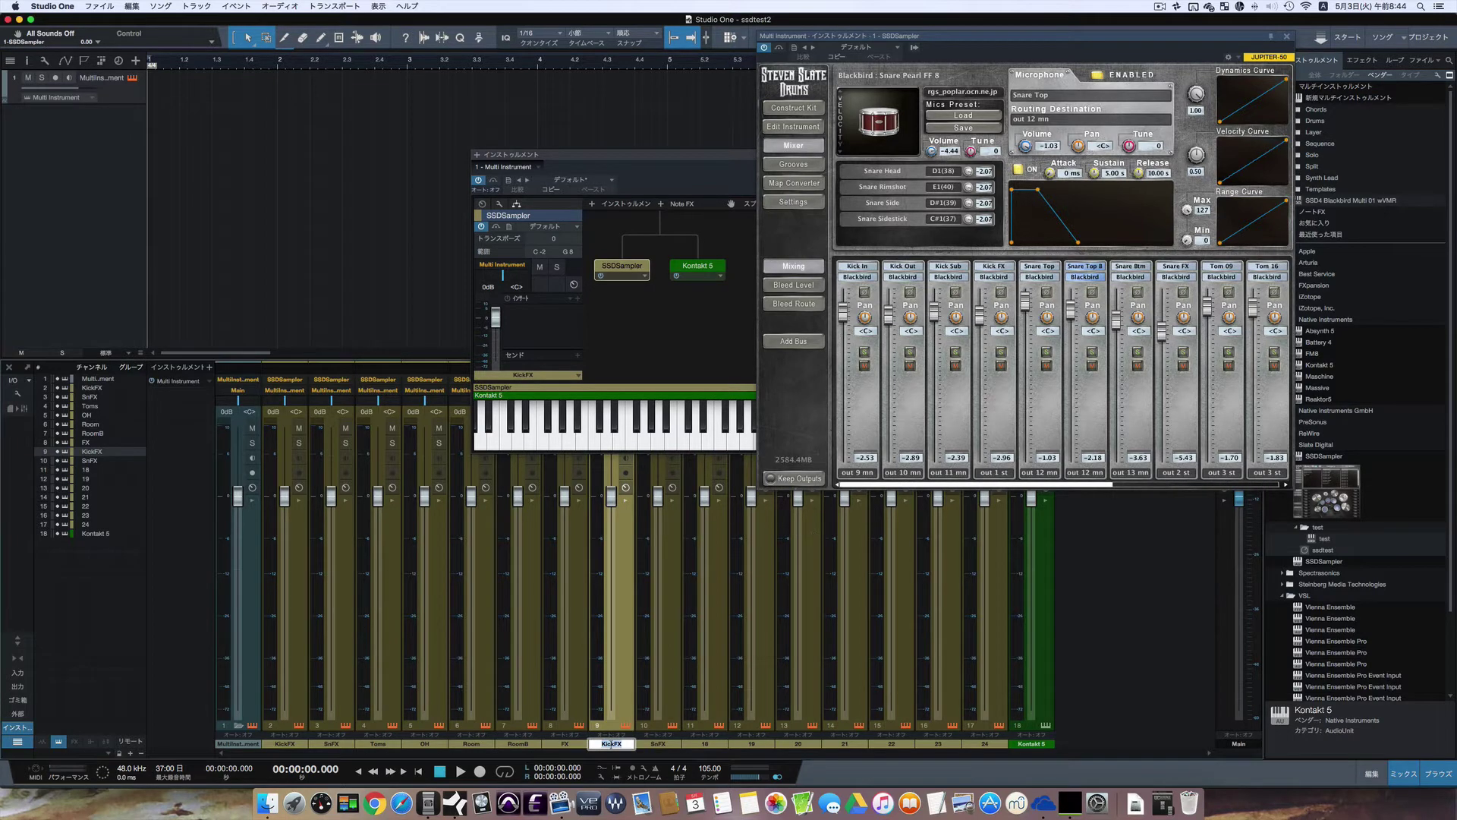
double_click(657, 743)
text(KickOut)
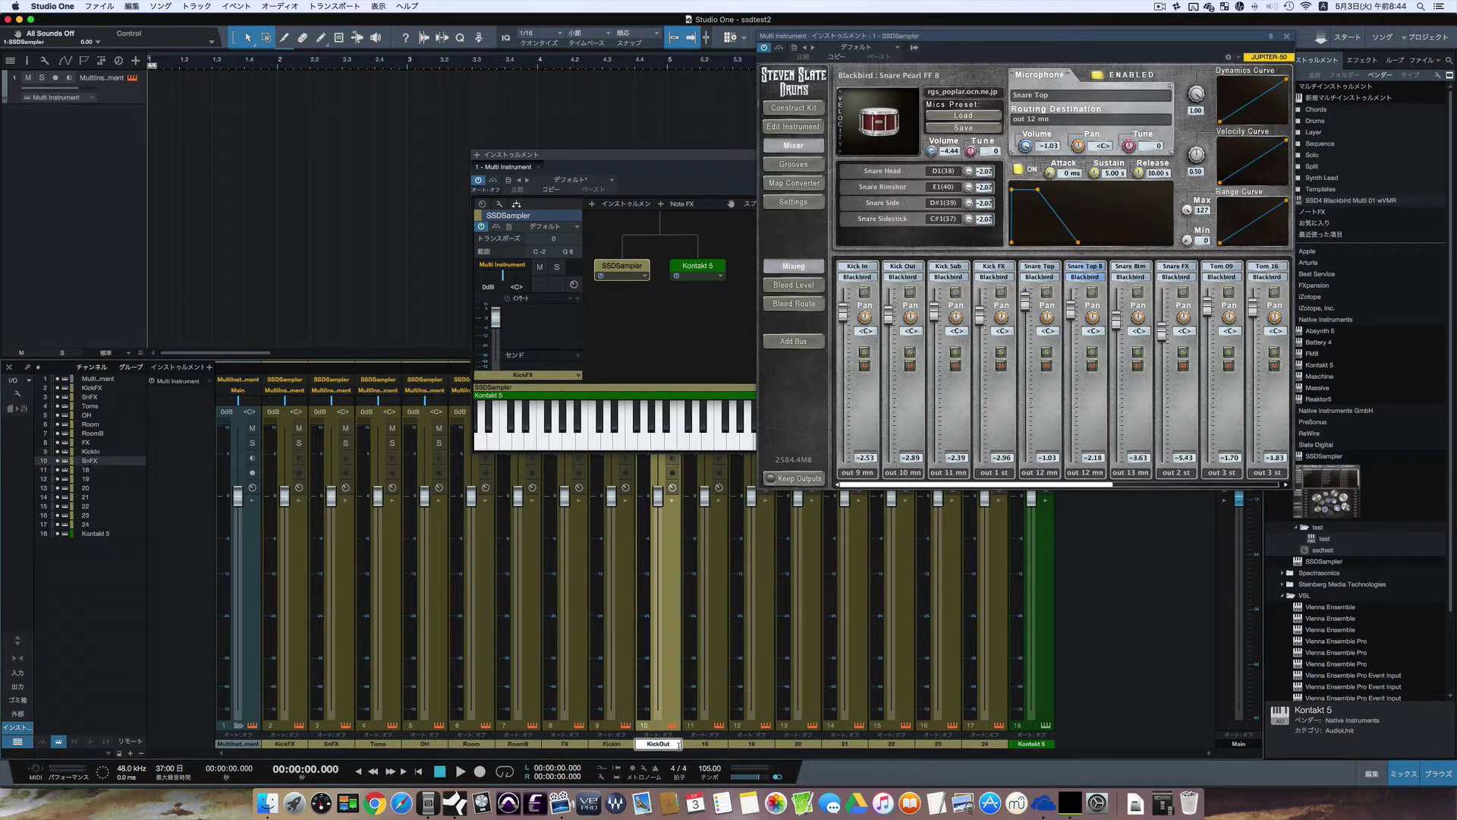
click(705, 746)
double_click(705, 744)
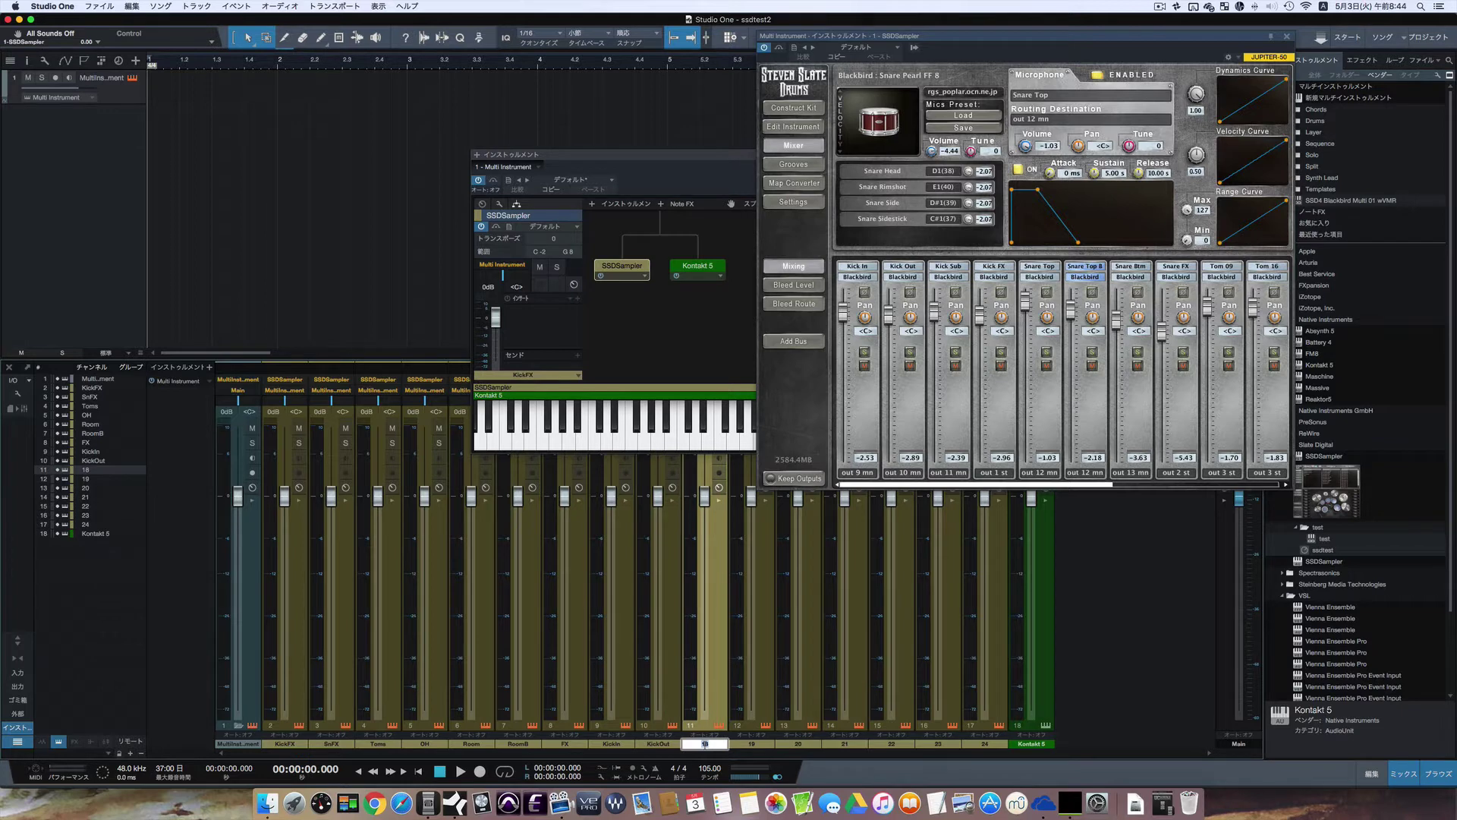
text(KickSub)
- Rename console channels 12 and 13 as SnTop and SnBtm
key(Tab)
text(S)
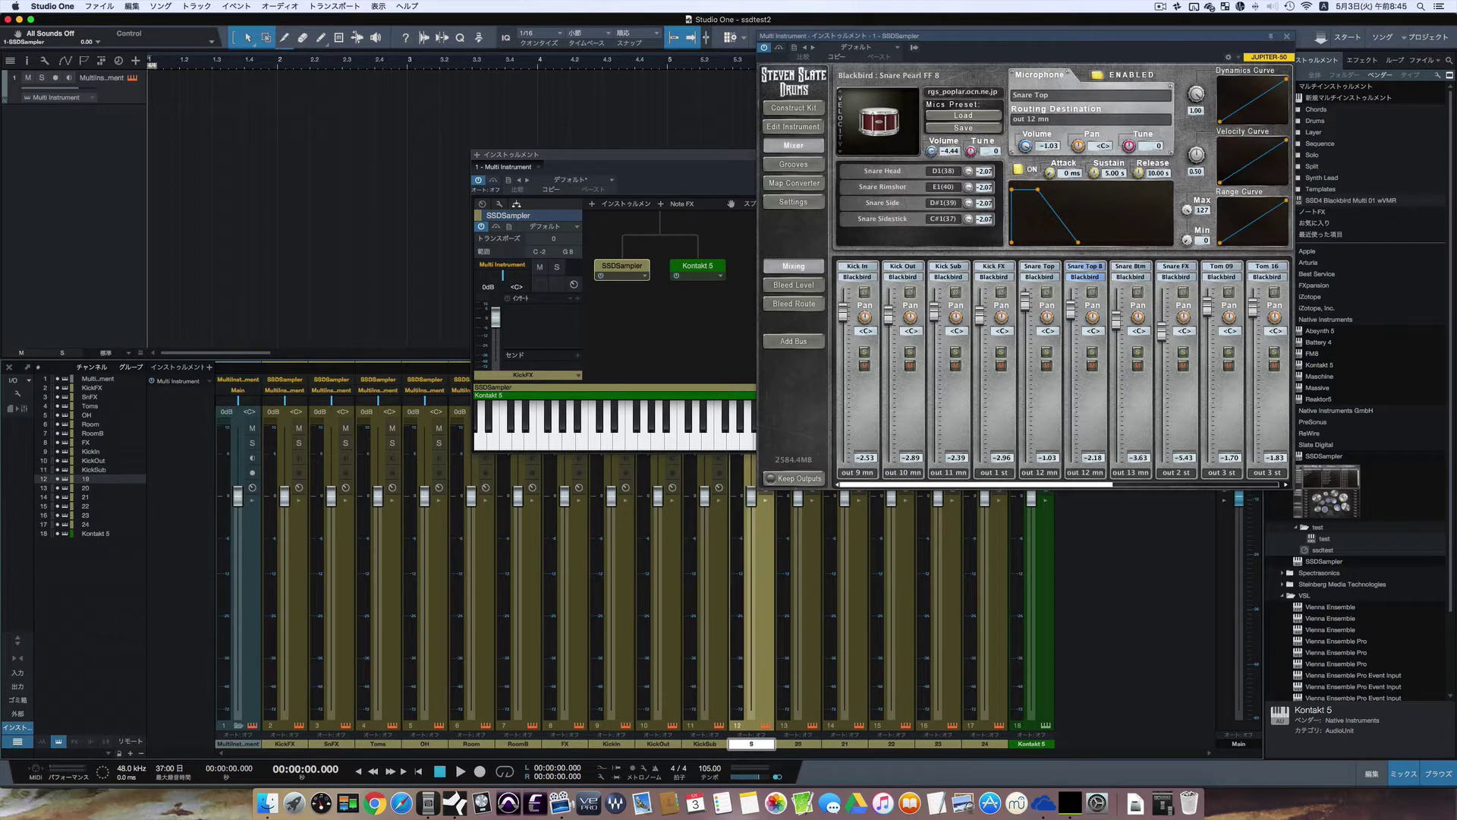
text(nTop)
key(Tab)
text(SnBt)
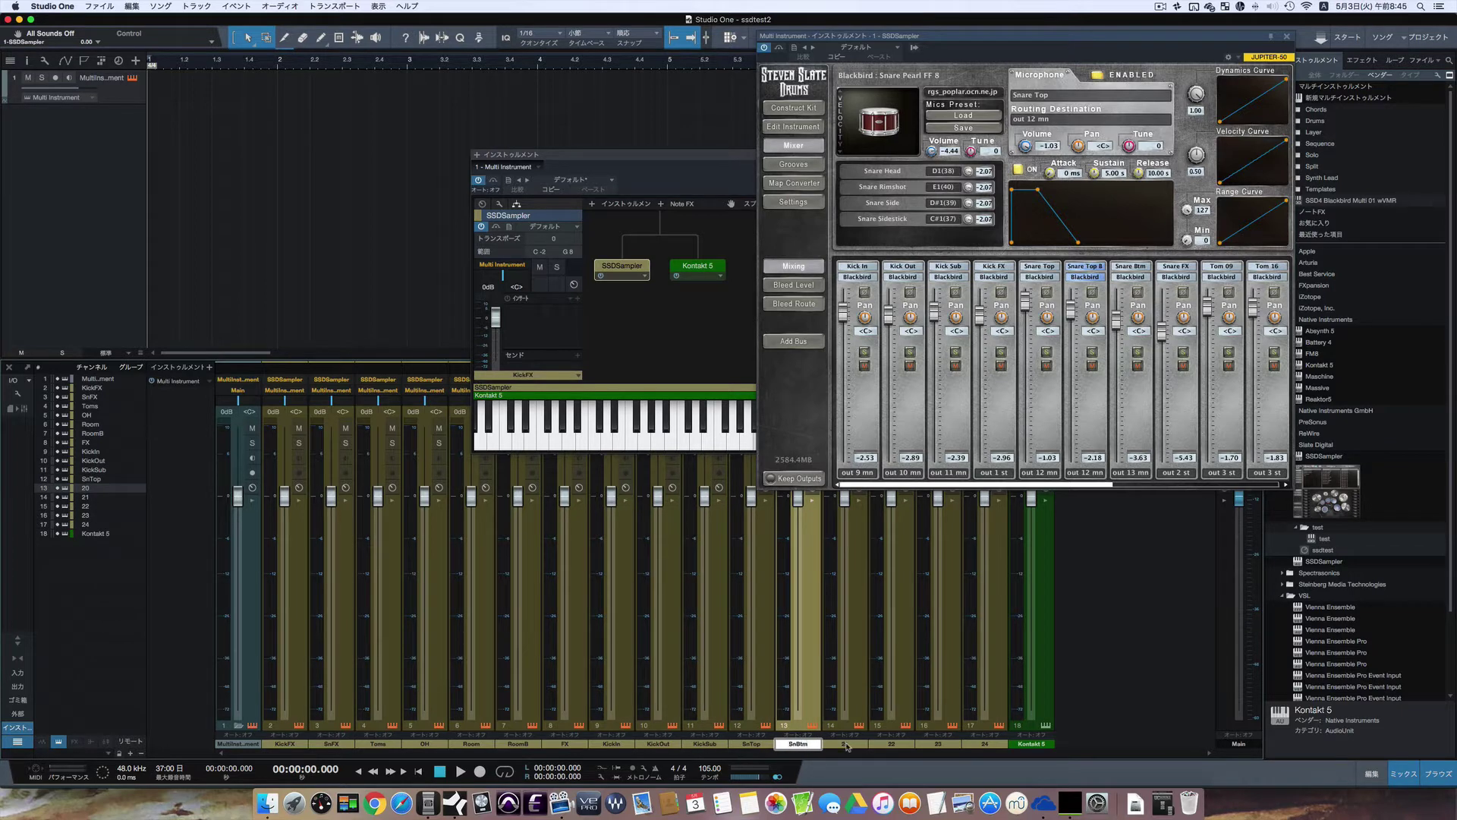
text(m)
- Rename console channels 14 and 15 as HH and mRoom
key(Tab)
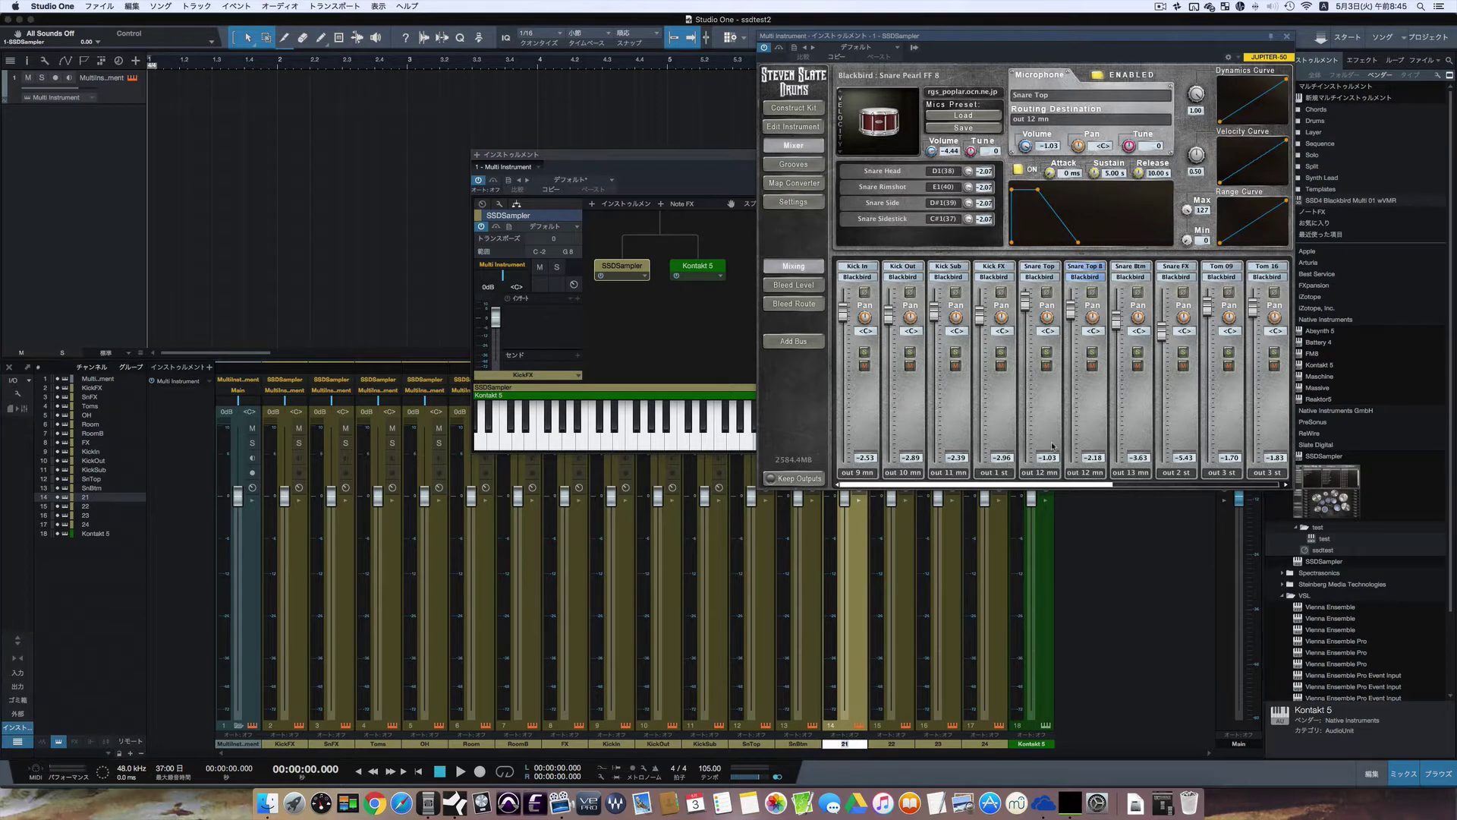
scroll(1052, 445, right, 3)
text(HH)
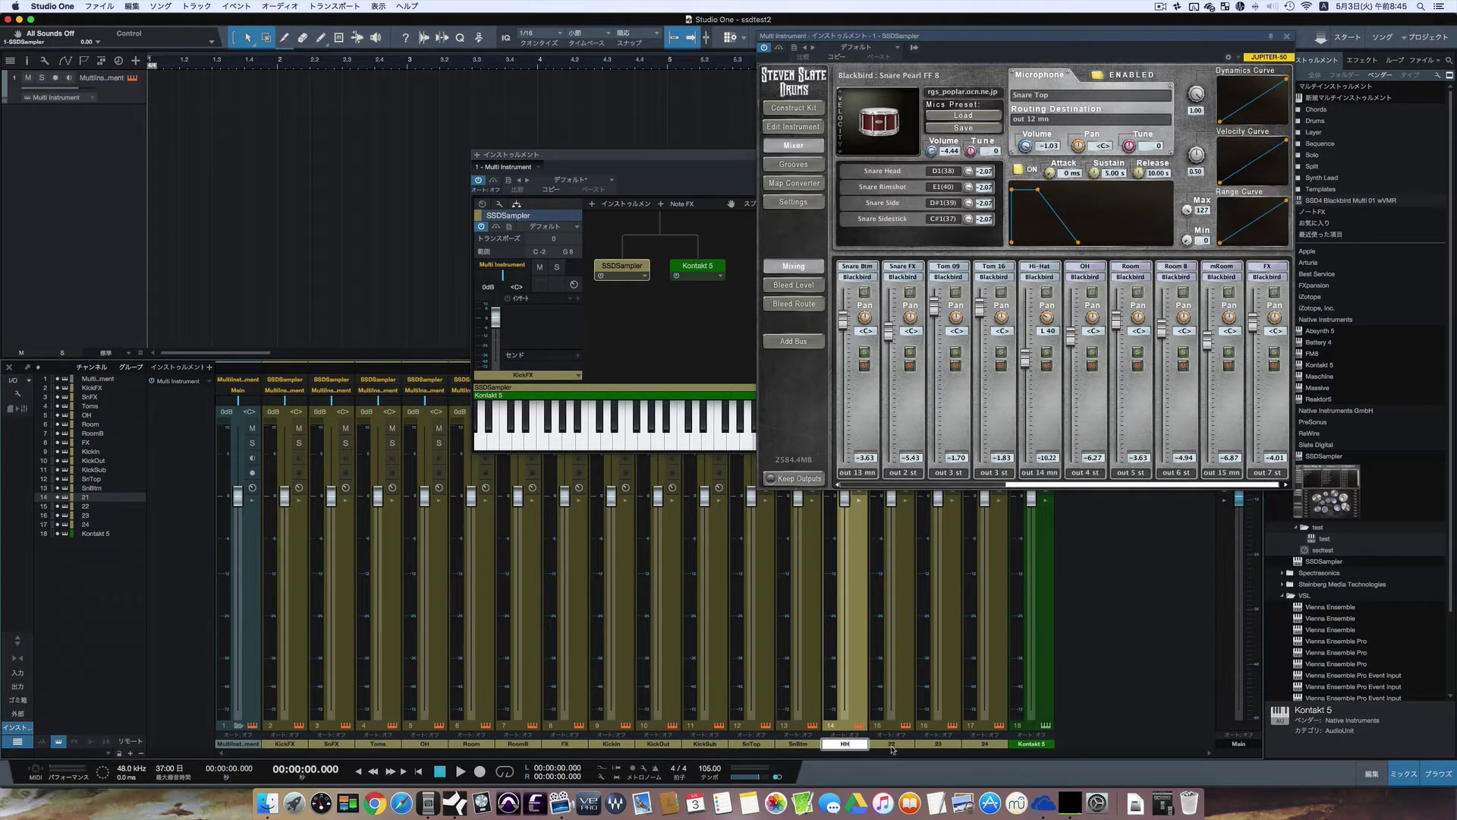
key(Tab)
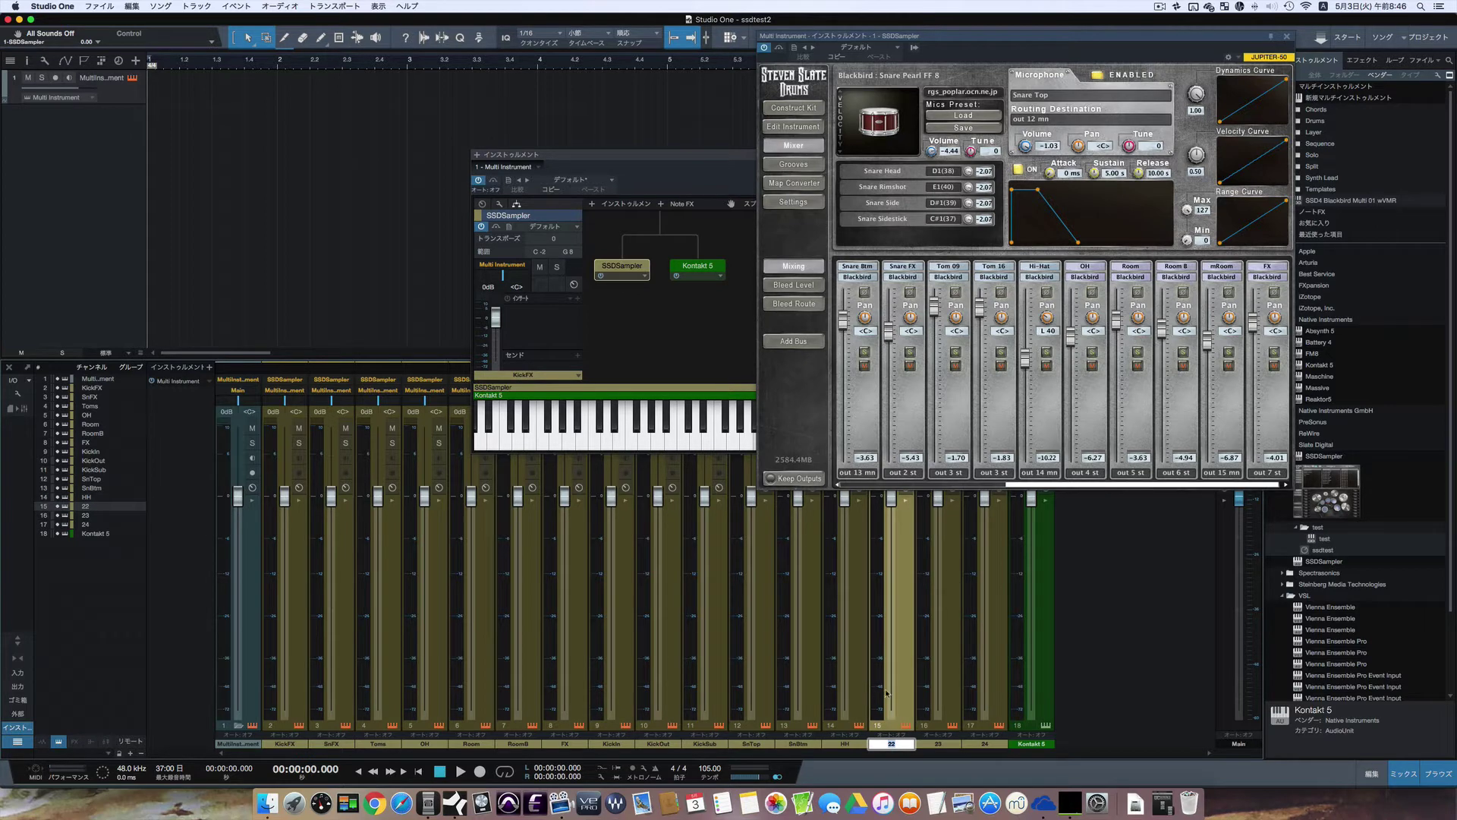
text(mRoom)
click(806, 701)
- Place the Intro 01 groove from SSD Classic Grooves, 44 100 Rock, at the start of the multi instrument track
click(650, 159)
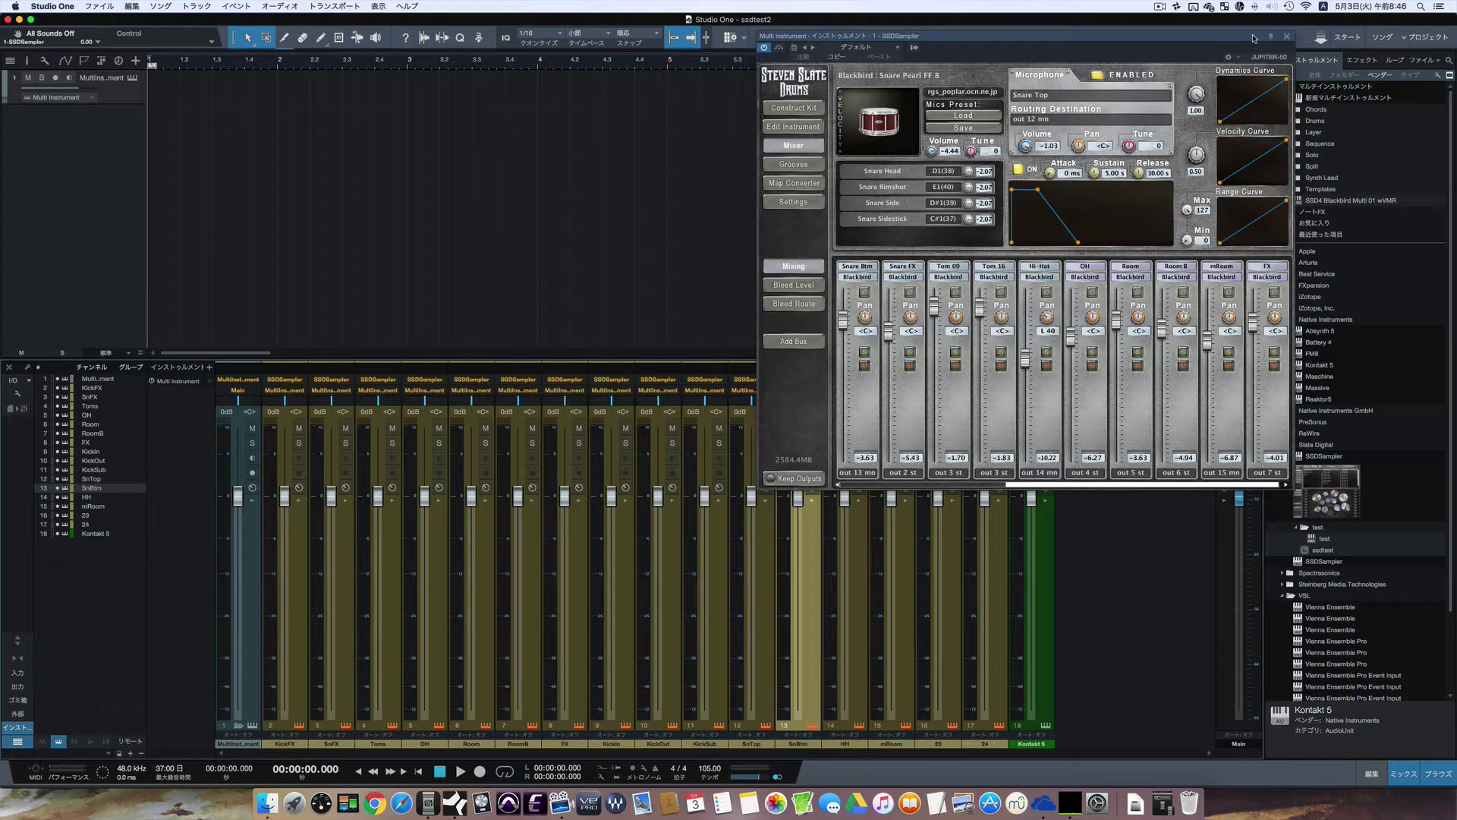
click(809, 167)
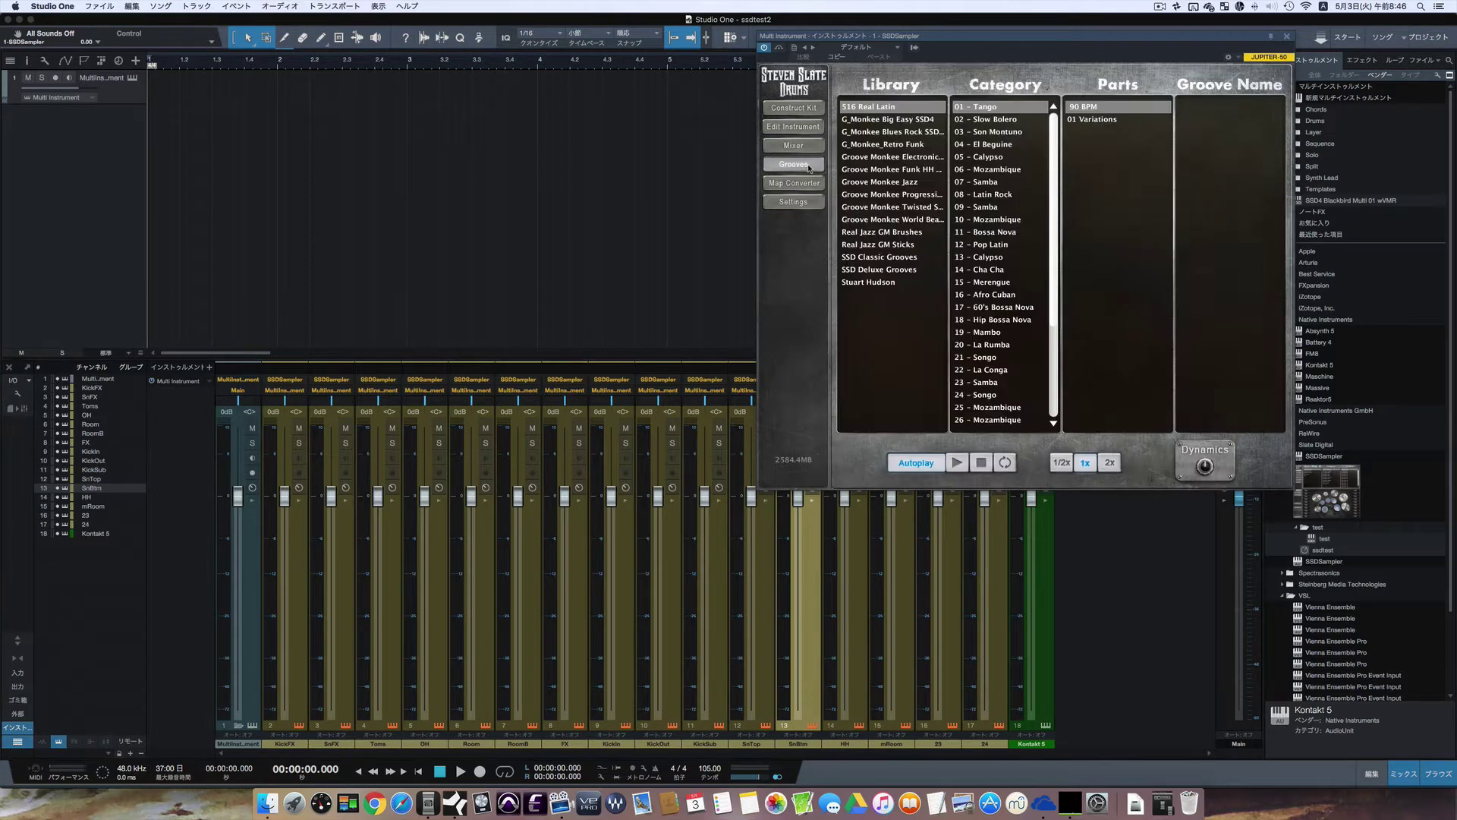
click(879, 258)
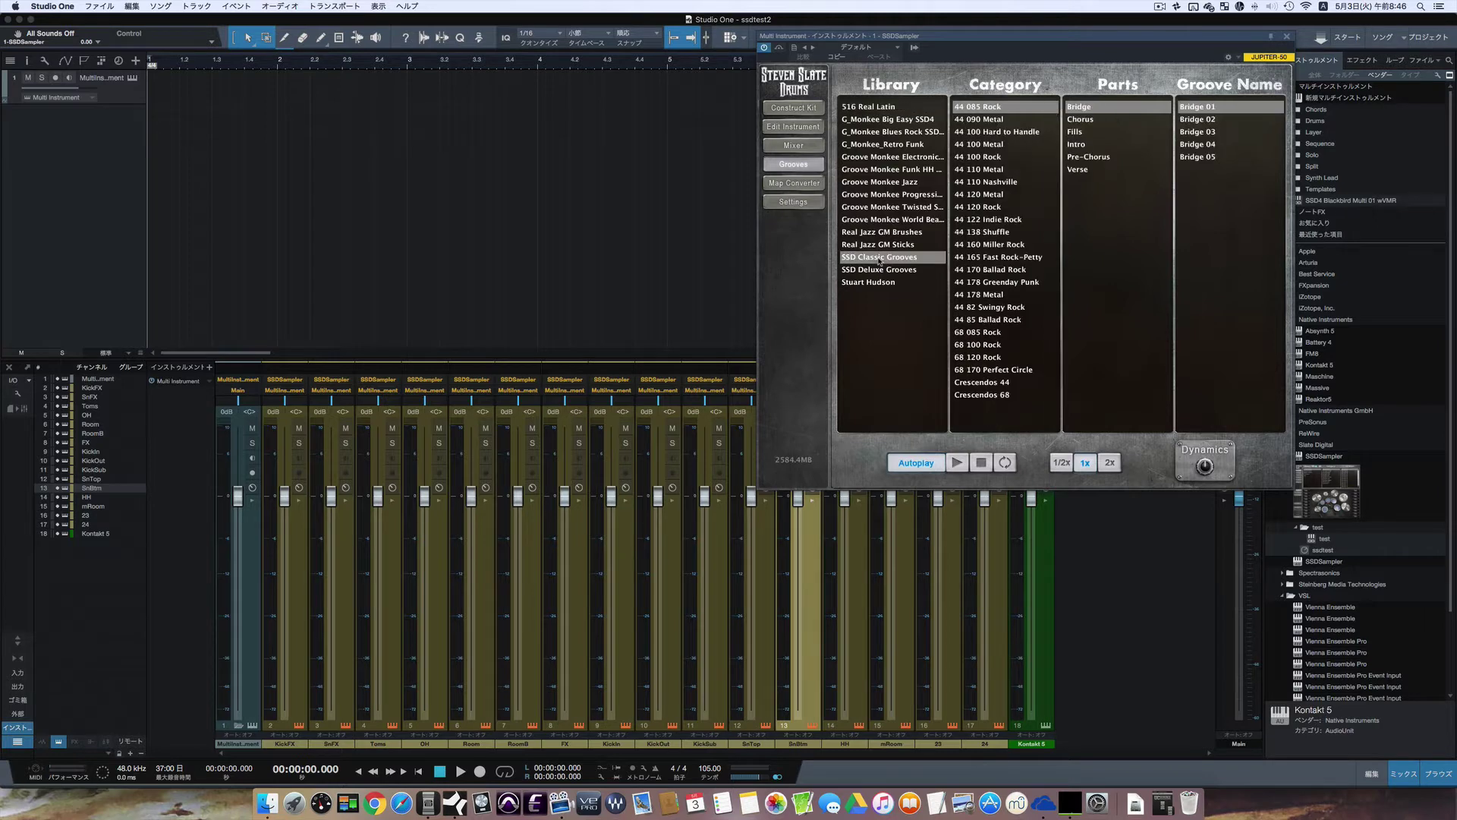
click(981, 157)
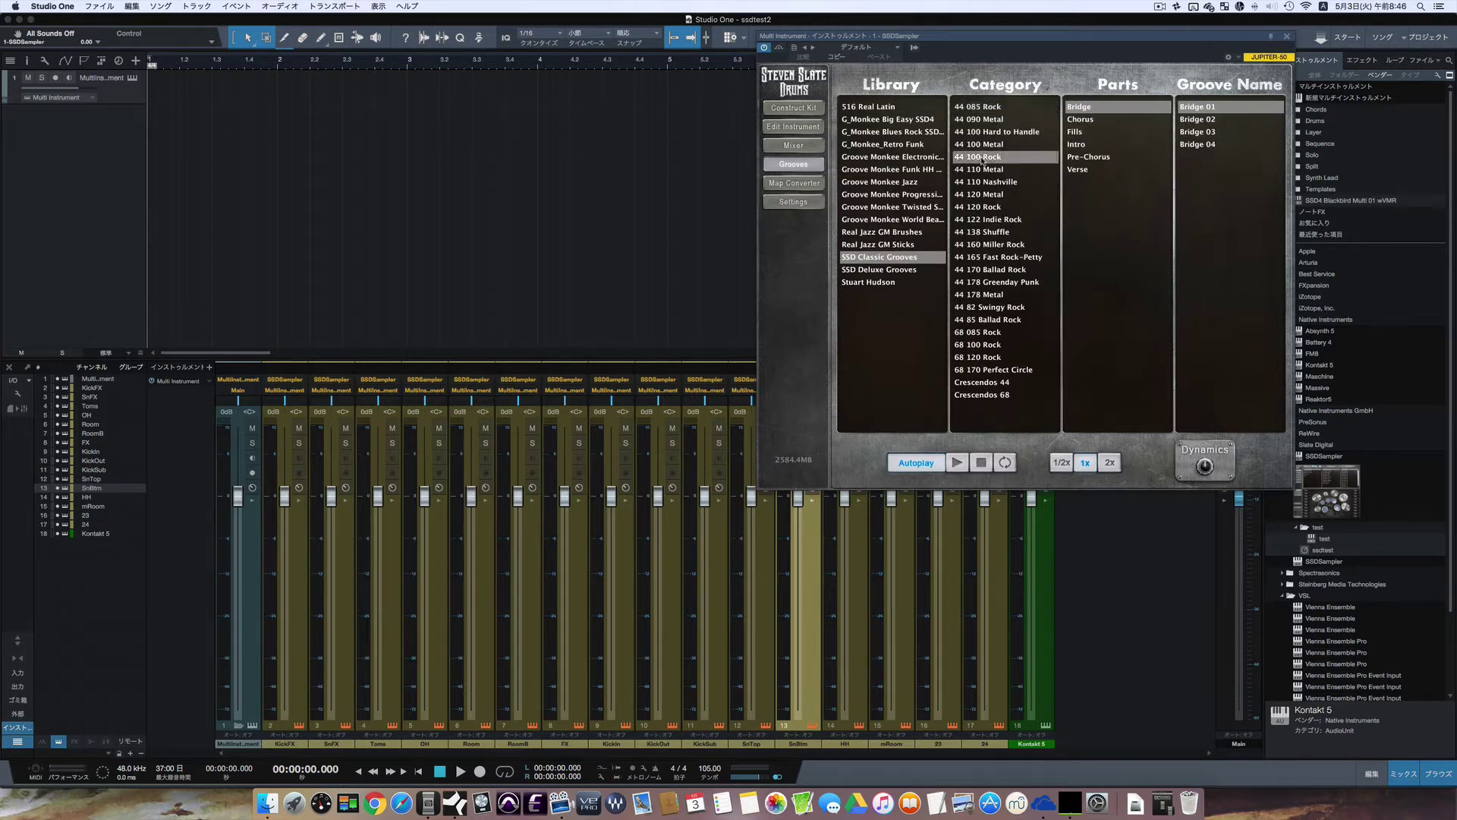
click(1074, 145)
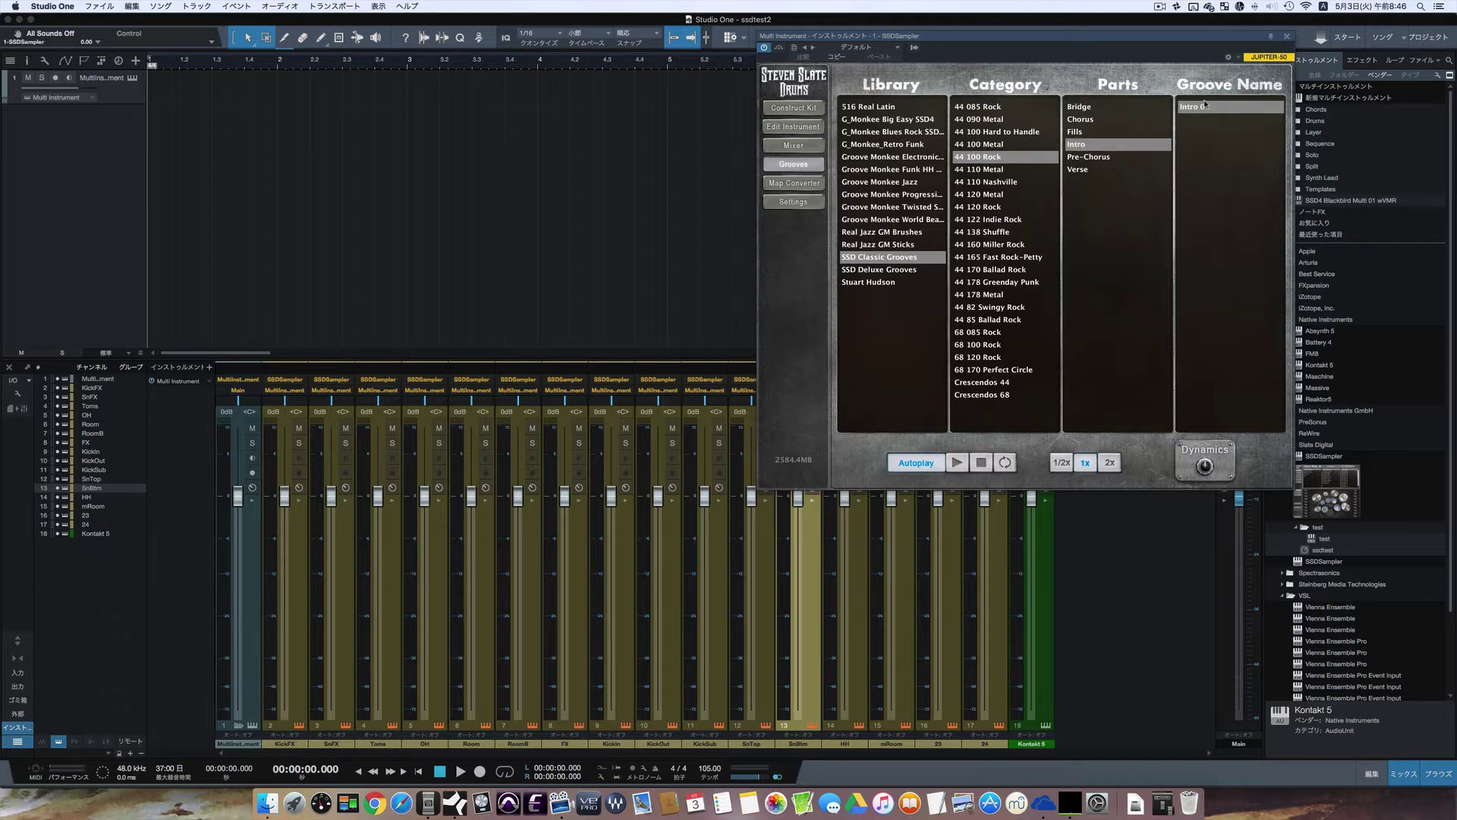
mouse_move(1205, 107)
mouse_down()
mouse_move(224, 125)
mouse_move(165, 92)
mouse_up()
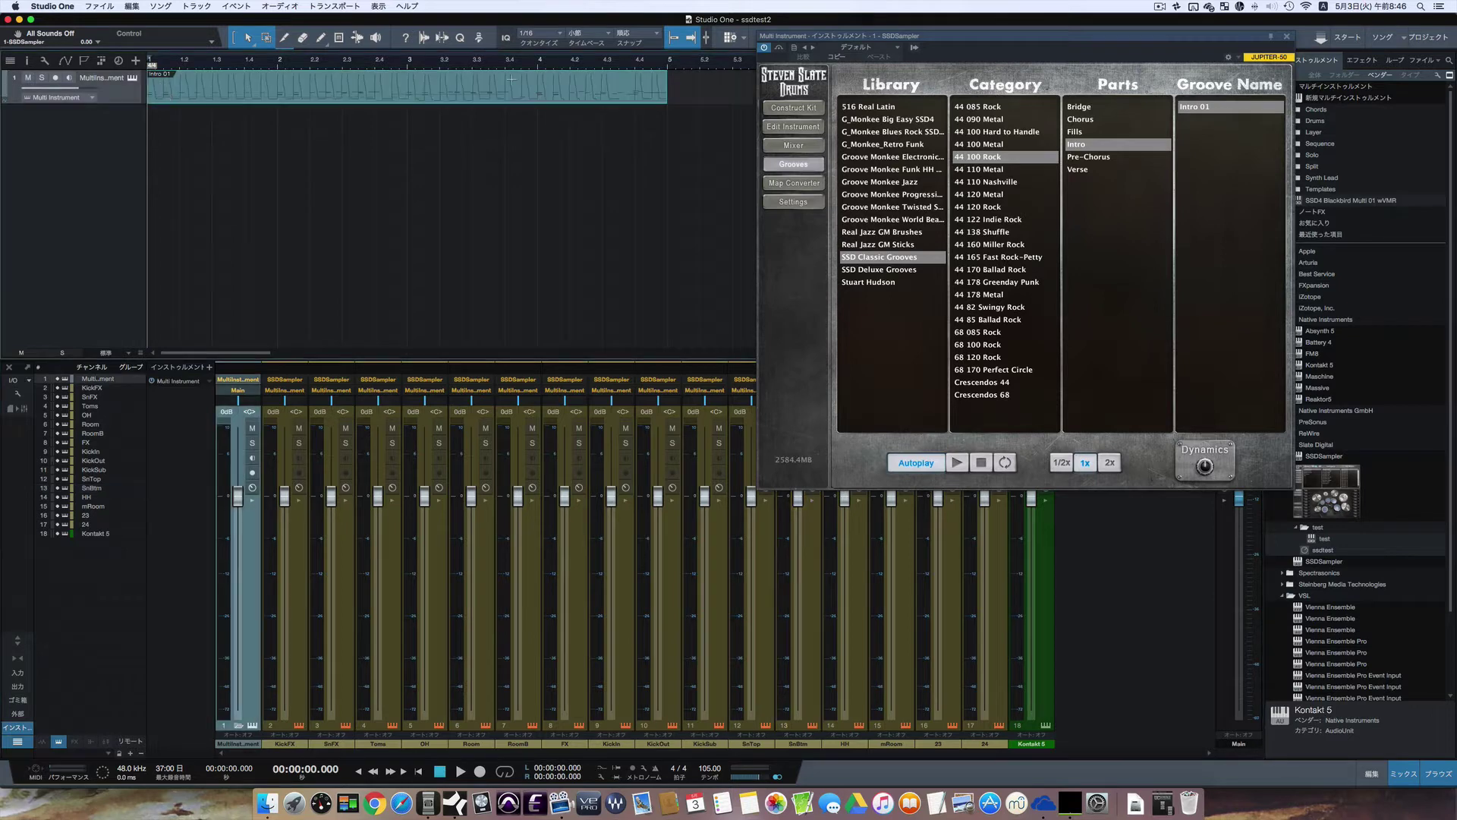
- Place the Verse 03 groove on the multi instrument track directly after the intro
click(1090, 170)
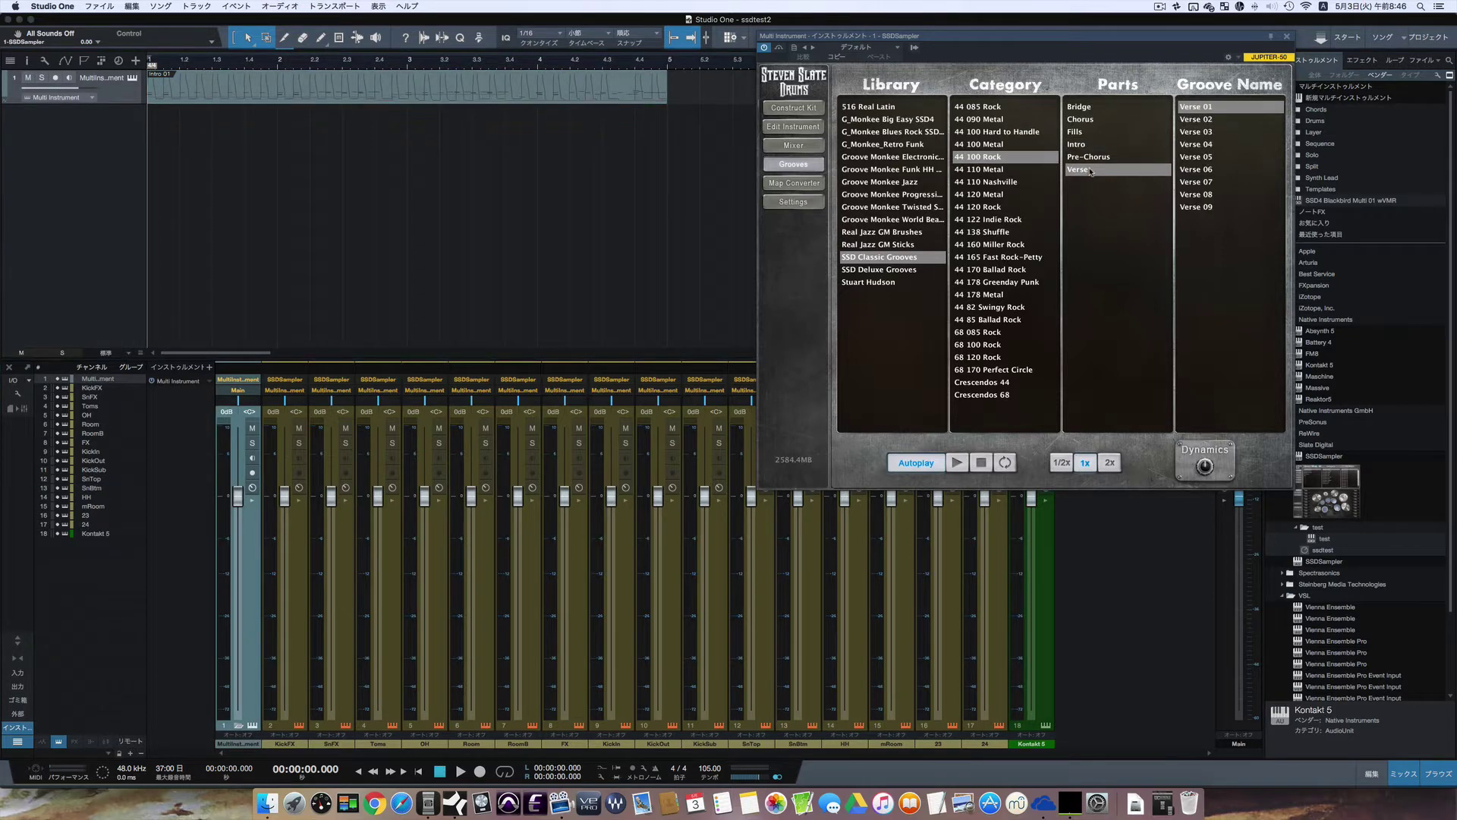
click(1200, 135)
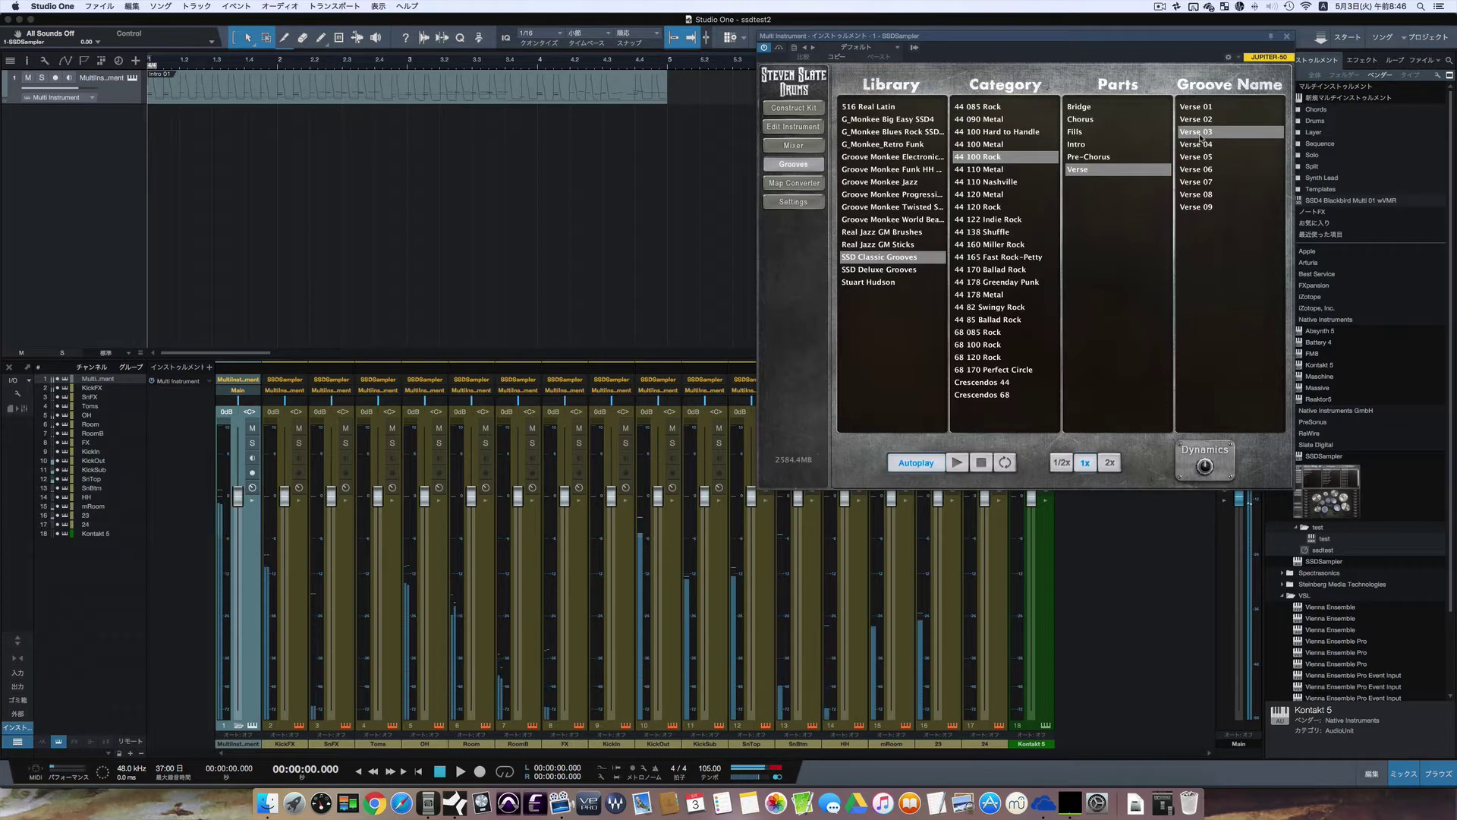
drag(1201, 135, 703, 92)
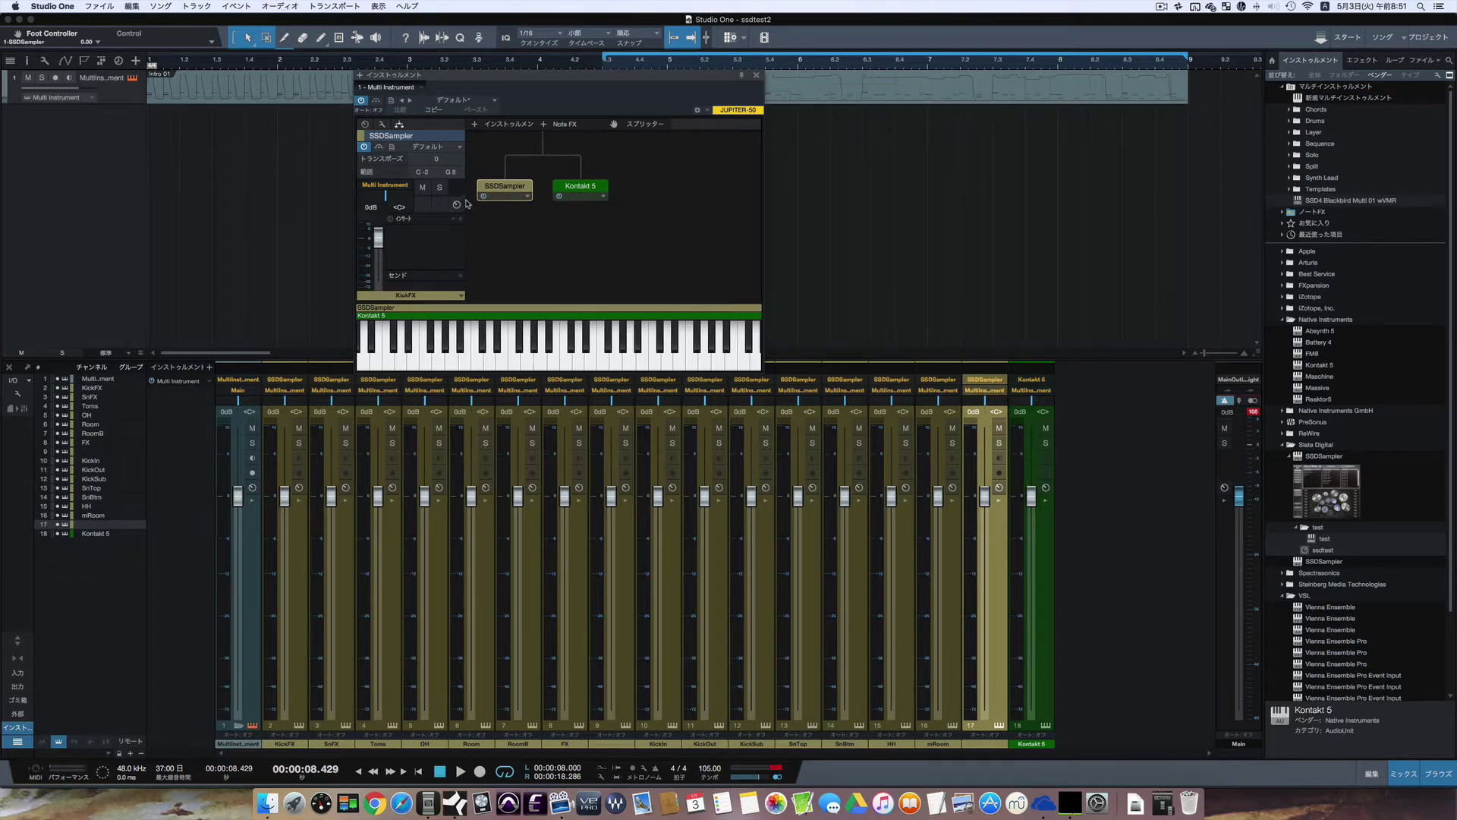
- Open SSDSampler and play back the drum grooves, and audition a tambourine key in Kontakt 5
double_click(506, 191)
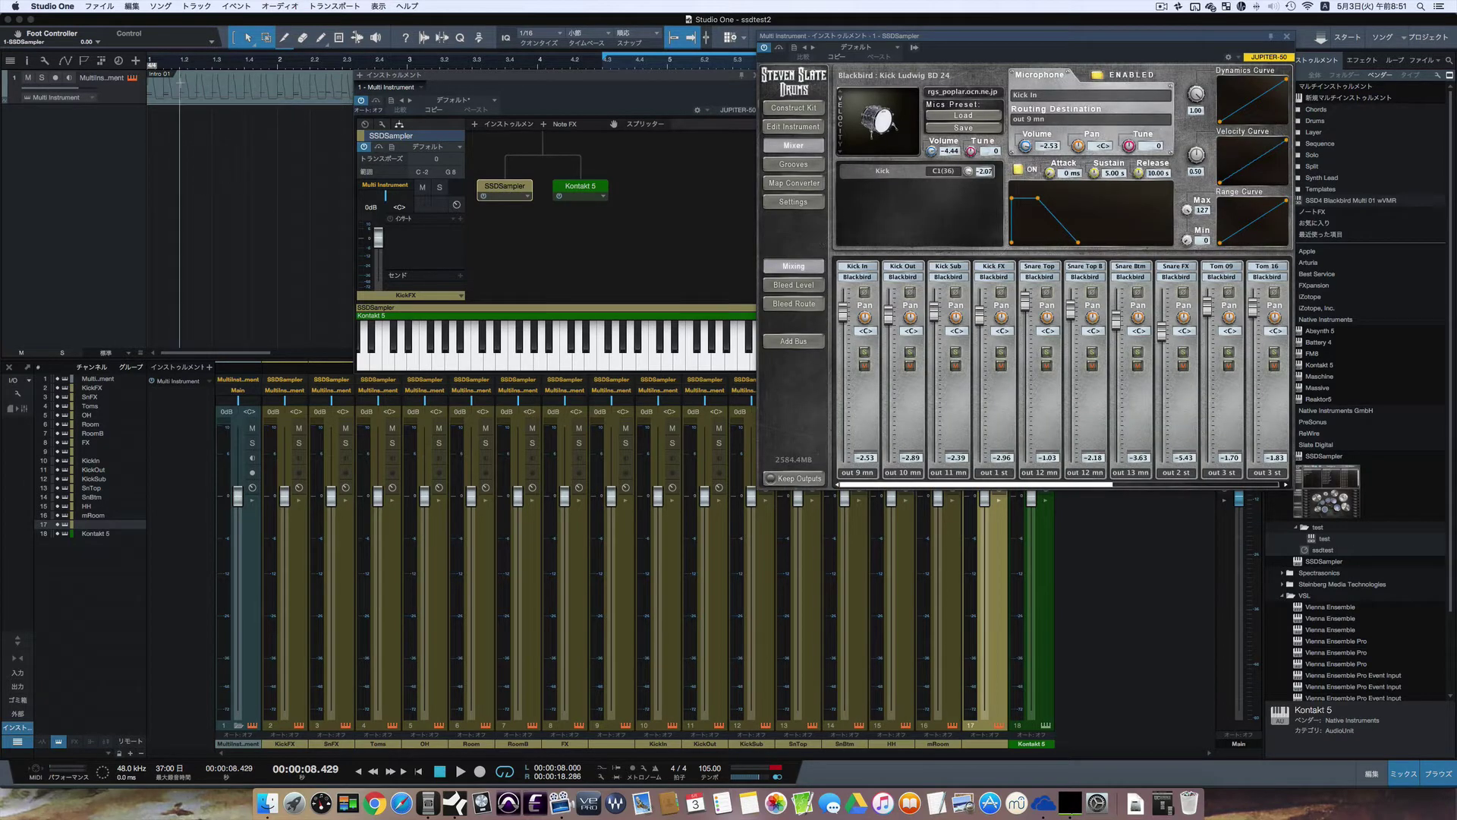
key(space)
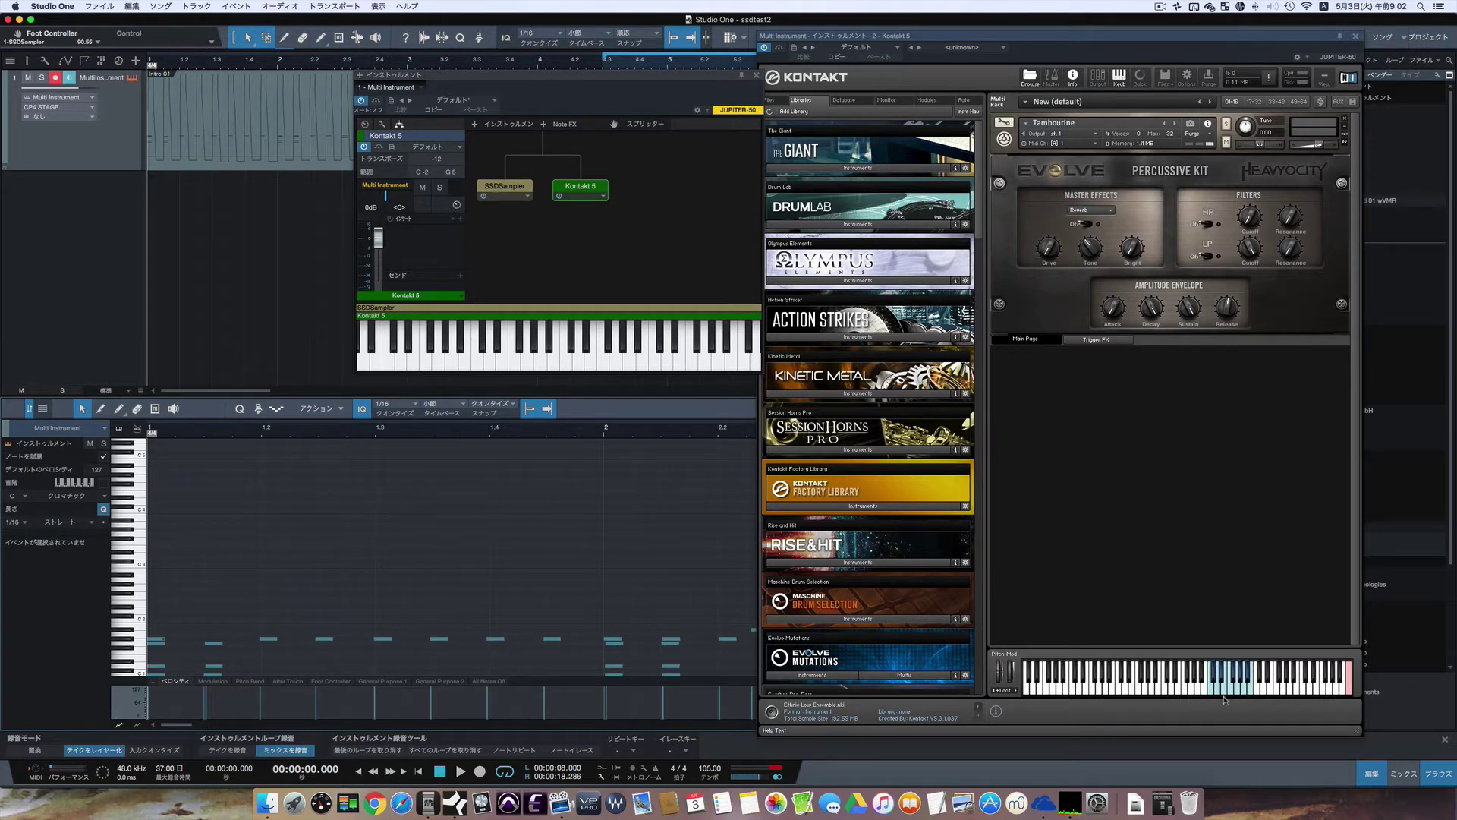
click(1212, 692)
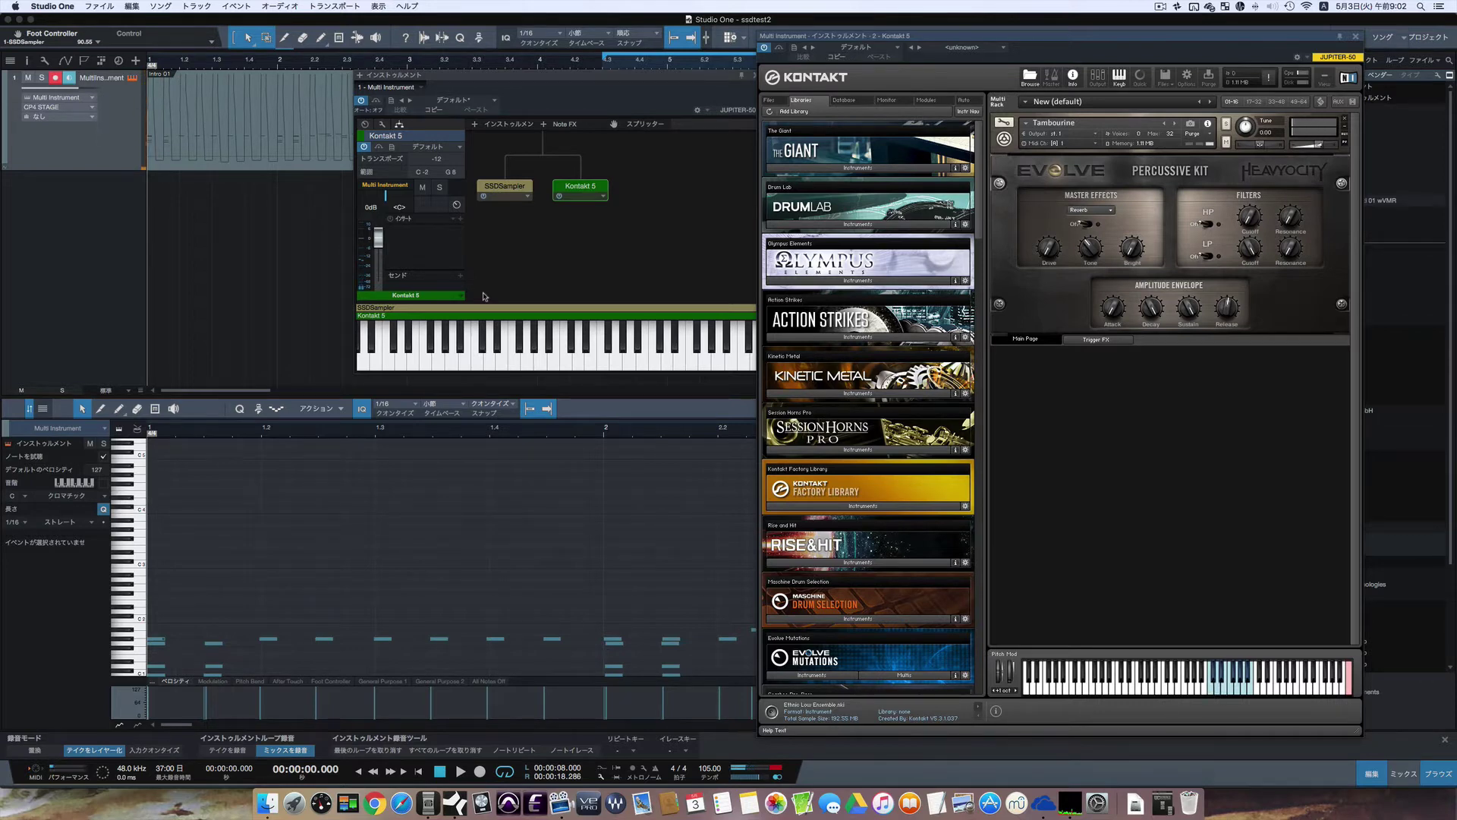
- Record a tambourine take over the drum grooves on the multi instrument track and view its notes
key(KP_Multiply)
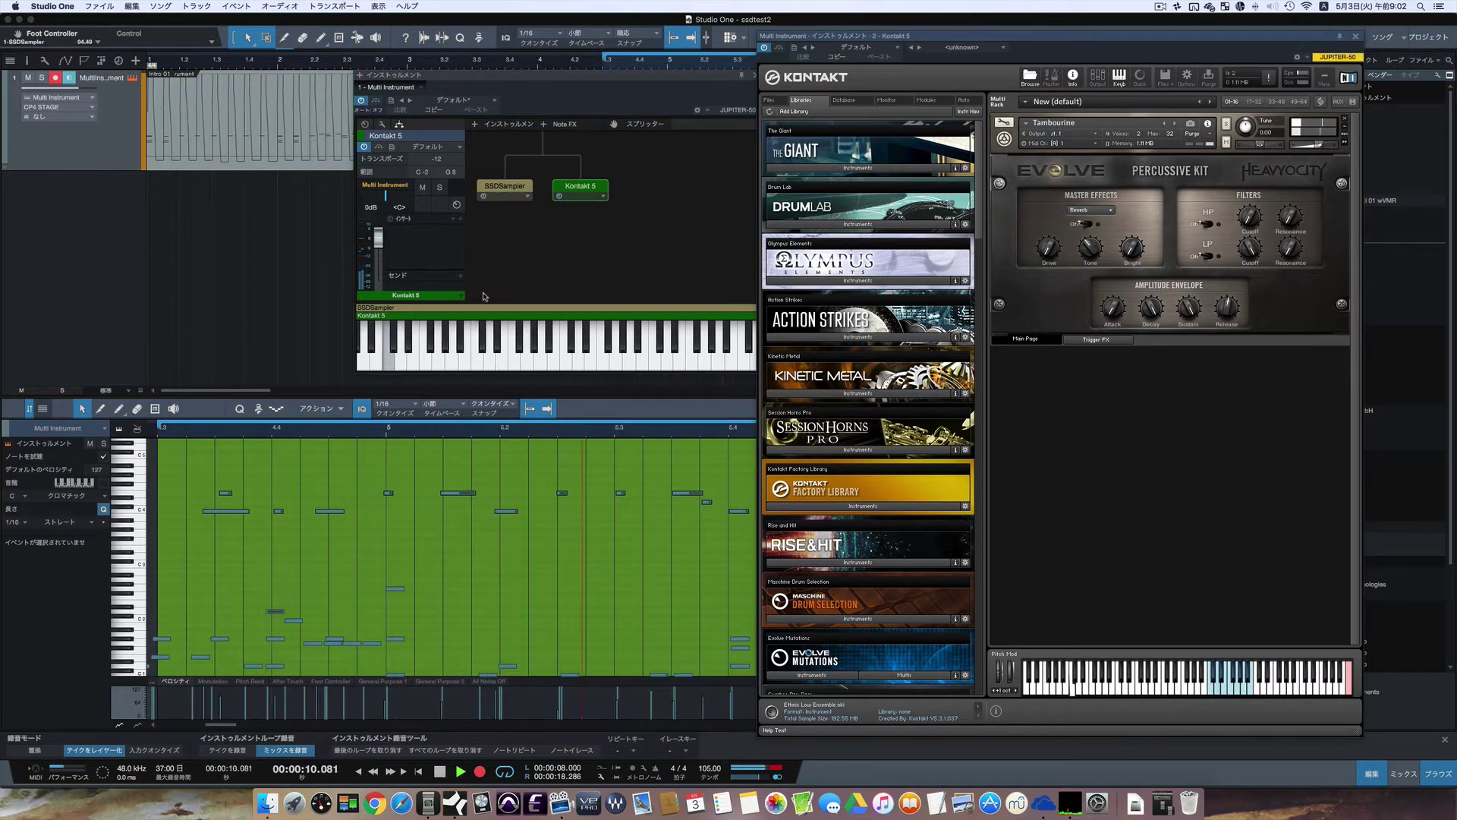
key(space)
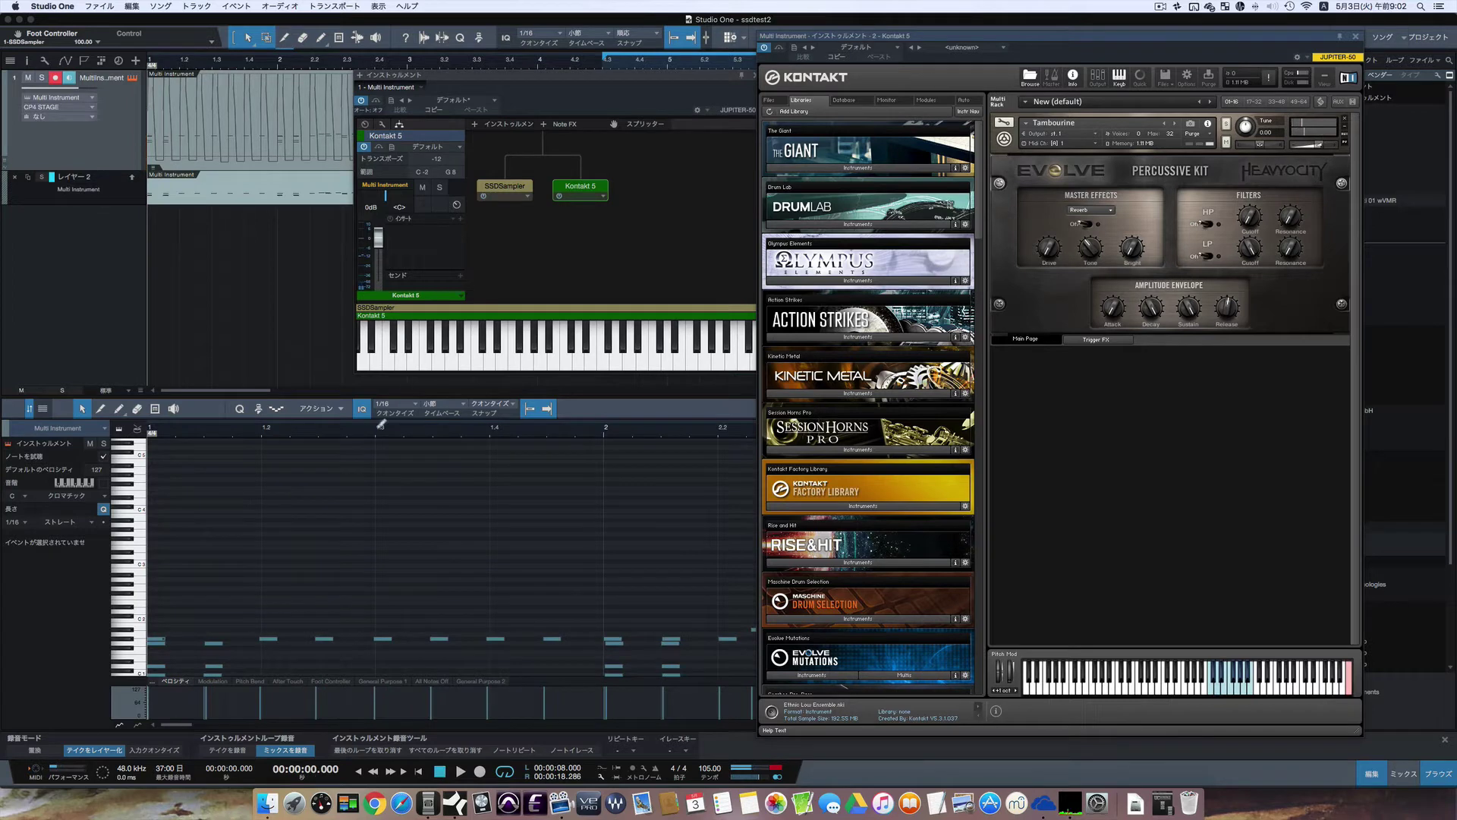
scroll(373, 442, up, 3)
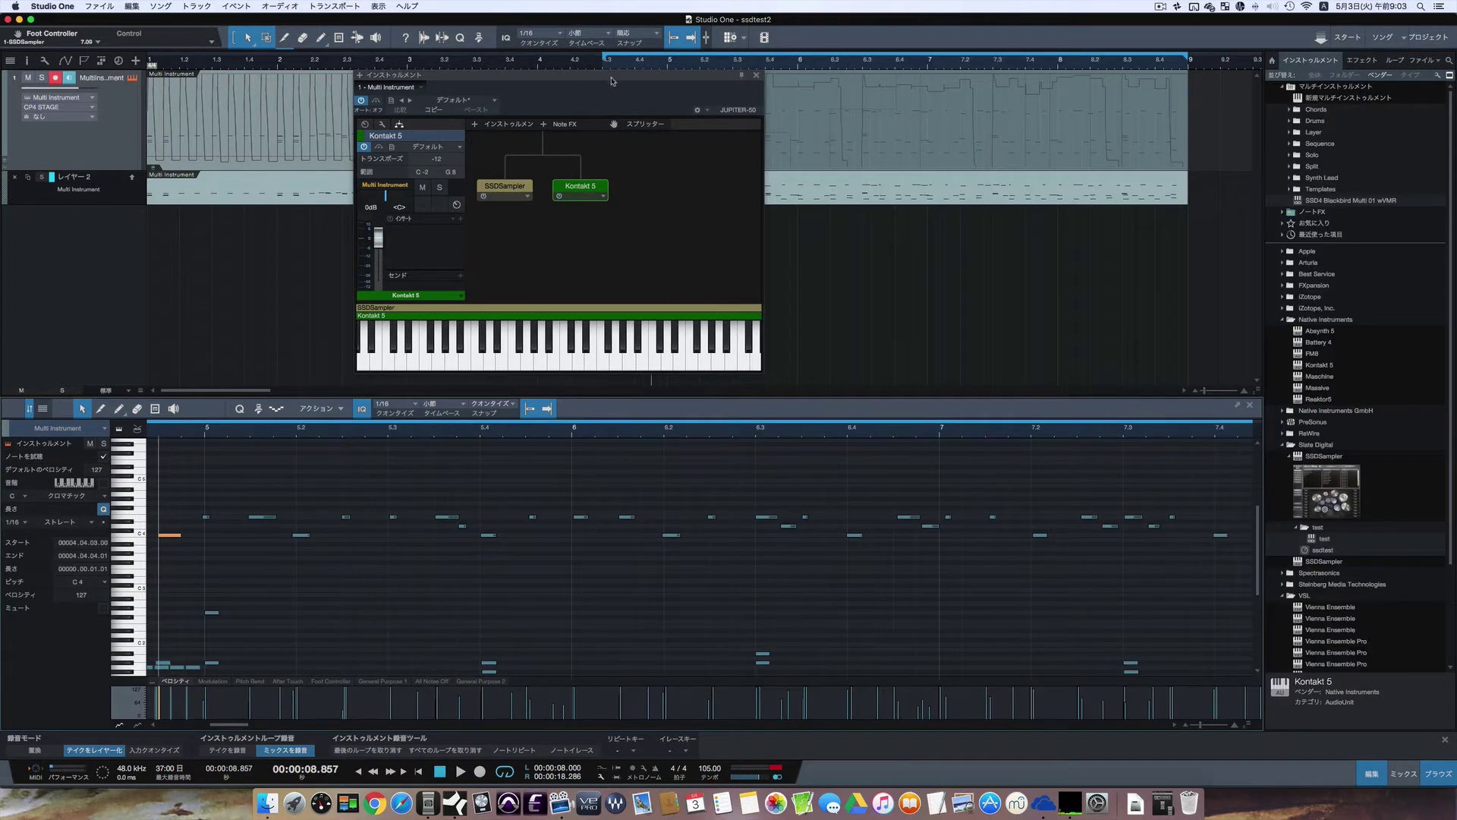
- Close the multi instrument and note editors, and insert SSLGChannel Stereo on the Multi Instrument channel in the console
click(756, 76)
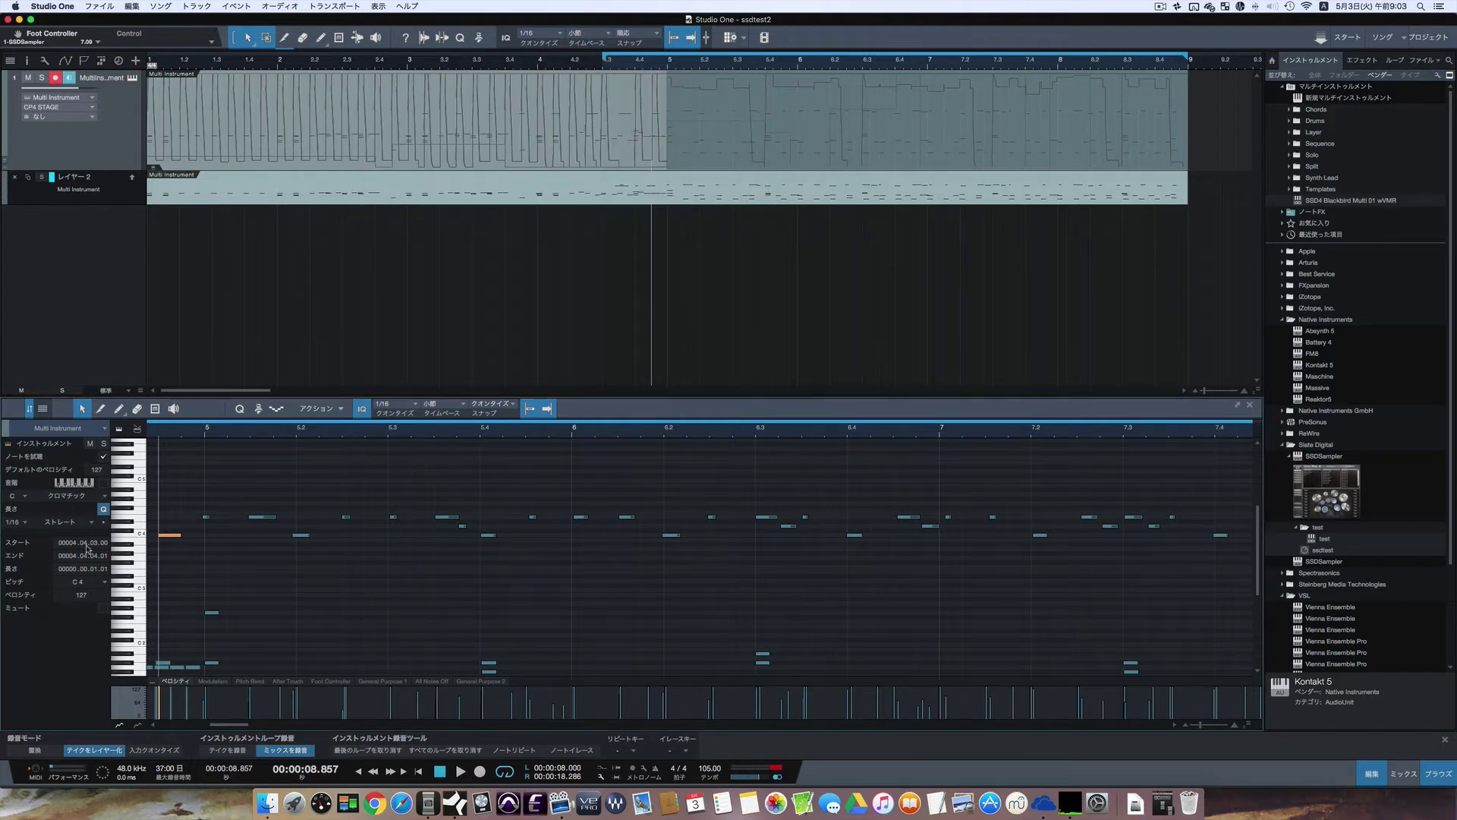
click(1248, 408)
key(F3)
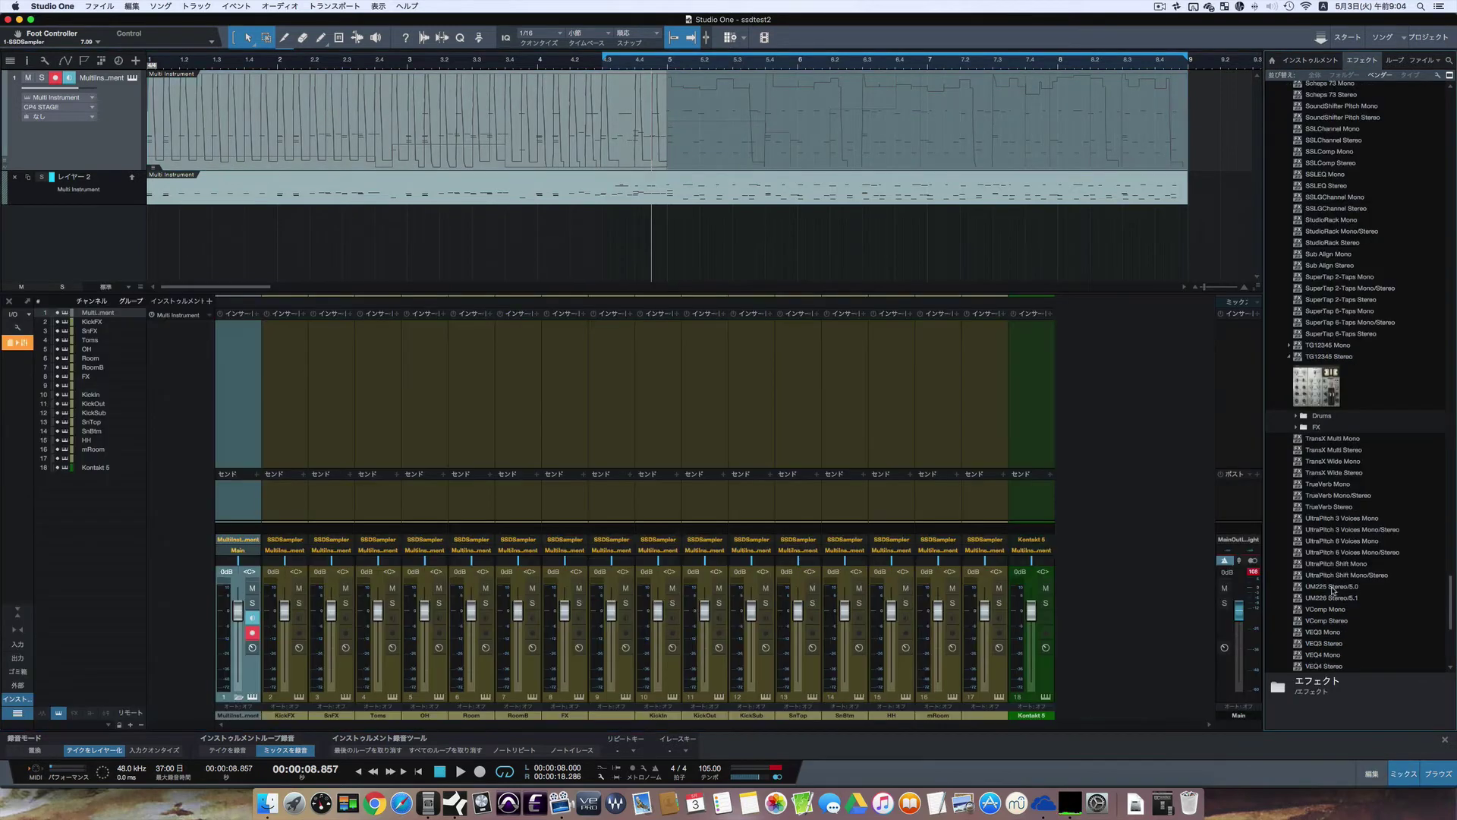
scroll(1333, 591, up, 5)
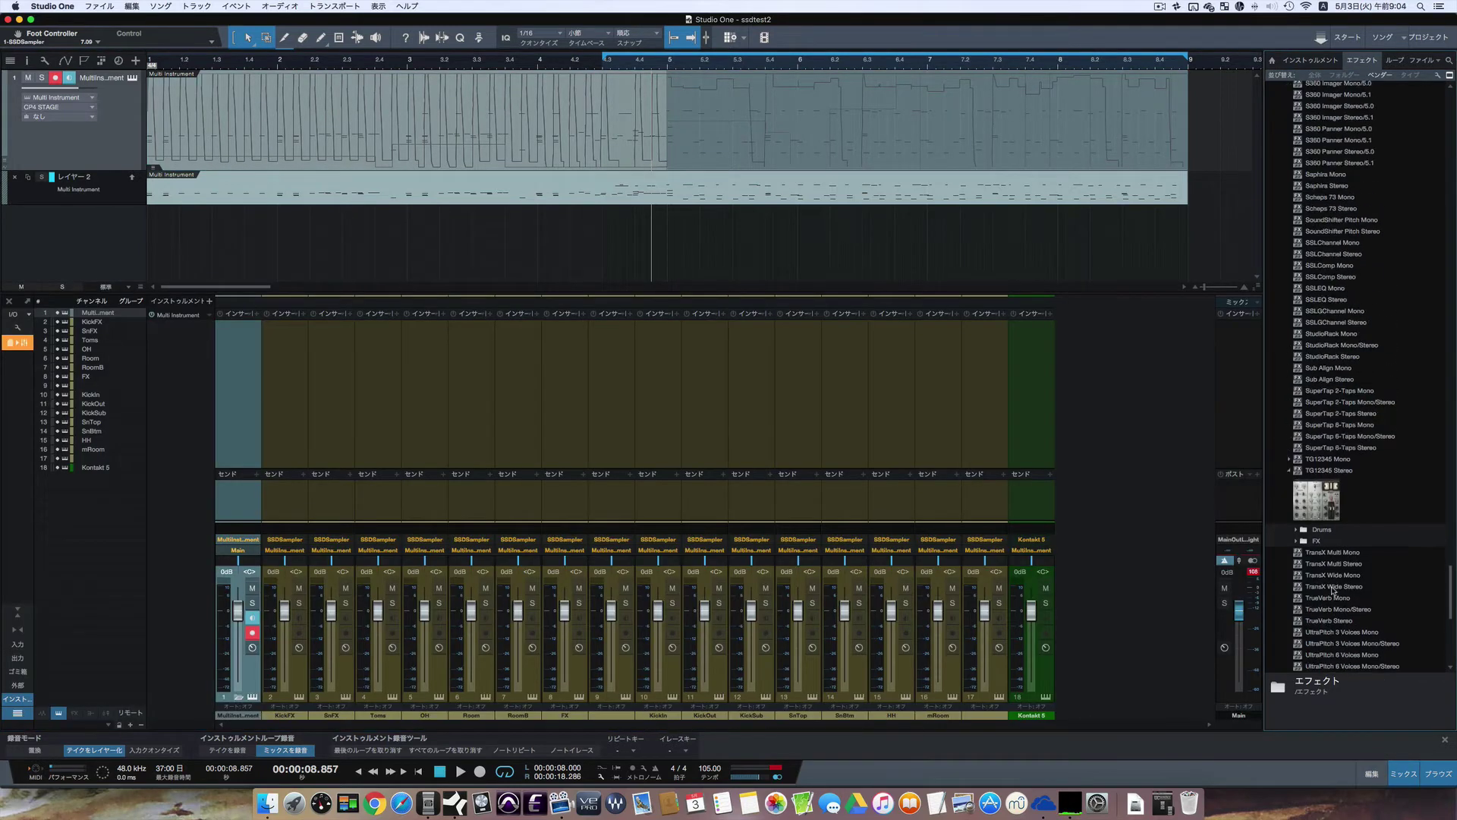
click(1318, 325)
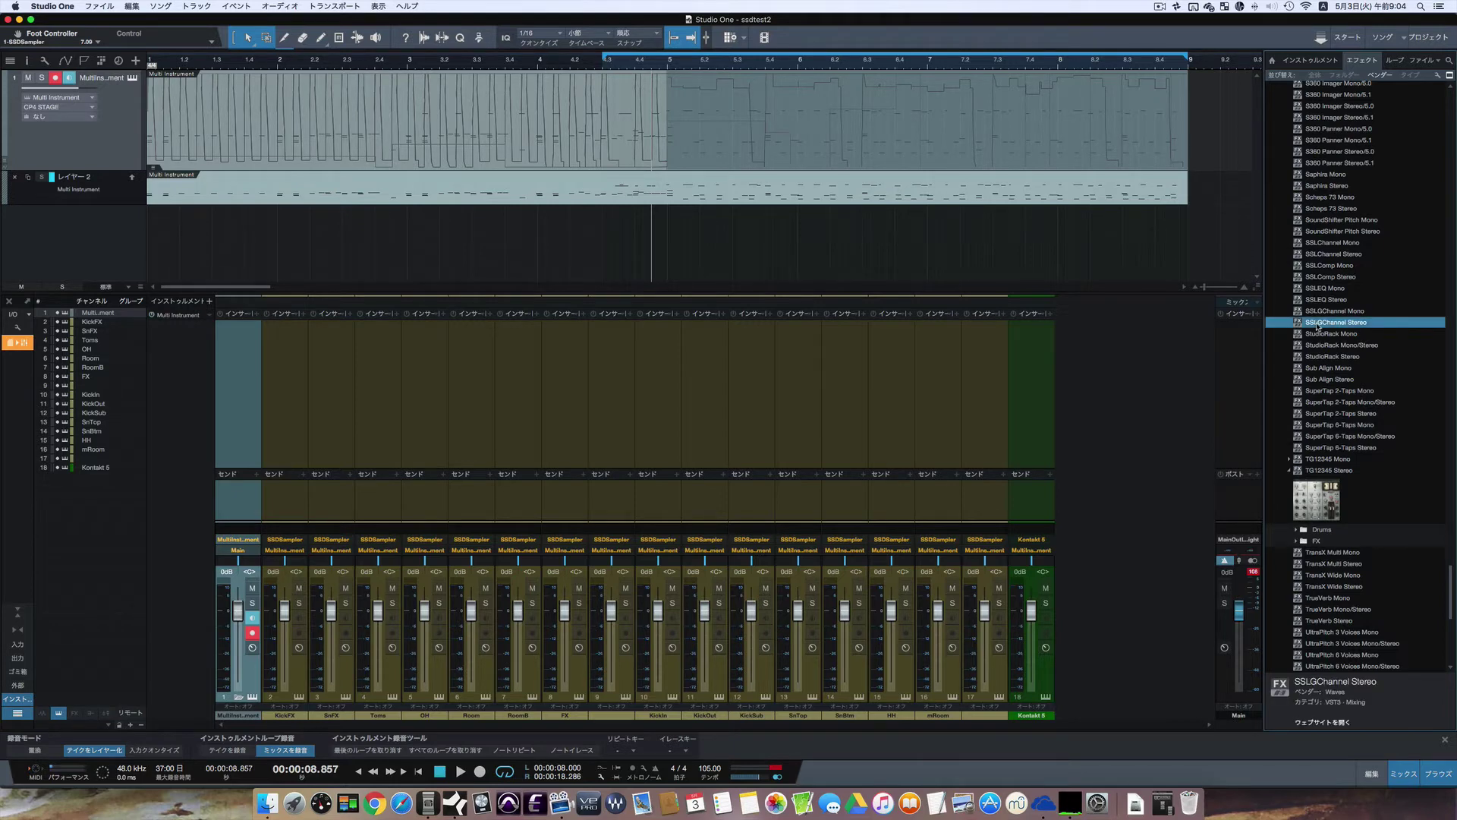
drag(1318, 325, 244, 360)
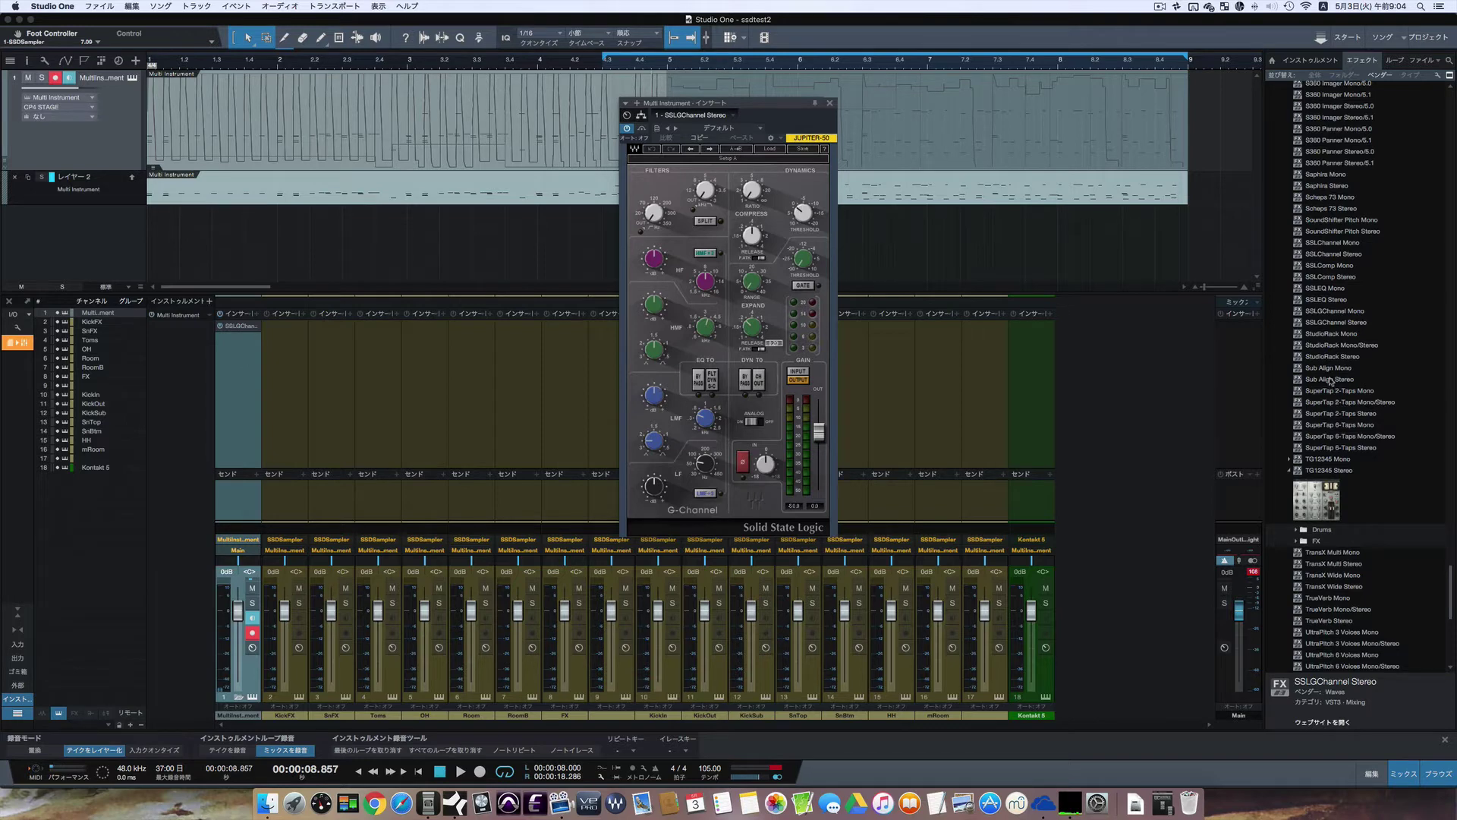
- Insert SSLGChannel Mono on the KickIn channel and close the plug-in windows
click(1328, 312)
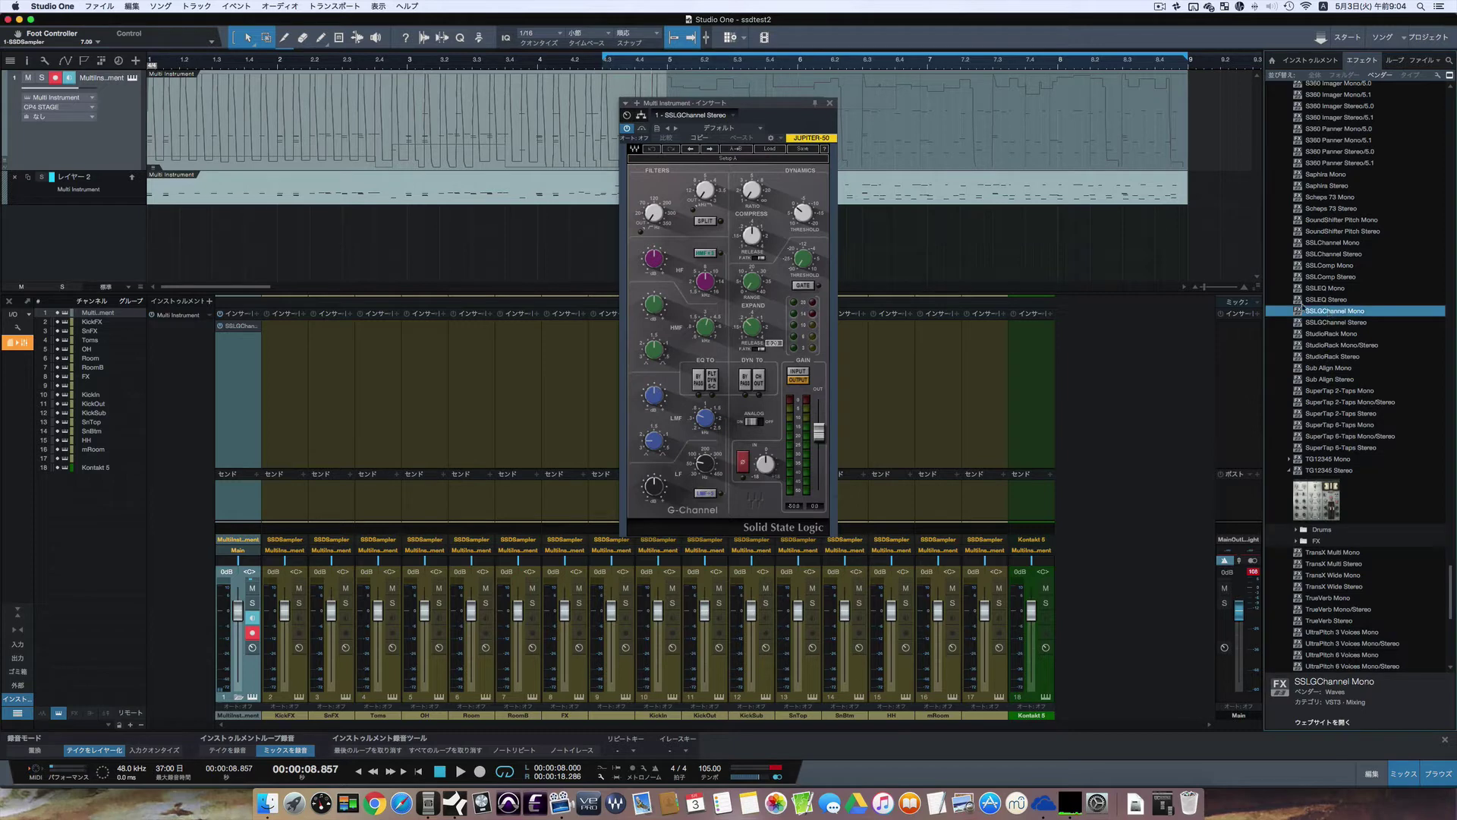
click(830, 103)
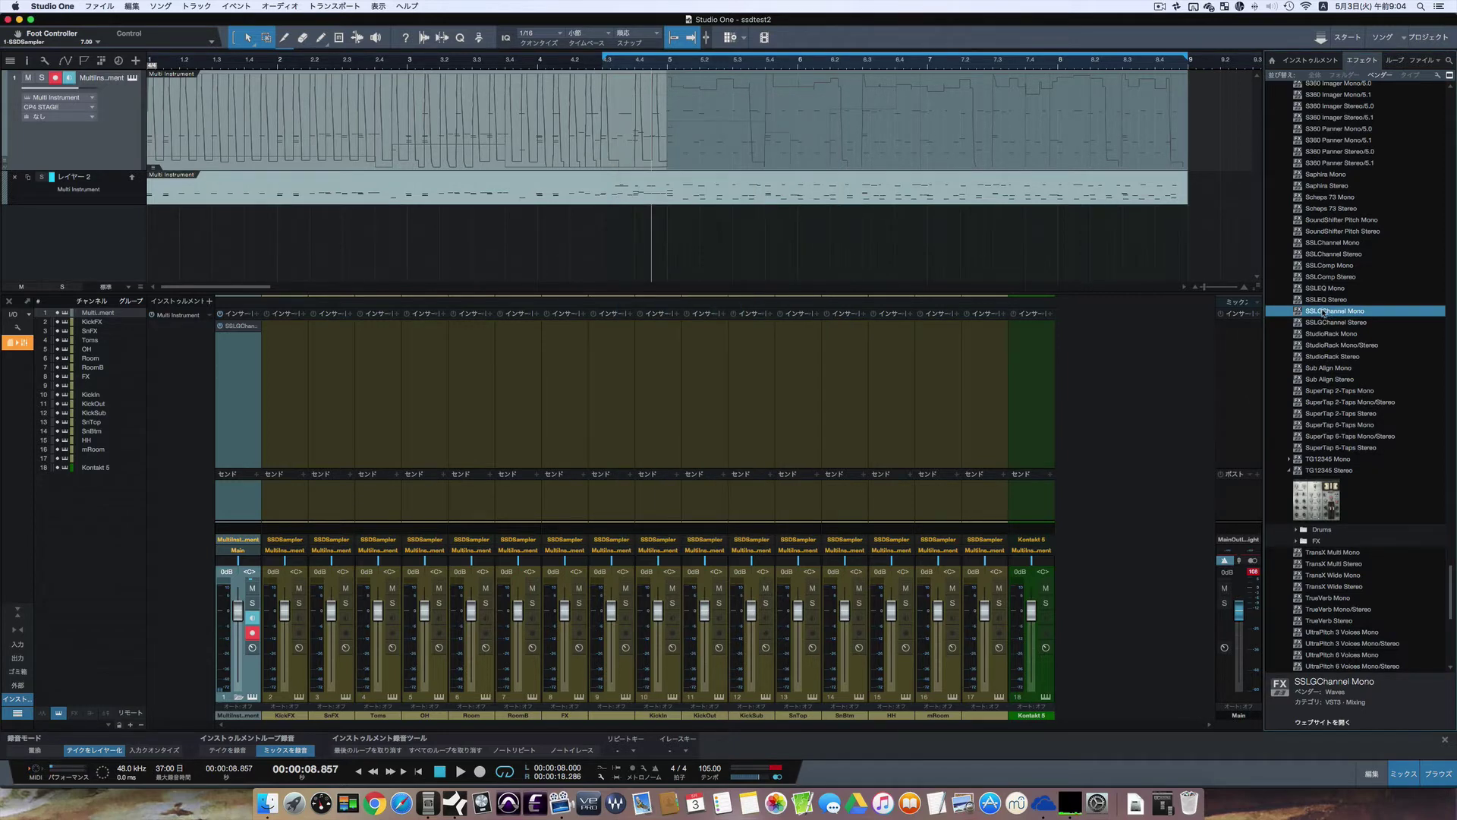
drag(1321, 312, 657, 367)
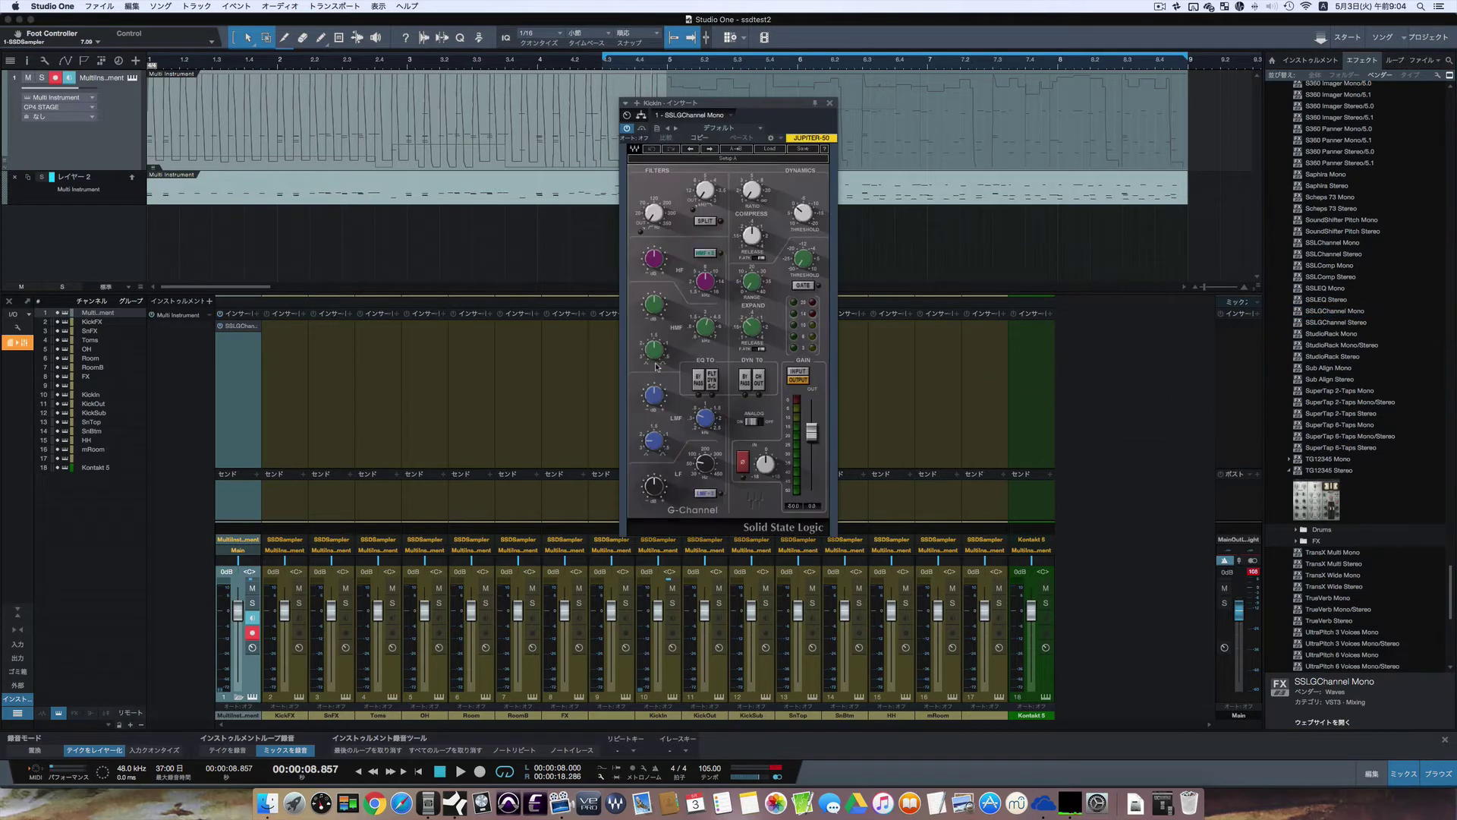
click(830, 104)
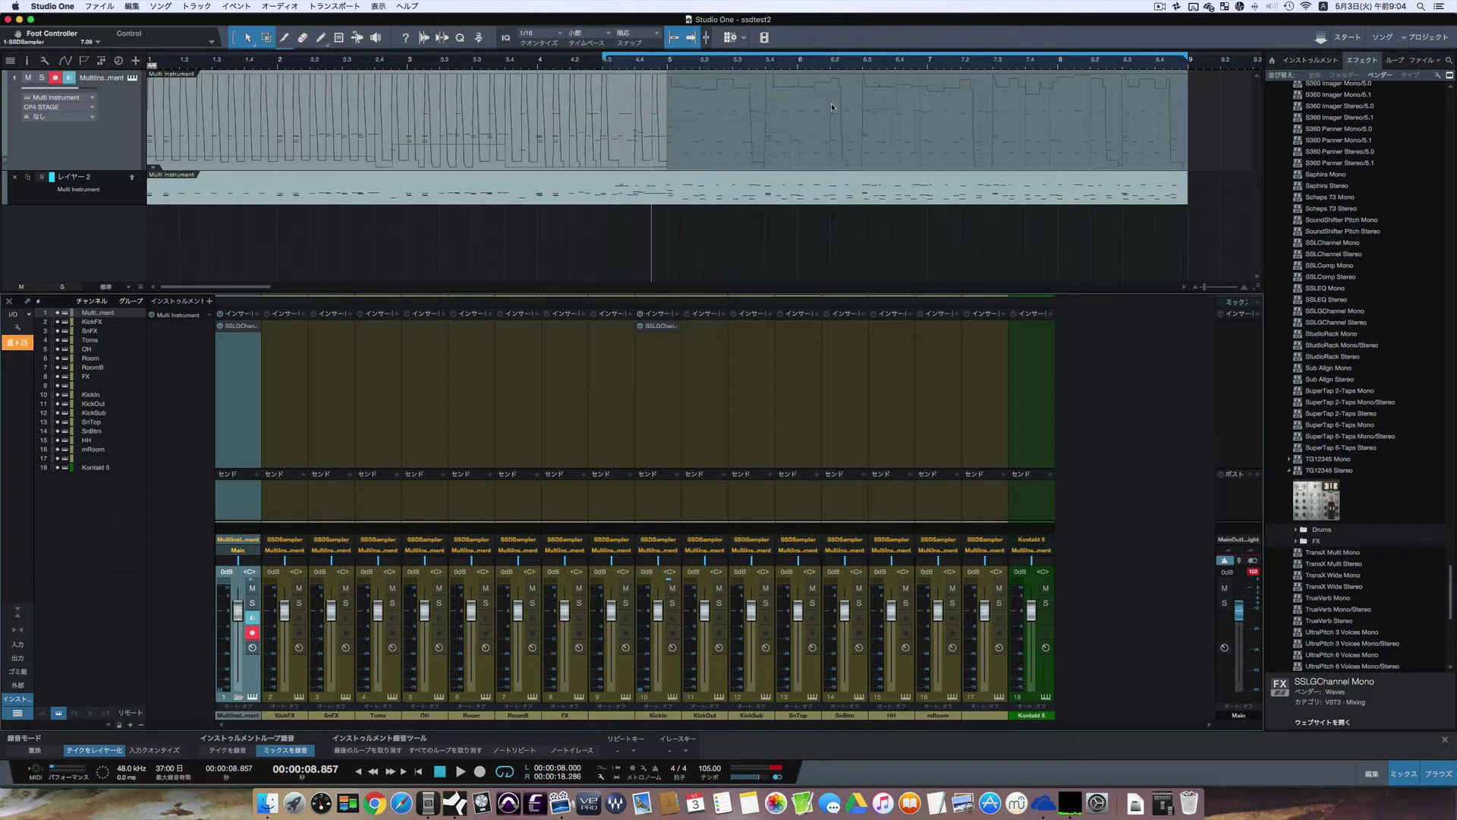
- Copy SSLGChannel Stereo onto the KickFX through FX channels and Kontakt 5, and SSLGChannel Mono onto KickOut through mRoom
click(287, 365)
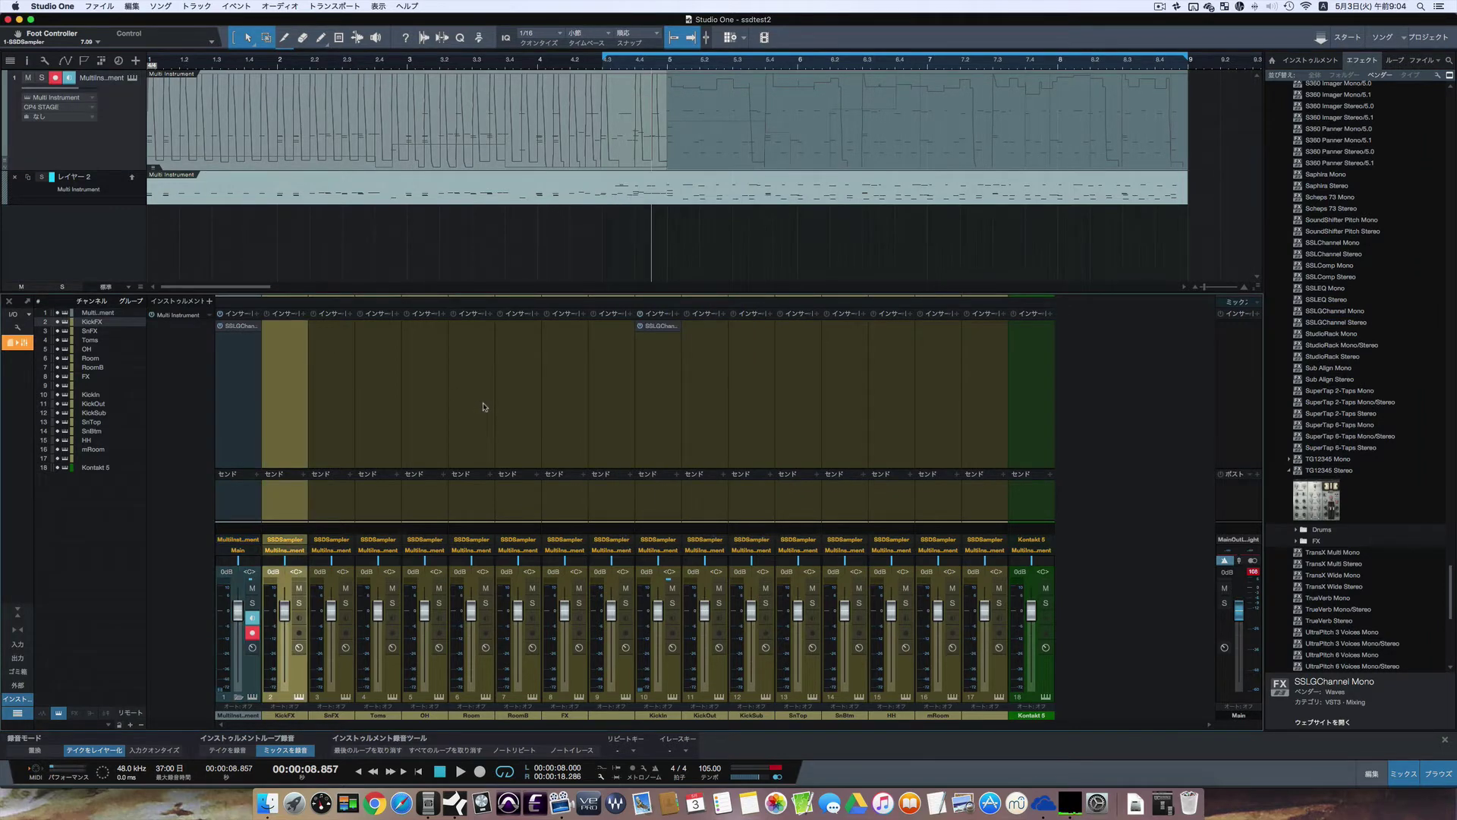
shift+click(572, 409)
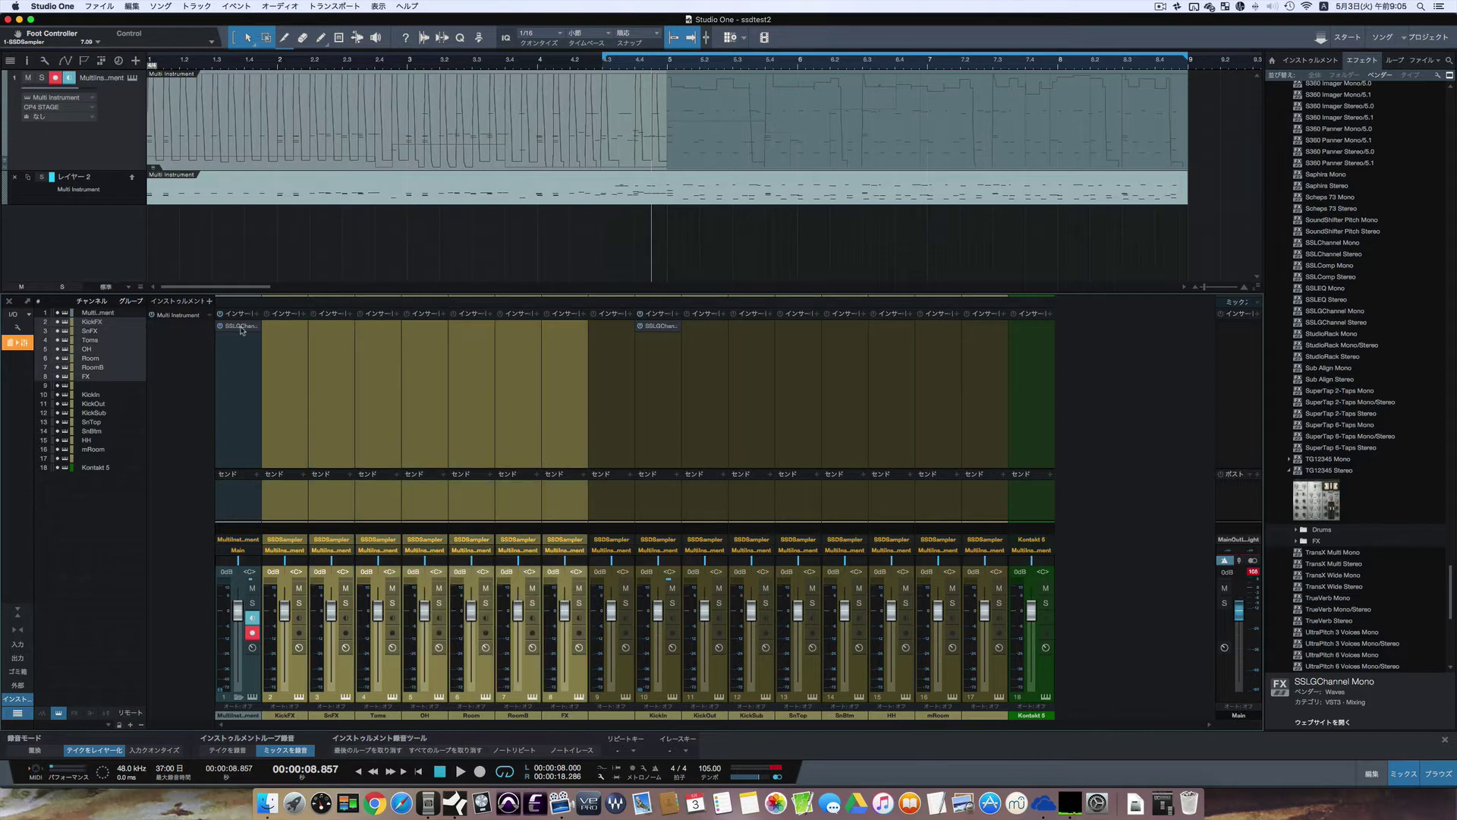
drag(240, 331, 280, 335)
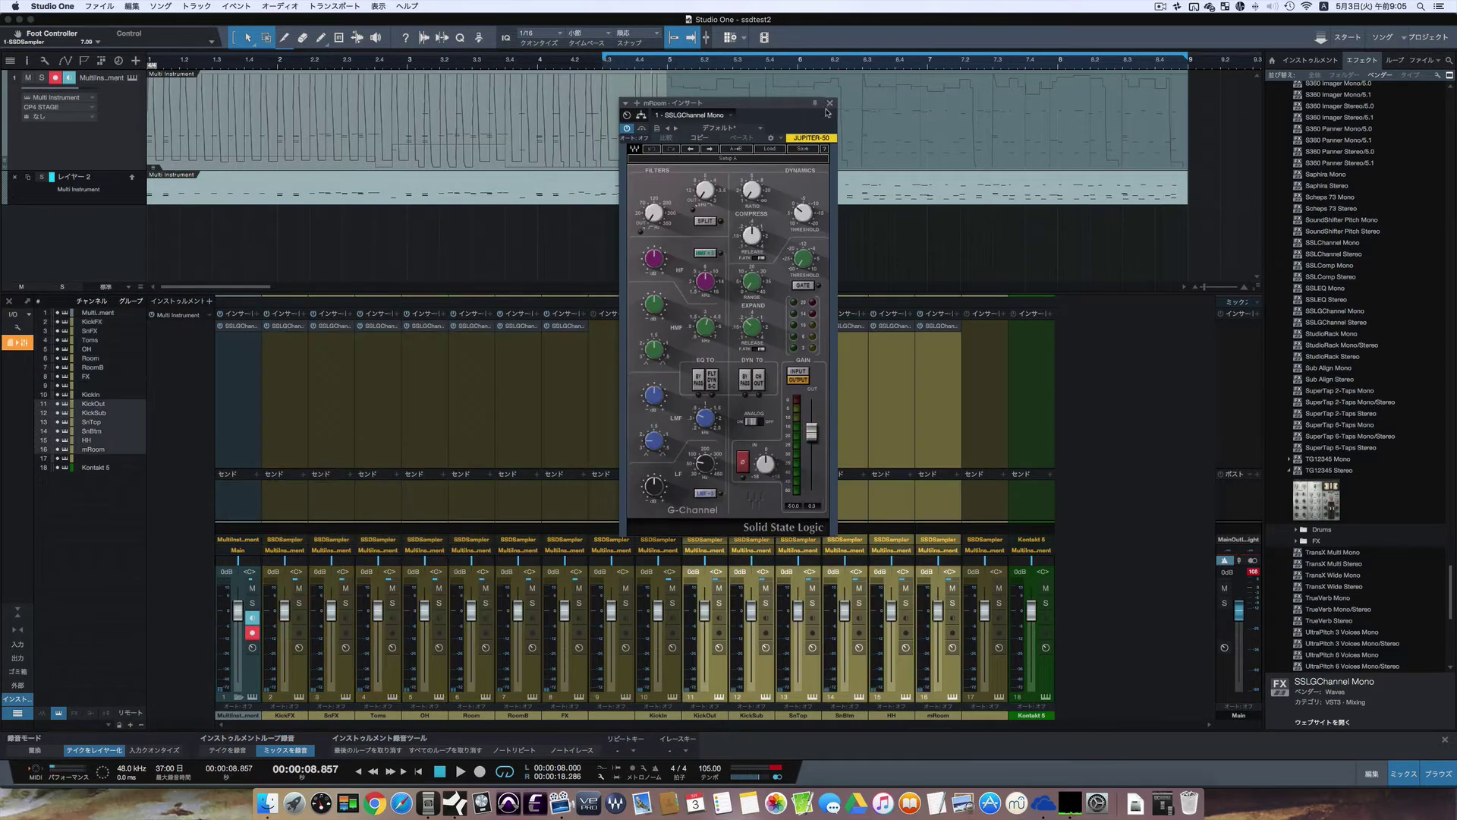
click(828, 104)
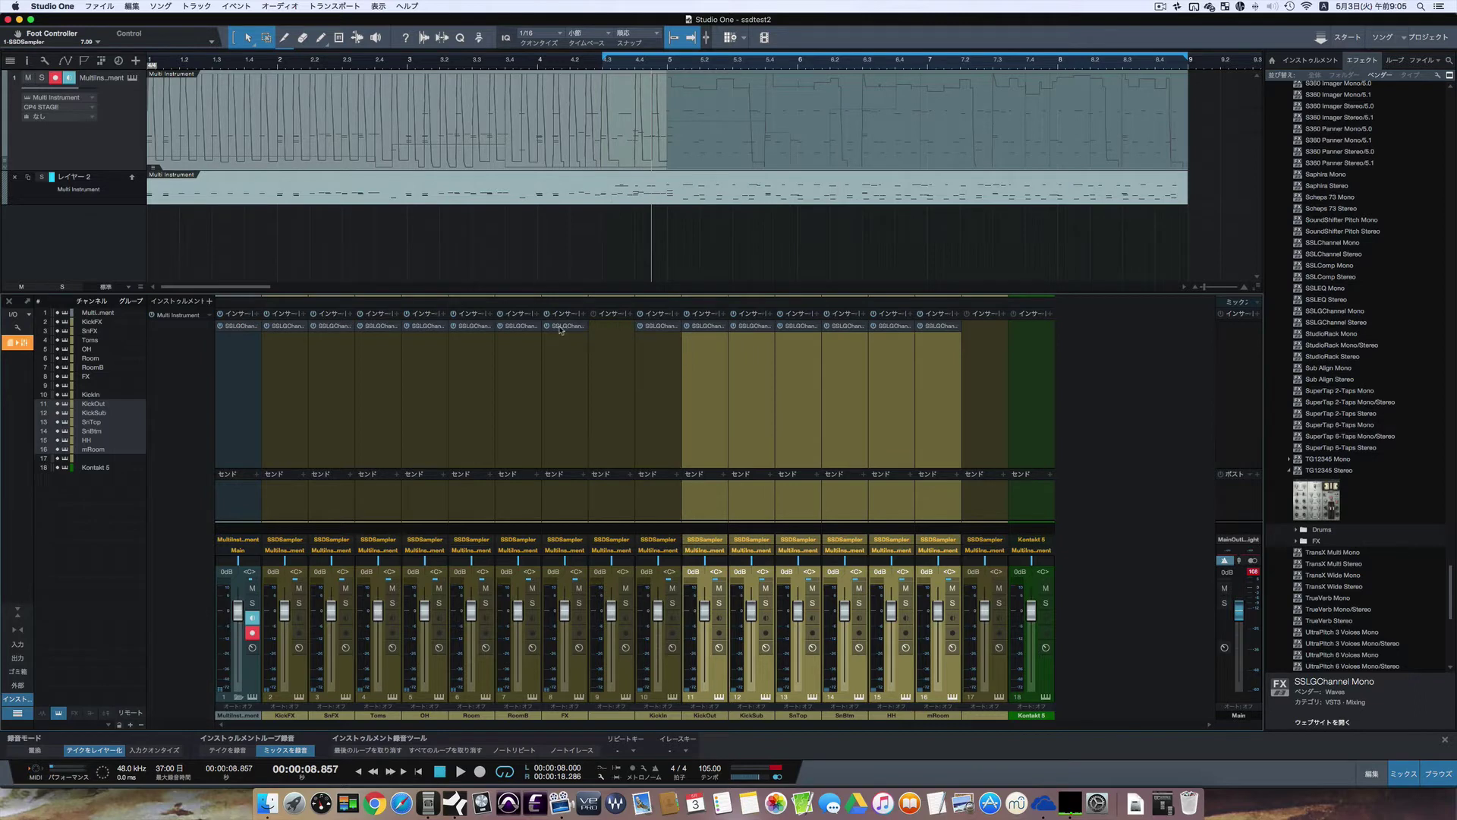
drag(565, 328, 1025, 344)
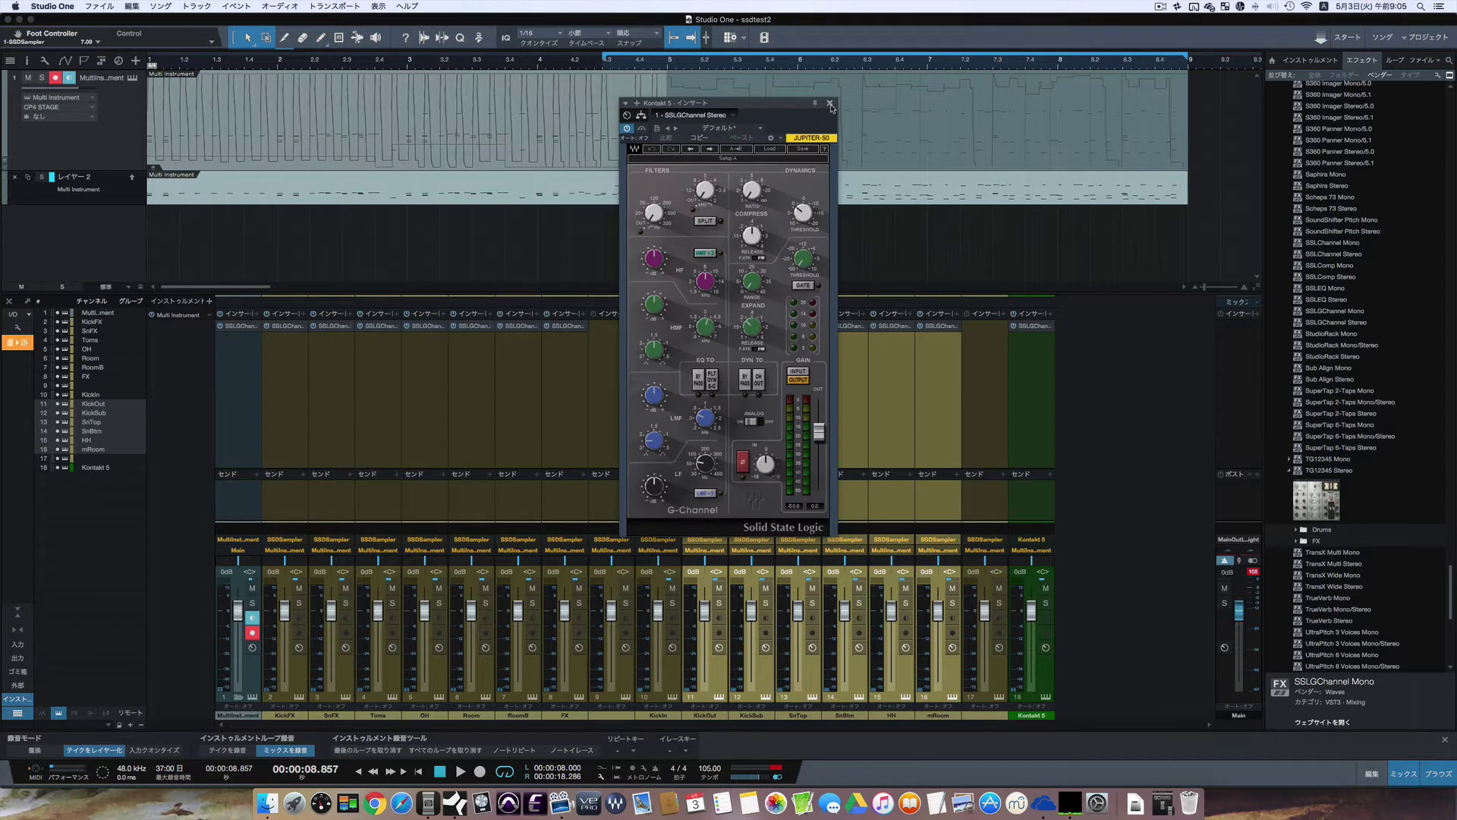
click(831, 107)
- Solo the KickFX channel, load the CLA Kick 3 preset in its SSLGChannel, and play the result back
click(288, 326)
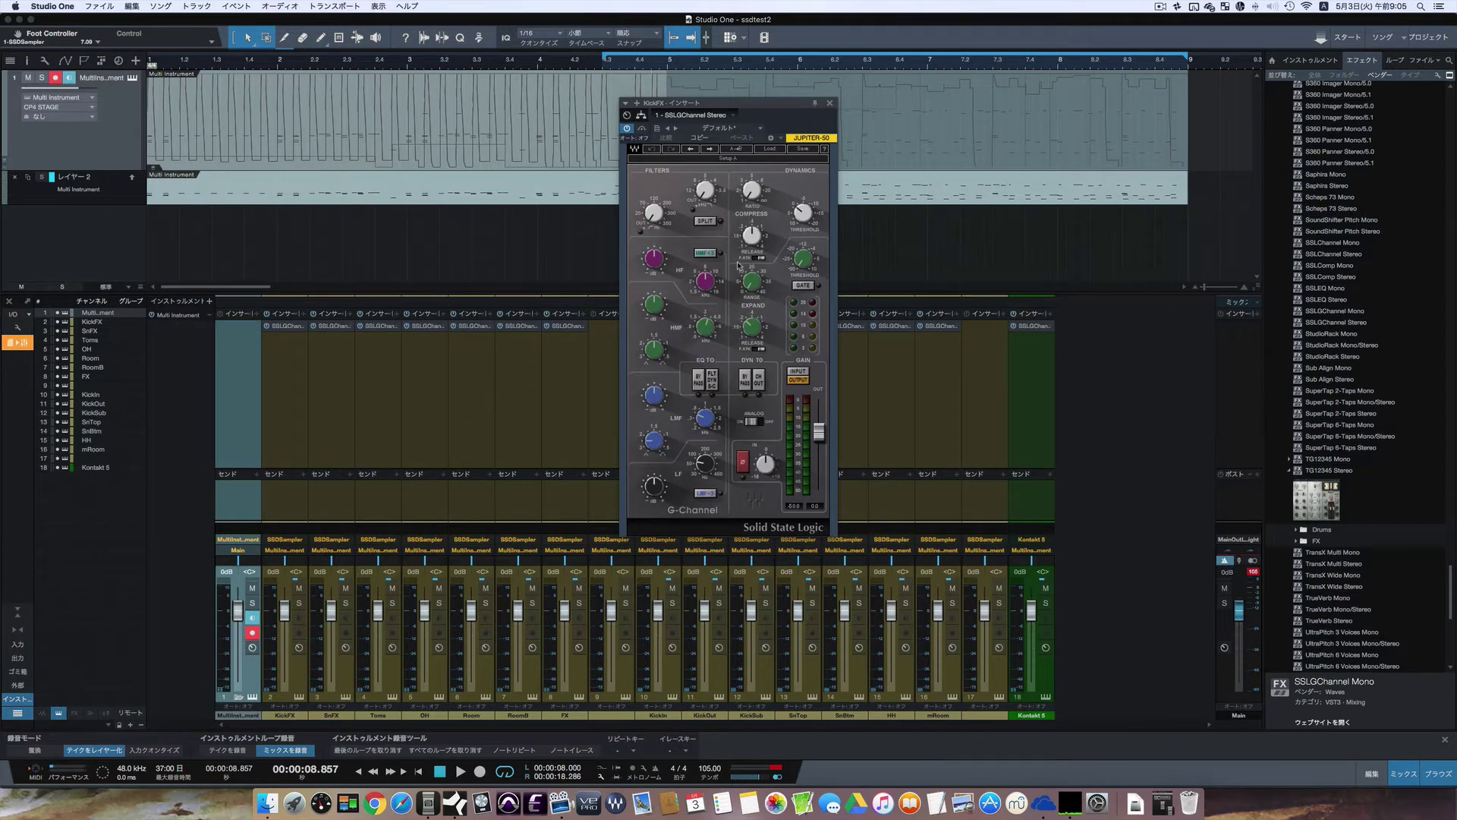
click(299, 602)
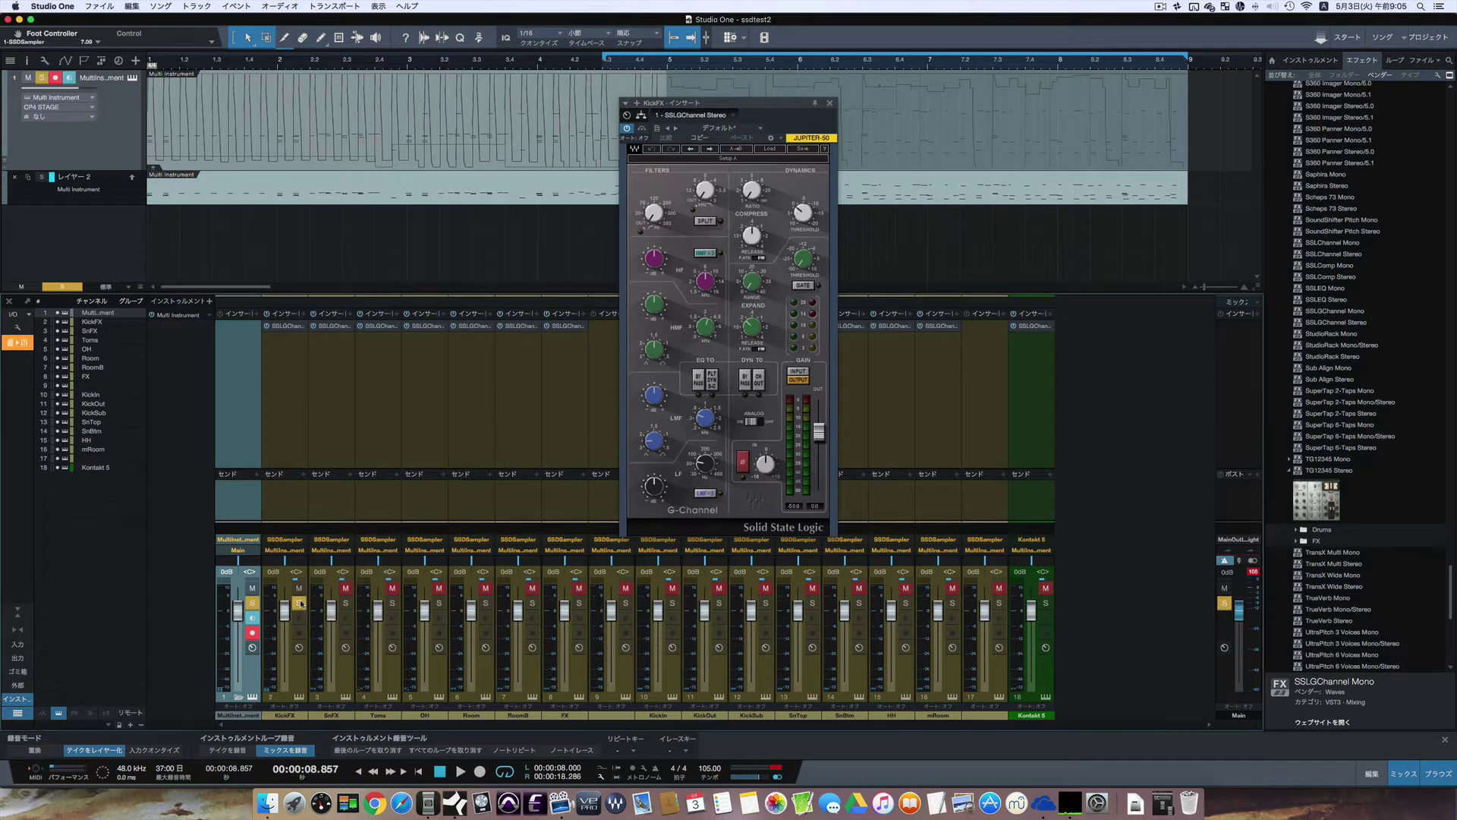
key(space)
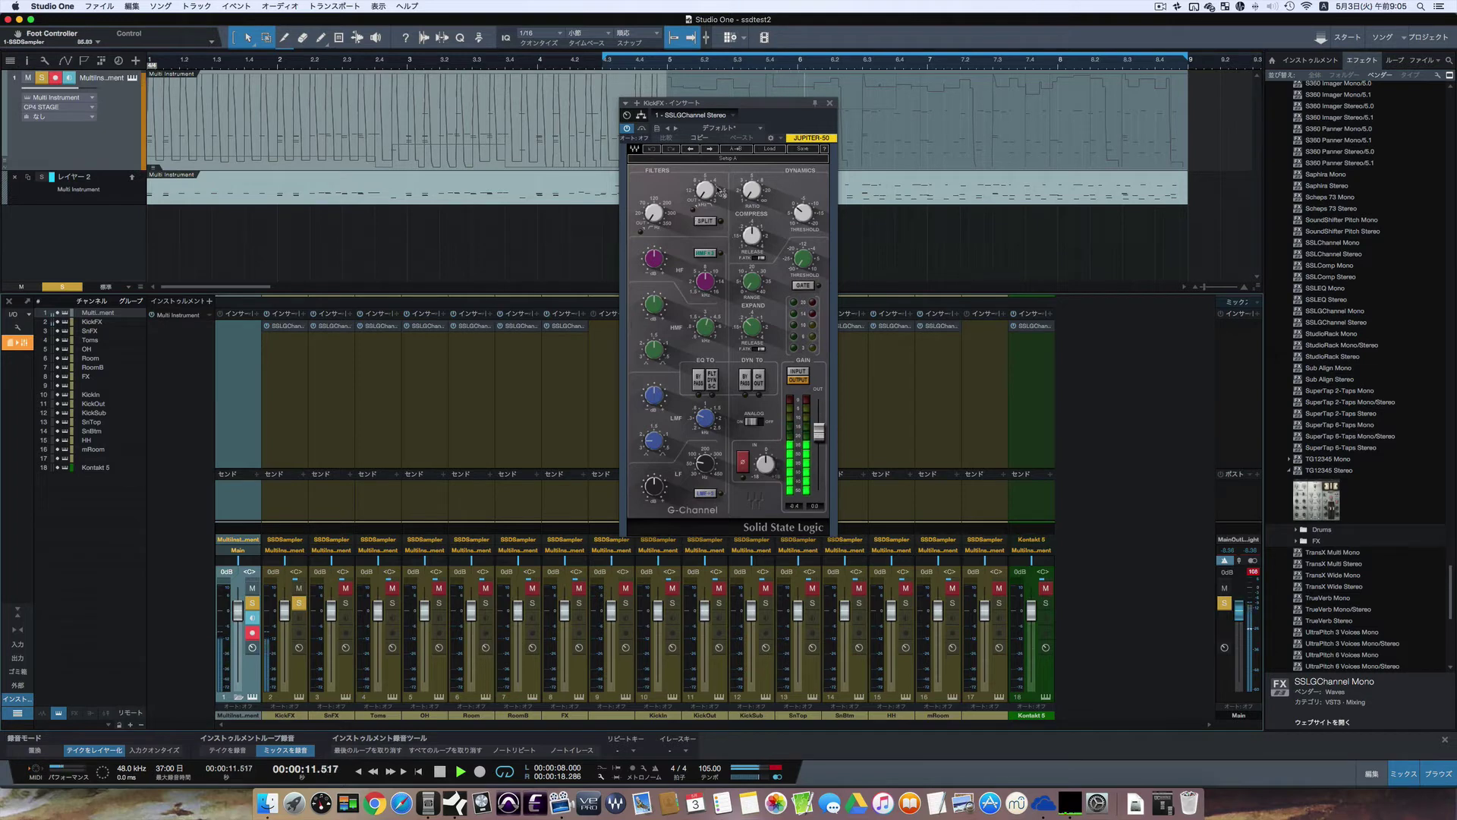
key(space)
click(770, 149)
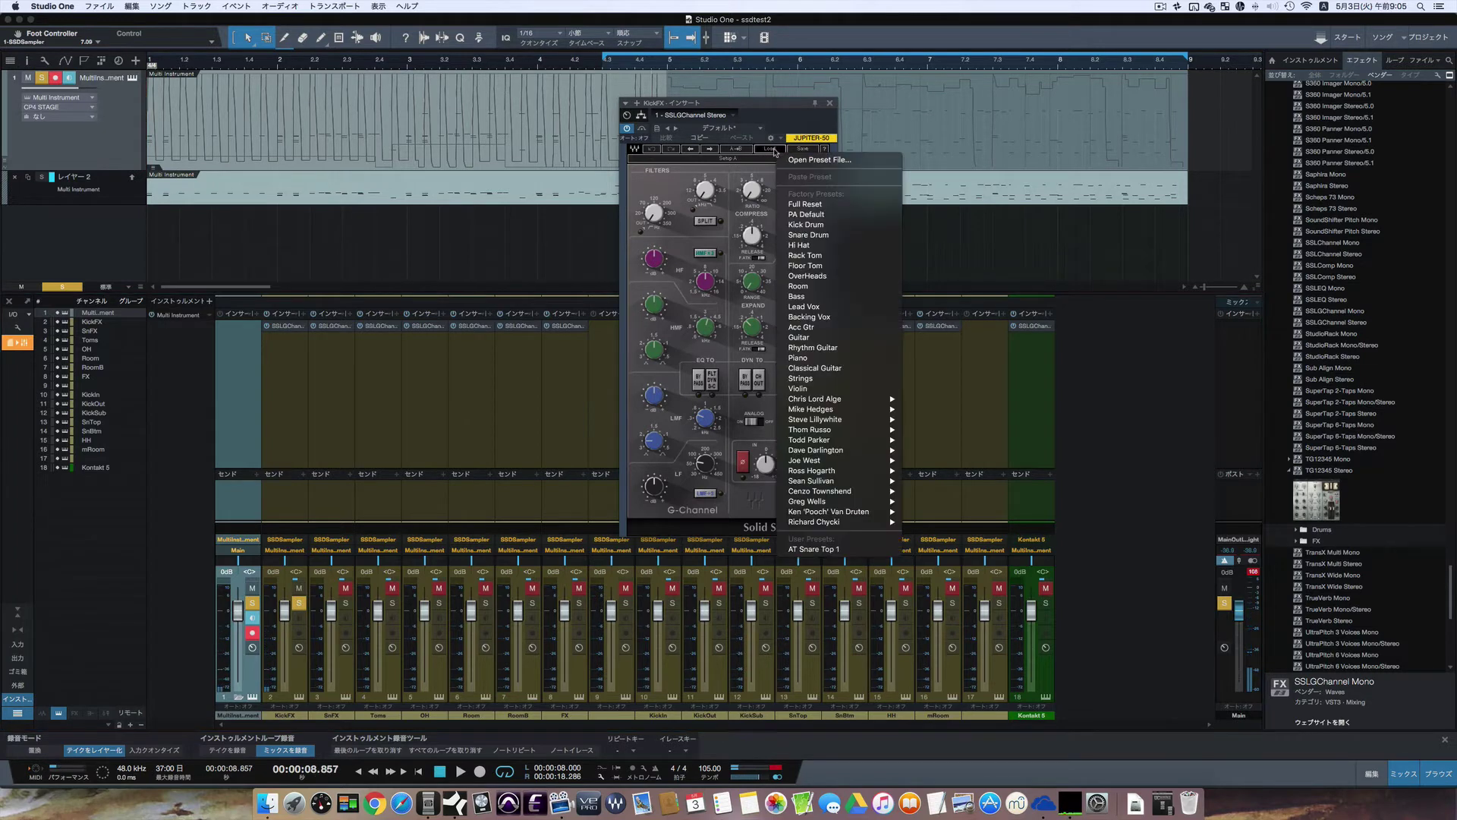
mouse_move(846, 402)
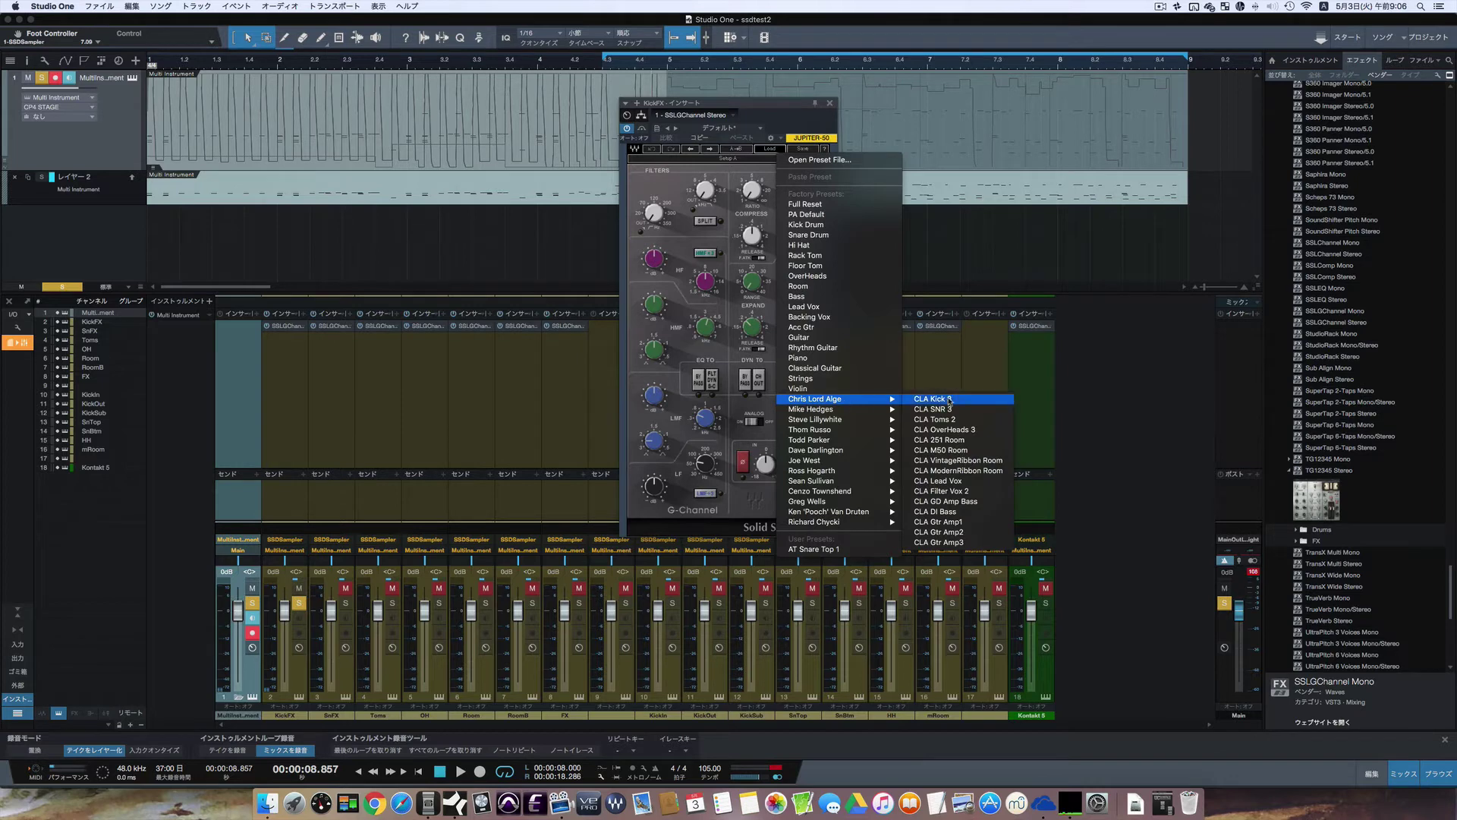
click(948, 399)
key(space)
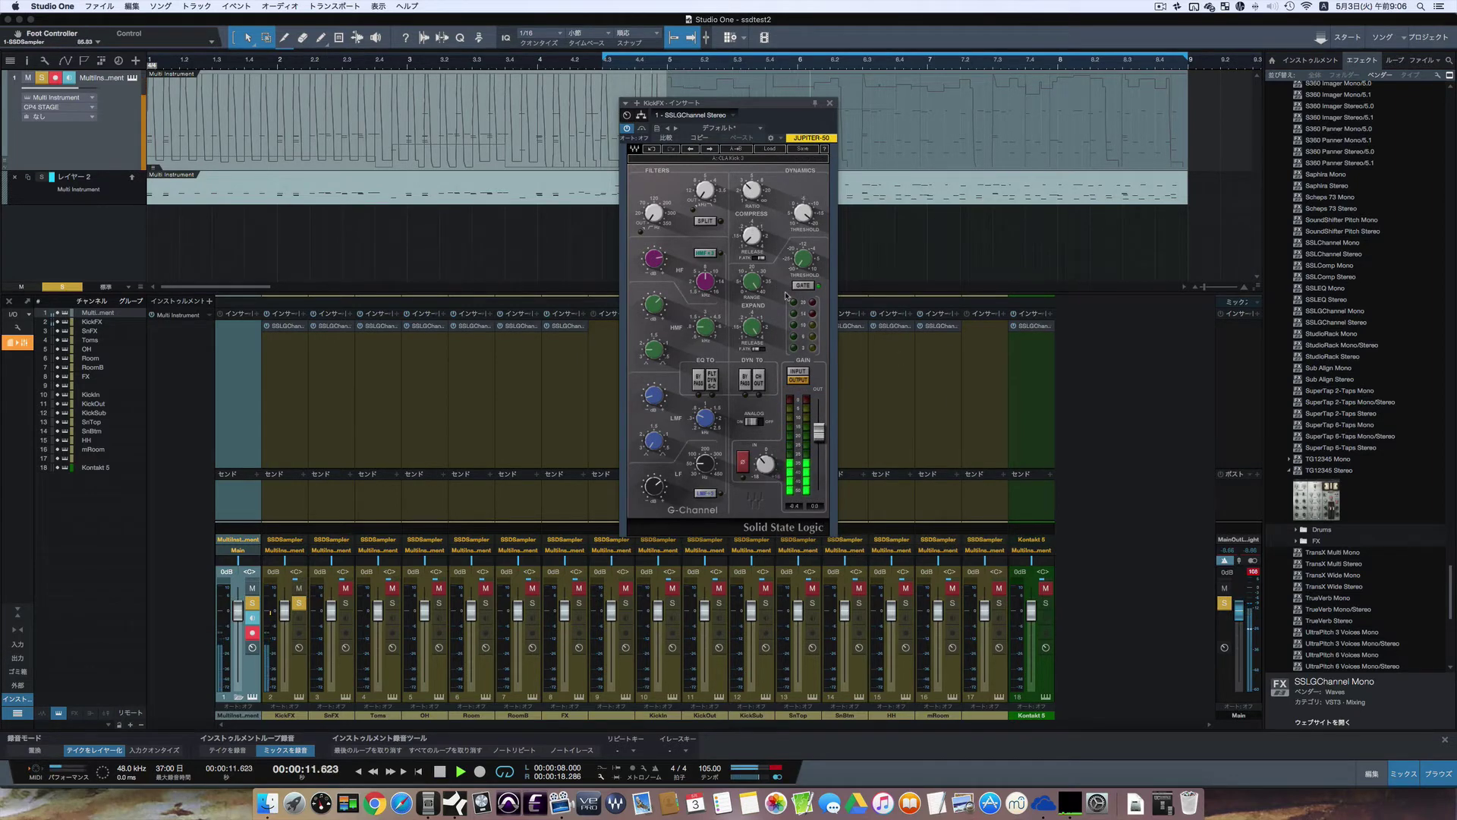
click(830, 102)
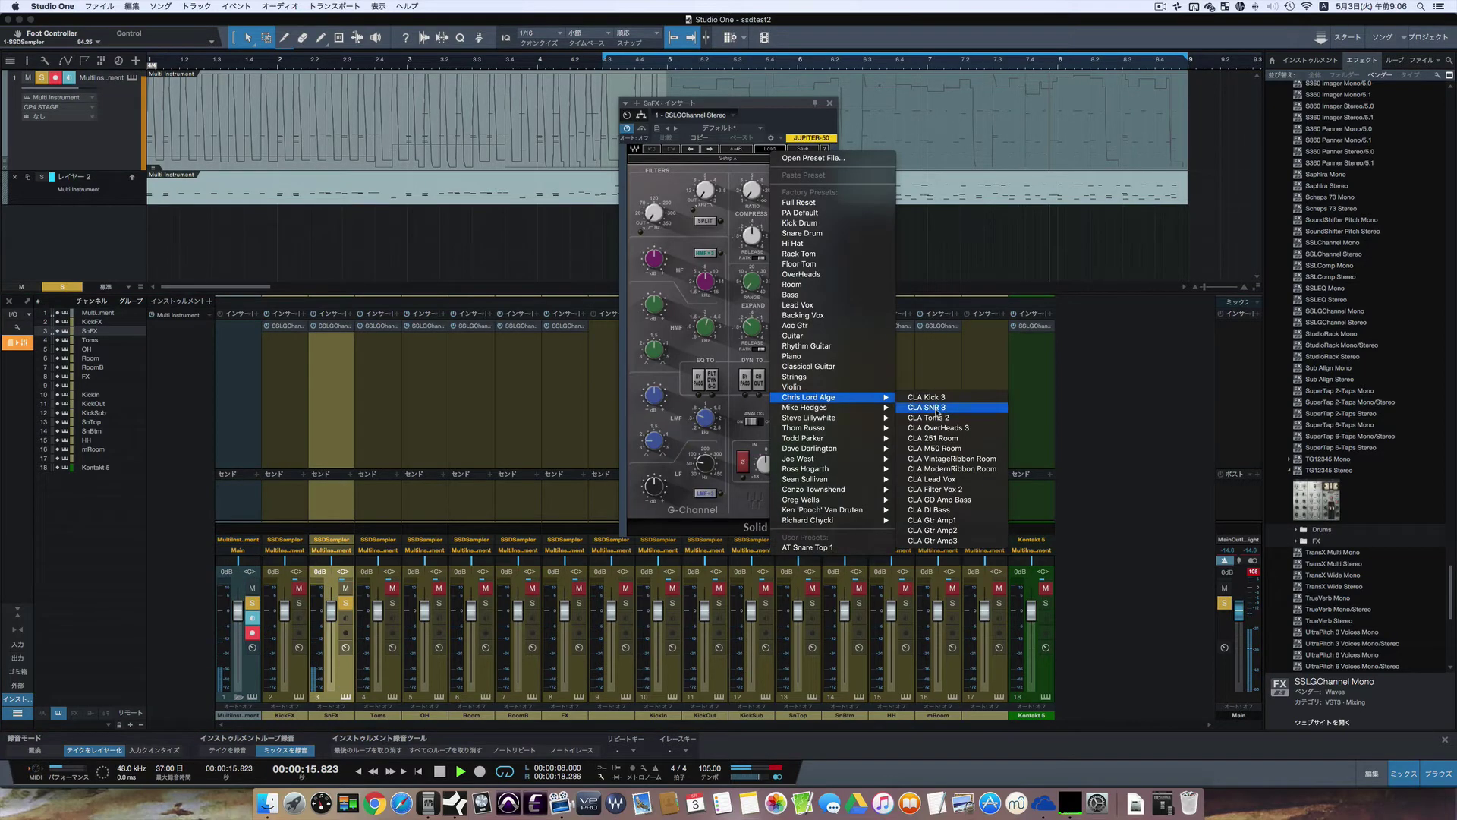
- Load the CLA SNR 3 preset in SnFX's SSLGChannel and adjust its compressor ratio, threshold and input trim against playback
click(935, 408)
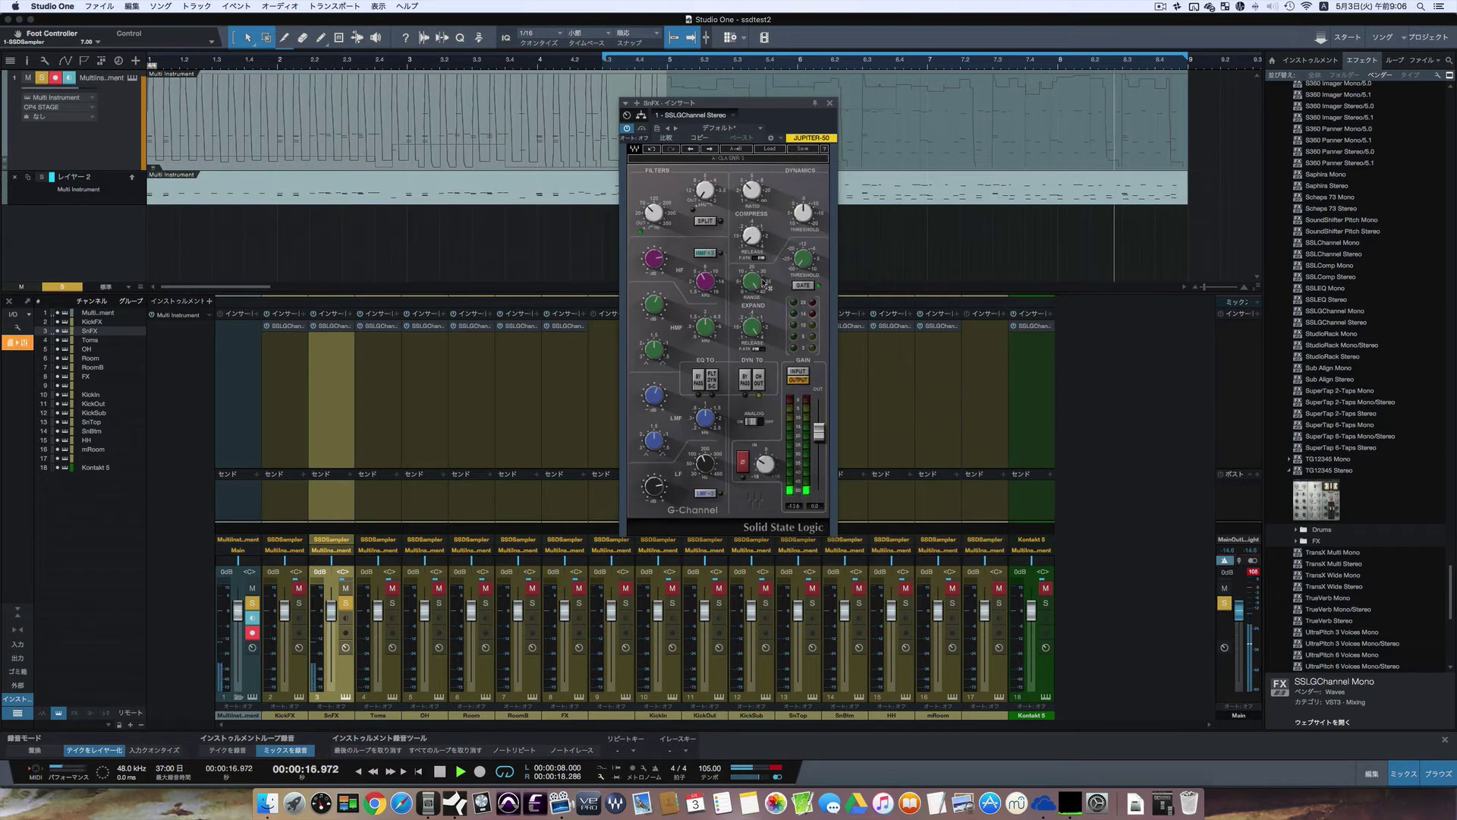
key(space)
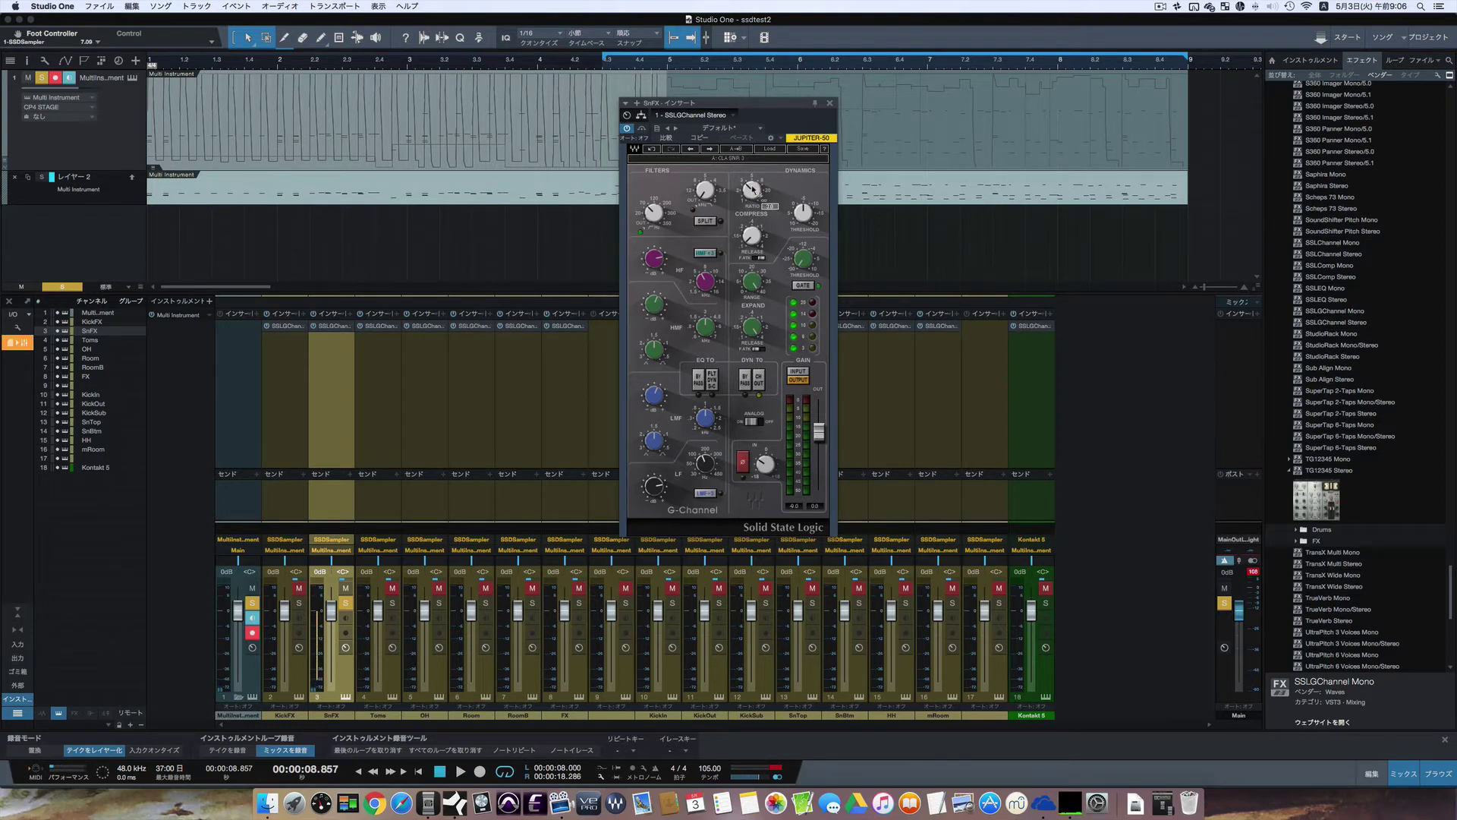
drag(752, 189, 803, 221)
key(space)
drag(803, 214, 802, 219)
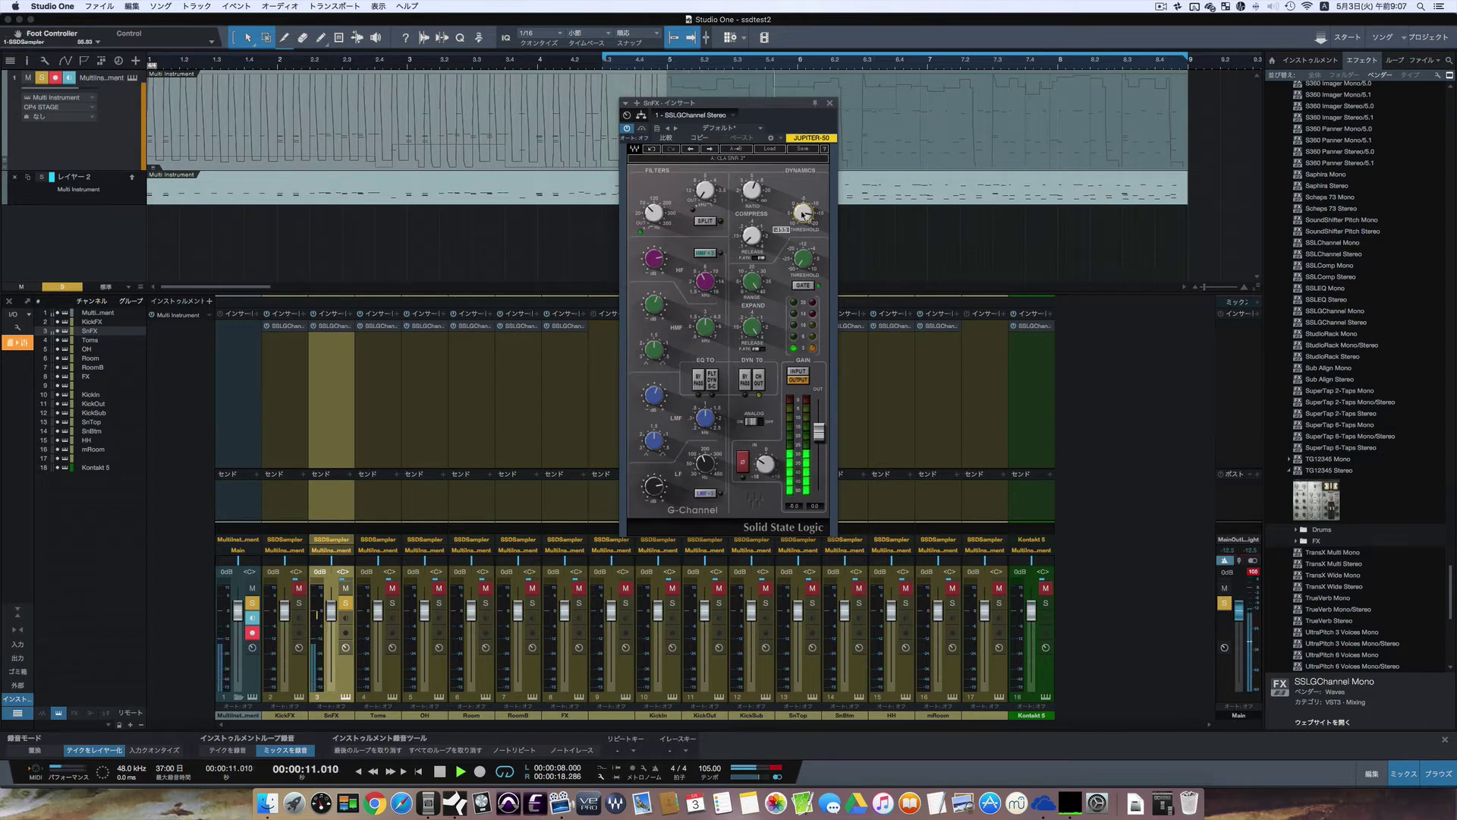
click(757, 258)
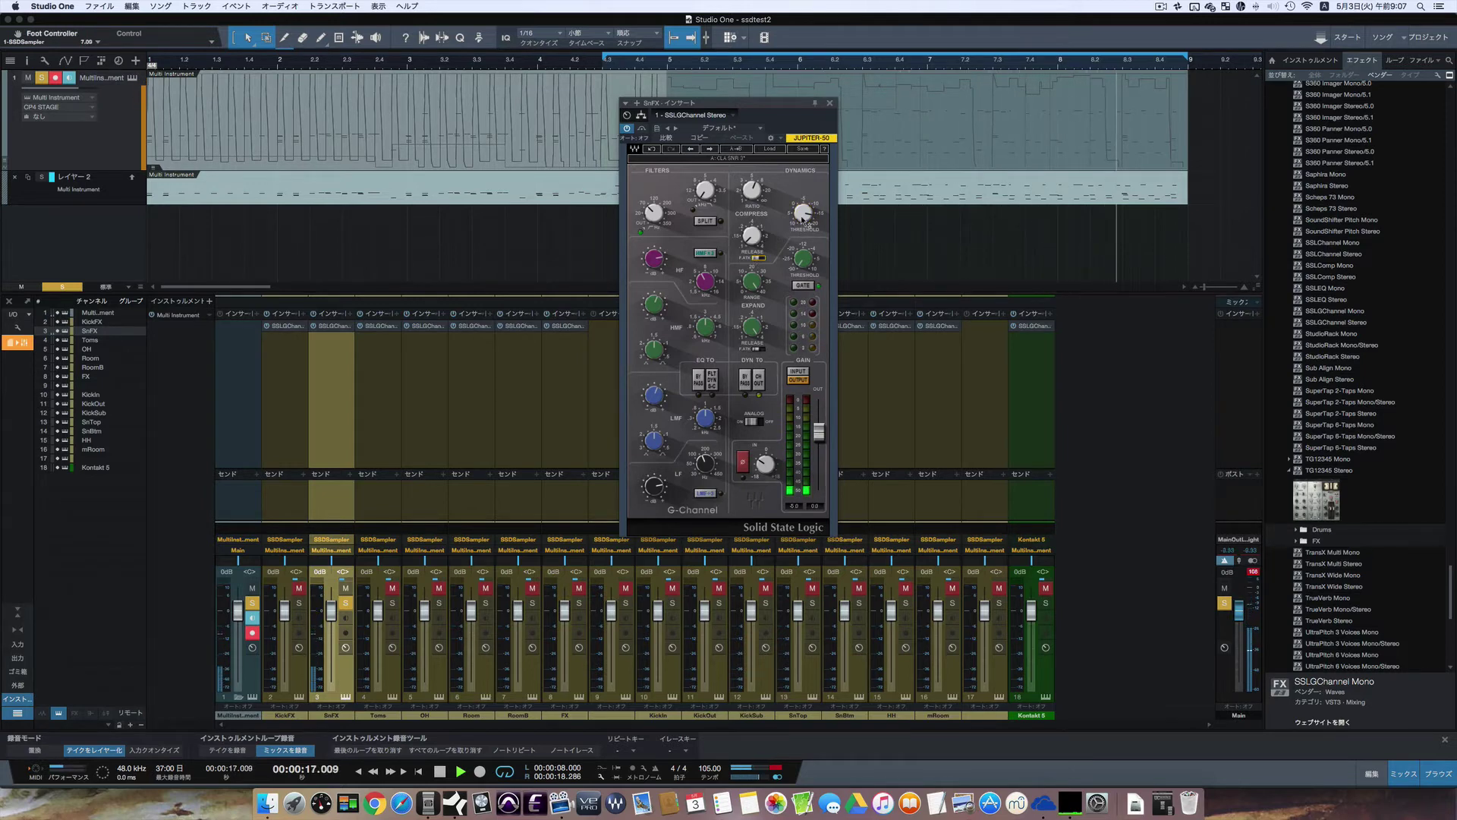
drag(802, 221, 802, 240)
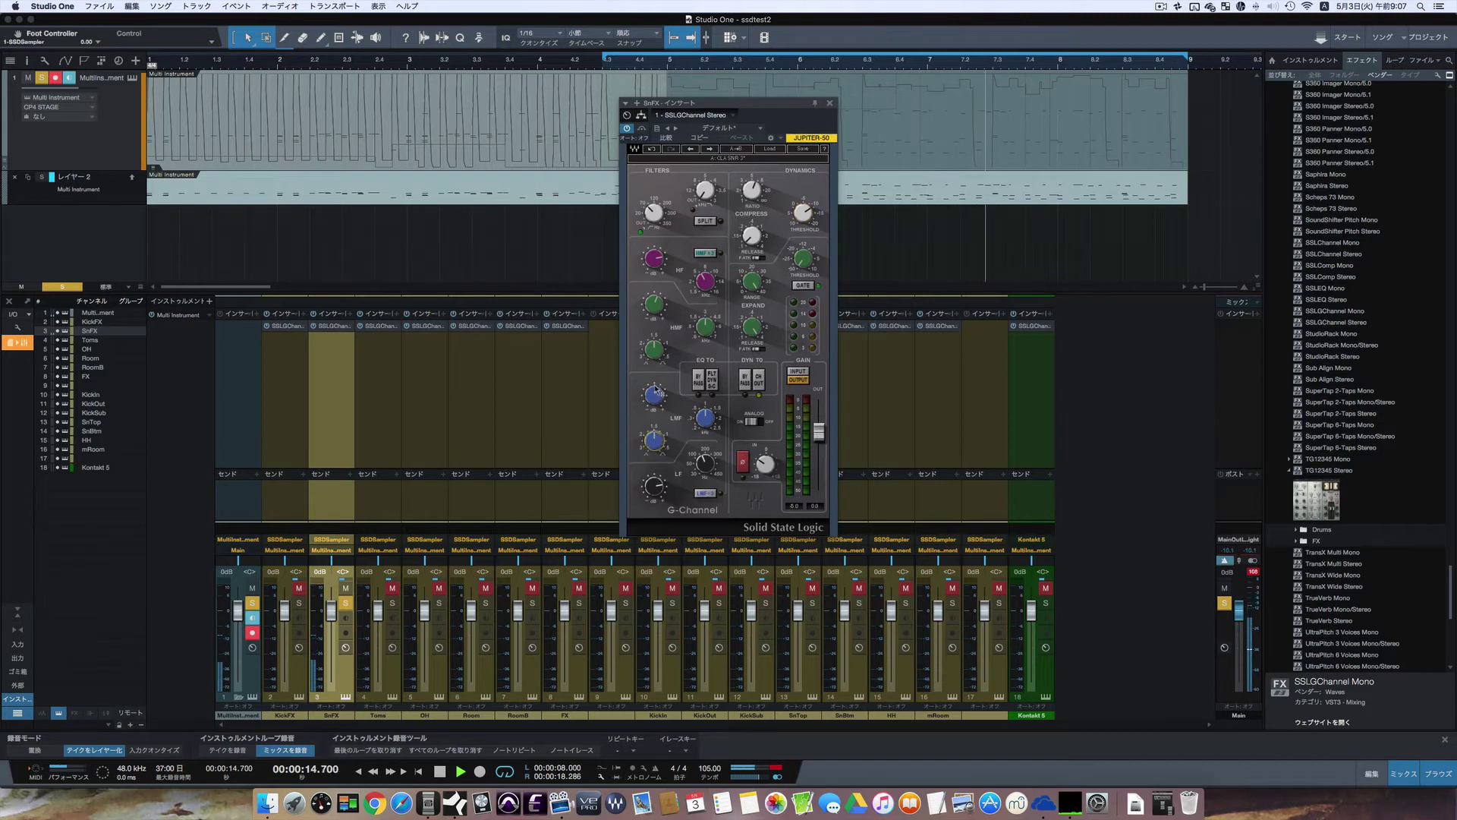
drag(765, 464, 764, 469)
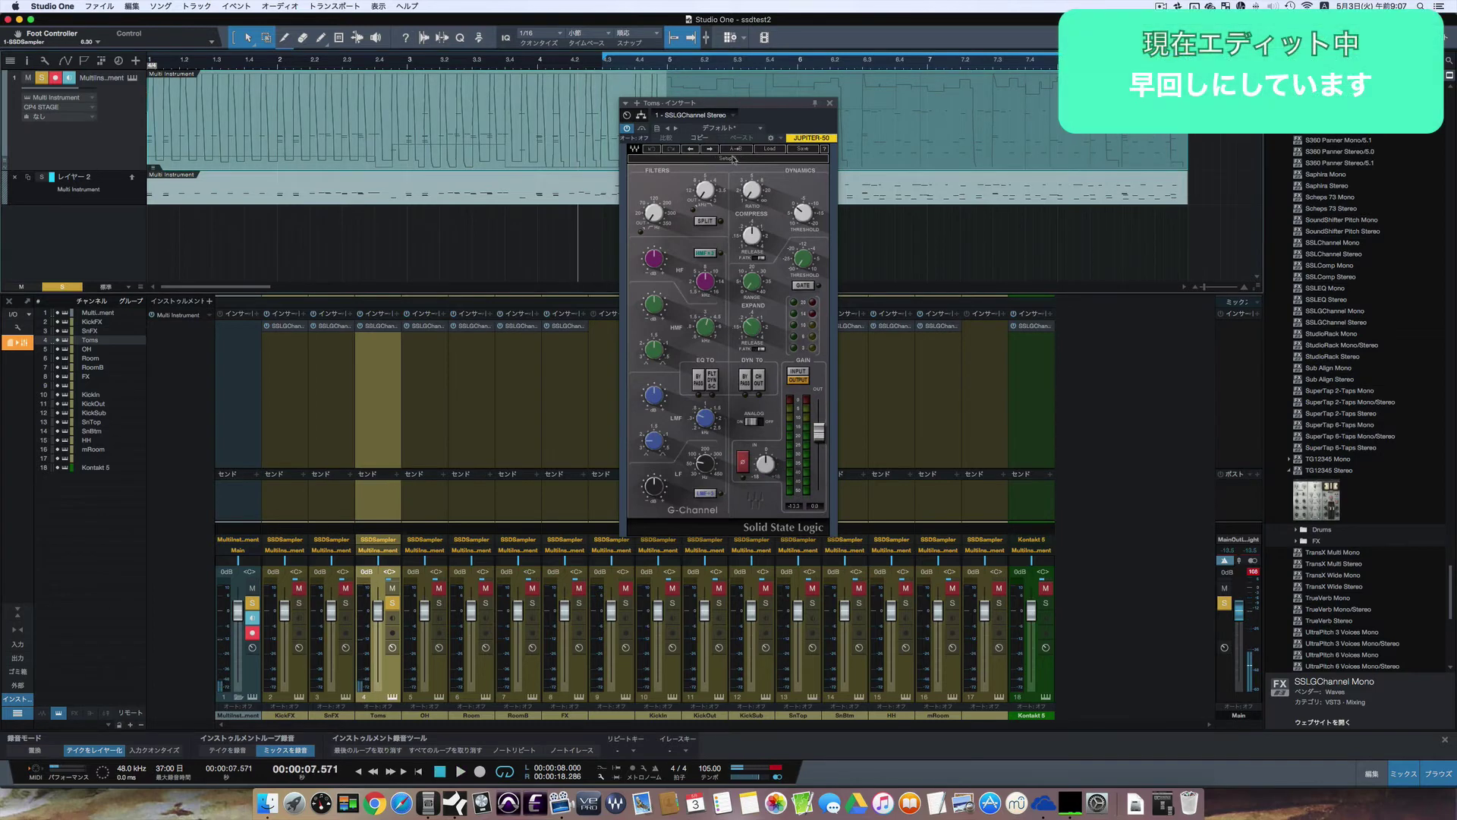
- Load the CLA Toms 2 preset in the Toms channel's SSLGChannel, play it back, and set the low-pass filter to 4.0 kHz
click(733, 158)
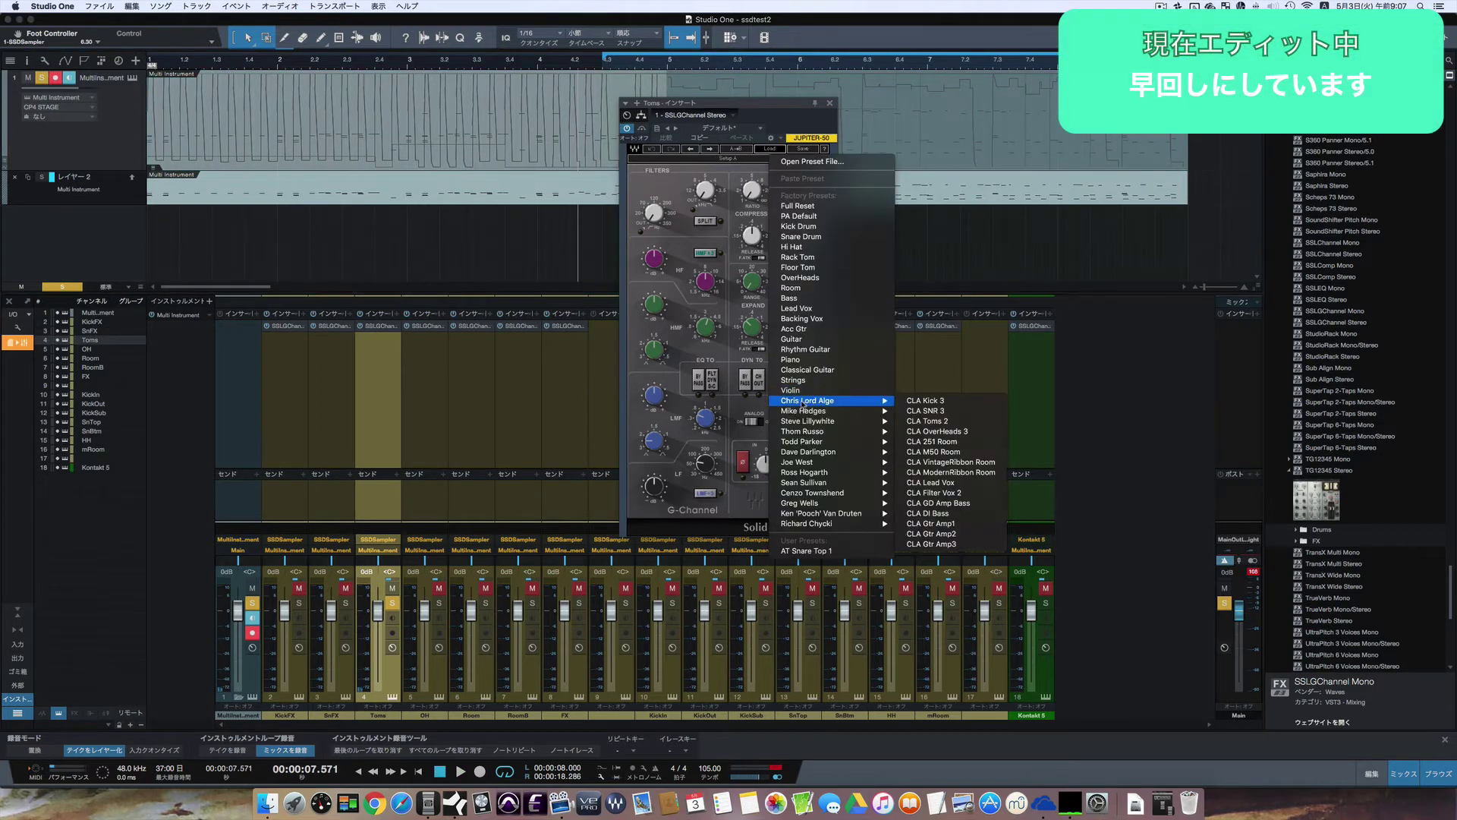
click(935, 428)
key(space)
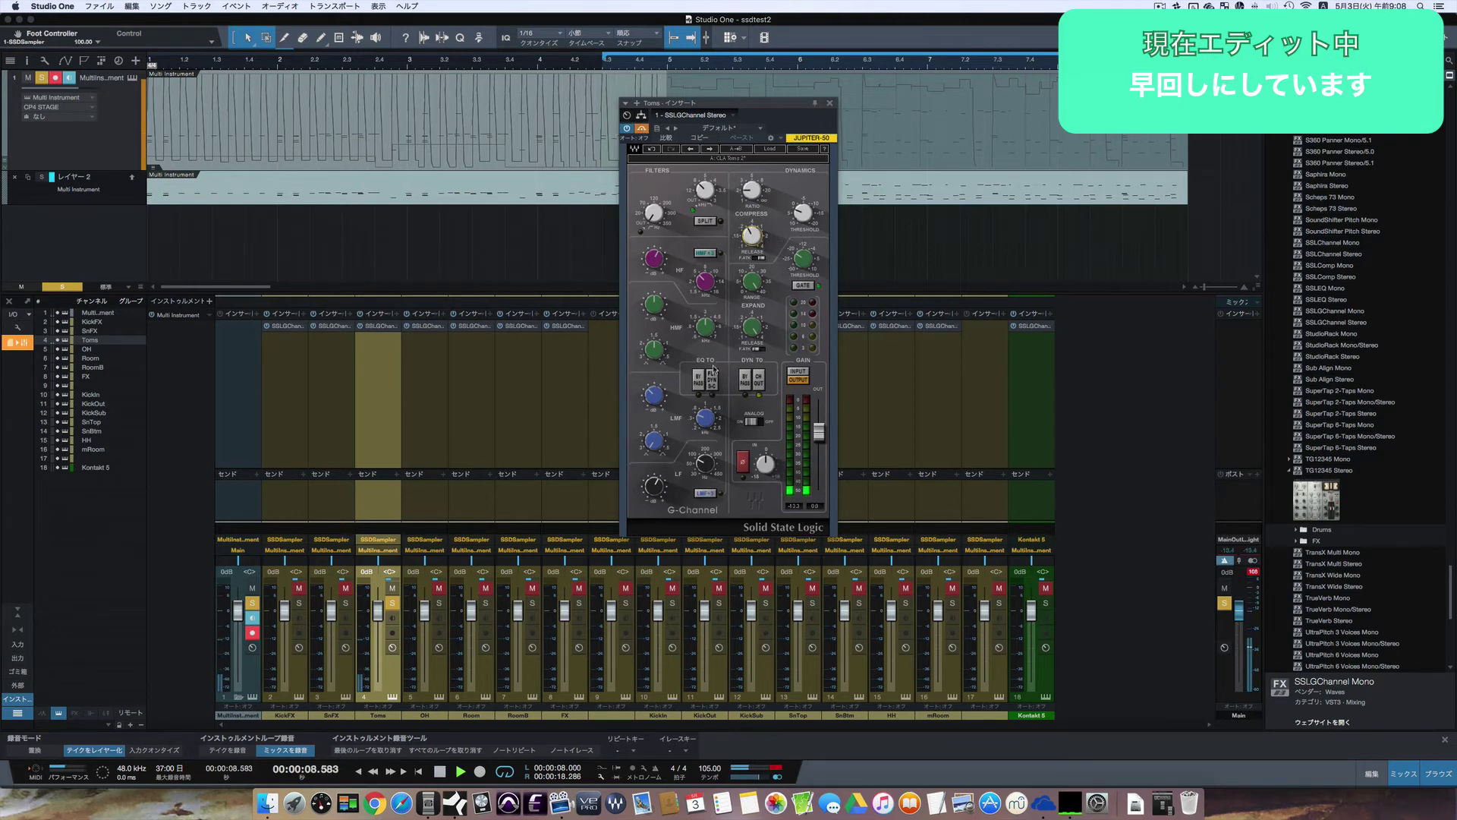
key(space)
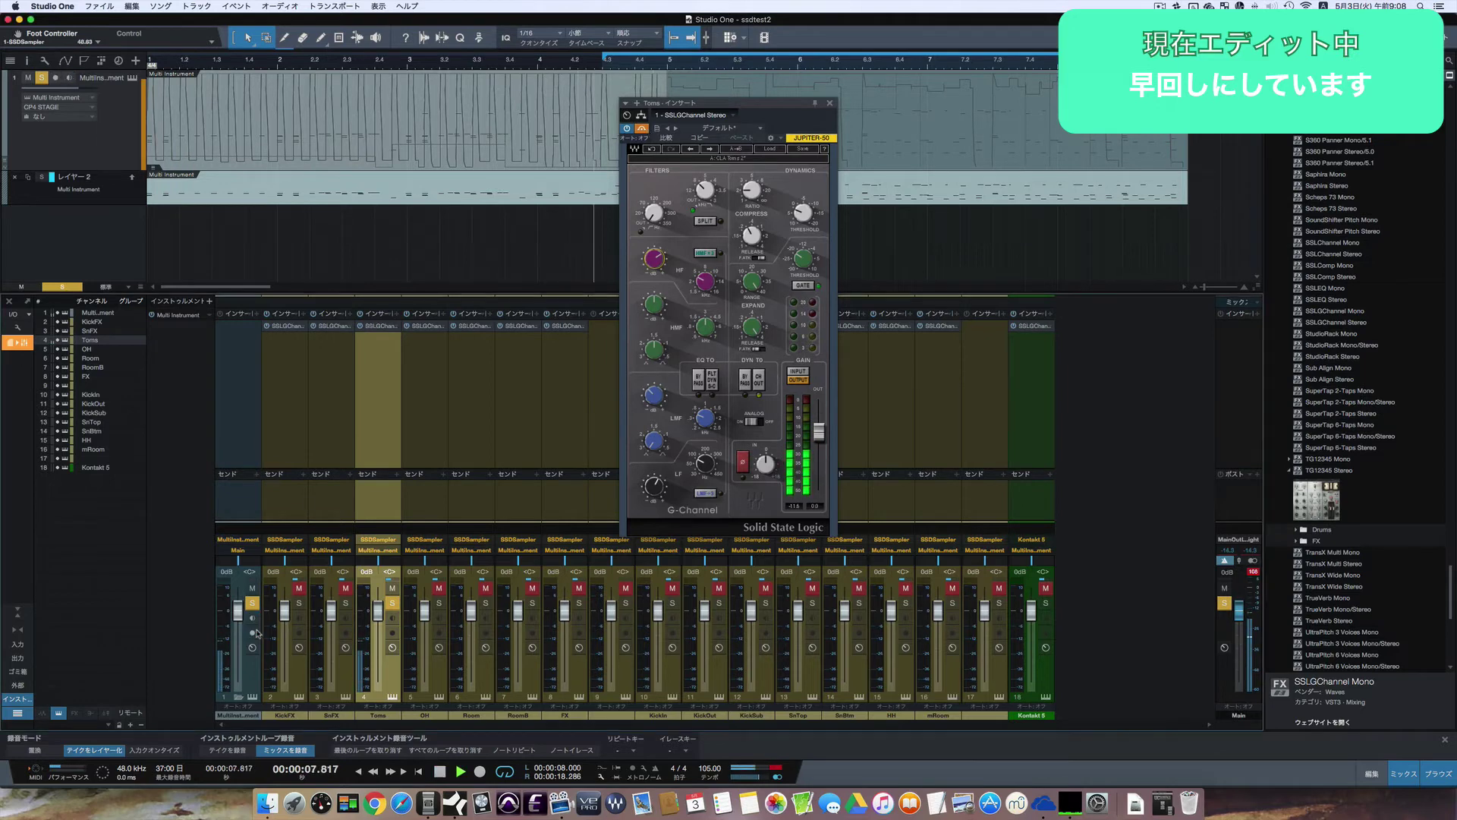
key(space)
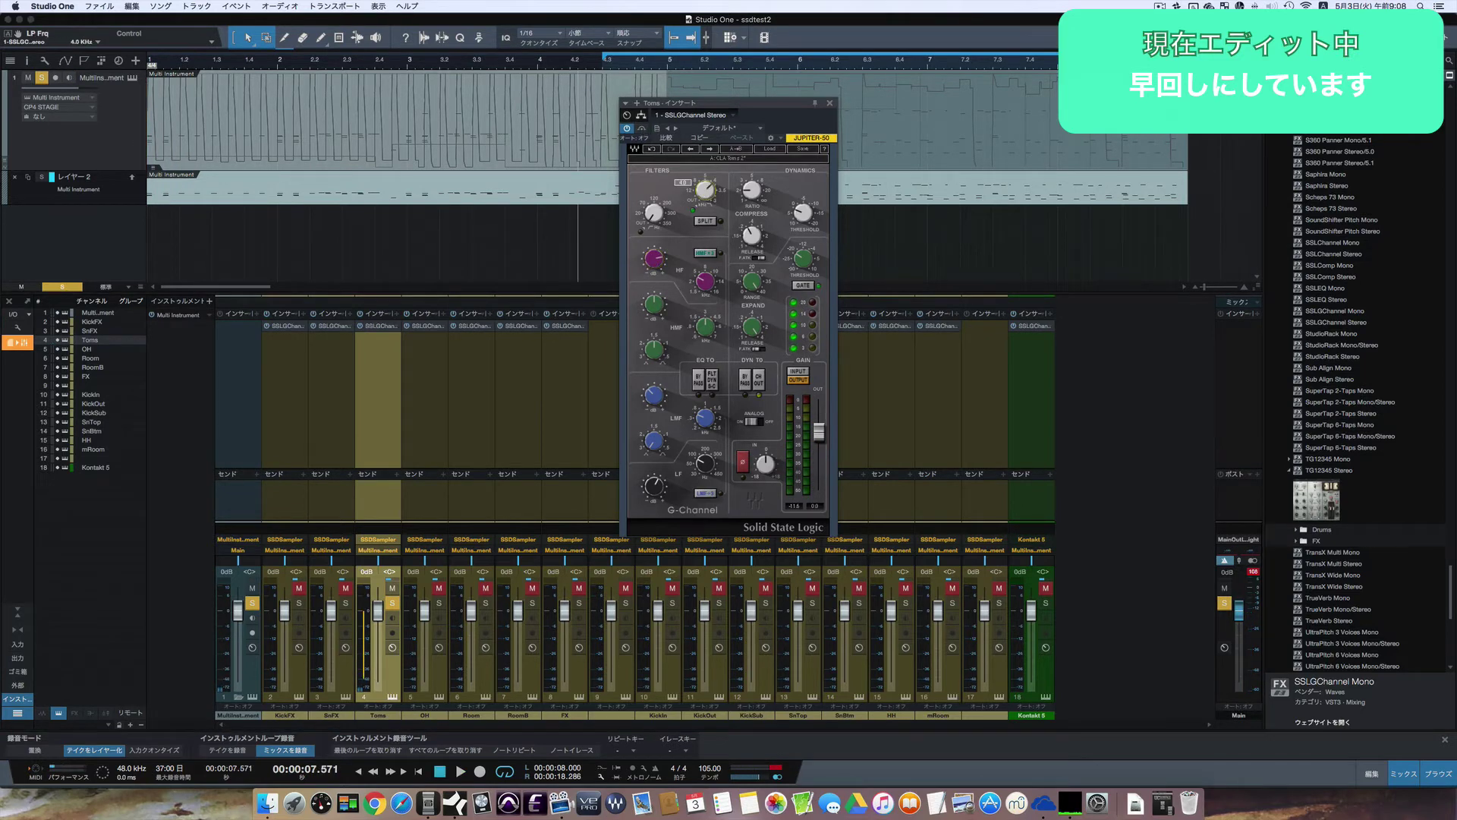
- Load the CLA OverHeads 3 preset in the OH channel's SSLGChannel and set the compressor threshold to about -14.7 dB during playback
key(Down)
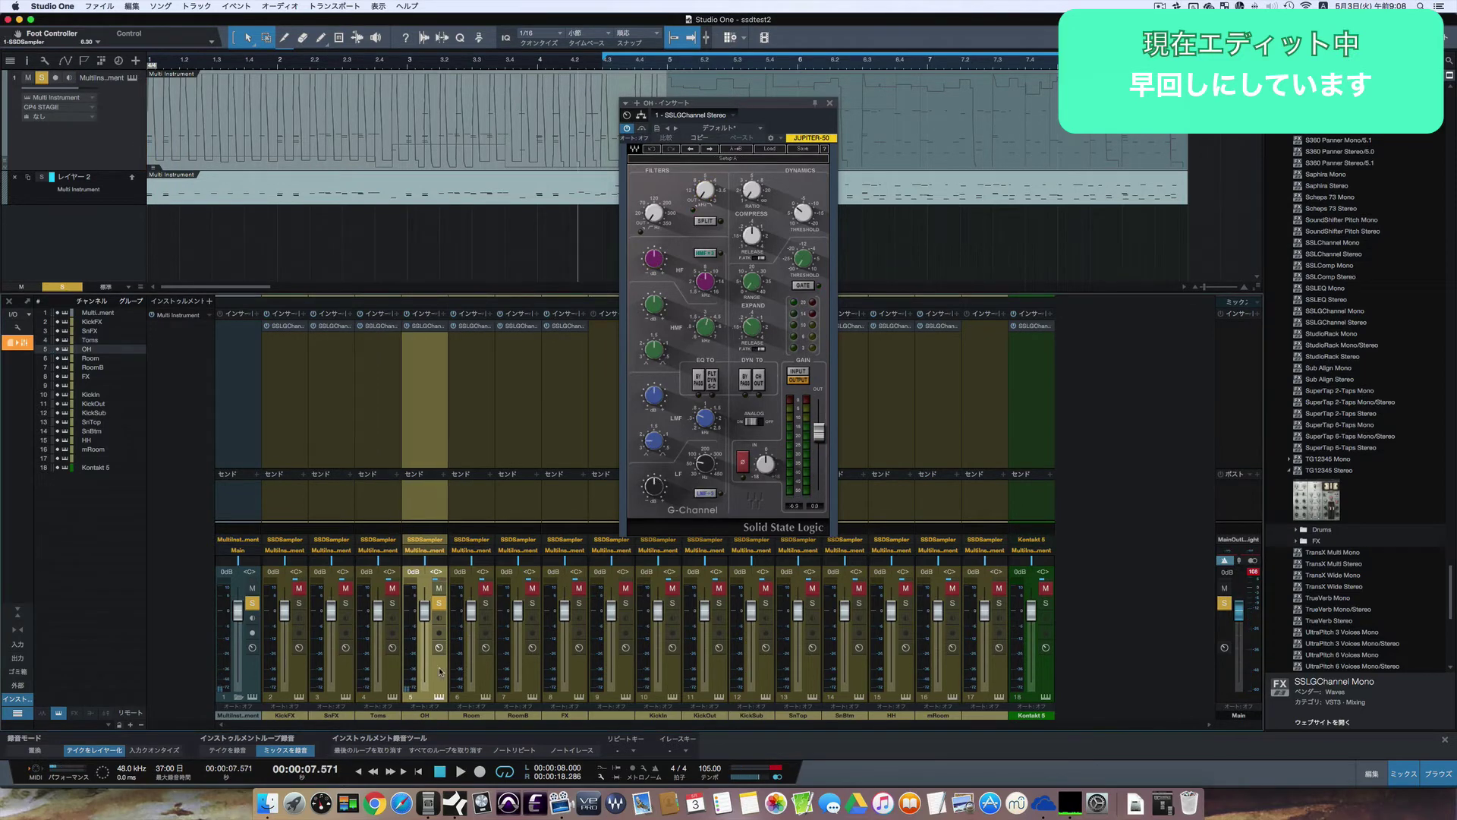
click(726, 158)
click(770, 148)
mouse_move(834, 397)
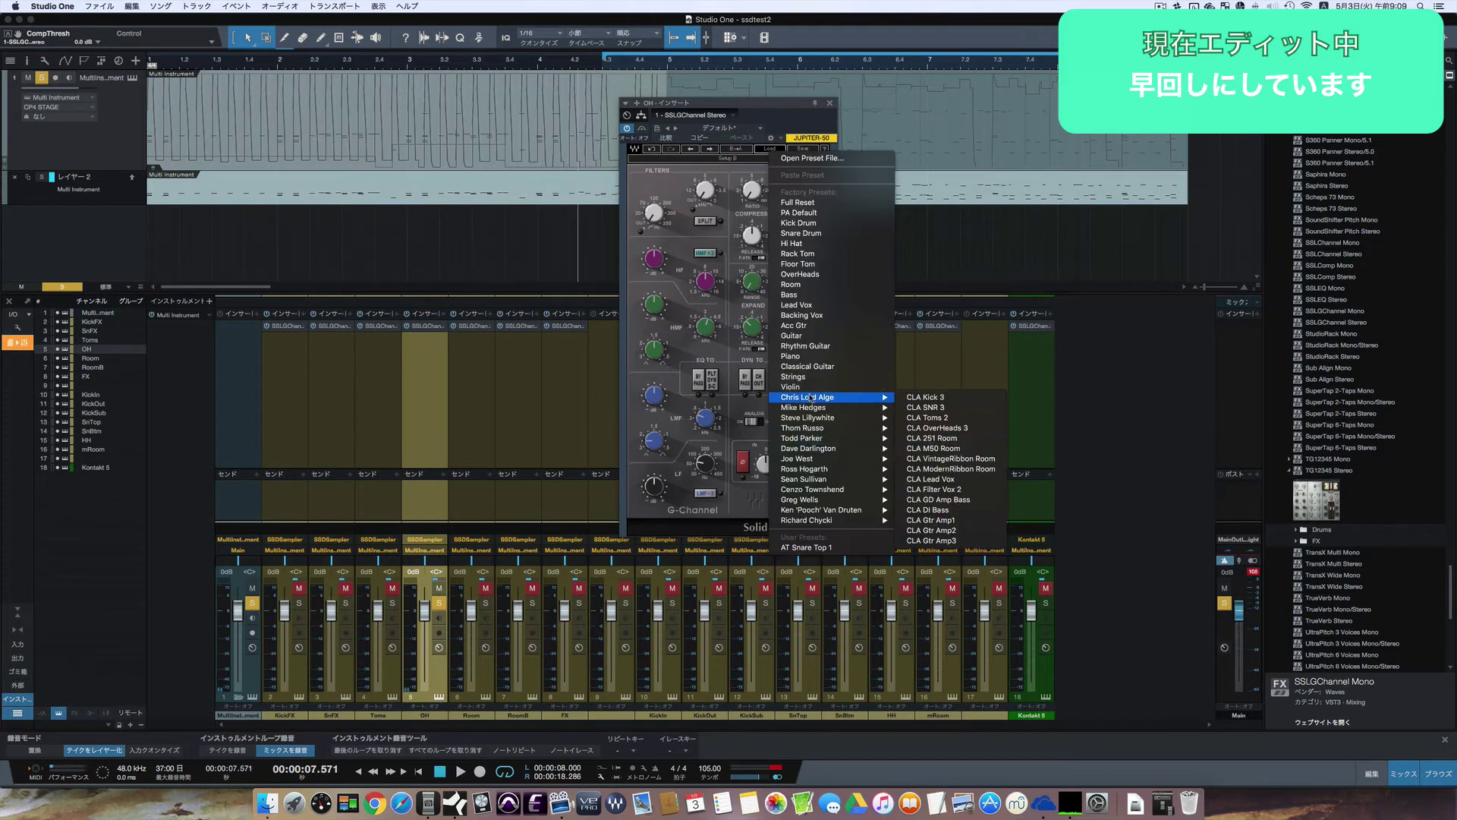
click(933, 427)
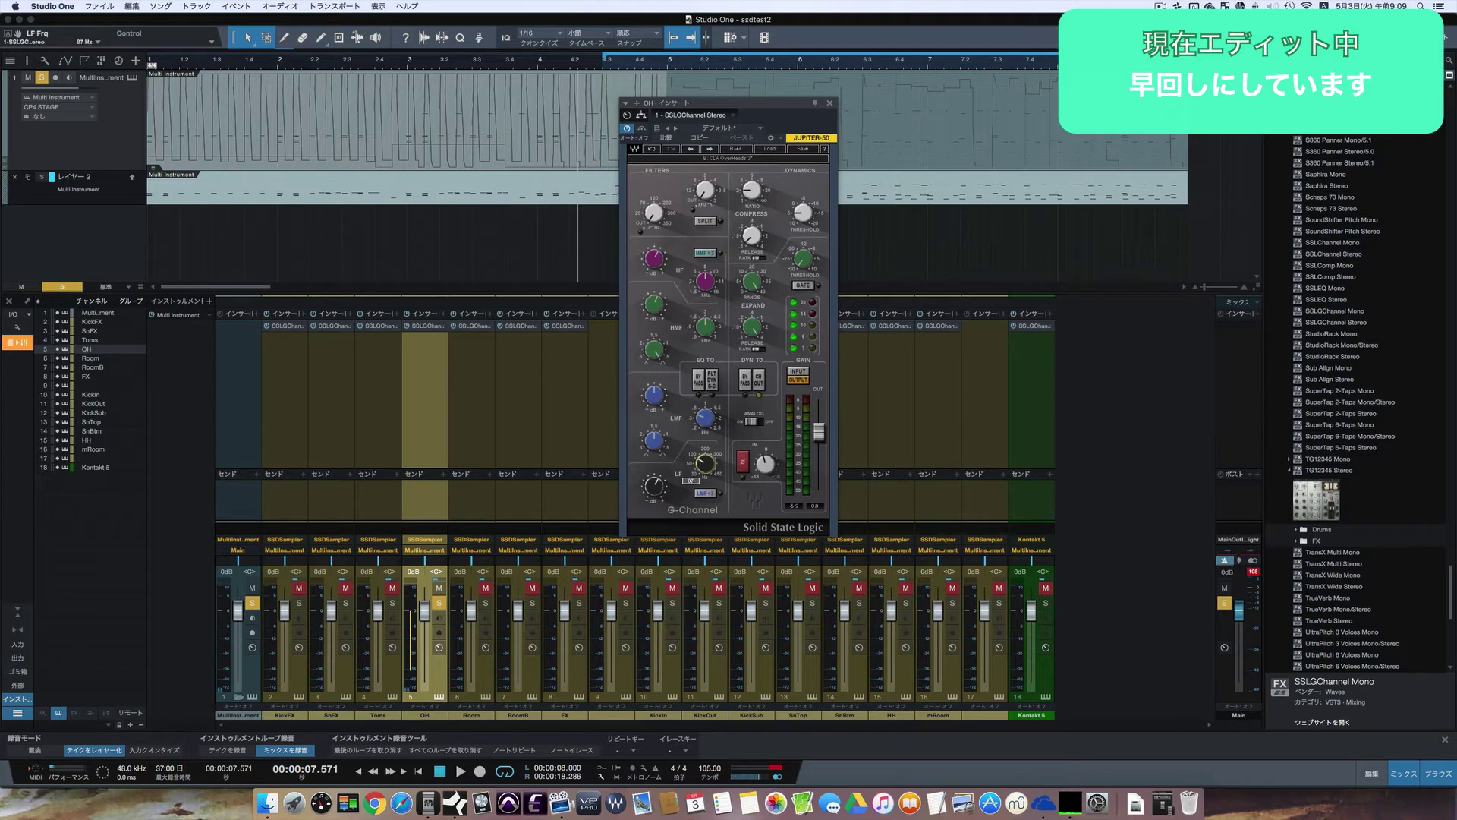
key(space)
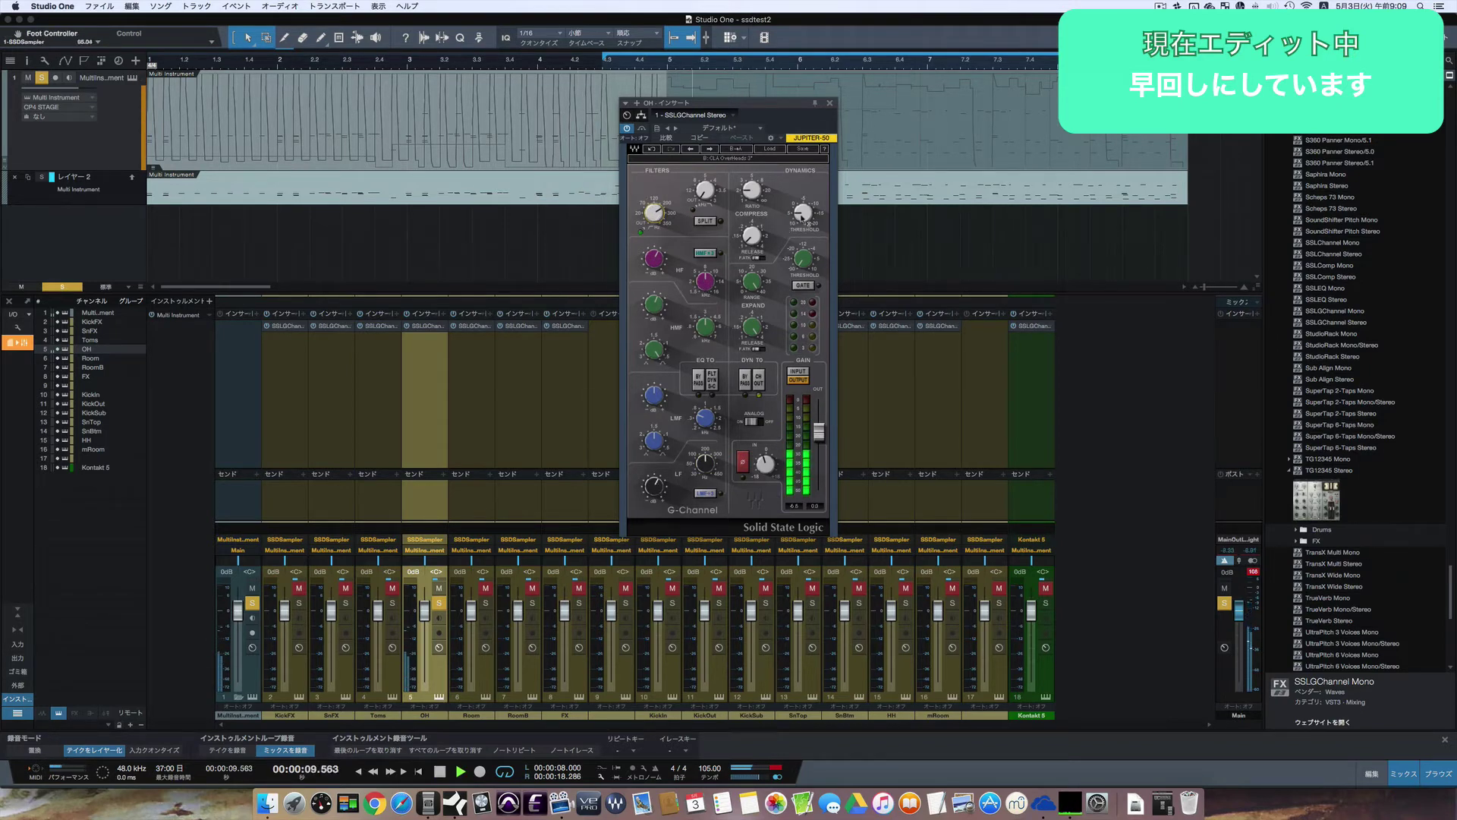
drag(802, 218, 801, 155)
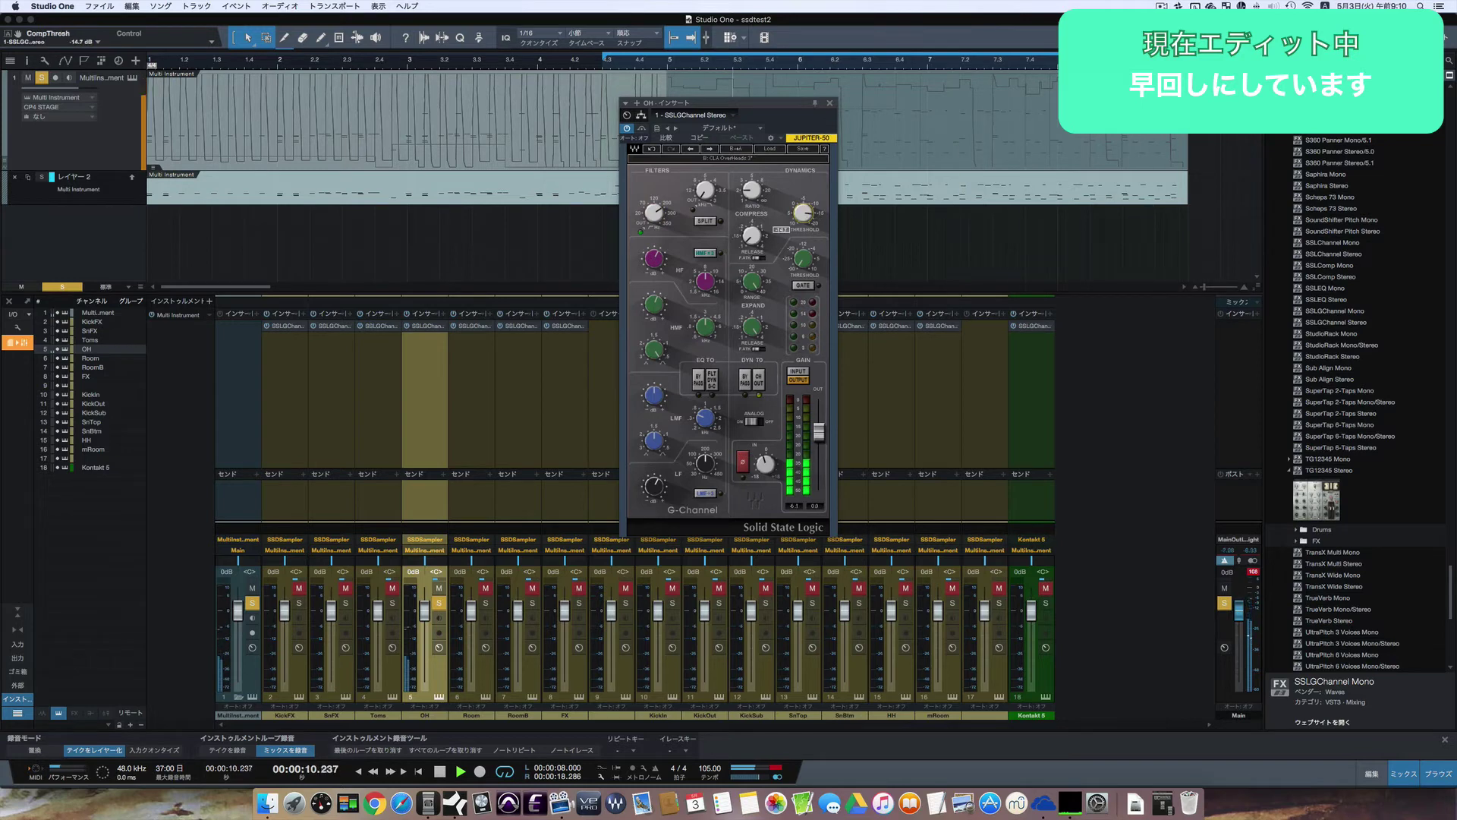
key(space)
- Load the CLA VintageRibbon Room preset in the Room channel's SSLGChannel and play the soloed channel back
double_click(473, 326)
click(770, 150)
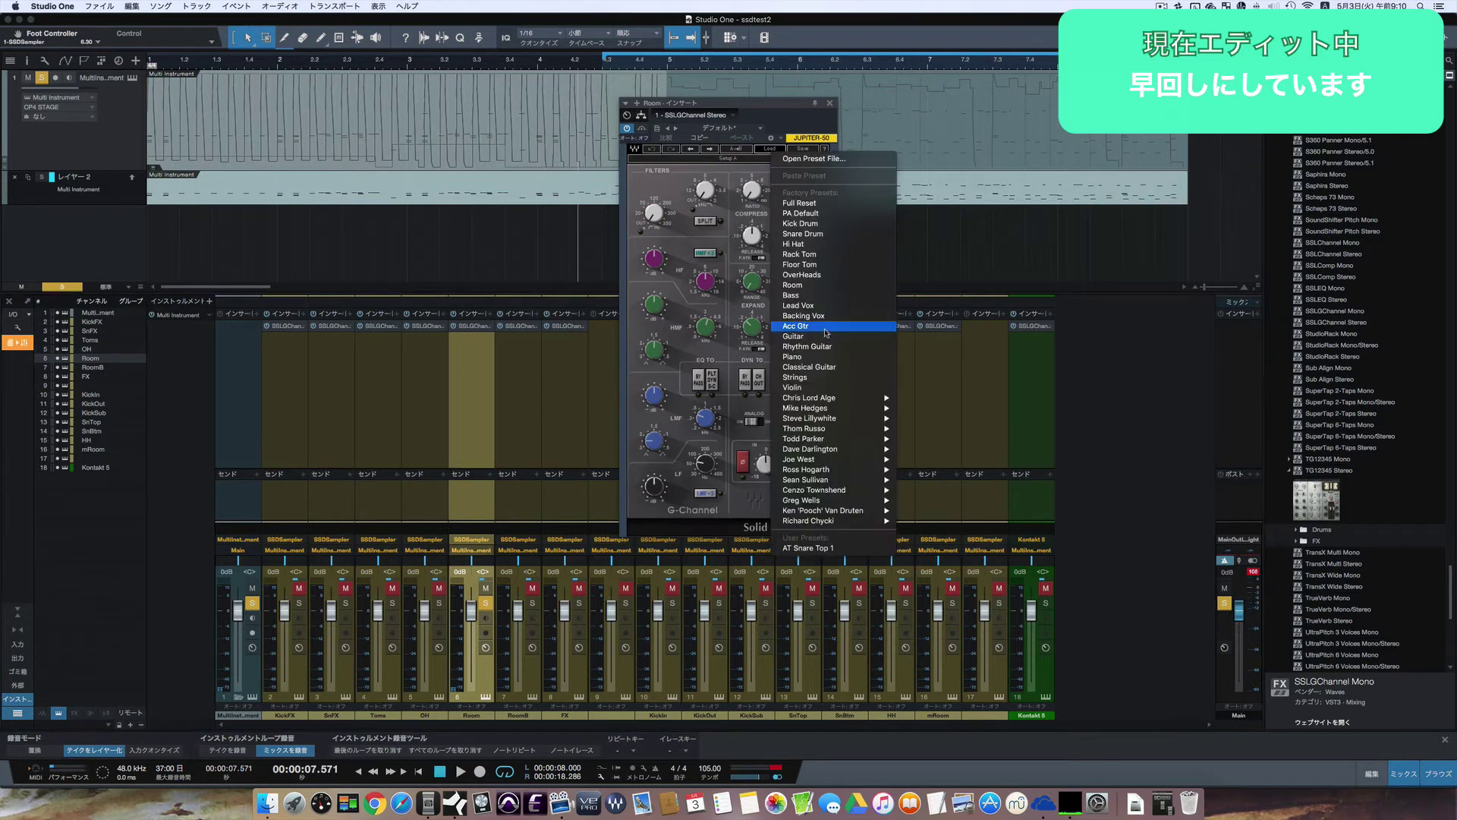
mouse_move(812, 398)
click(952, 459)
key(space)
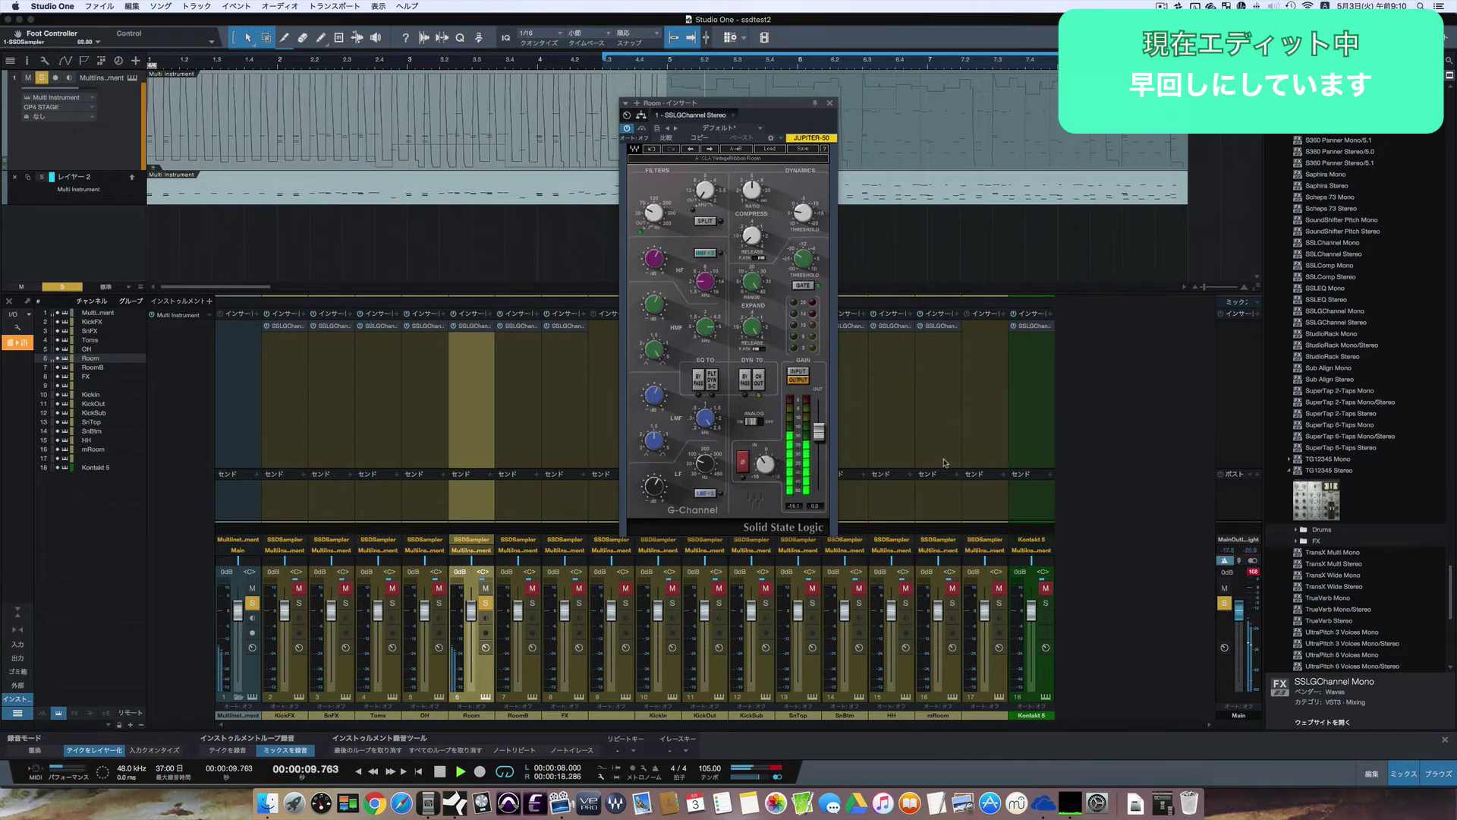
key(space)
- Insert DevilLocDeluxe after SSLGChannel on the Room channel, load the Room A Light preset, and lower the channel fader to about -10 dB
scroll(1347, 263, up, 10)
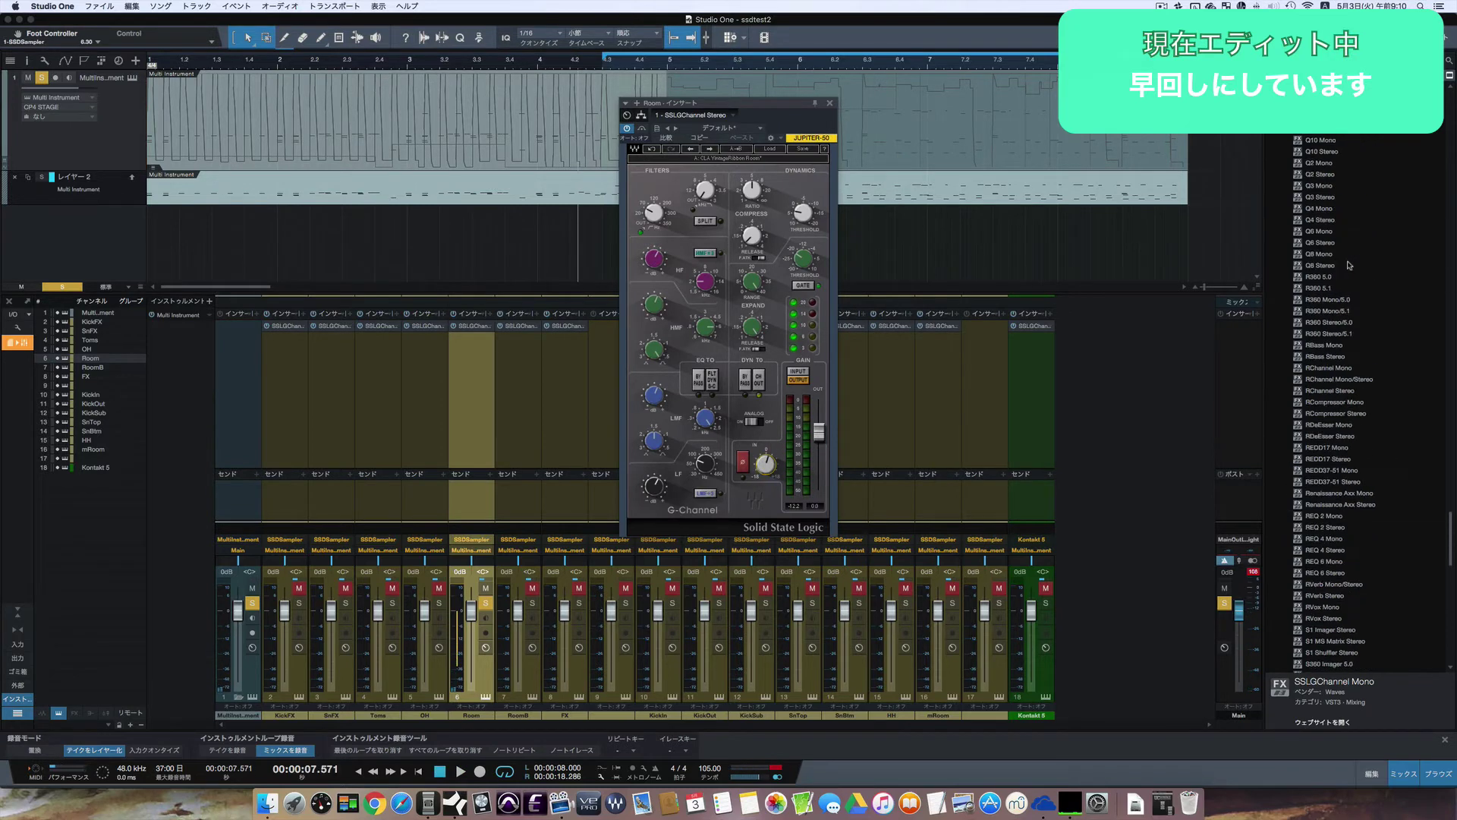
scroll(1347, 264, up, 10)
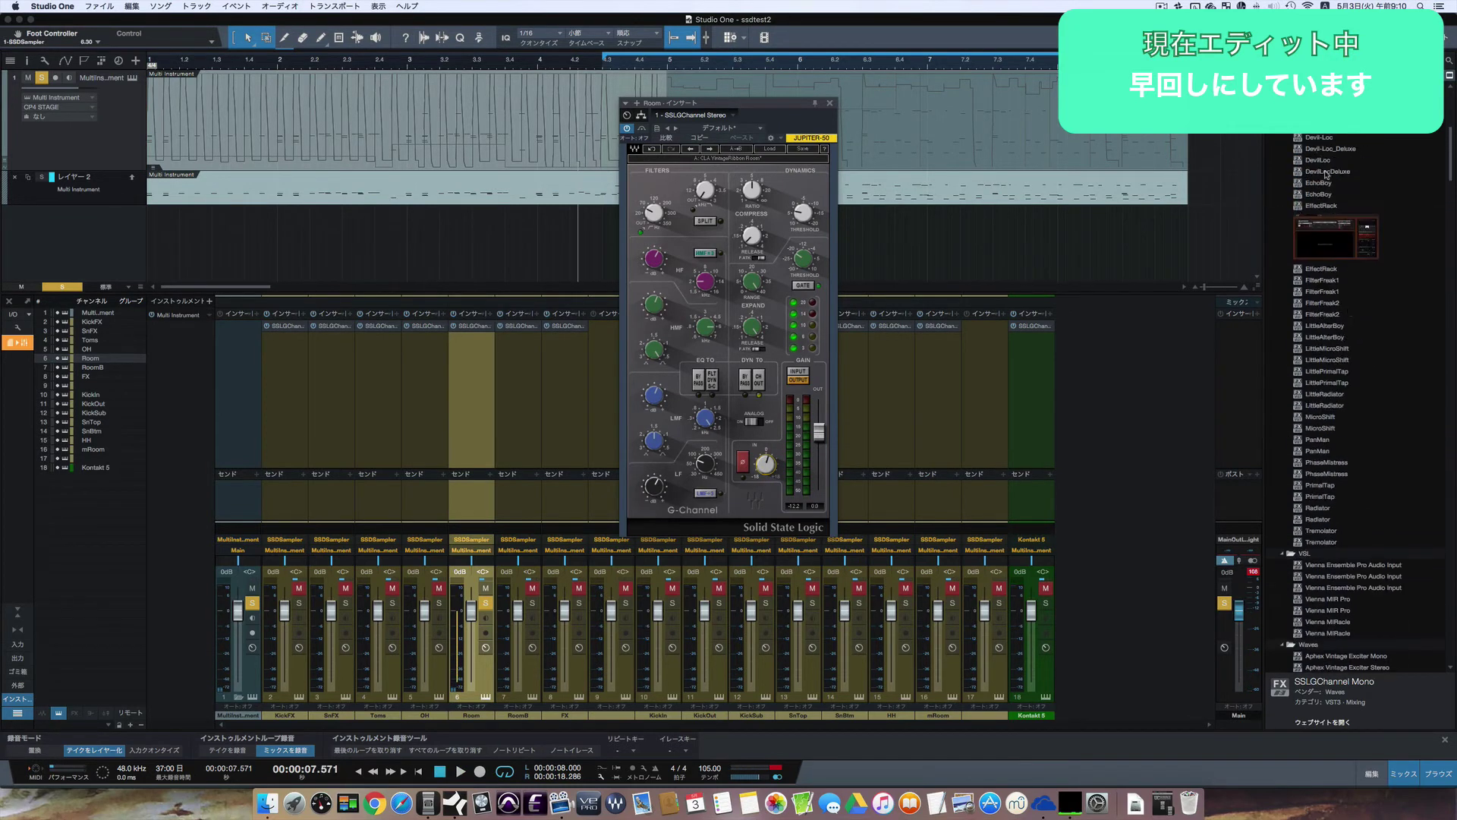
drag(1328, 171, 484, 393)
key(space)
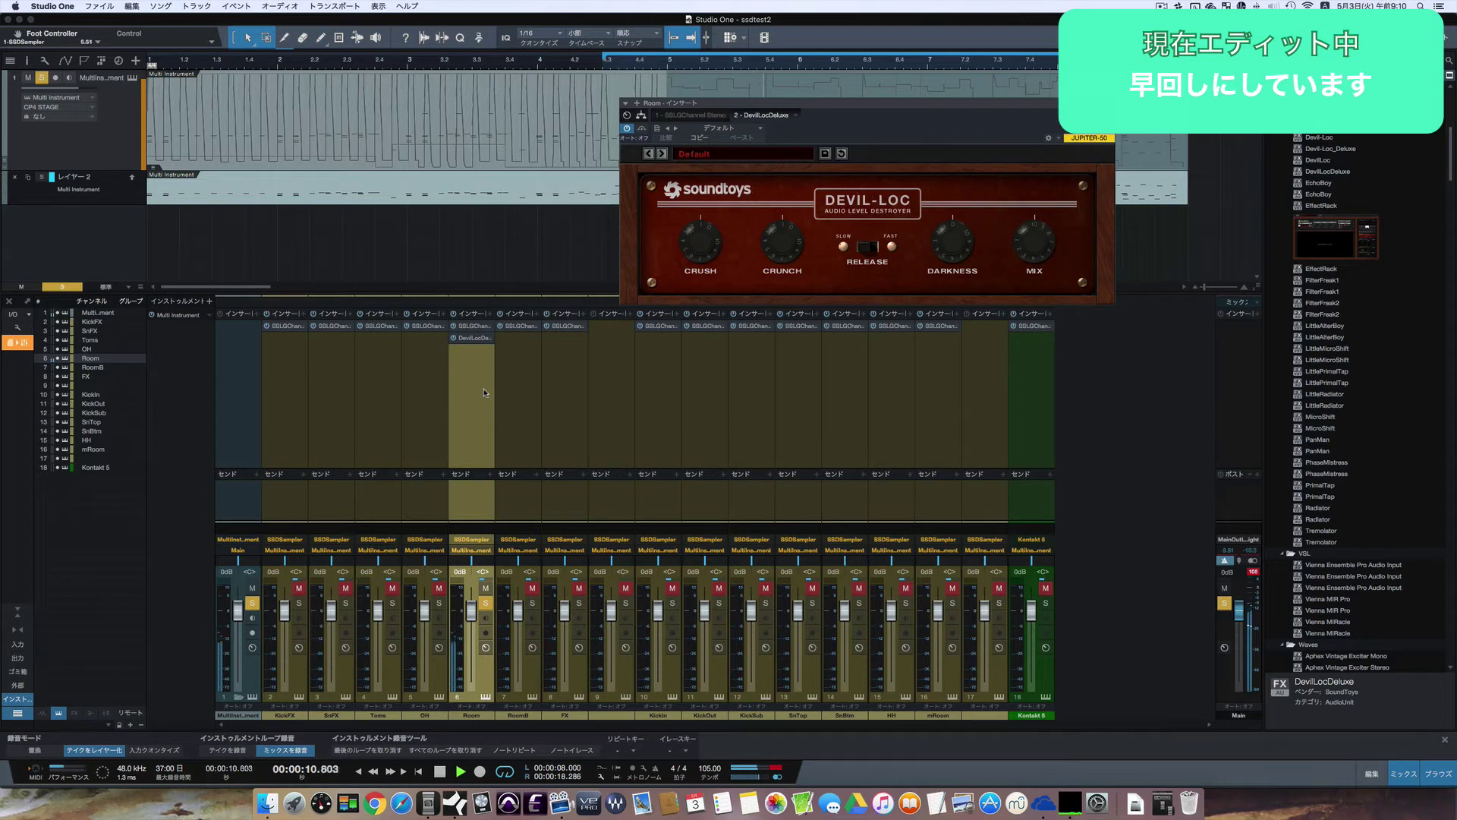
click(721, 153)
click(1016, 239)
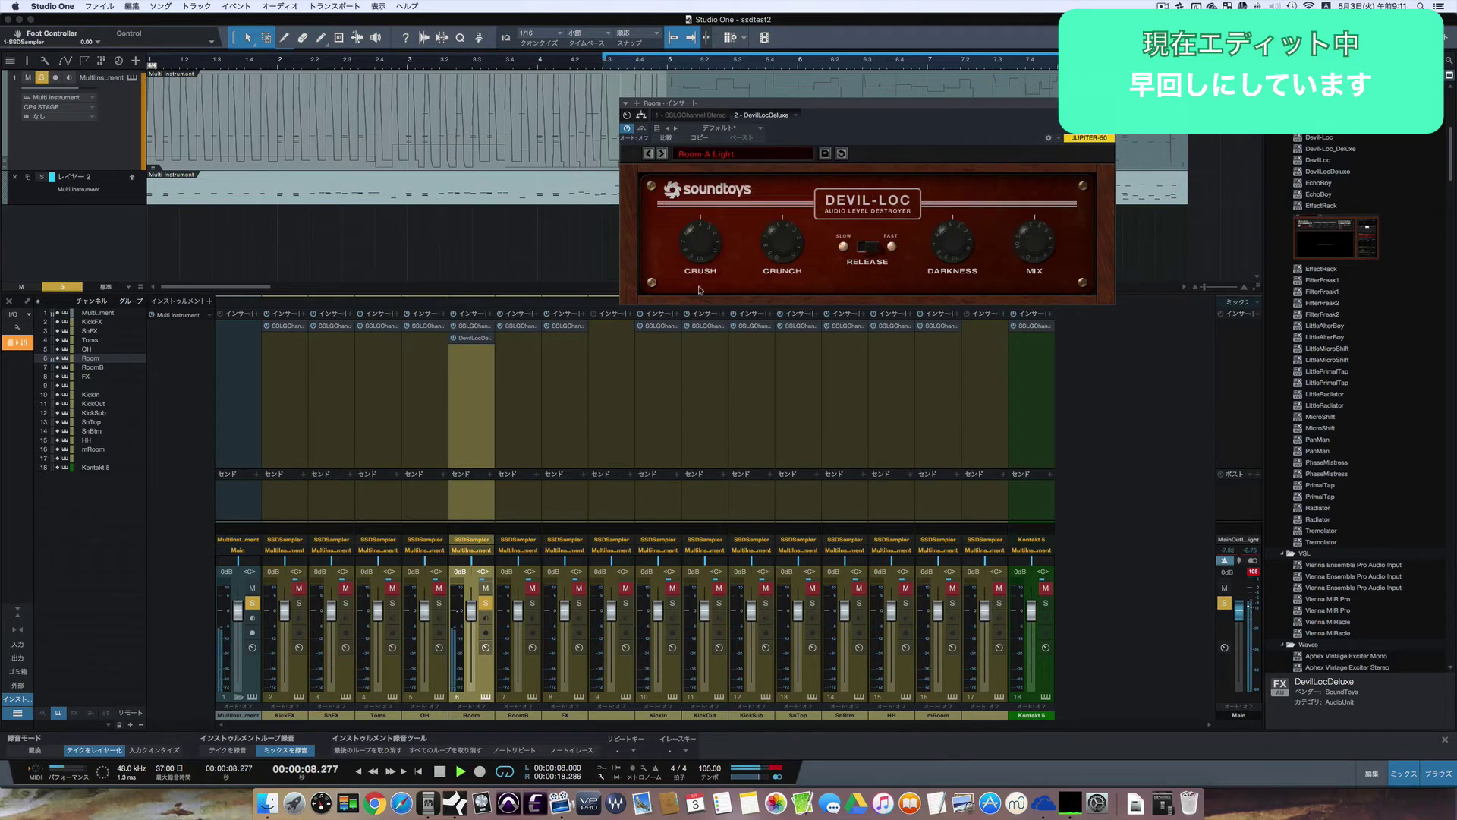
drag(472, 607, 471, 634)
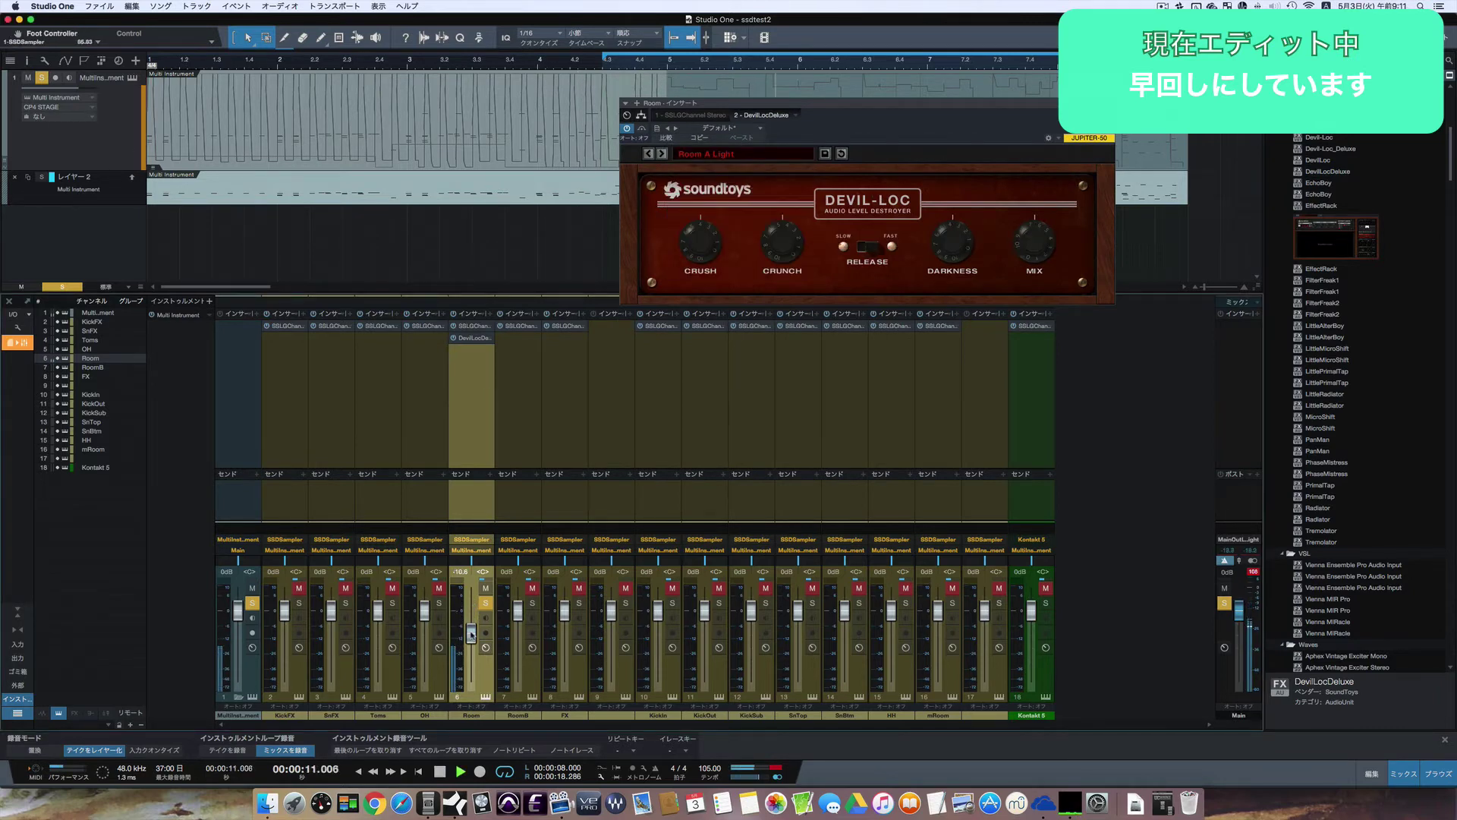
- Load the CLA VintageRibbon Room preset in the RoomB channel's SSLGChannel and lower its fader to about -5.8 dB during playback
click(519, 325)
click(769, 149)
mouse_move(835, 397)
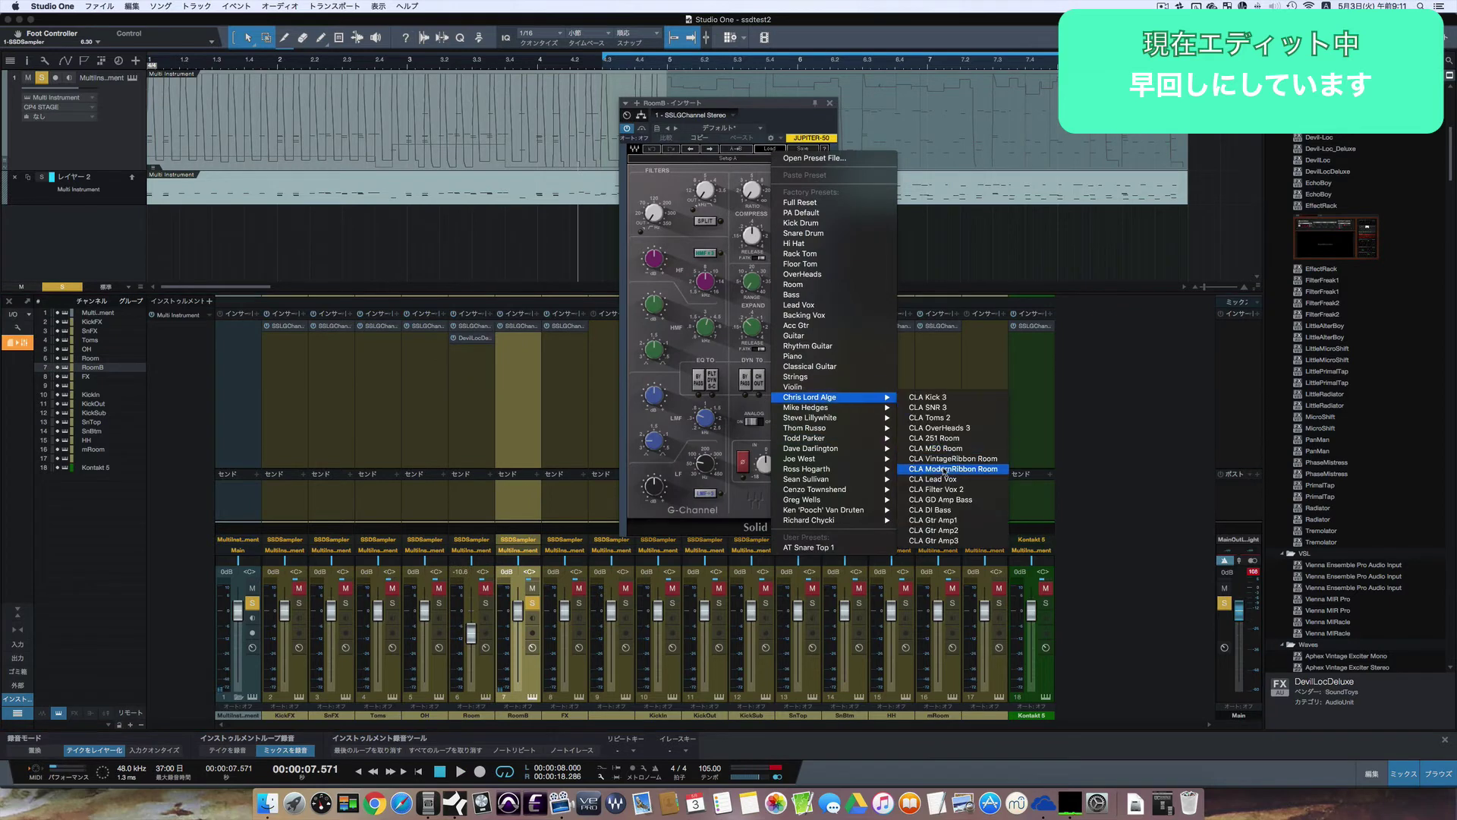
click(944, 459)
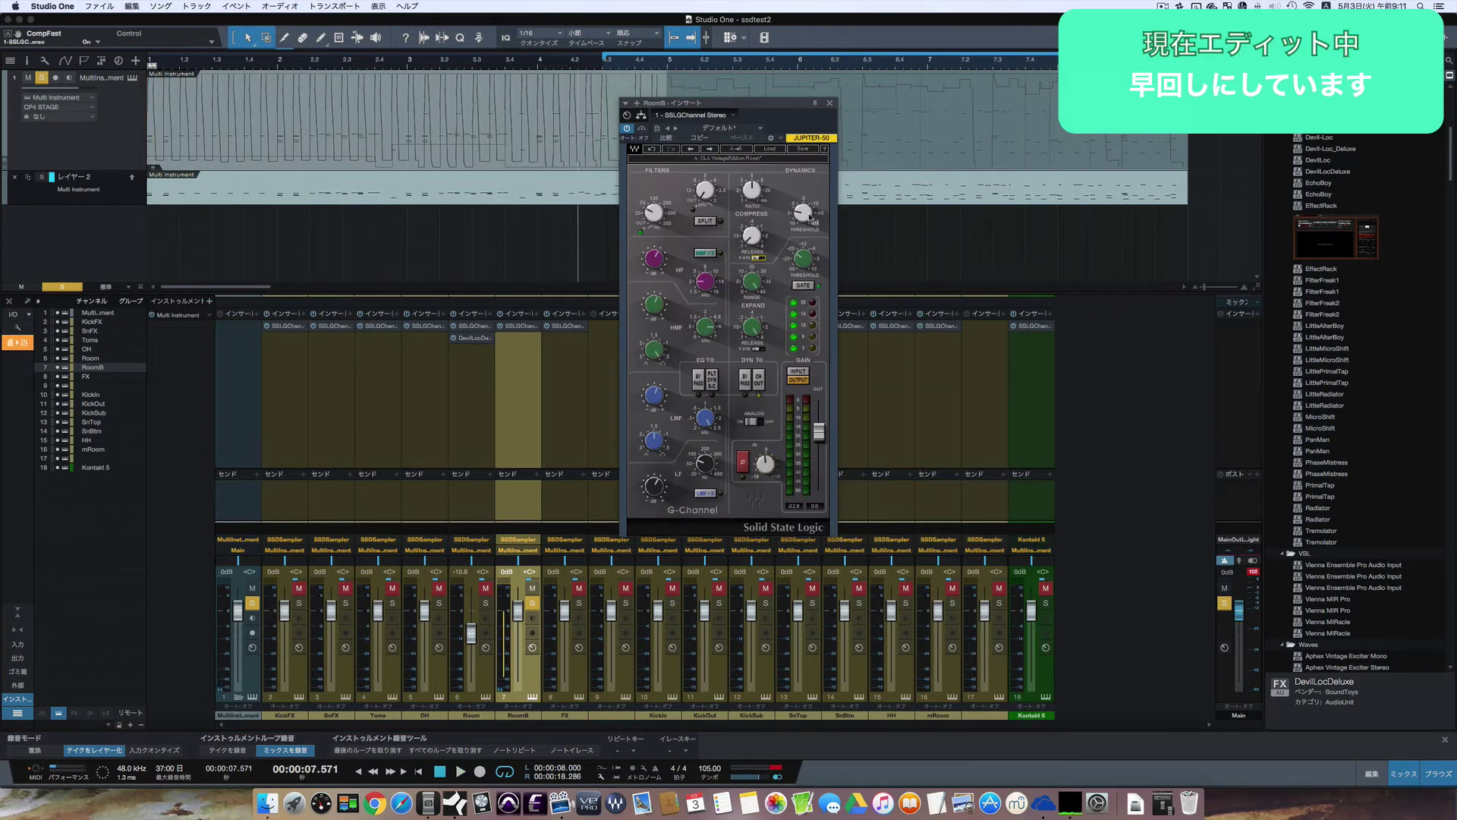
key(space)
drag(517, 610, 517, 624)
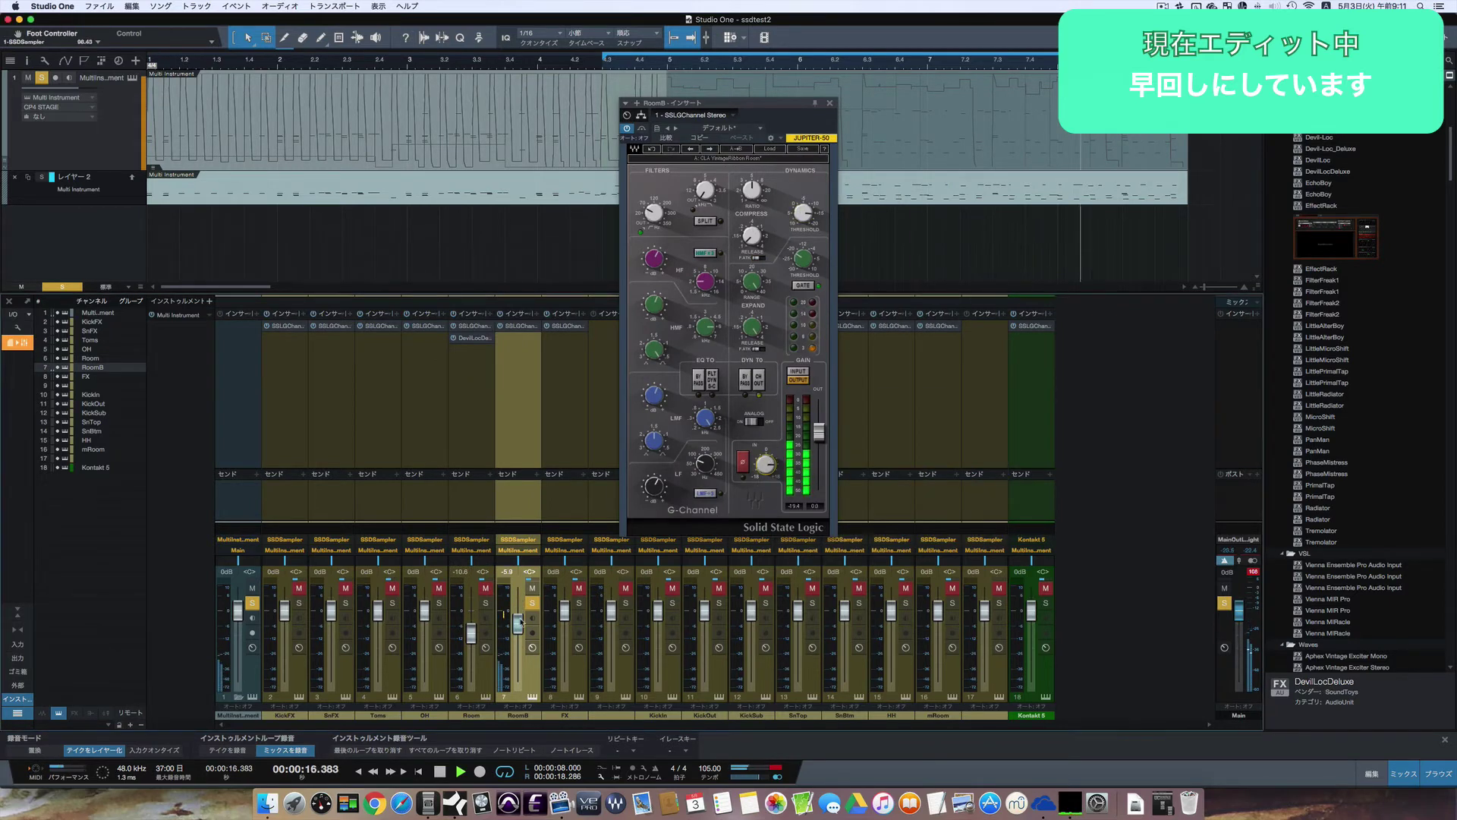
- Solo the FX channel and adjust its SSLGChannel input trim, compressor ratio, threshold and HF gain against playback
click(532, 602)
click(579, 603)
click(566, 325)
key(space)
key(space)
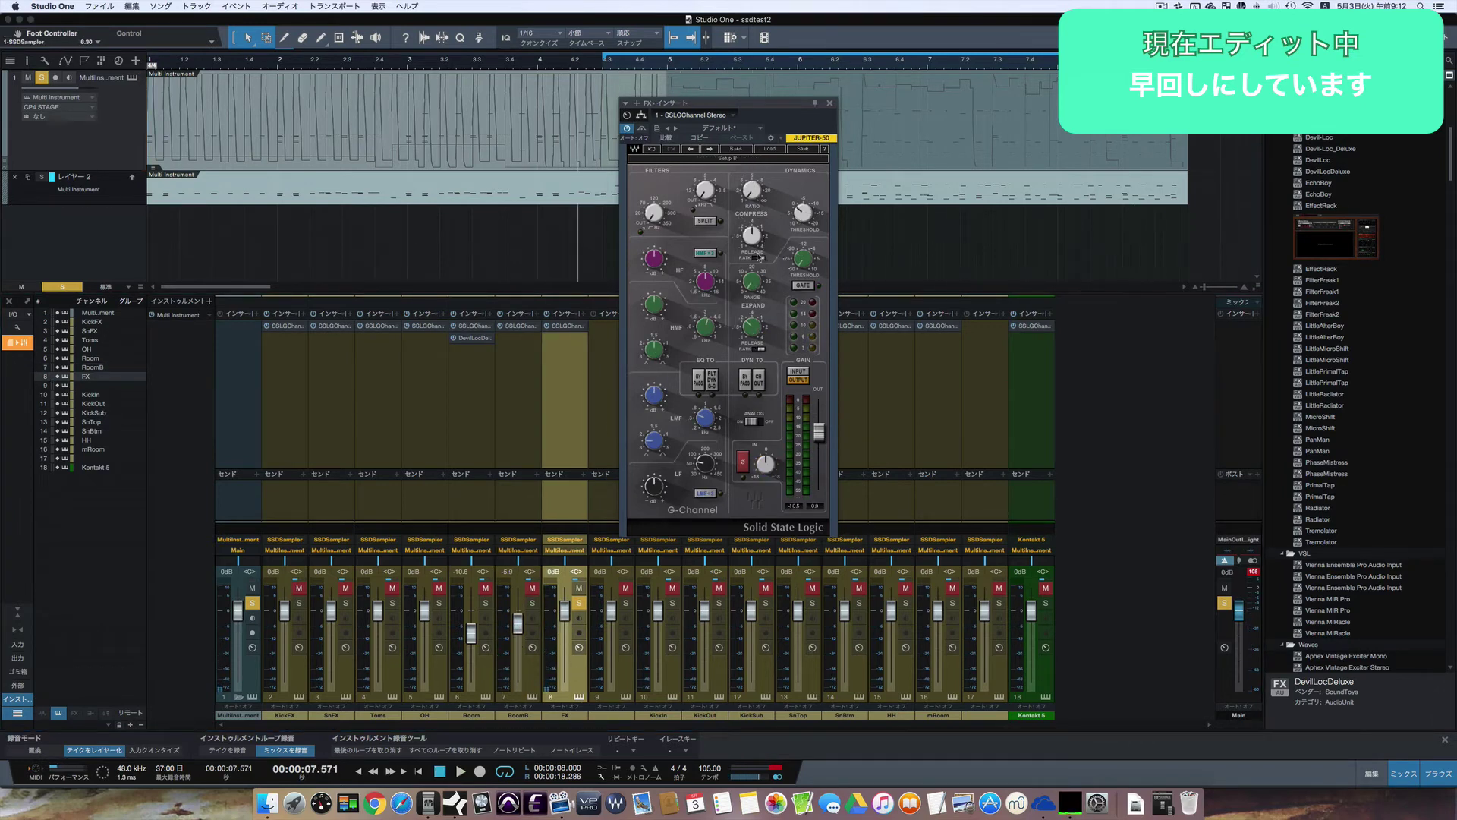
drag(765, 466, 766, 428)
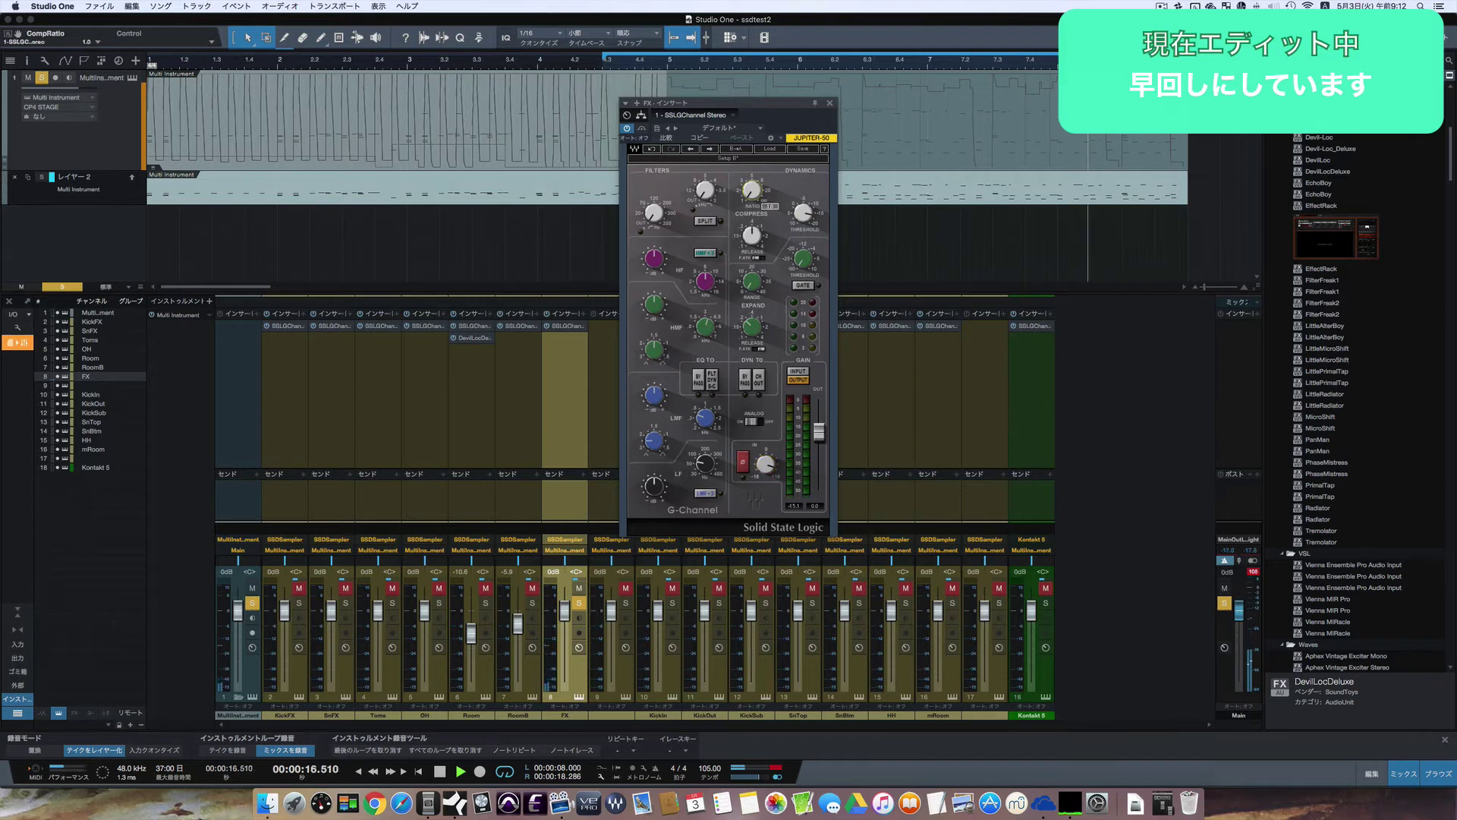
drag(752, 191, 751, 156)
drag(802, 213, 803, 221)
drag(654, 259, 654, 243)
key(space)
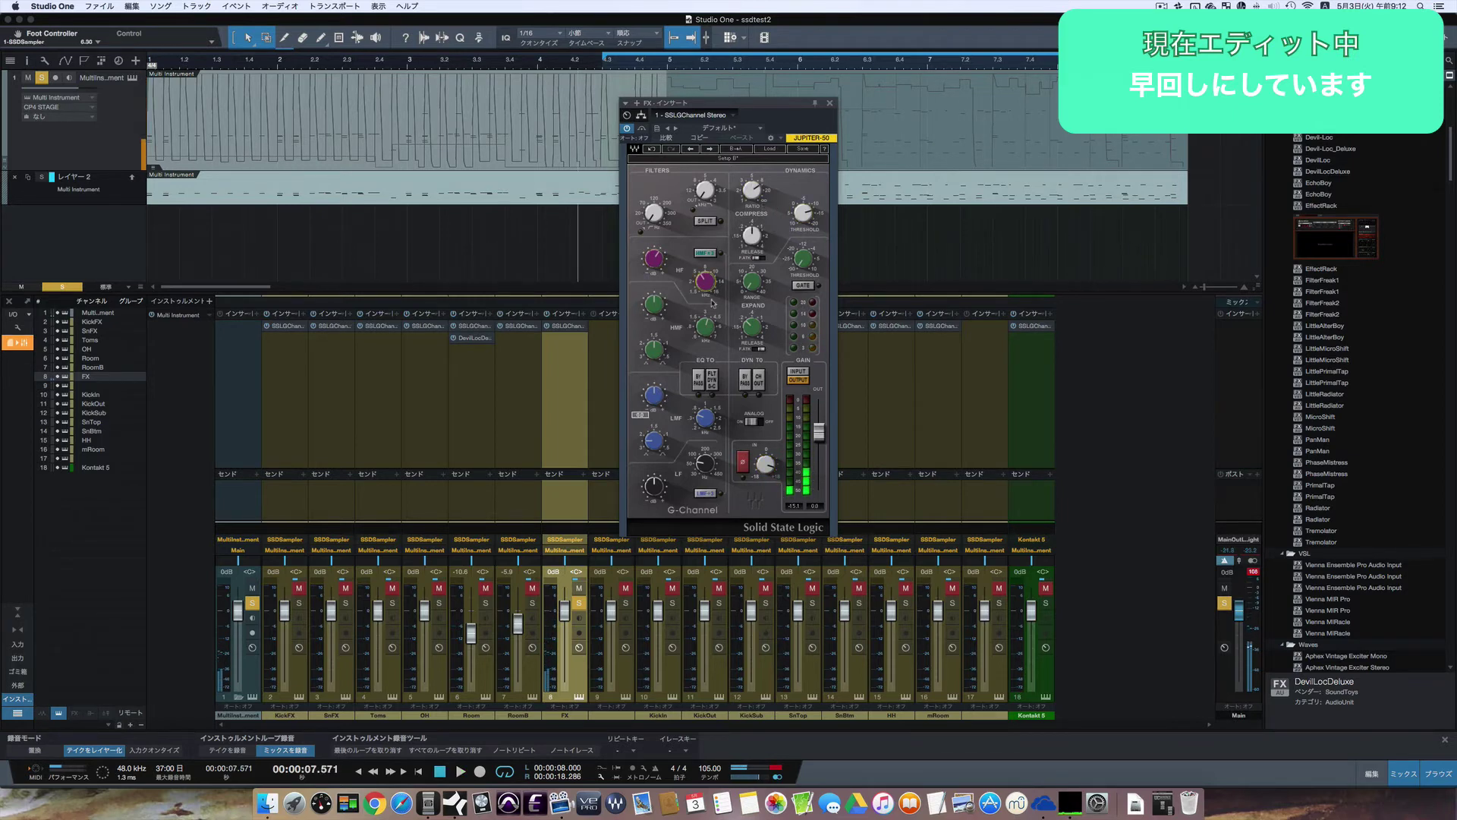
- Load the CLA Kick 3 preset in the KickIn channel's SSLGChannel and play the soloed channel back
key(Down)
key(Down)
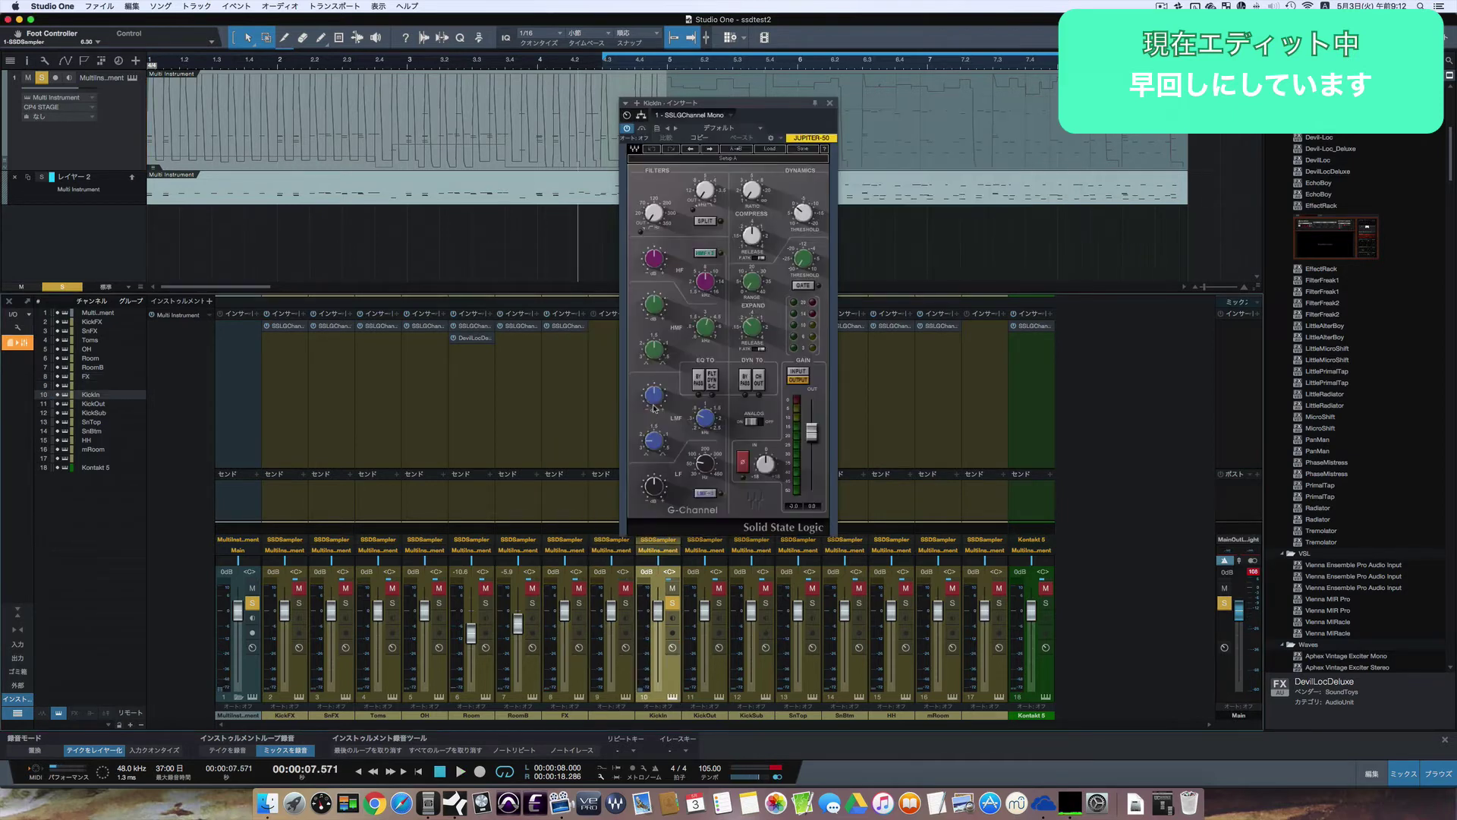
click(768, 150)
mouse_move(811, 403)
click(922, 400)
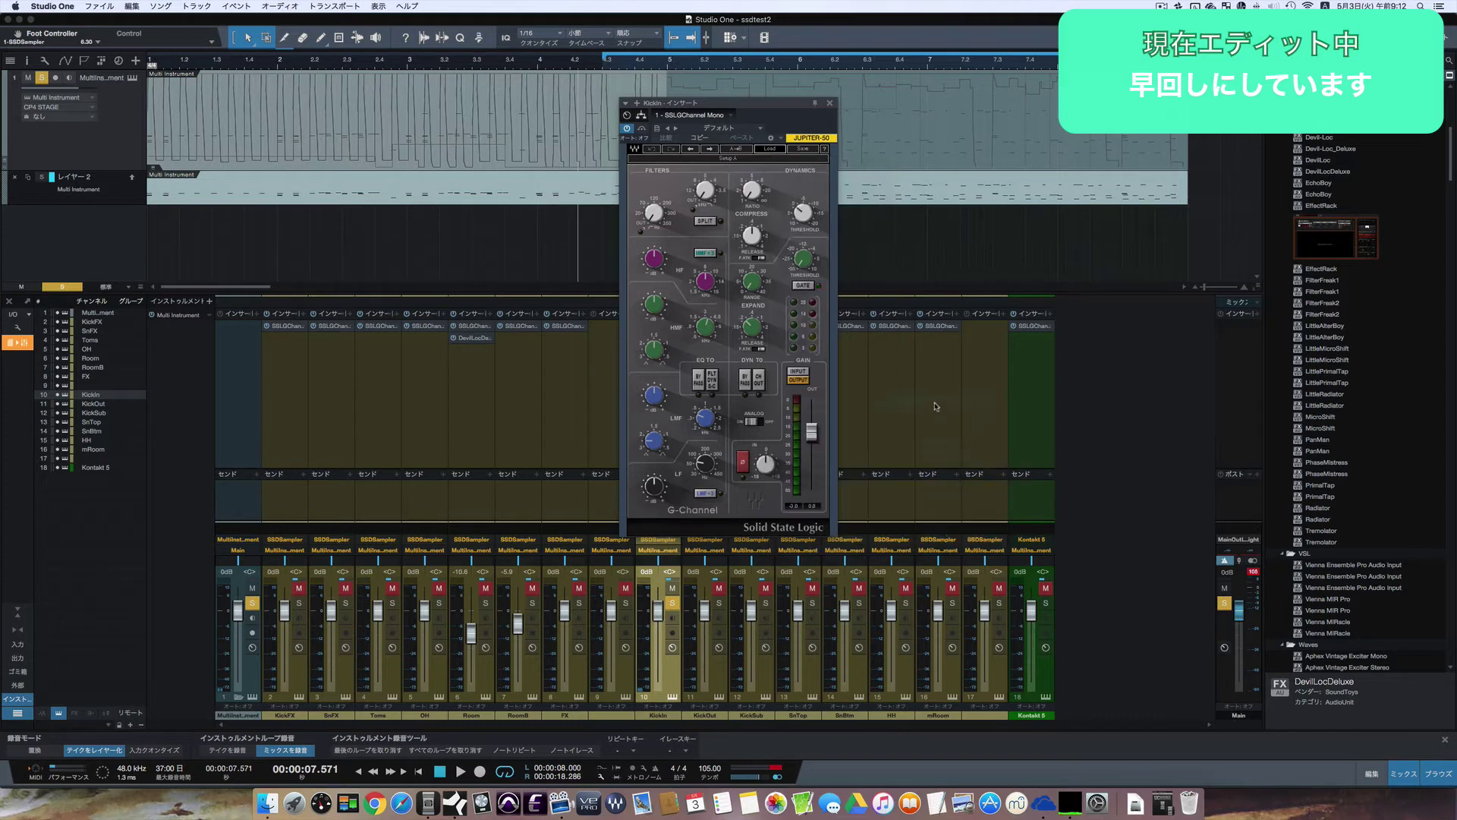
key(space)
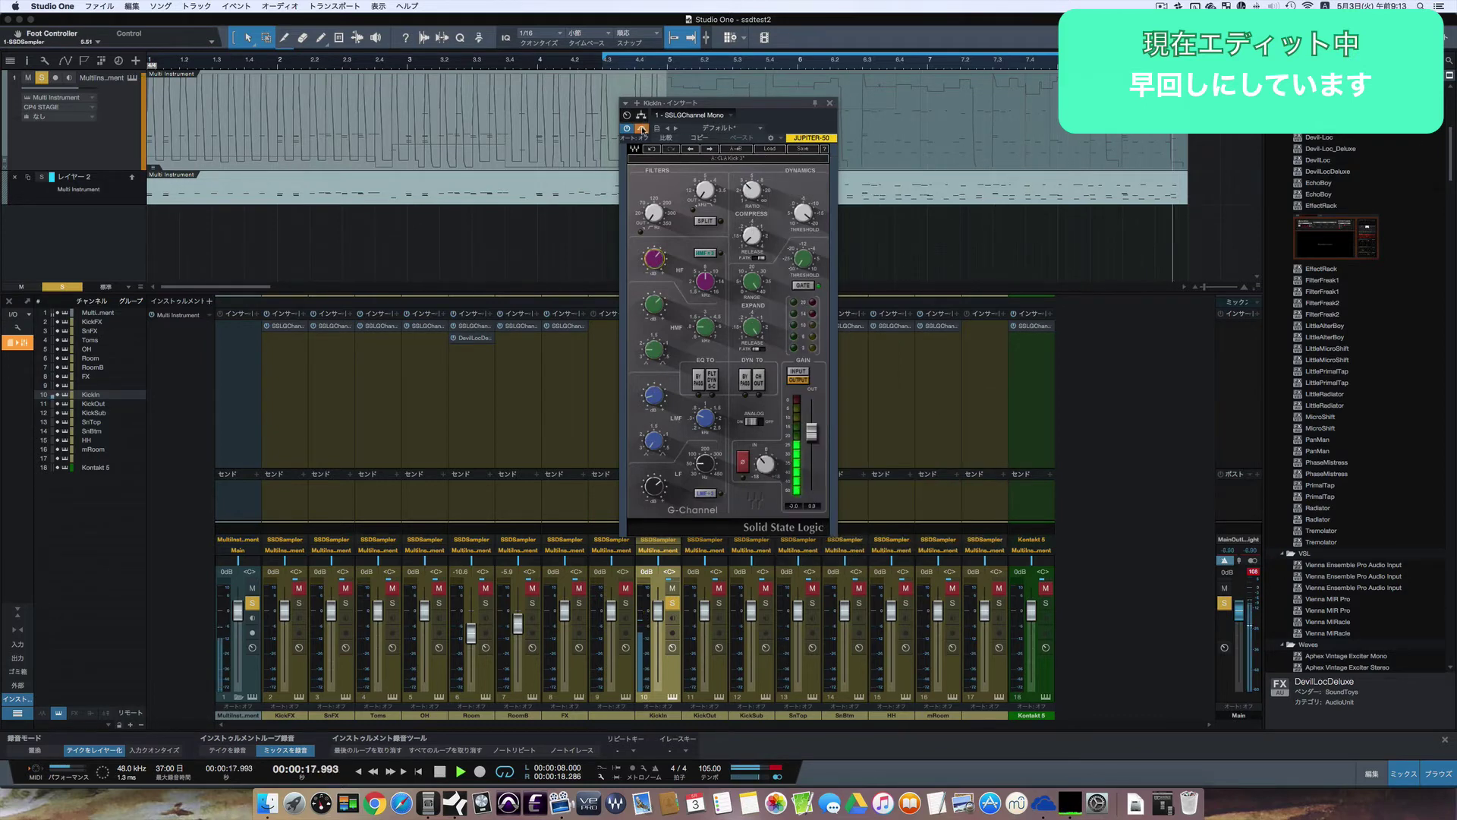
- Load the CLA Kick 3 preset in the KickOut channel's SSLGChannel during soloed playback
key(Down)
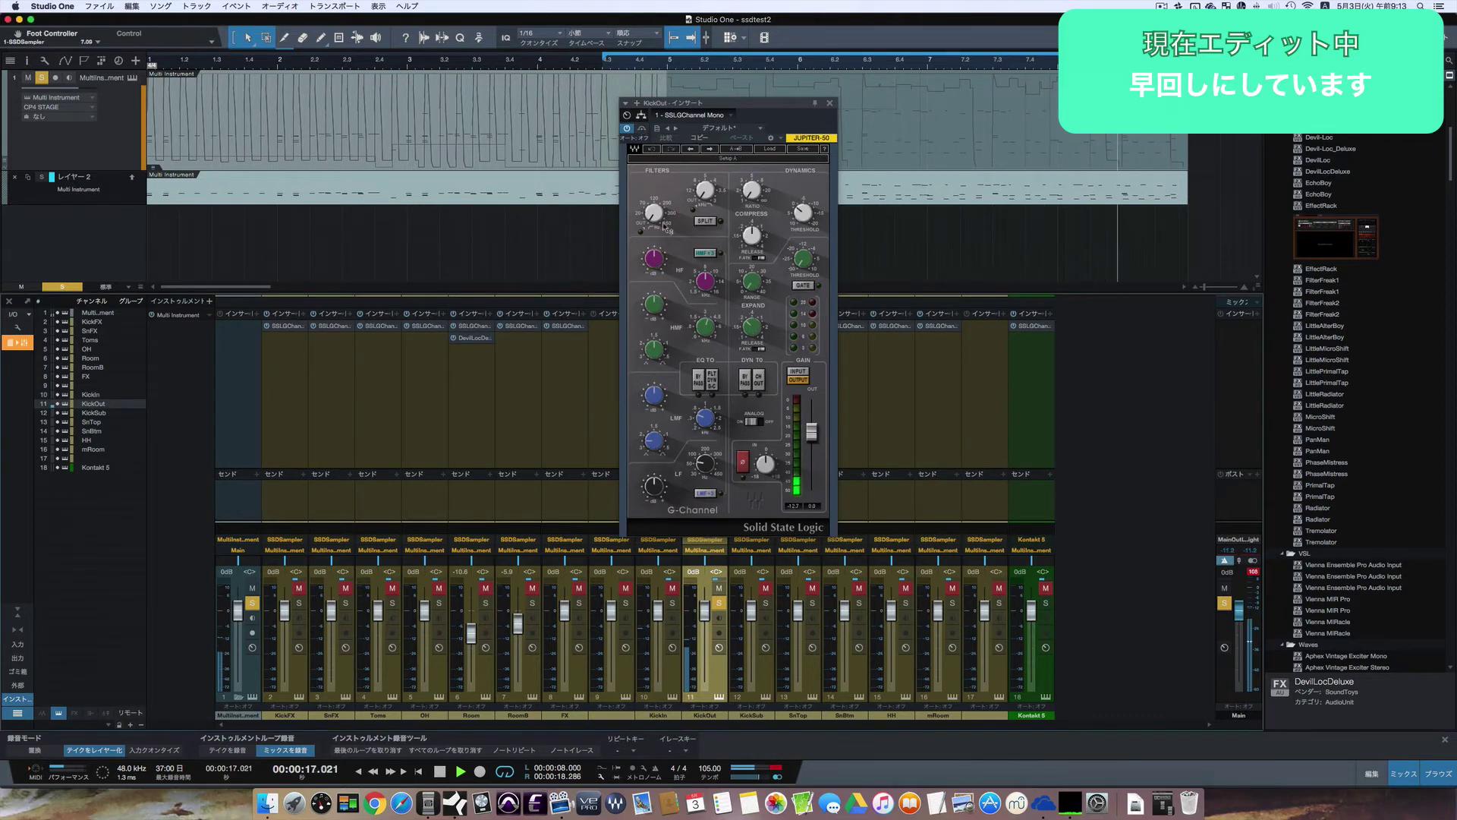
click(769, 148)
mouse_move(835, 398)
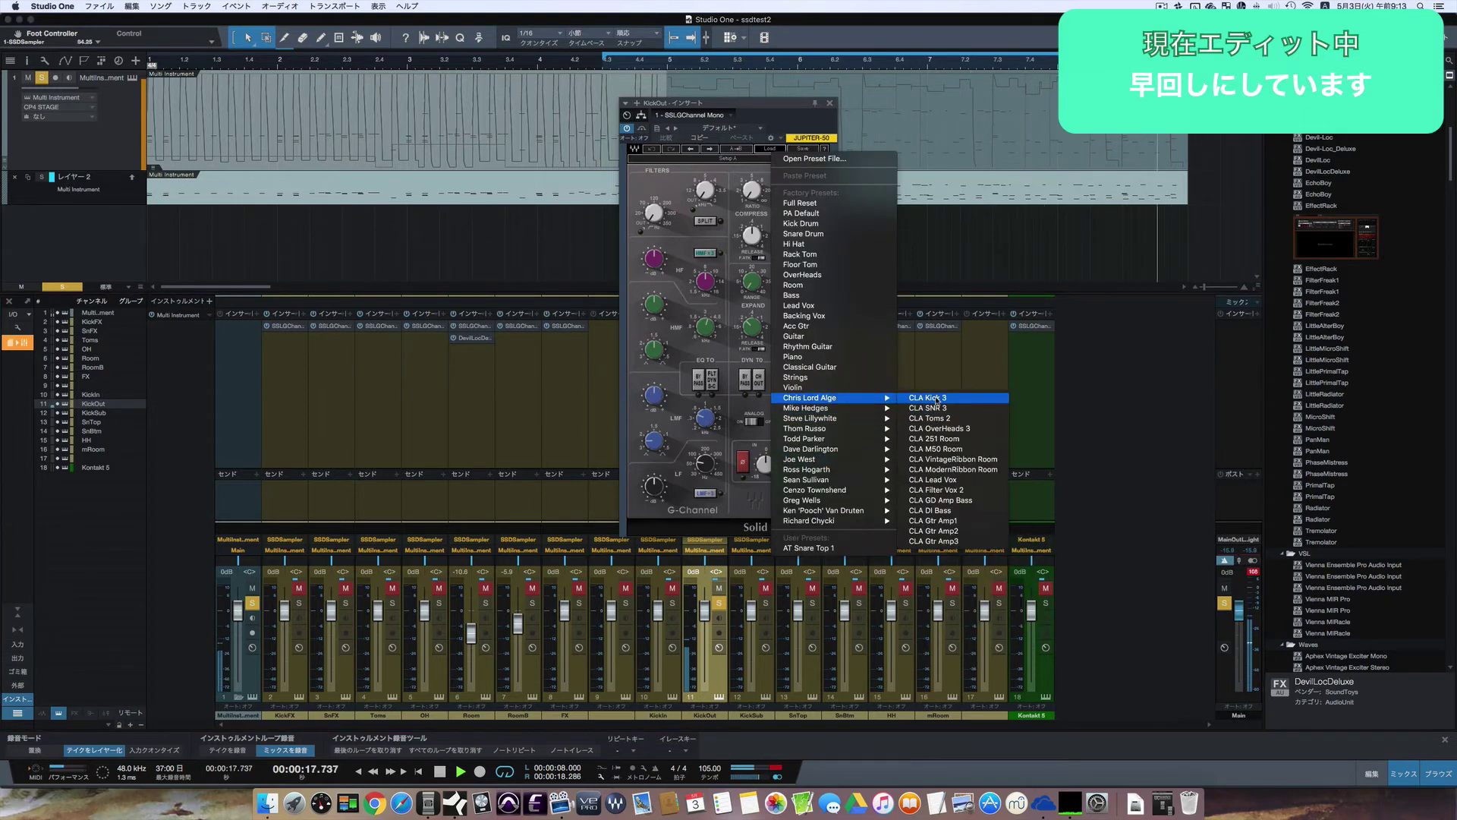
click(934, 397)
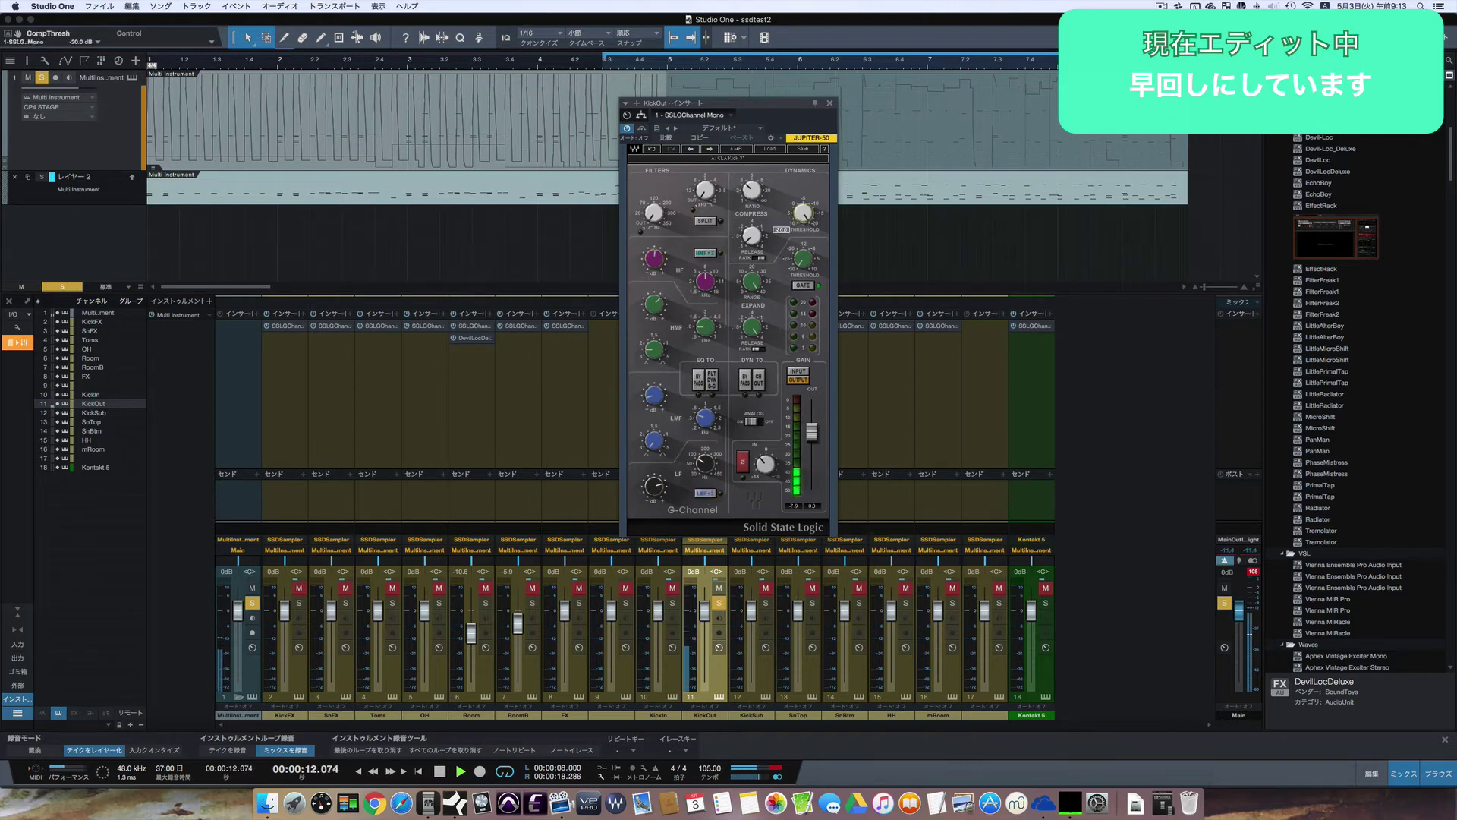
key(space)
- Boost the low-frequency gain in the KickSub channel's SSLGChannel and lower the channel fader to about -6 dB during playback
click(765, 671)
key(space)
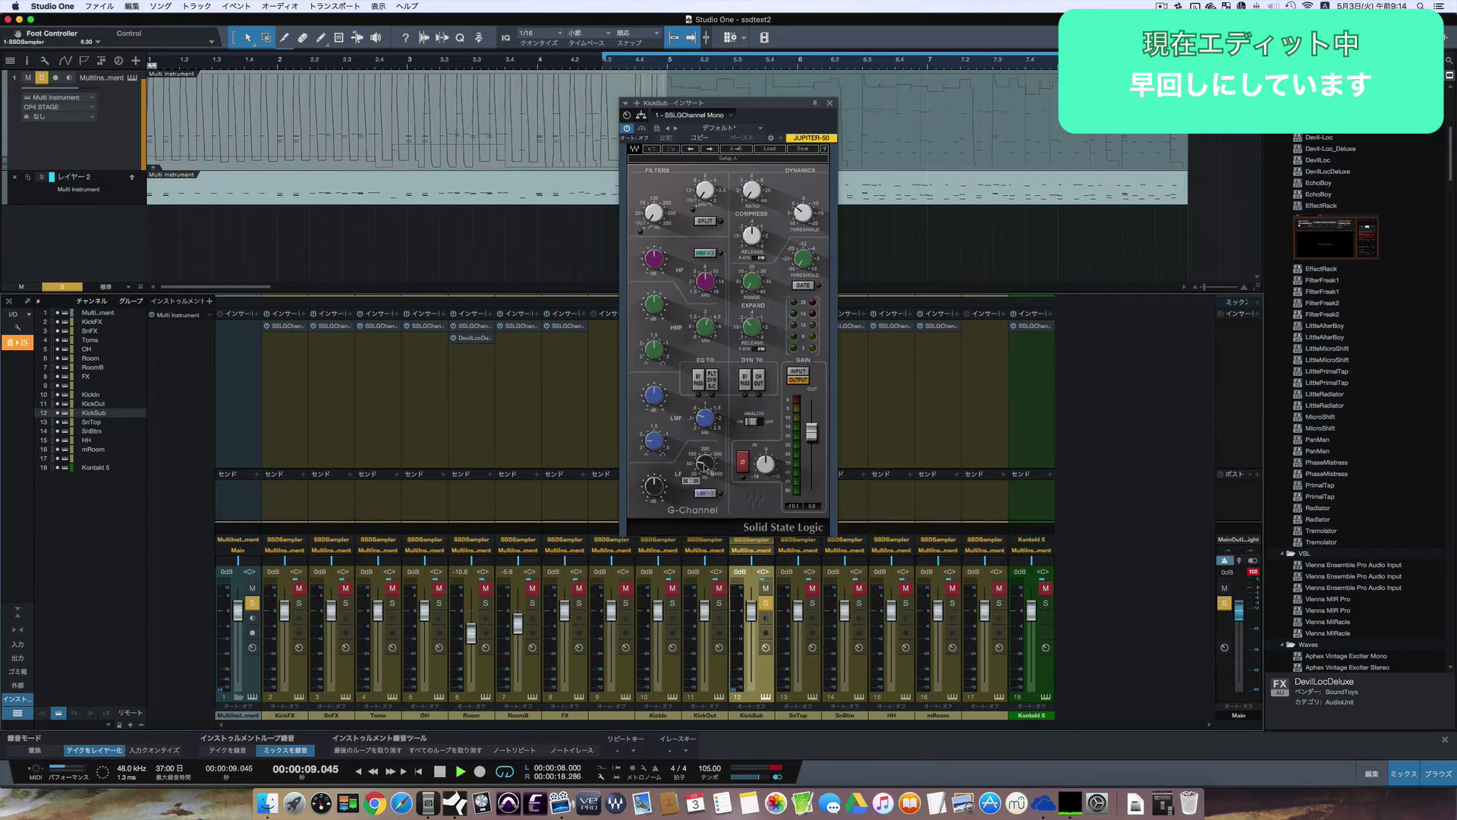
click(702, 469)
drag(655, 487, 654, 464)
drag(751, 610, 751, 624)
click(797, 405)
- Adjust KickSub's compressor ratio and threshold, lower the SSLGChannel output level, and raise the channel fader to about -3 dB
drag(751, 191, 751, 171)
drag(802, 213, 803, 221)
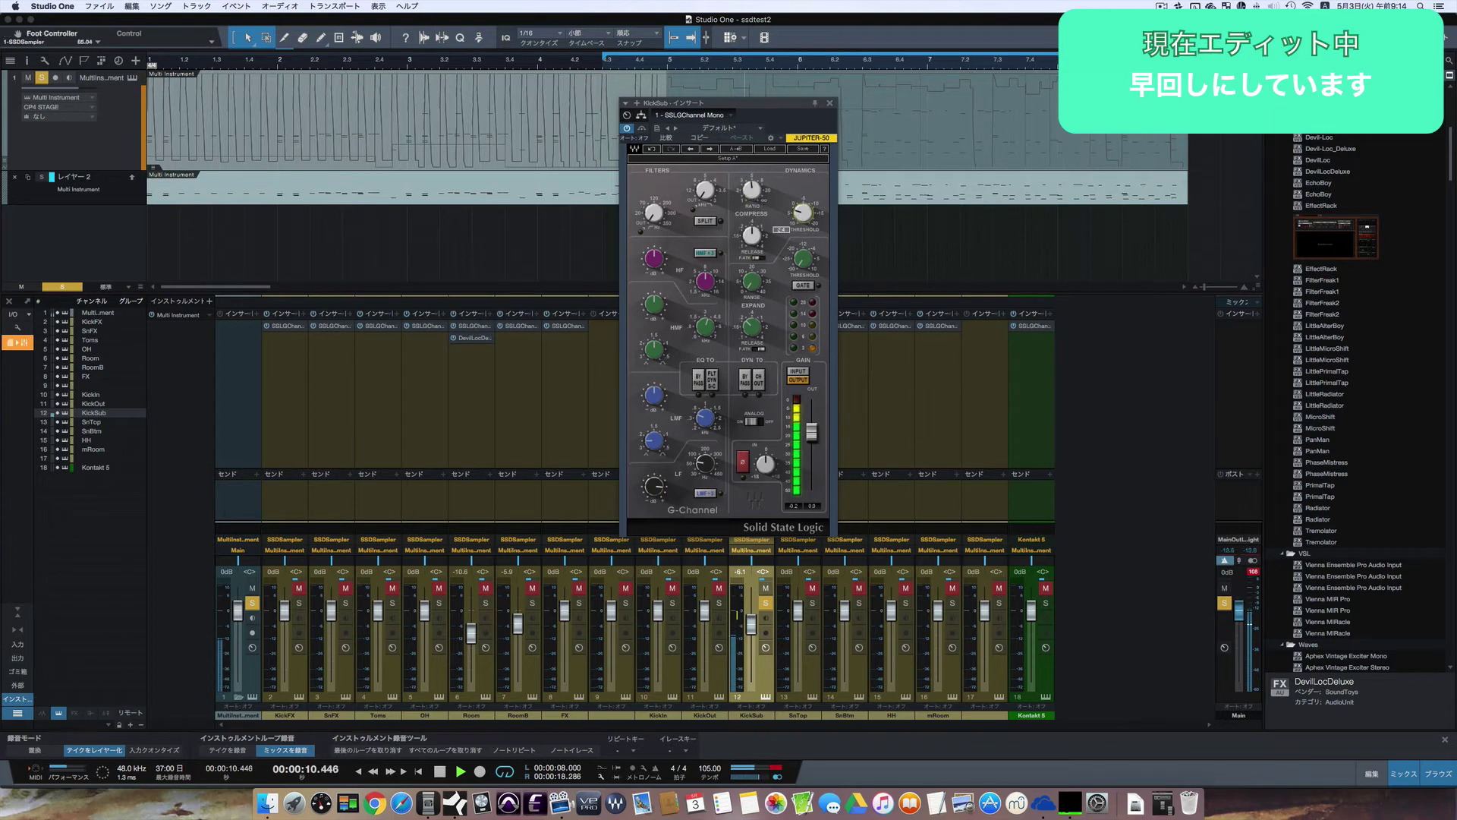
drag(767, 465, 811, 443)
drag(752, 624, 749, 618)
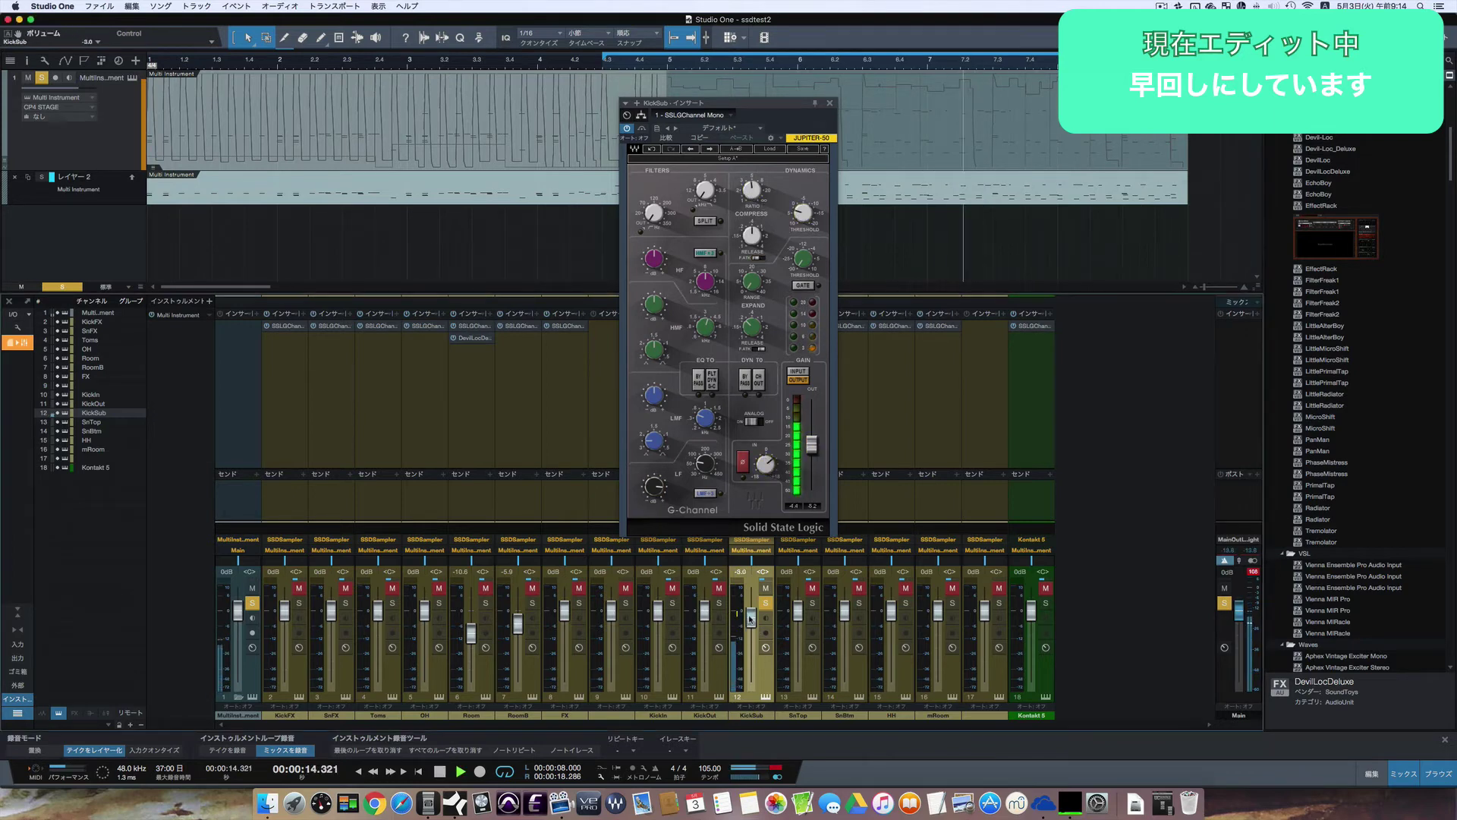
key(space)
- Load the CLA SNR 3 preset in the SnTop channel's SSLGChannel and lower the plug-in's output level during playback
click(810, 677)
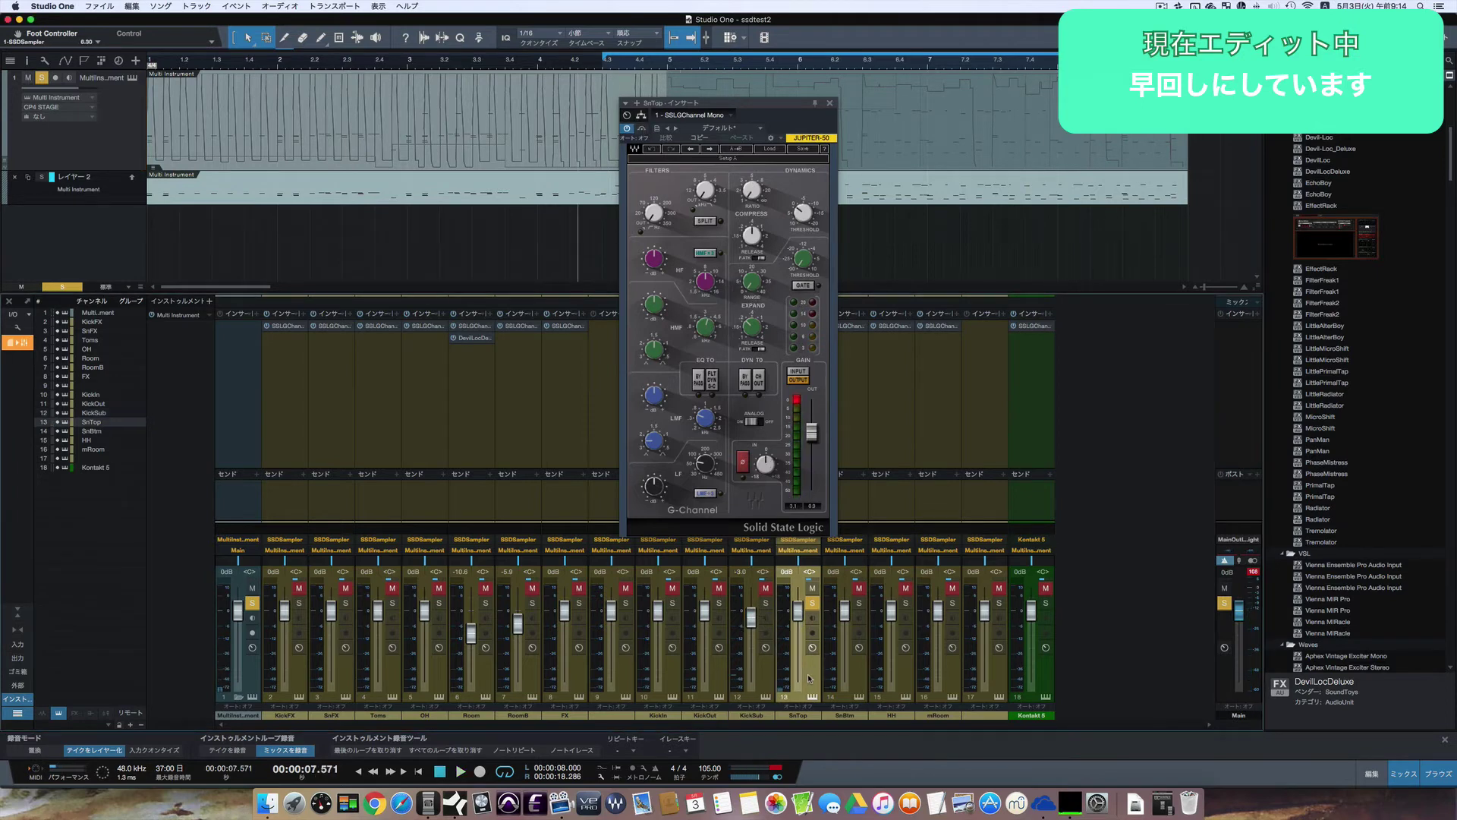
key(space)
click(771, 149)
mouse_move(829, 399)
click(946, 413)
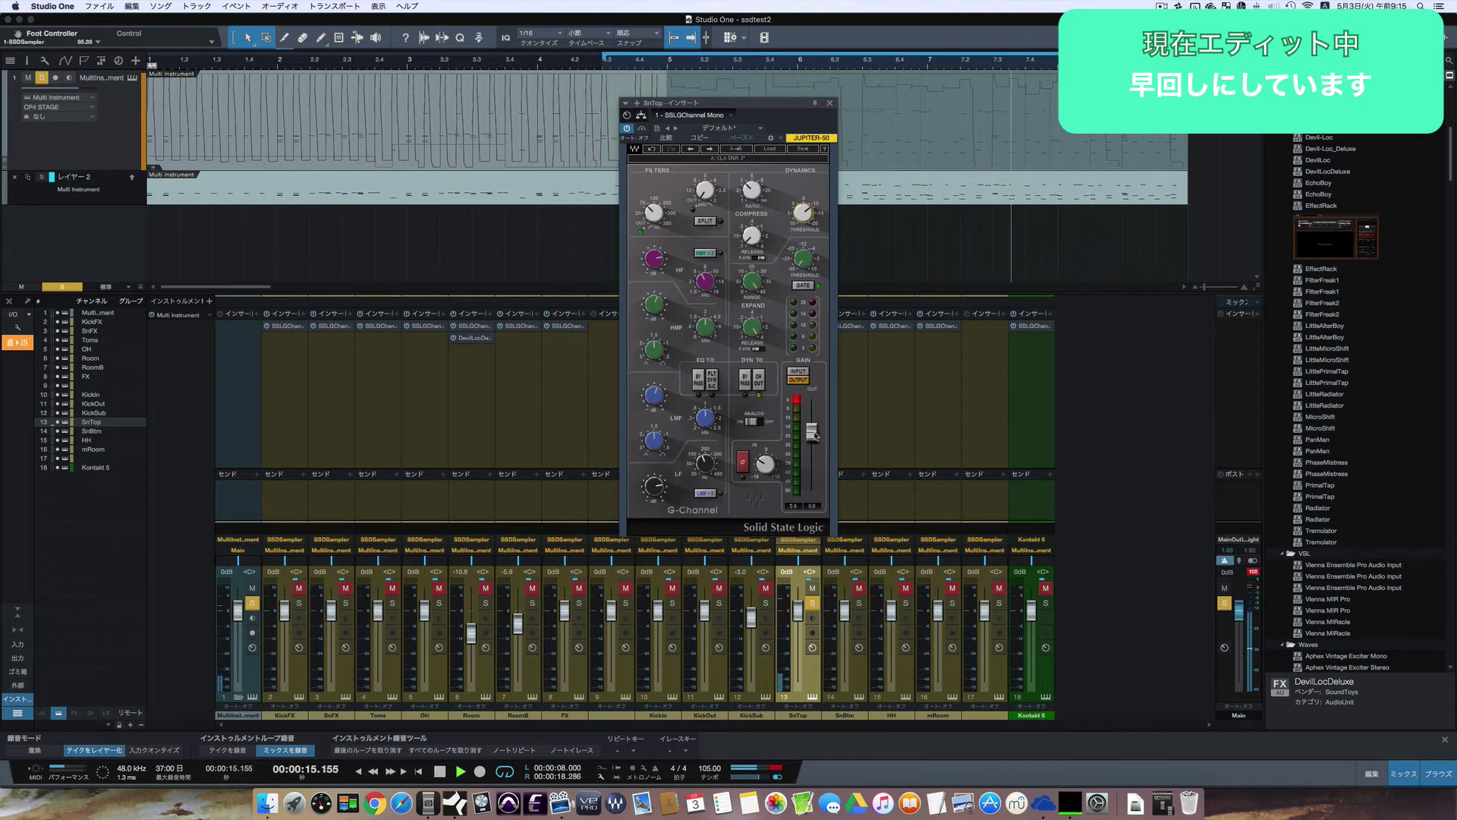
drag(812, 431, 811, 443)
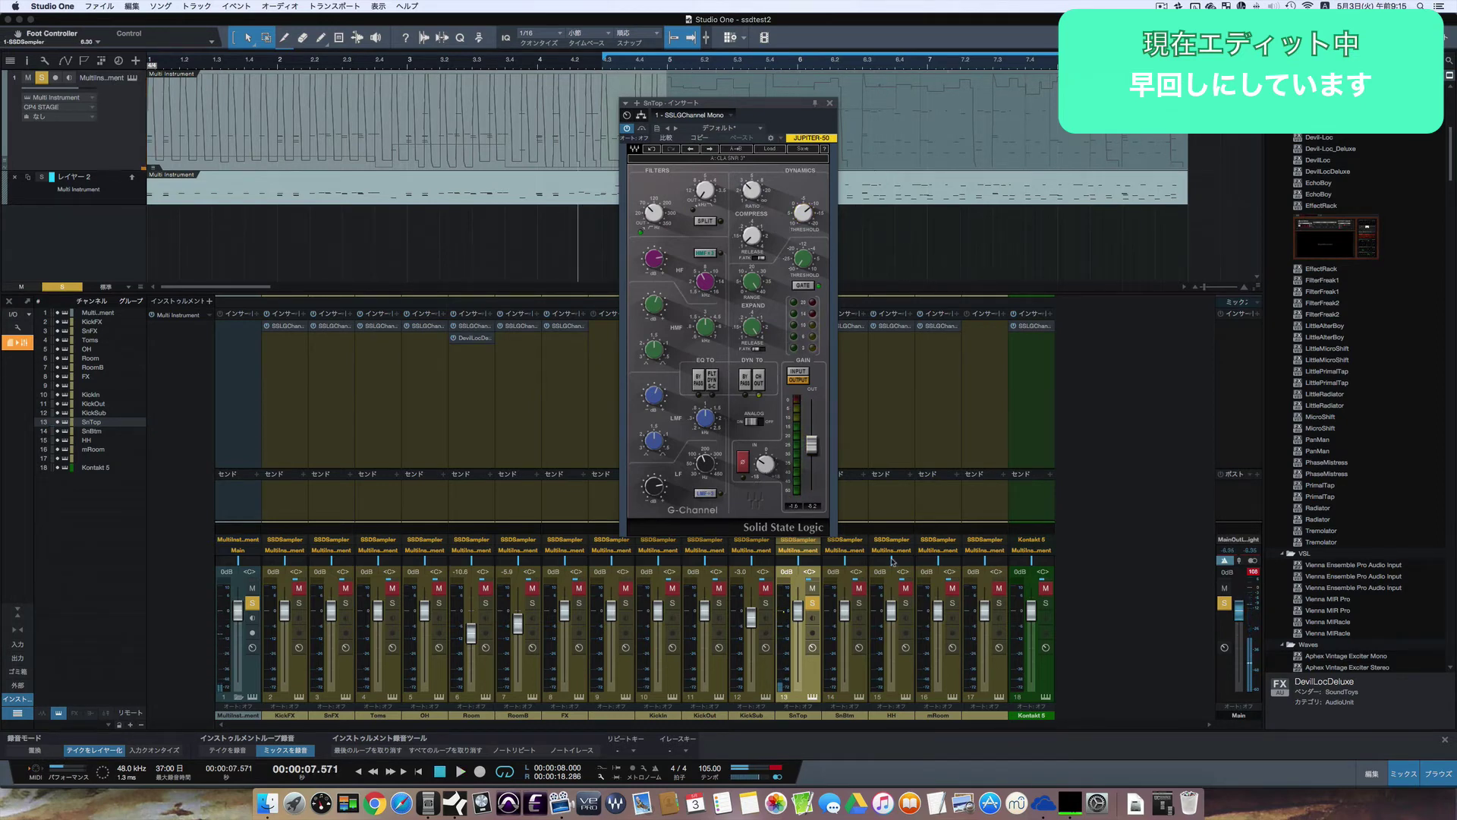
- Load Dave Darlington's Darlington Acoustic Snare preset in the SnBtm channel's SSLGChannel and start playback
click(844, 554)
click(770, 149)
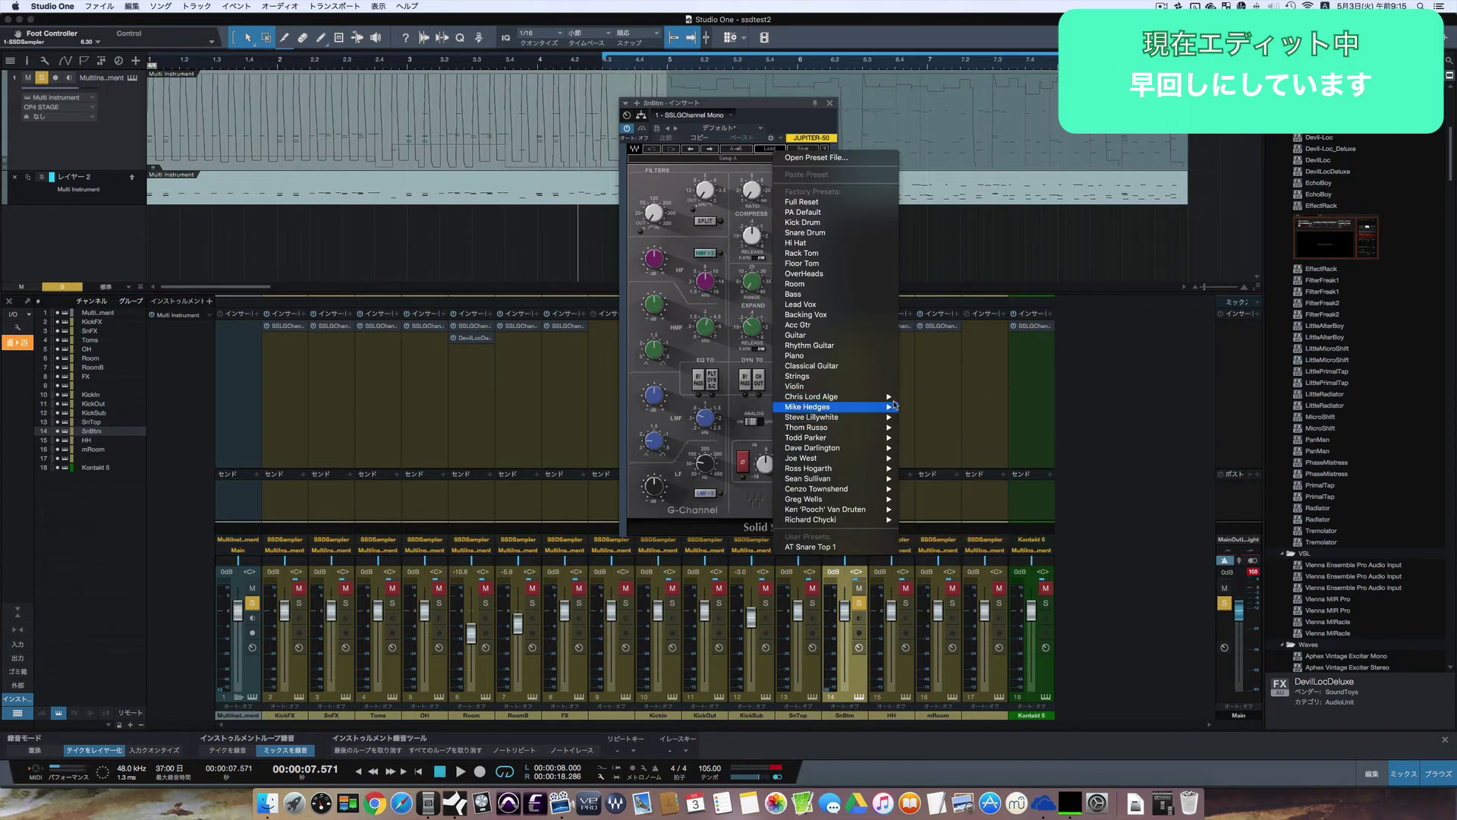
mouse_move(827, 450)
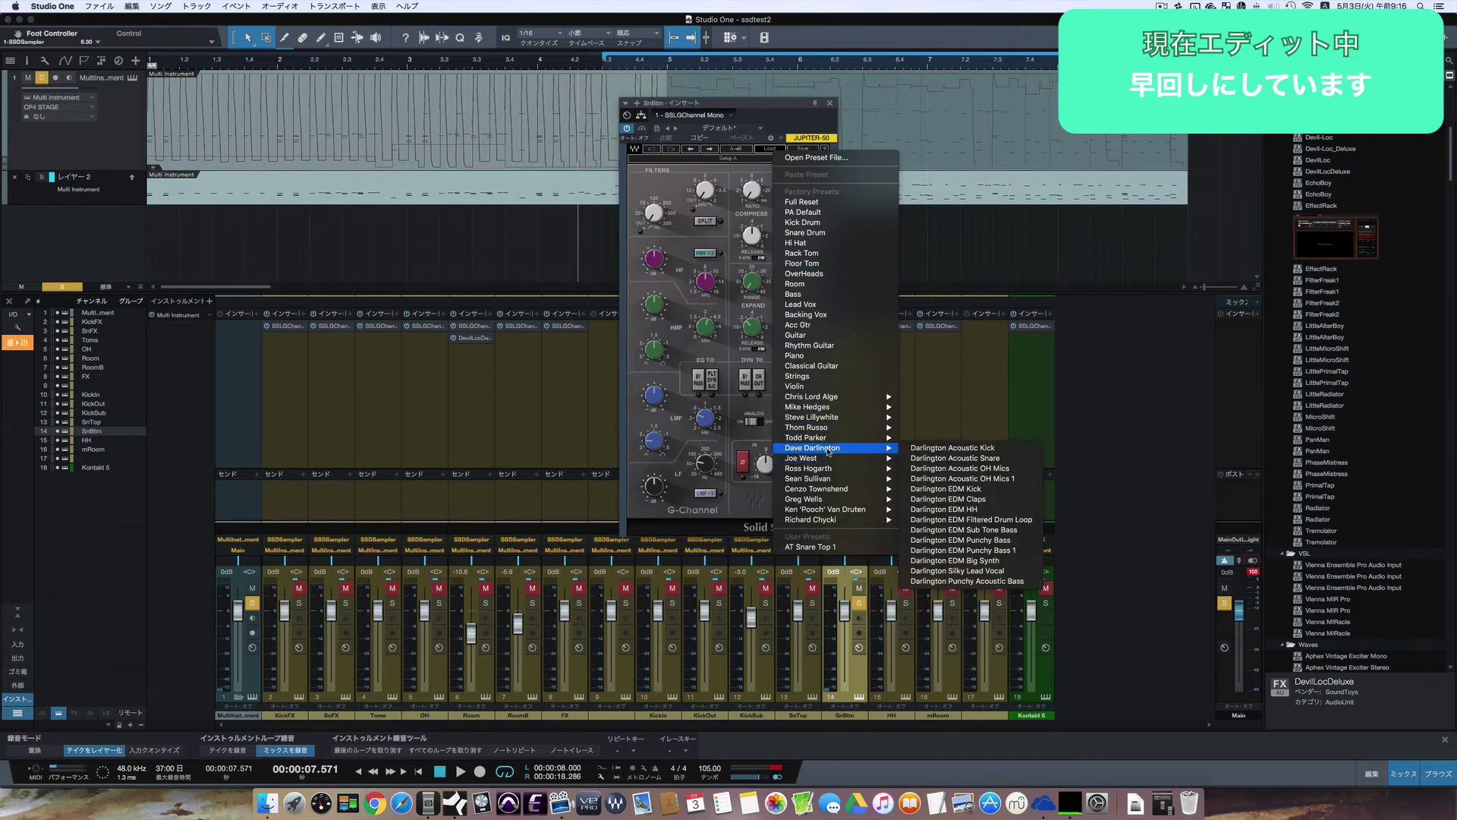
click(939, 458)
key(space)
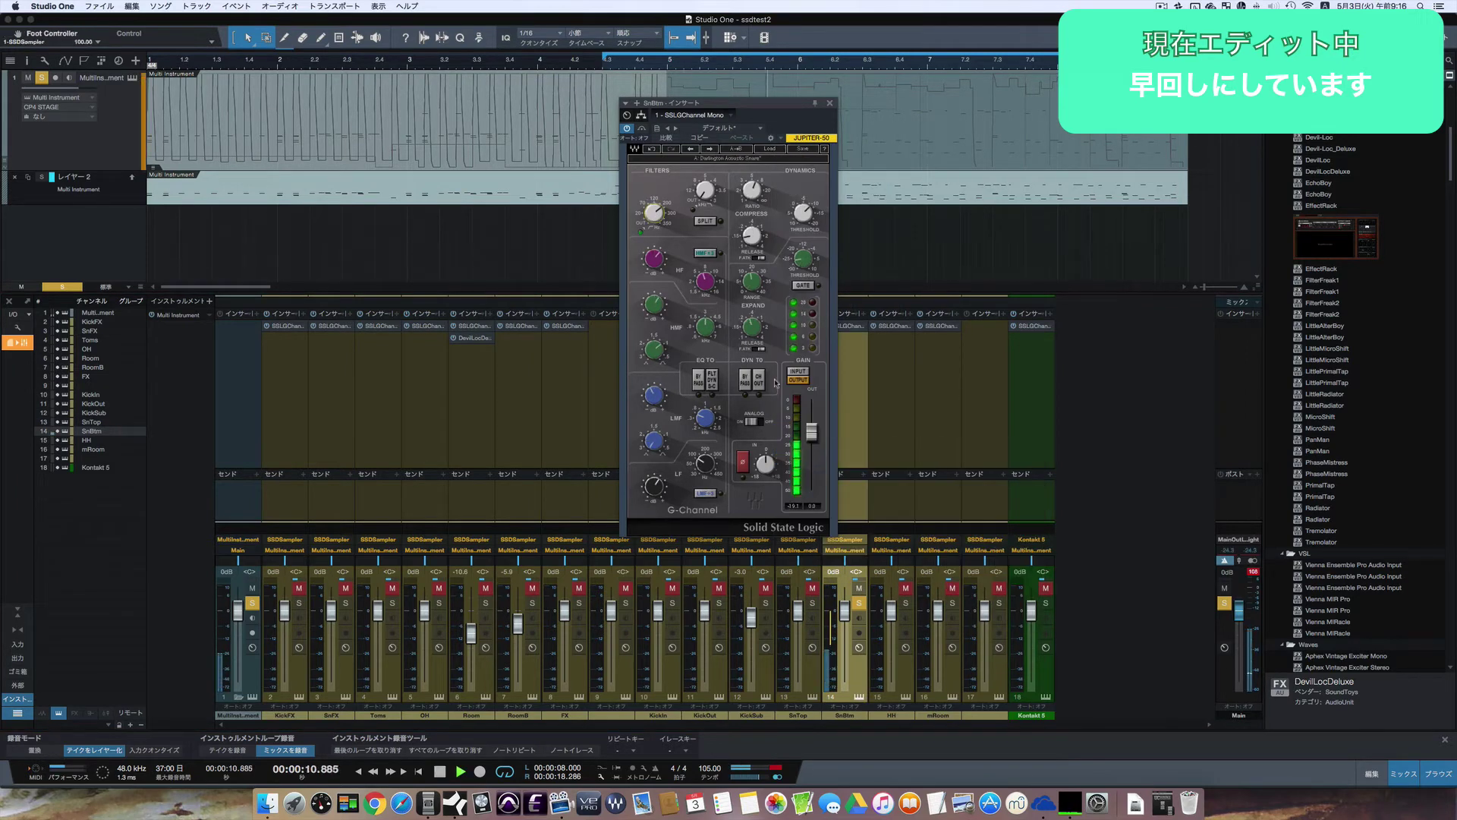
- Adjust SnBtm's expander range, compressor threshold and input trim in SSLGChannel, and lower the channel fader to about -2.2 dB
drag(753, 280, 753, 305)
drag(765, 465, 767, 448)
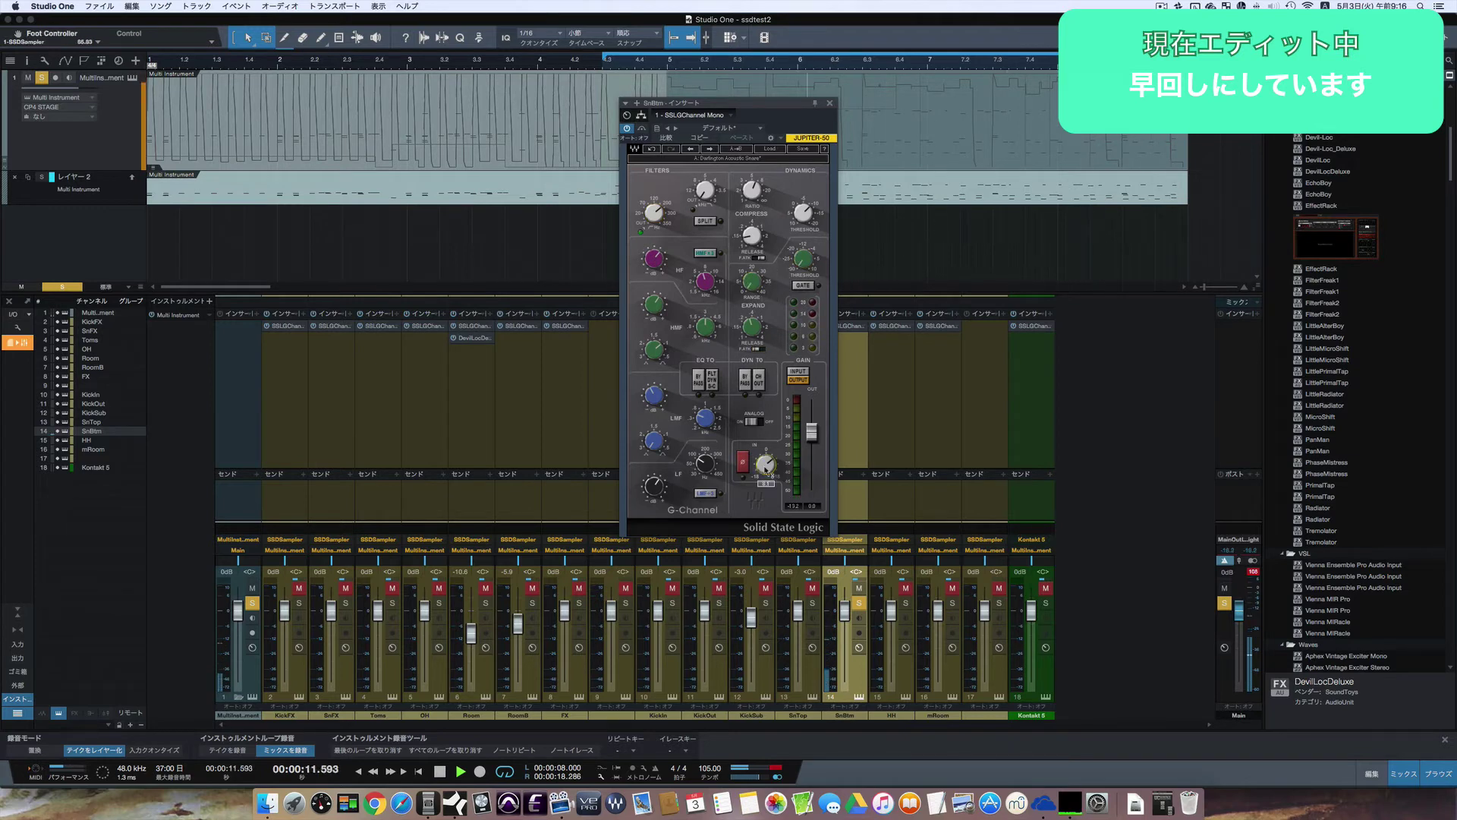
drag(845, 610, 844, 616)
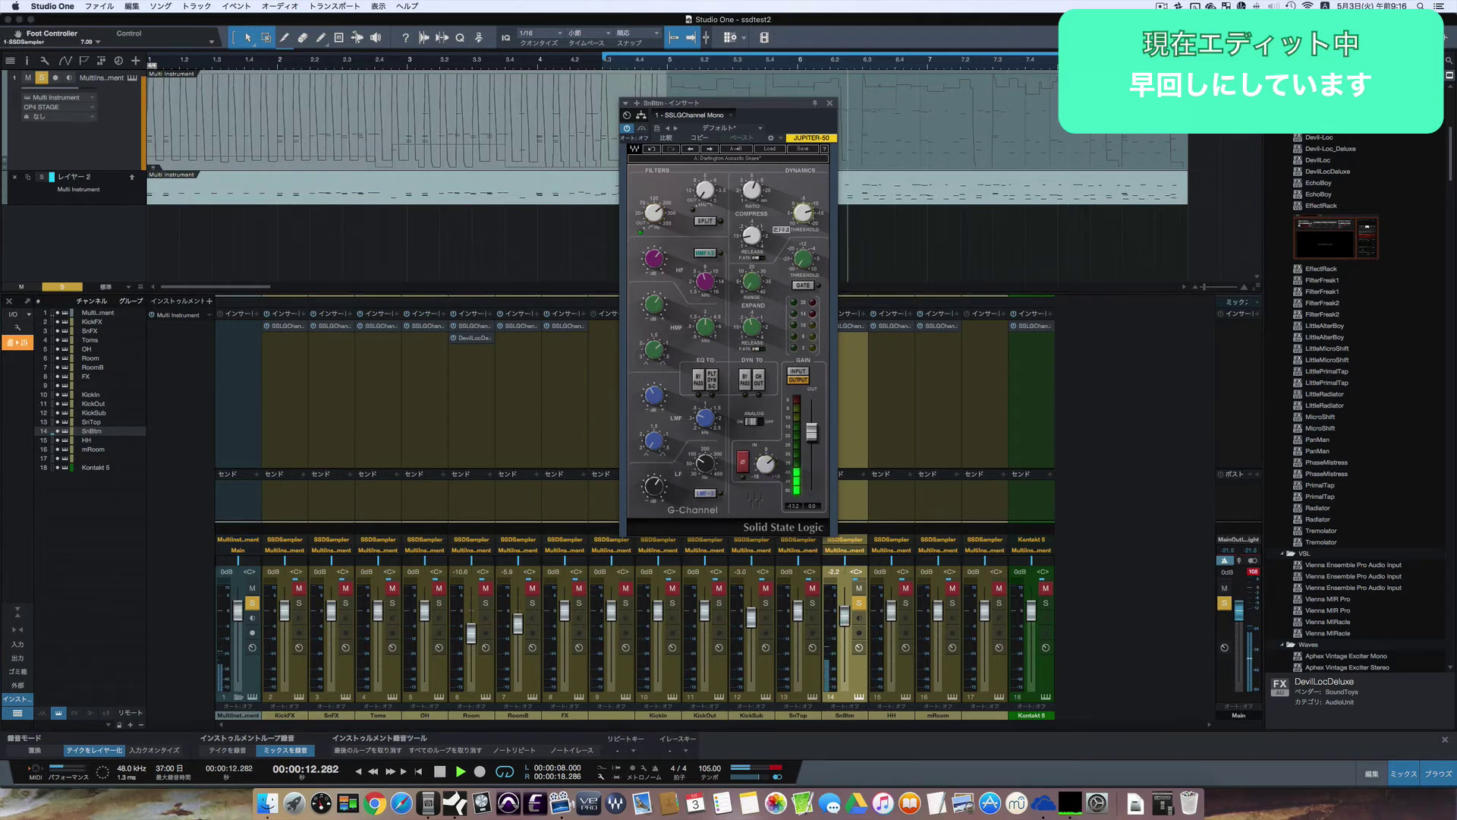
key(space)
- Load the Hi Hat preset in the HH channel's SSLGChannel, play it back, and close the plug-in window
click(905, 685)
click(769, 148)
mouse_move(840, 398)
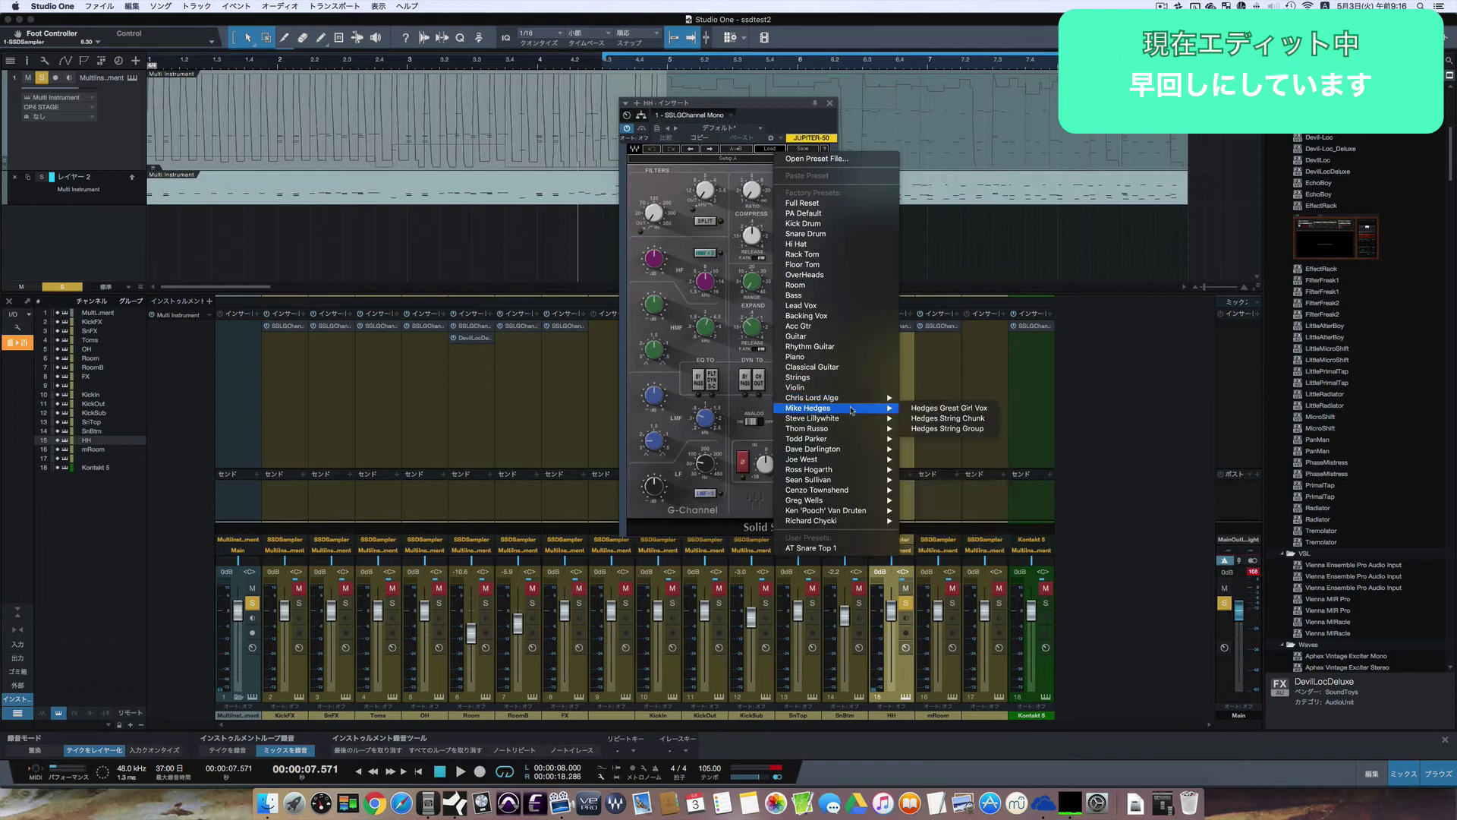
click(796, 243)
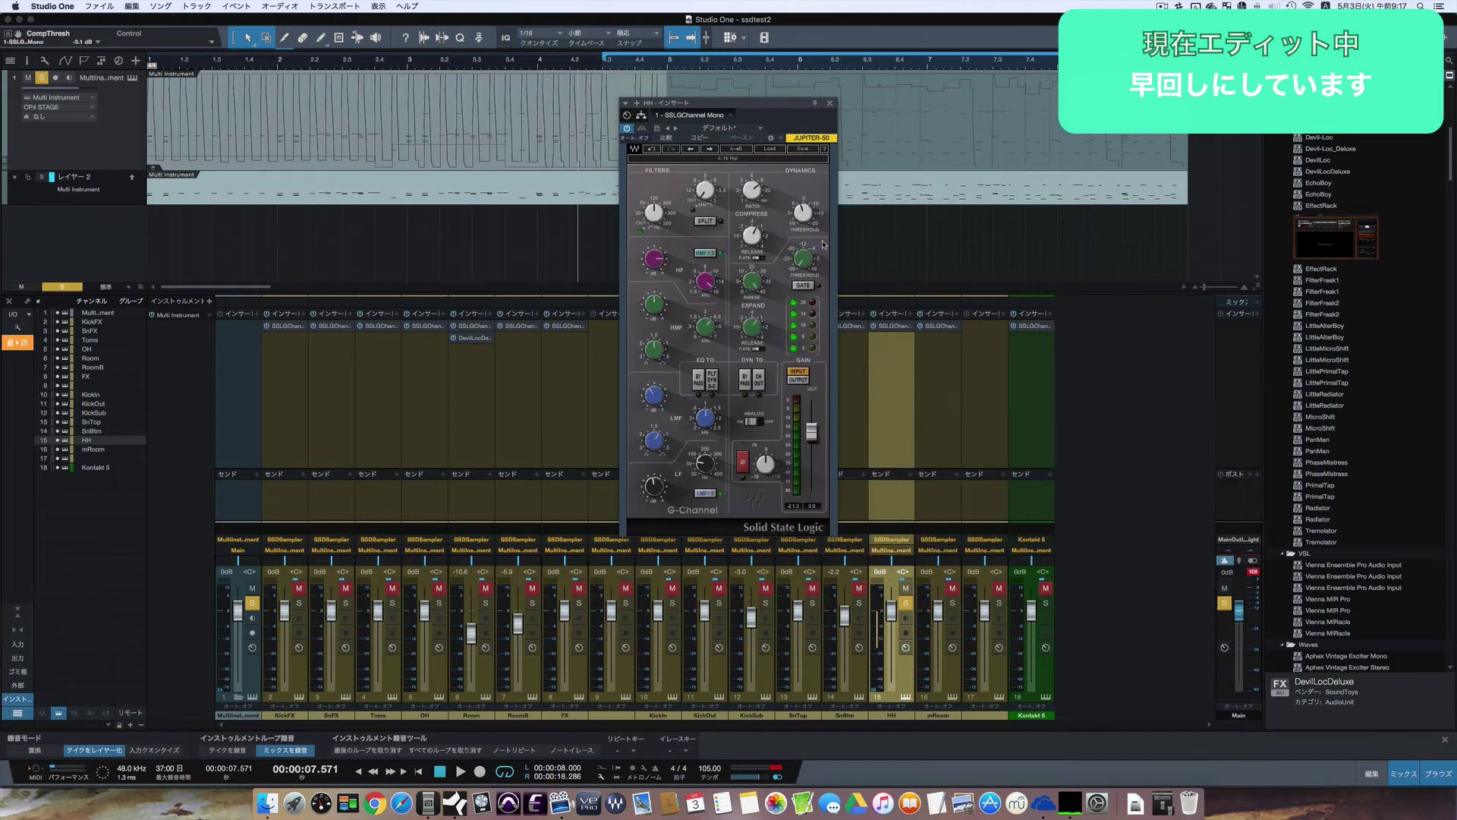
key(space)
click(831, 107)
key(space)
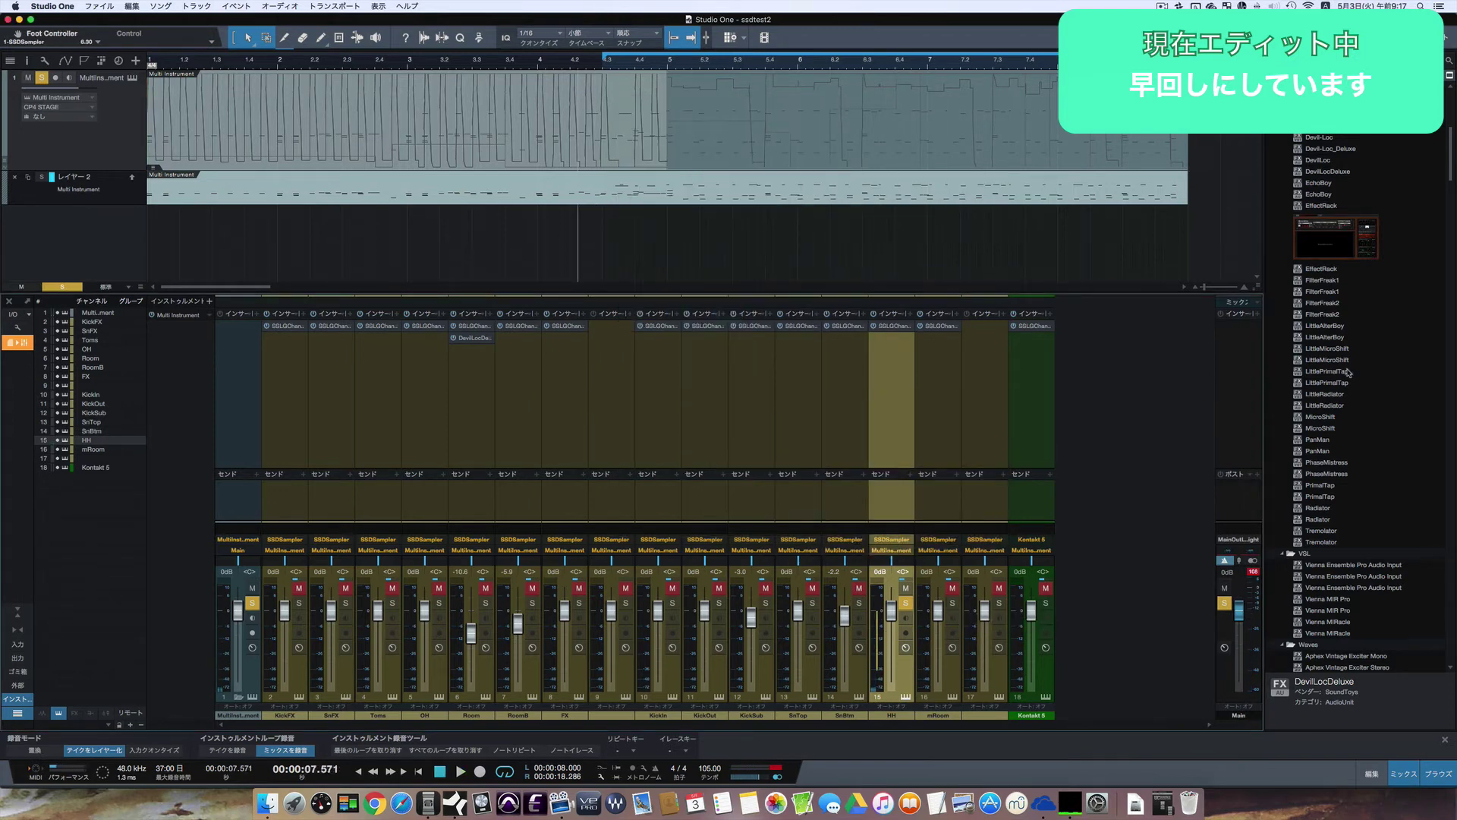
- Insert Slate Digital's Virtual Mix Rack on the HH channel, load the Warm Hi Hat 1 drum preset, and raise the fader to about +4 dB
scroll(1349, 372, down, 10)
scroll(1349, 372, up, 15)
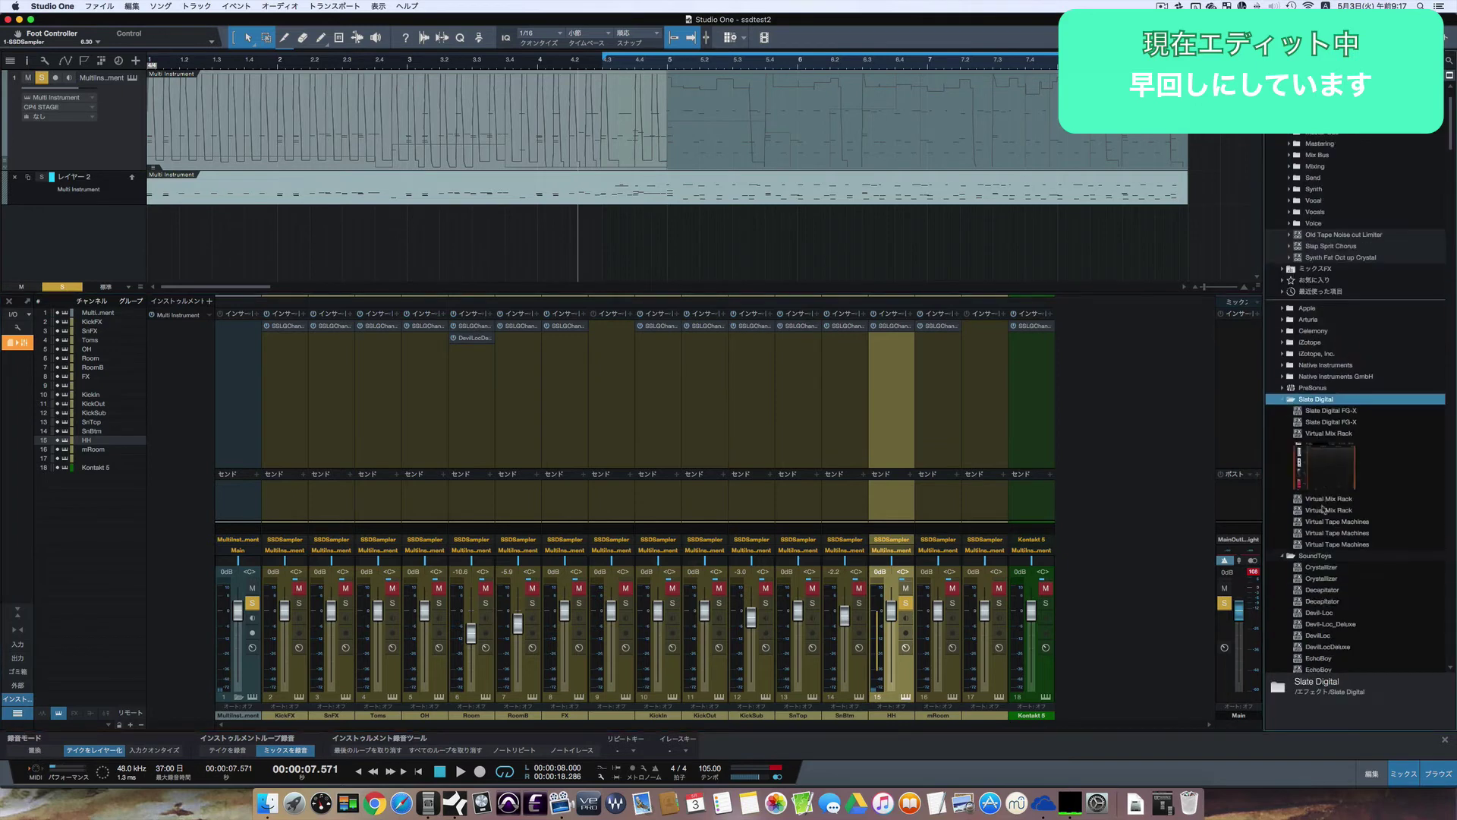
drag(1327, 433, 894, 332)
click(759, 160)
mouse_move(769, 187)
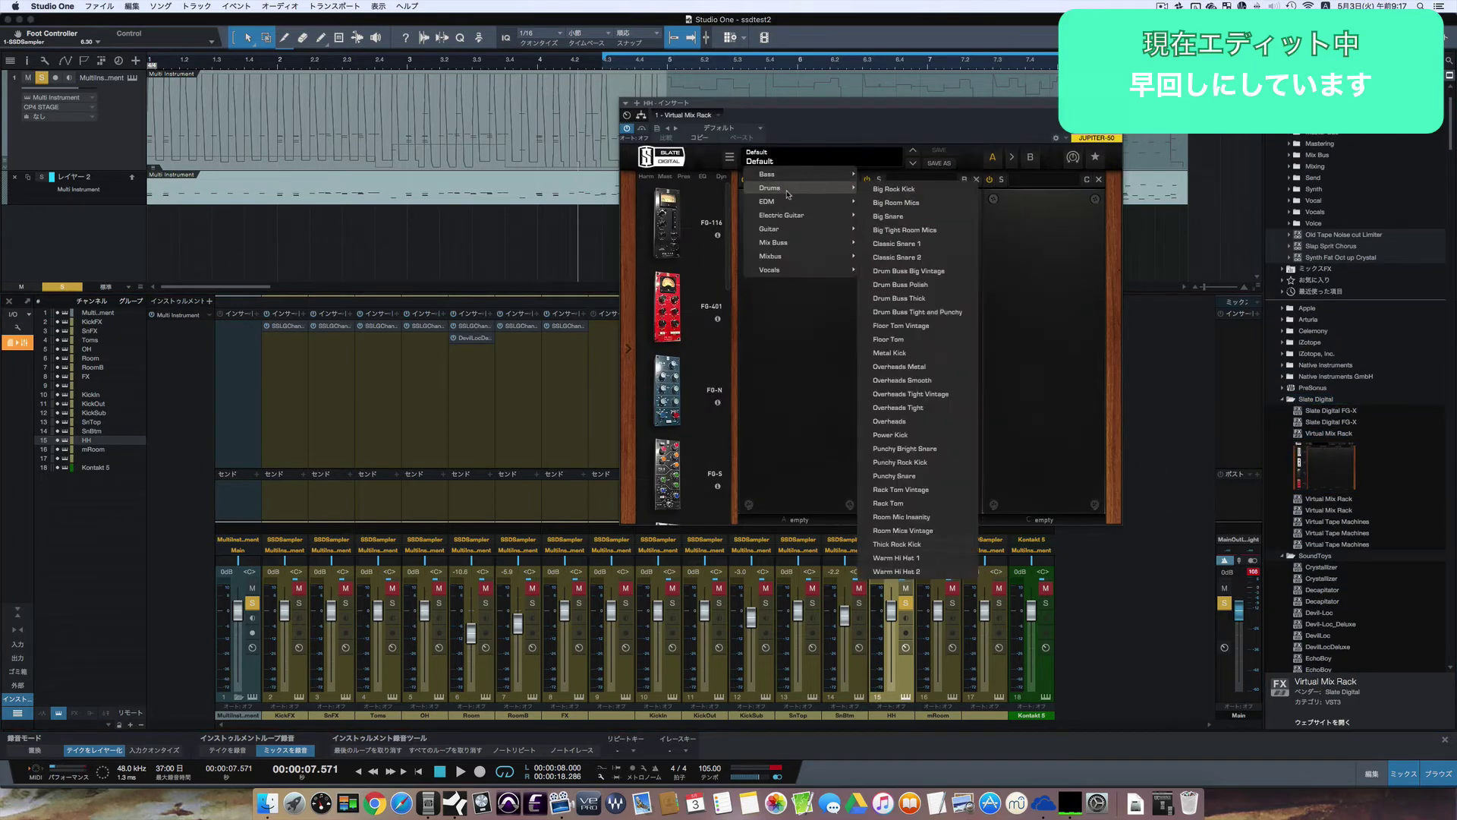
click(895, 558)
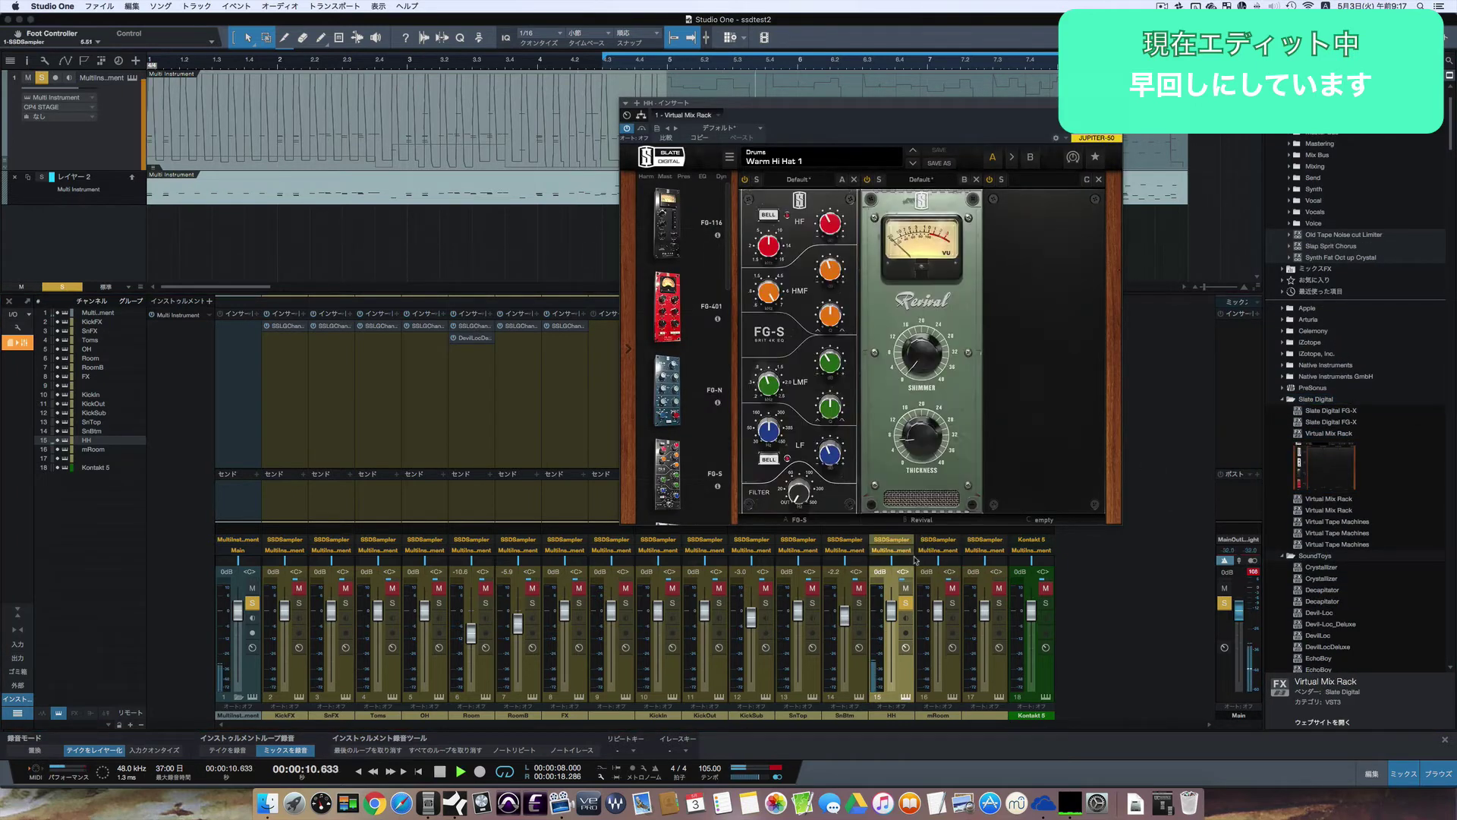
drag(892, 610, 892, 602)
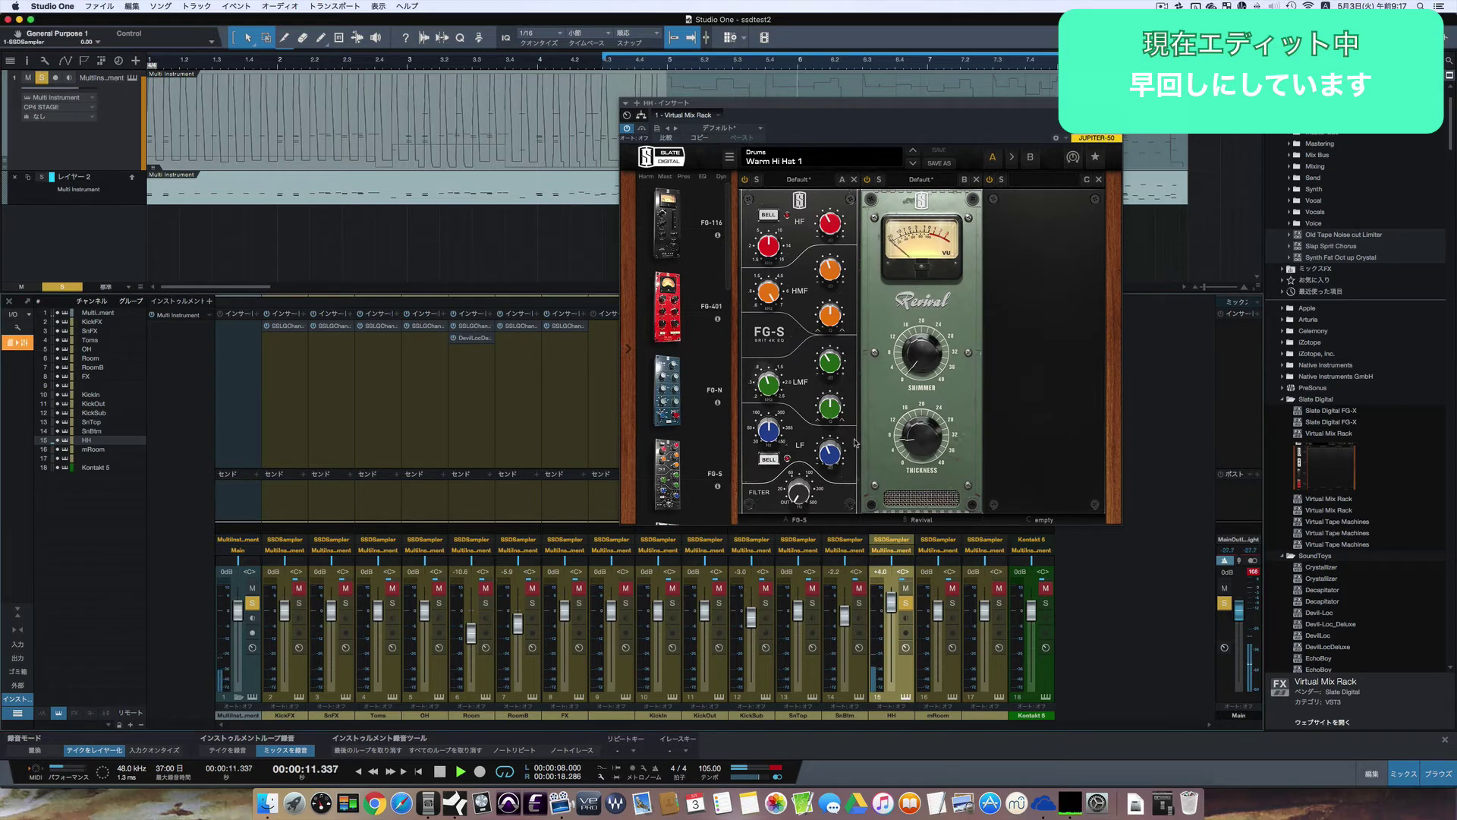
- Load Chris Lord Alge's CLA VintageRibbon Room preset in the mRoom channel's SSLGChannel and close the plug-in window
key(space)
click(1115, 103)
click(947, 357)
click(940, 327)
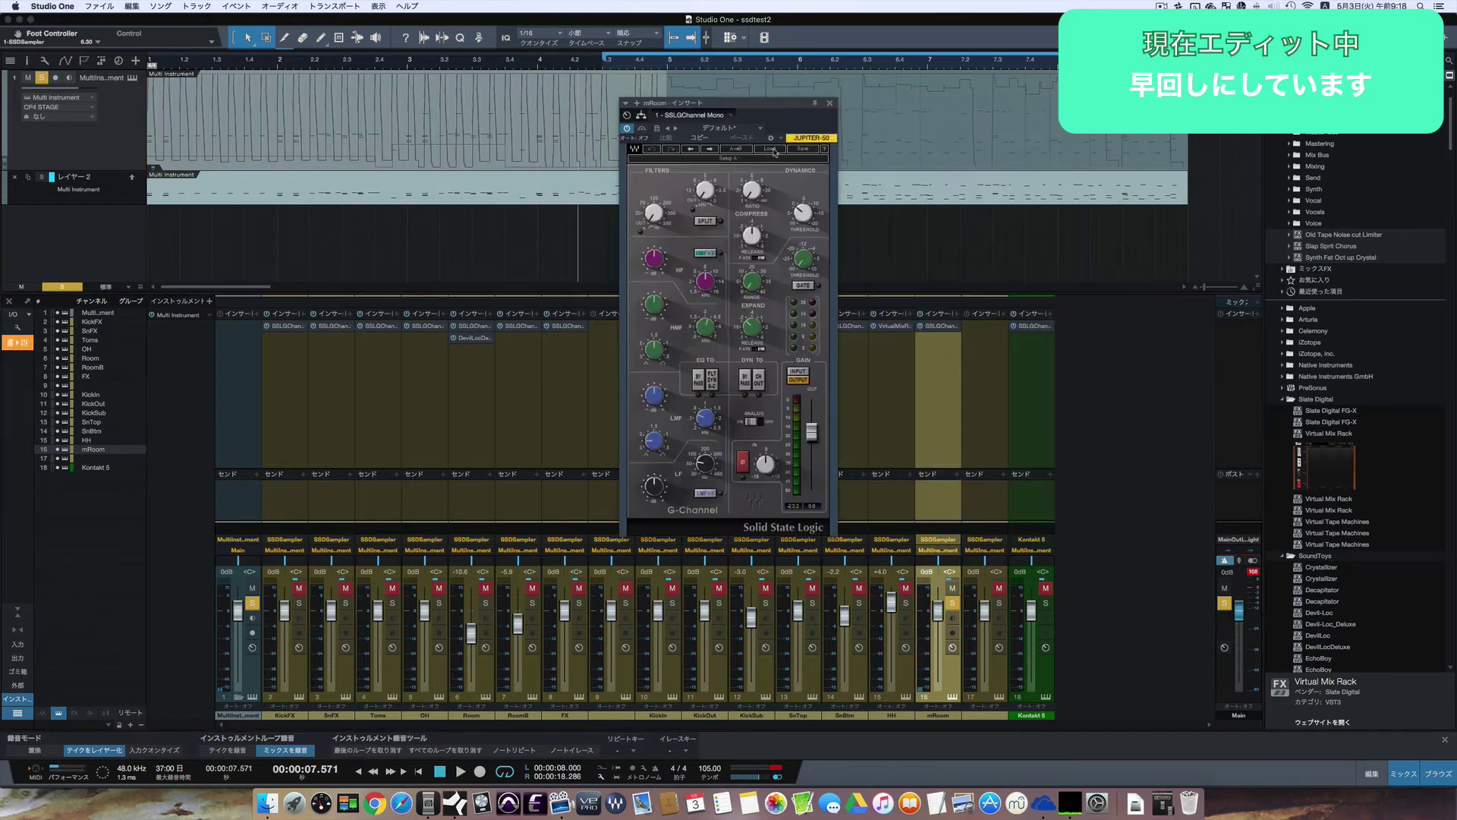
click(769, 149)
mouse_move(835, 398)
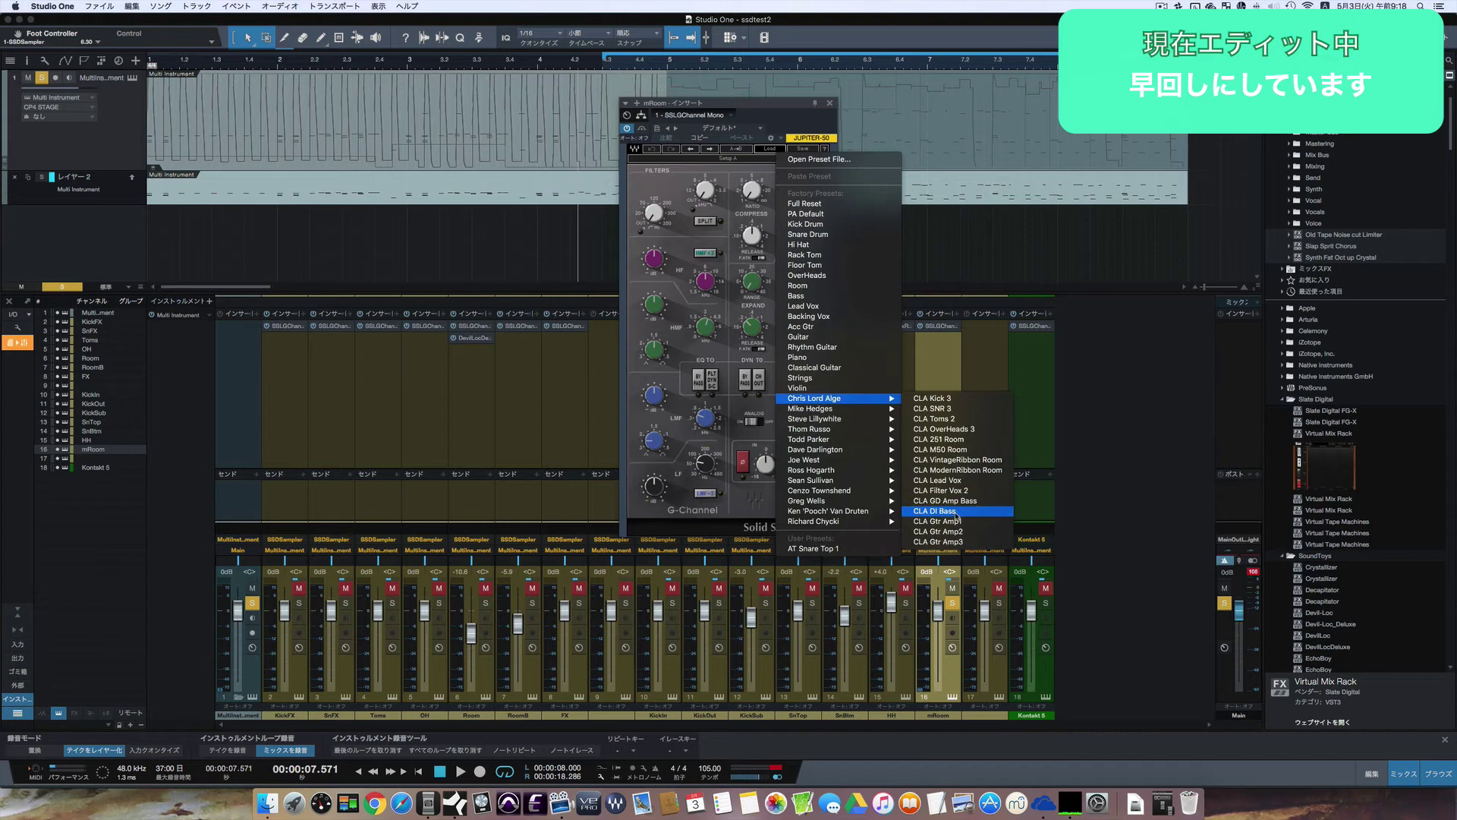
click(957, 460)
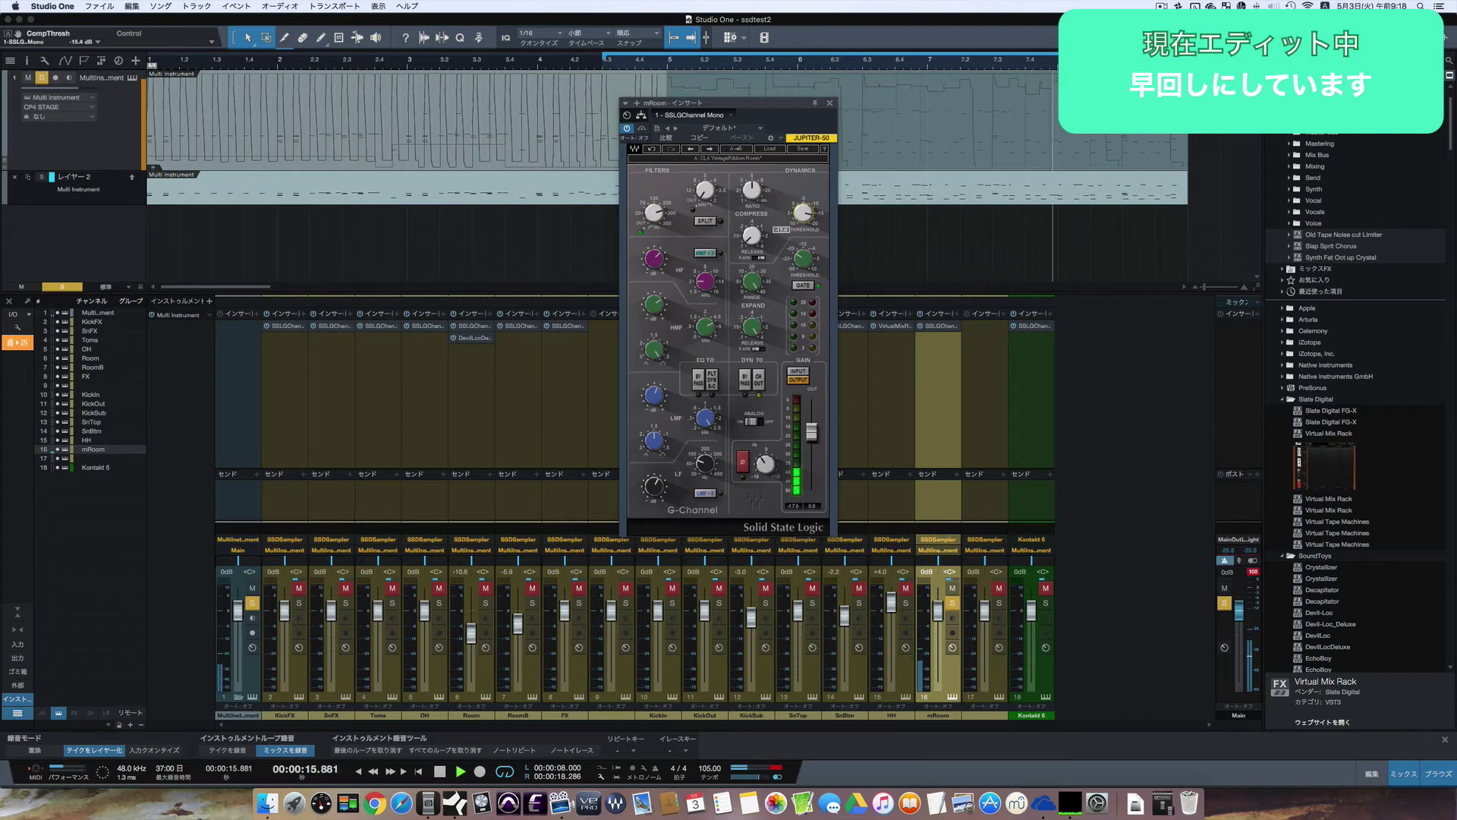
click(829, 103)
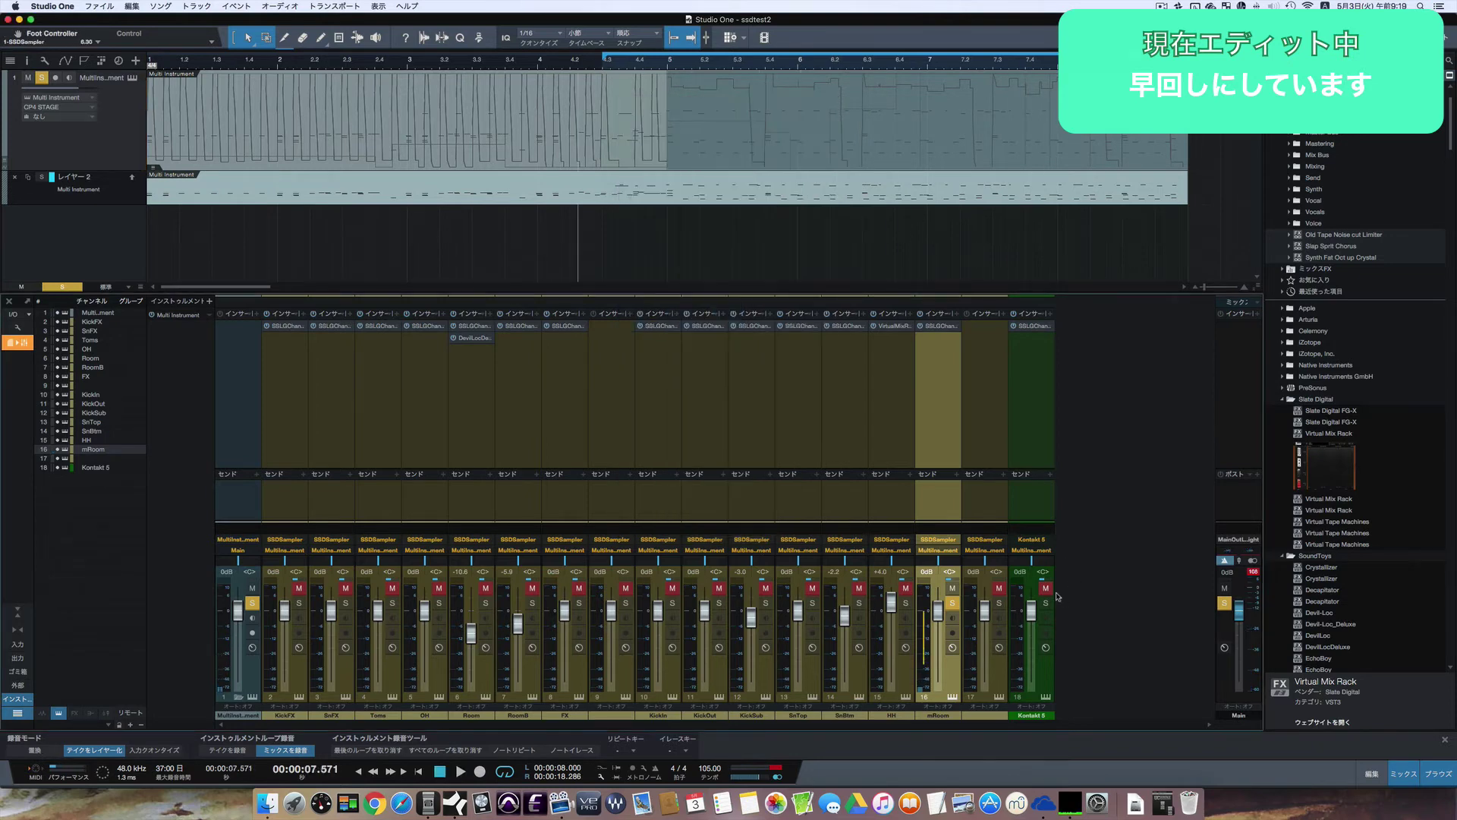
- Solo Kontakt 5 instead of mRoom, adjust its SSLGChannel compressor ratio and release, and unsolo it
click(1046, 604)
click(953, 603)
click(1033, 326)
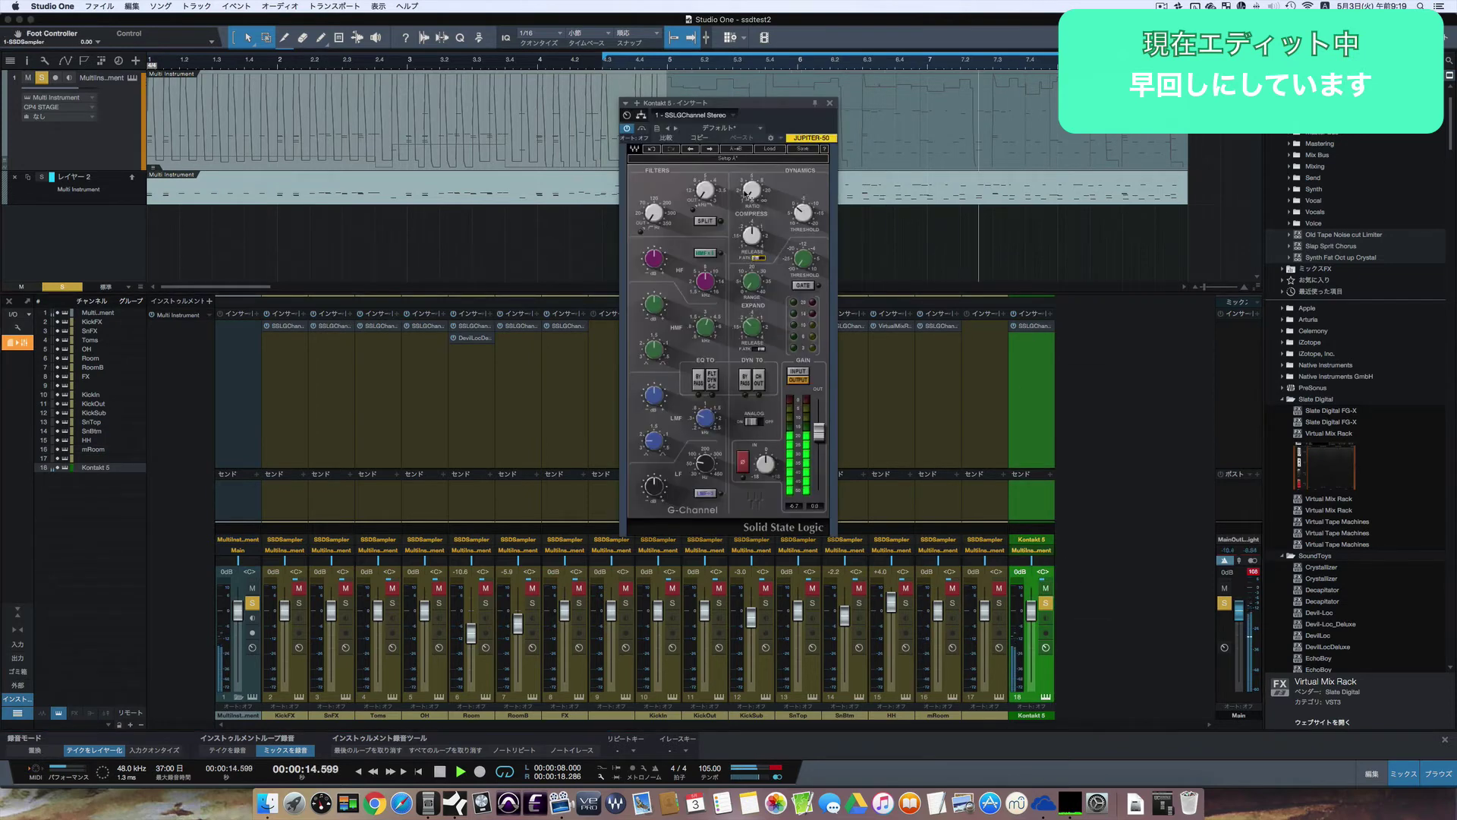
drag(751, 191, 752, 168)
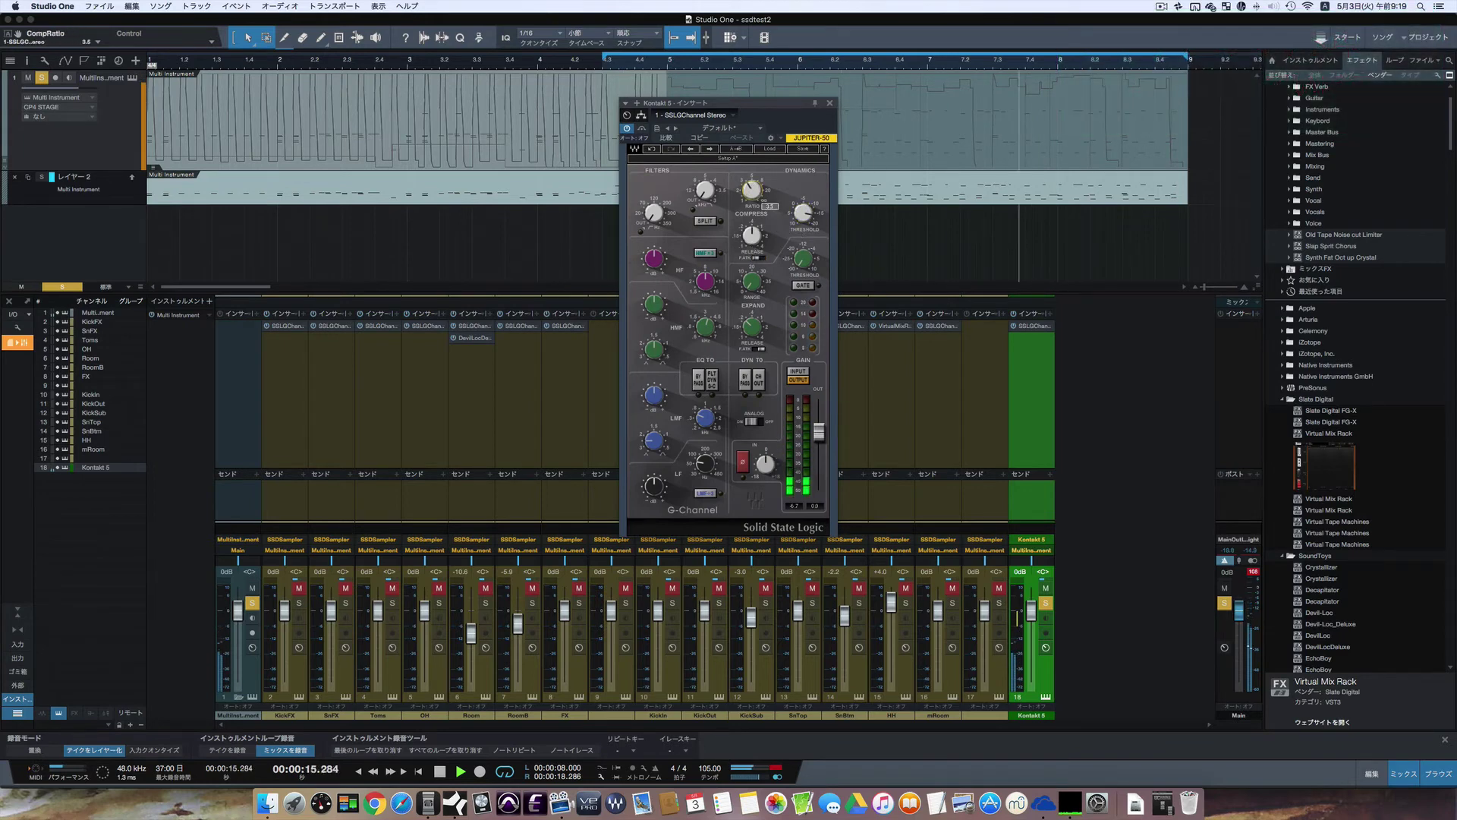
drag(751, 236, 751, 244)
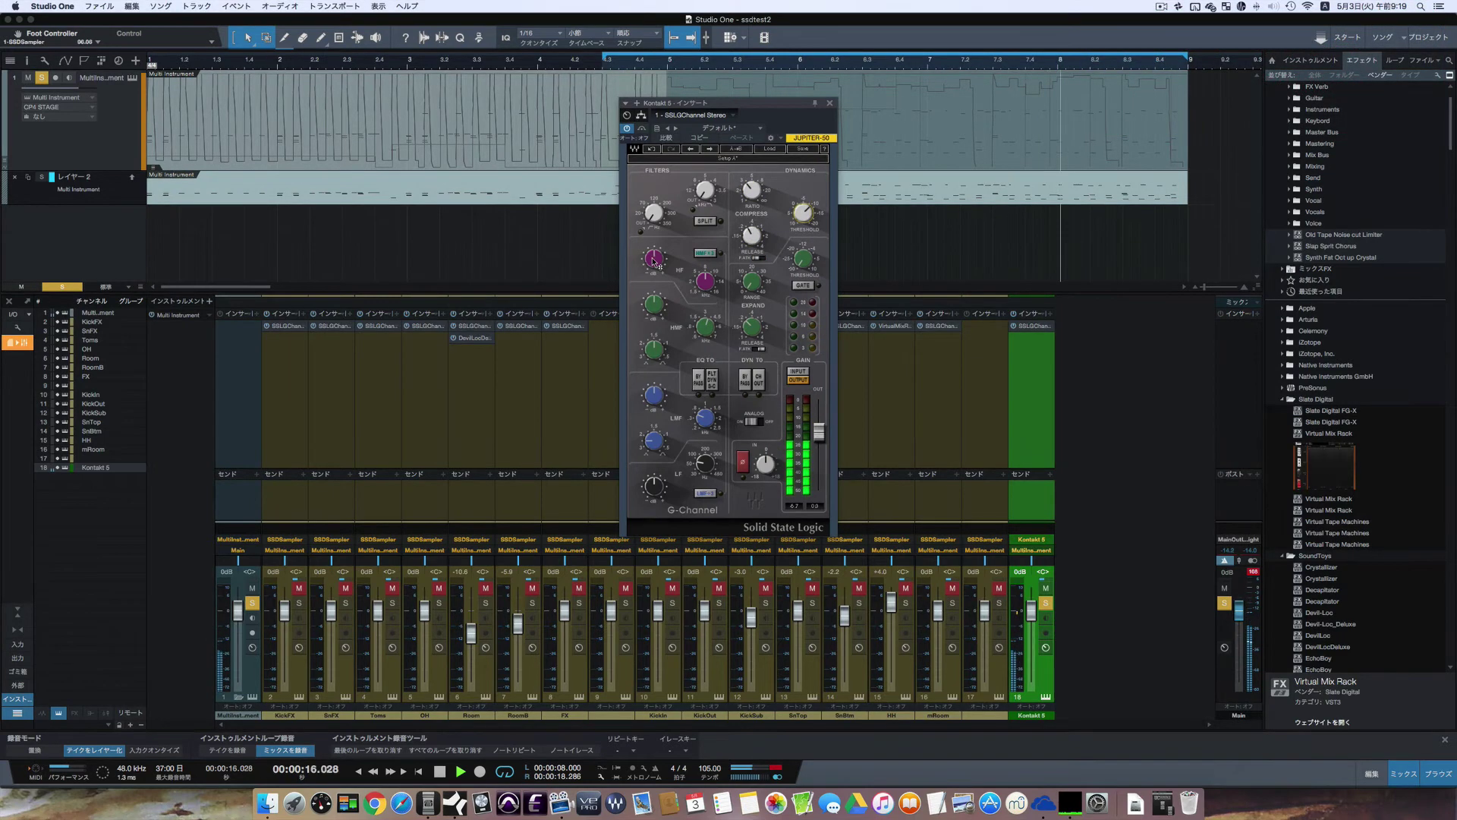
click(1051, 603)
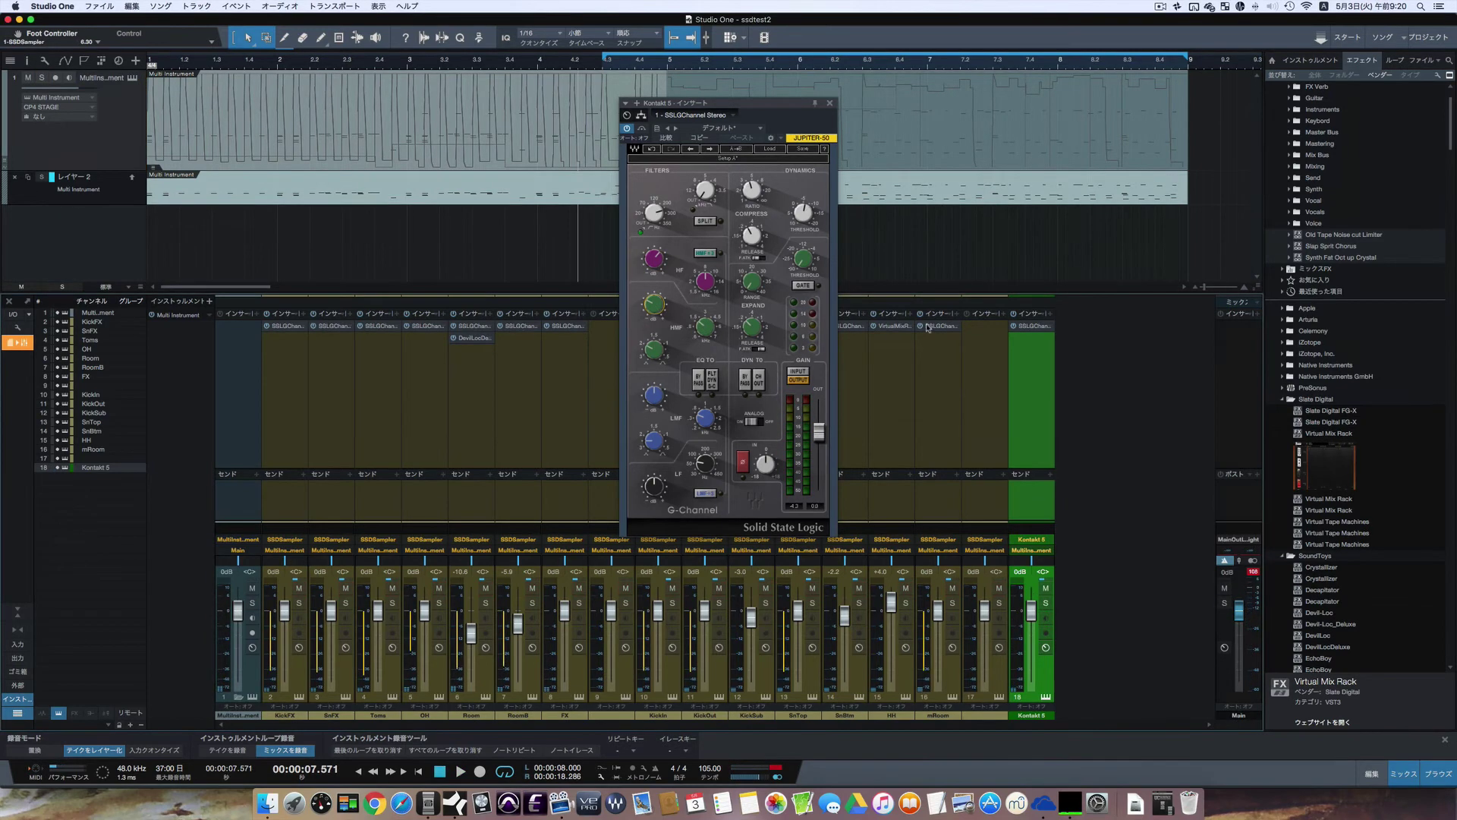
click(830, 103)
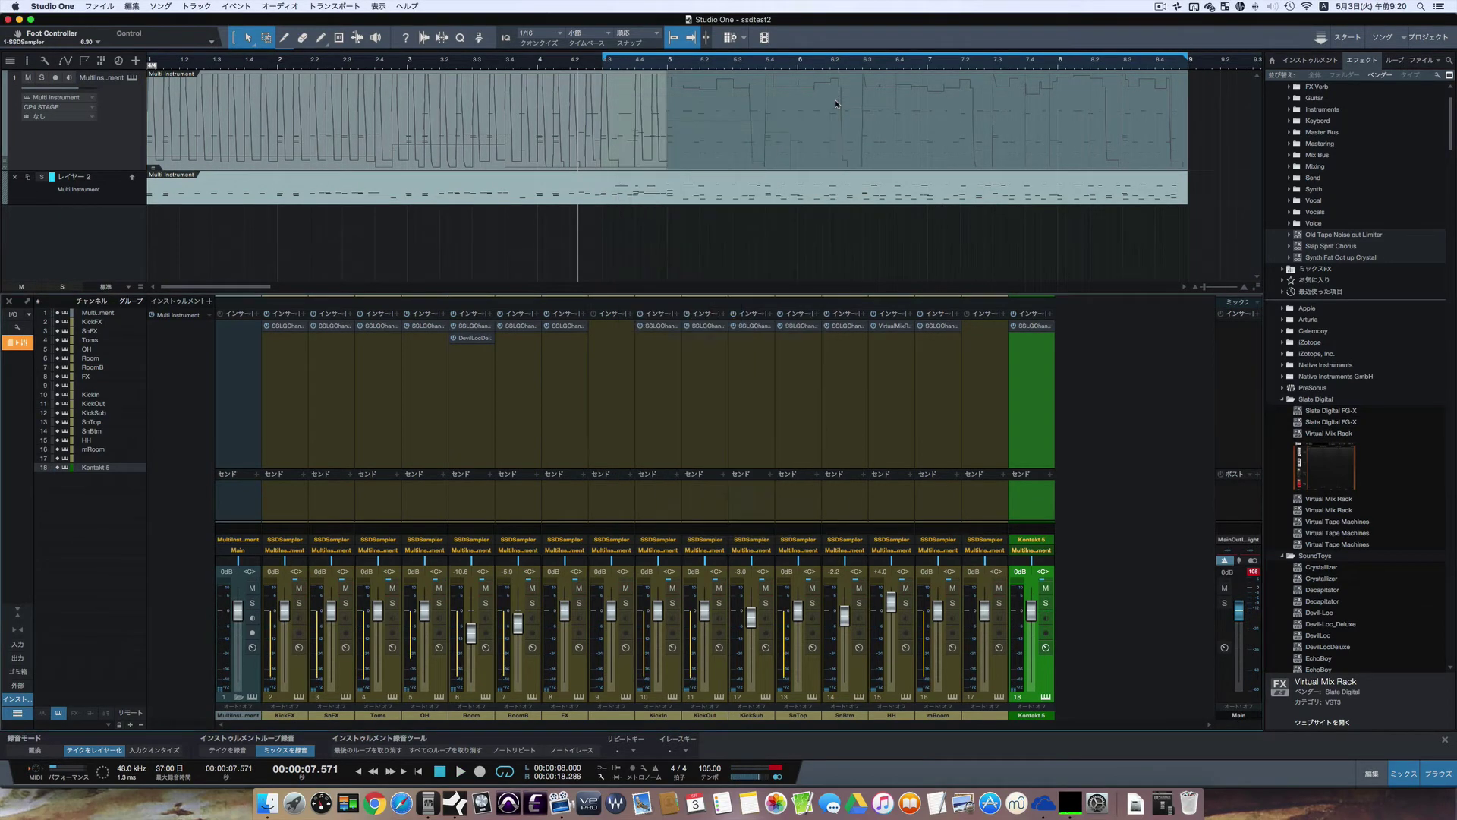
- Play back the full drum mix and lower the Room fader to about -19 dB and RoomB to about -25 dB
key(space)
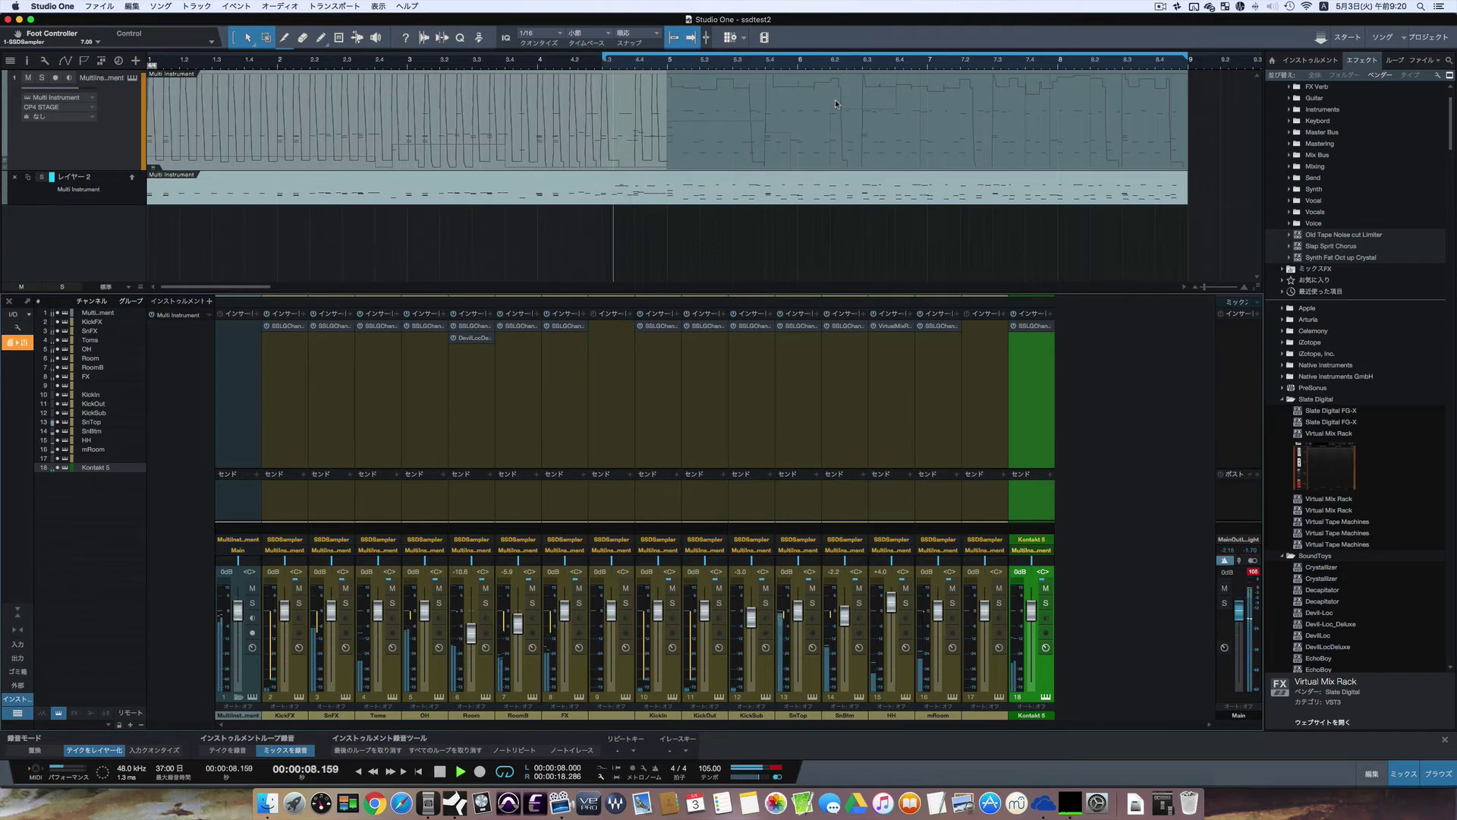
key(space)
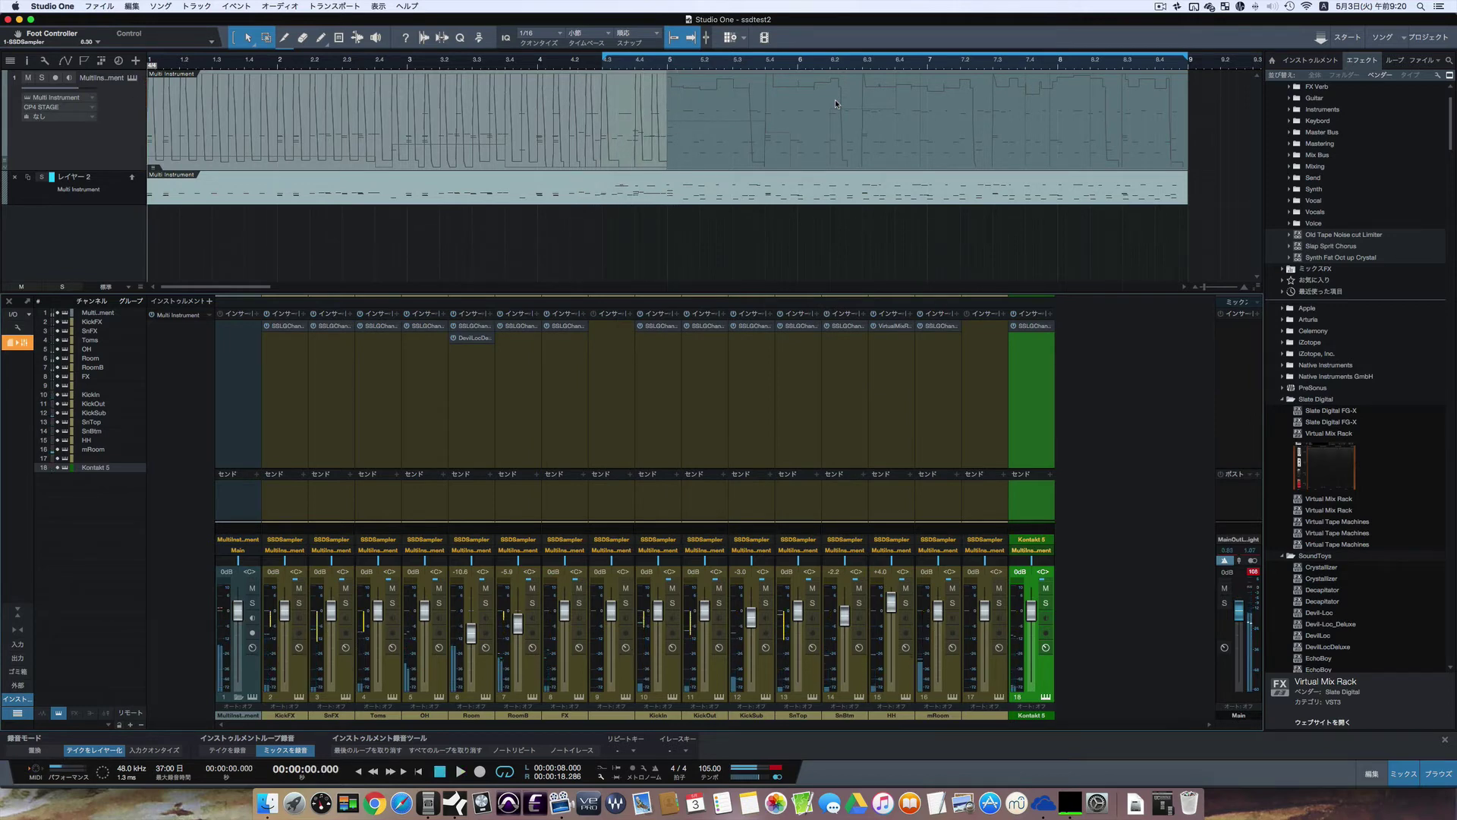
key(space)
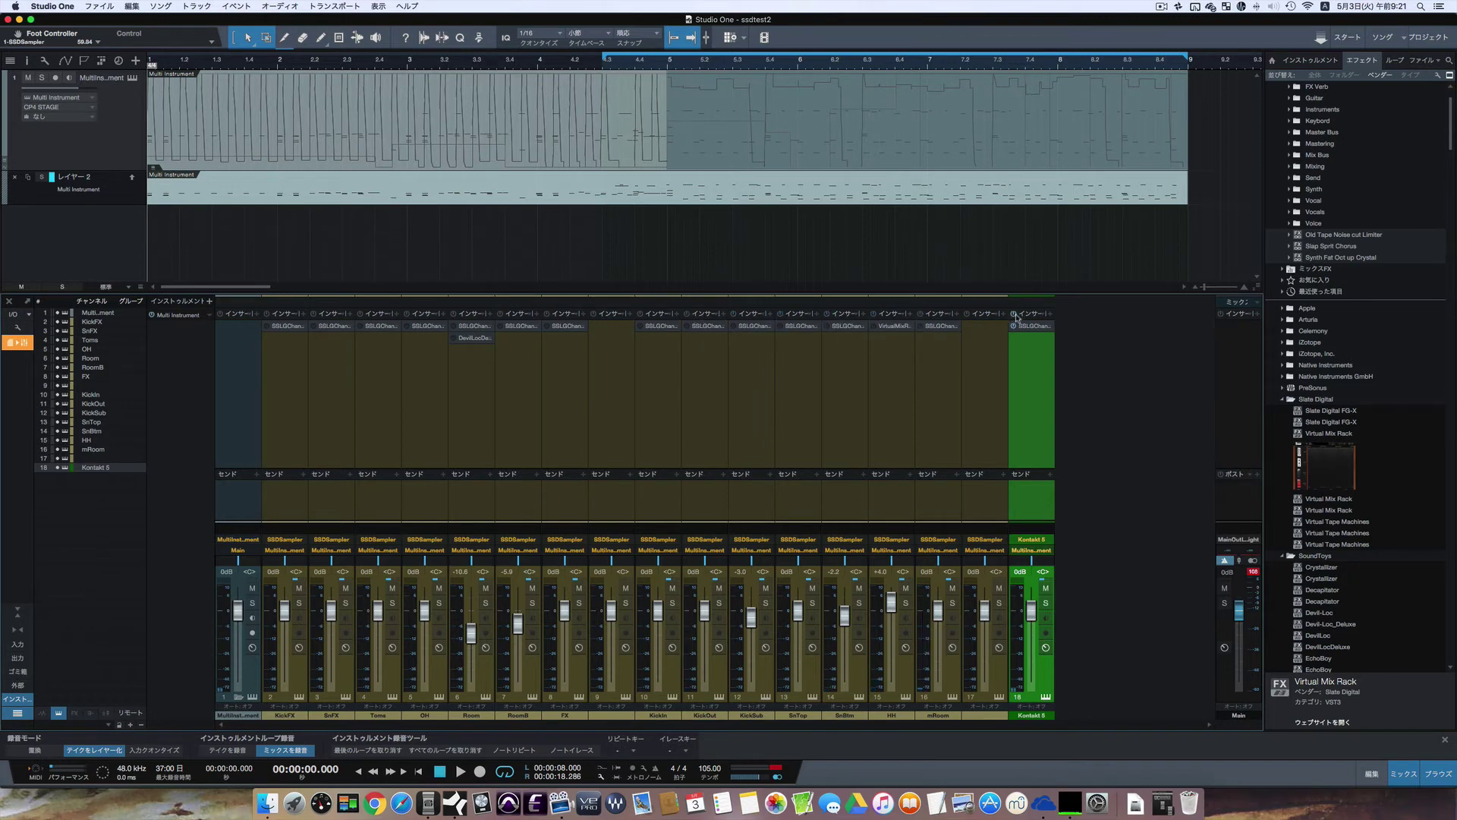
key(space)
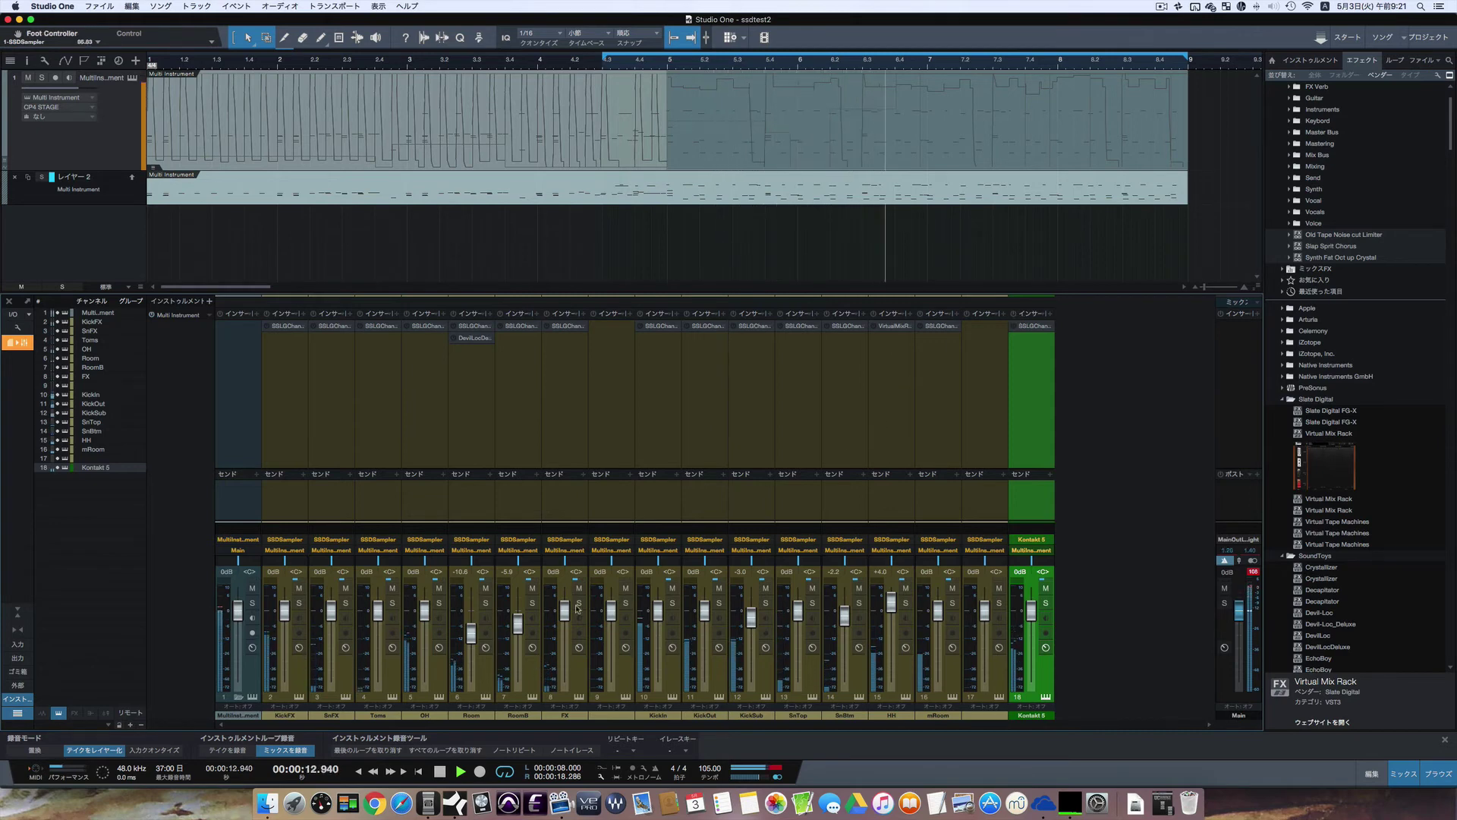
drag(475, 636, 521, 651)
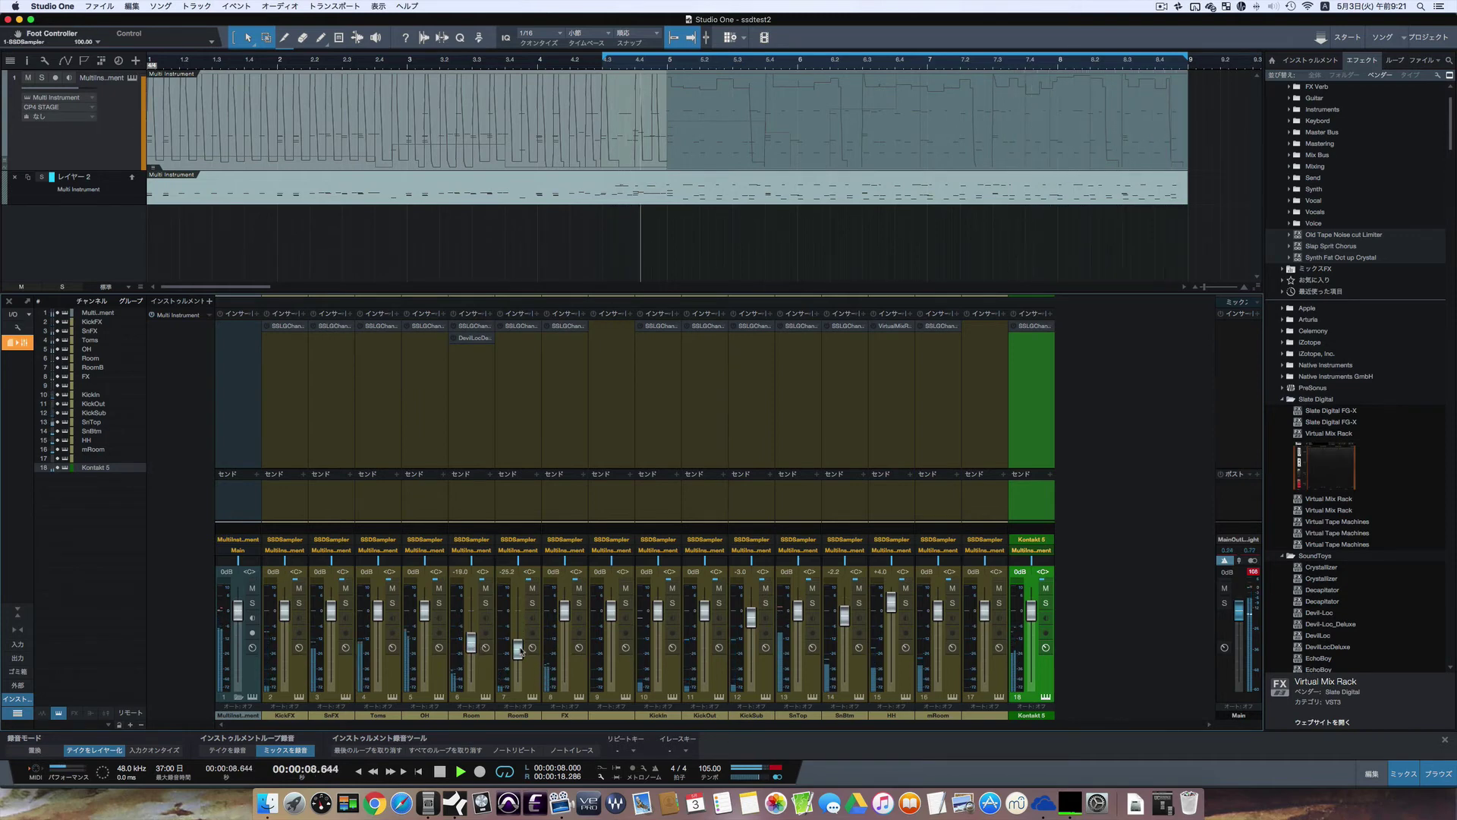
key(space)
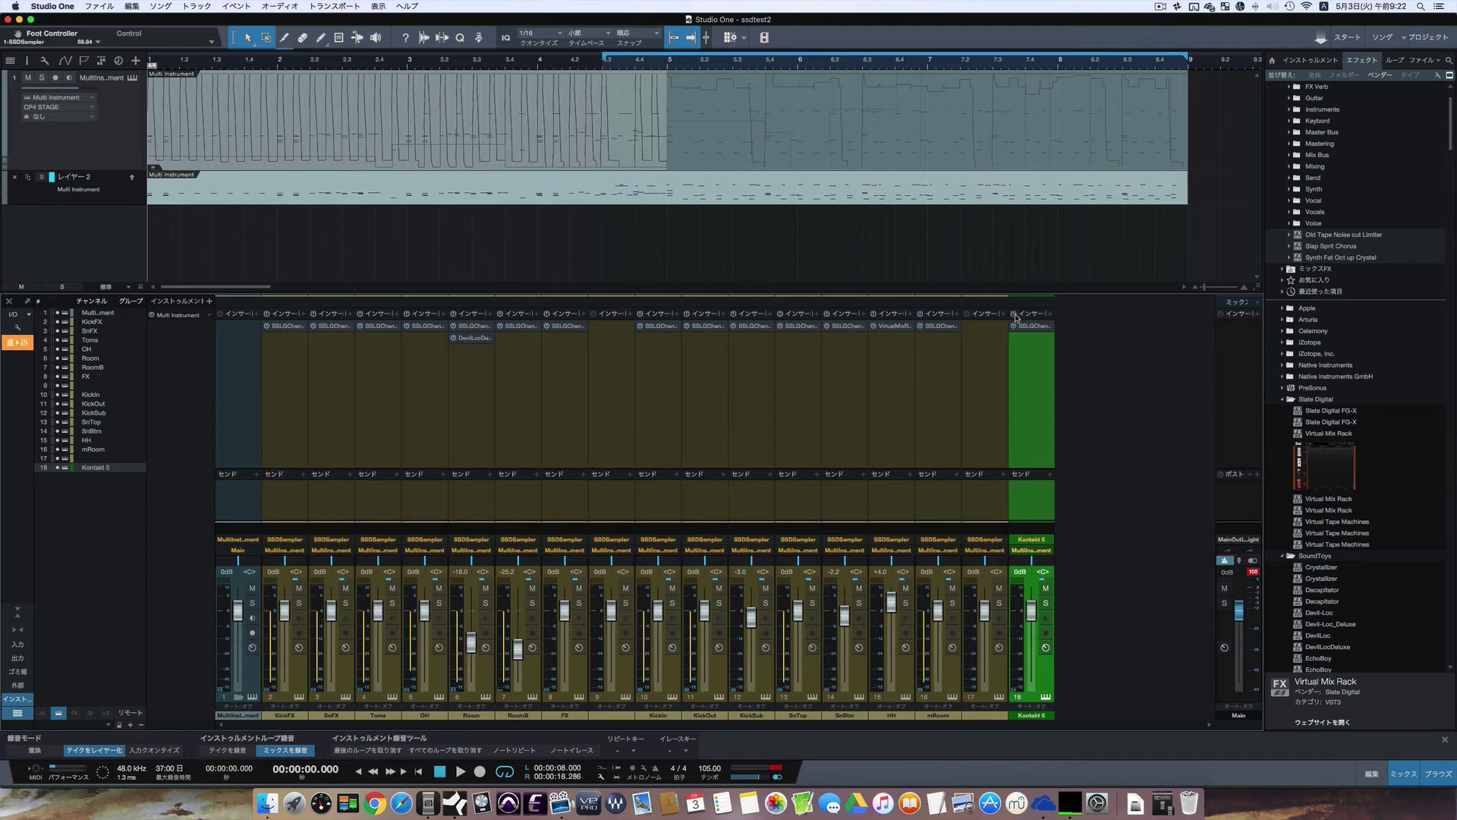
- Lower the Kontakt 5 channel fader to about -7.2 dB during playback, and stop
key(space)
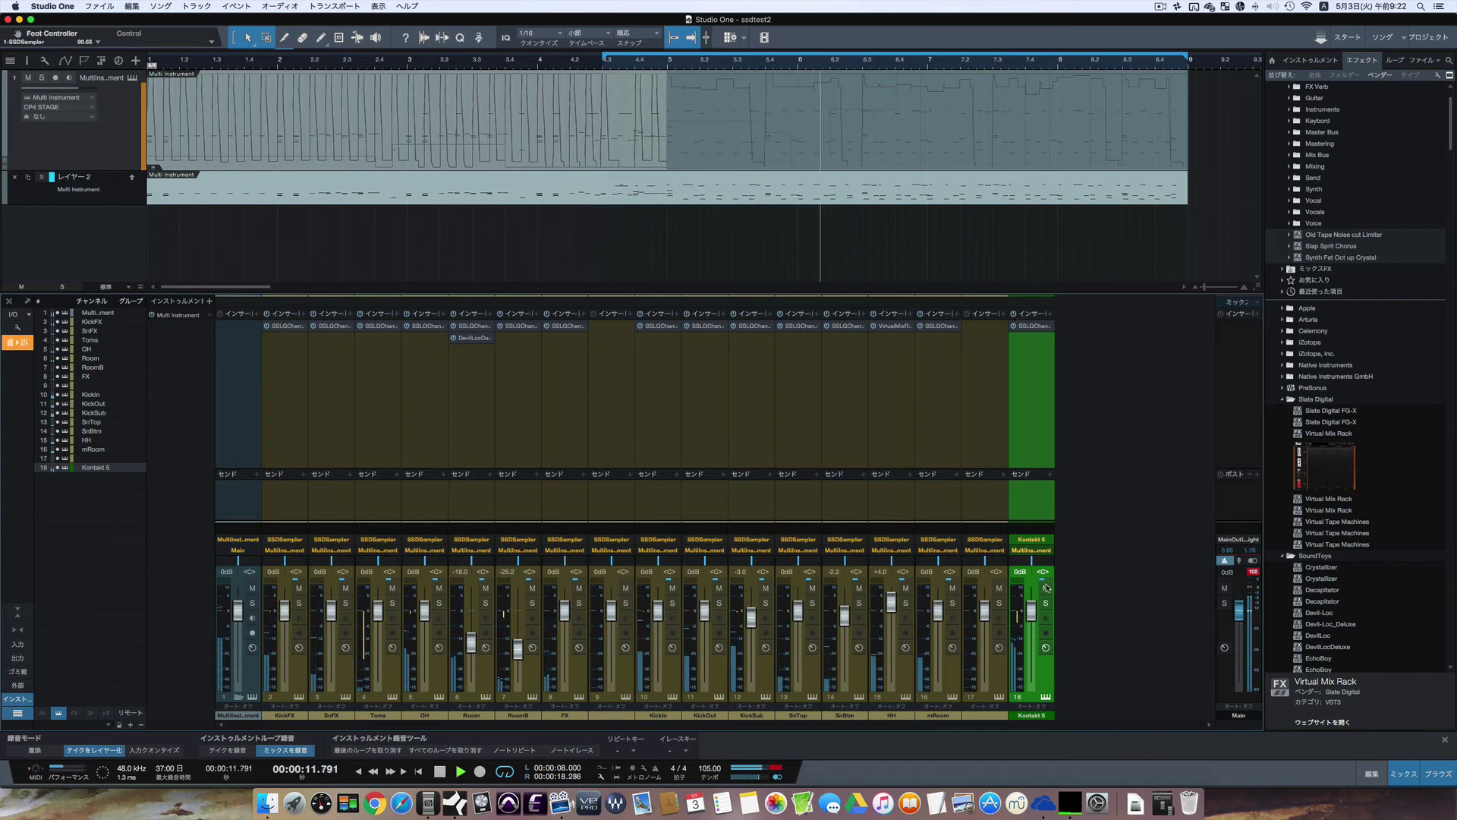
drag(1031, 611, 1031, 630)
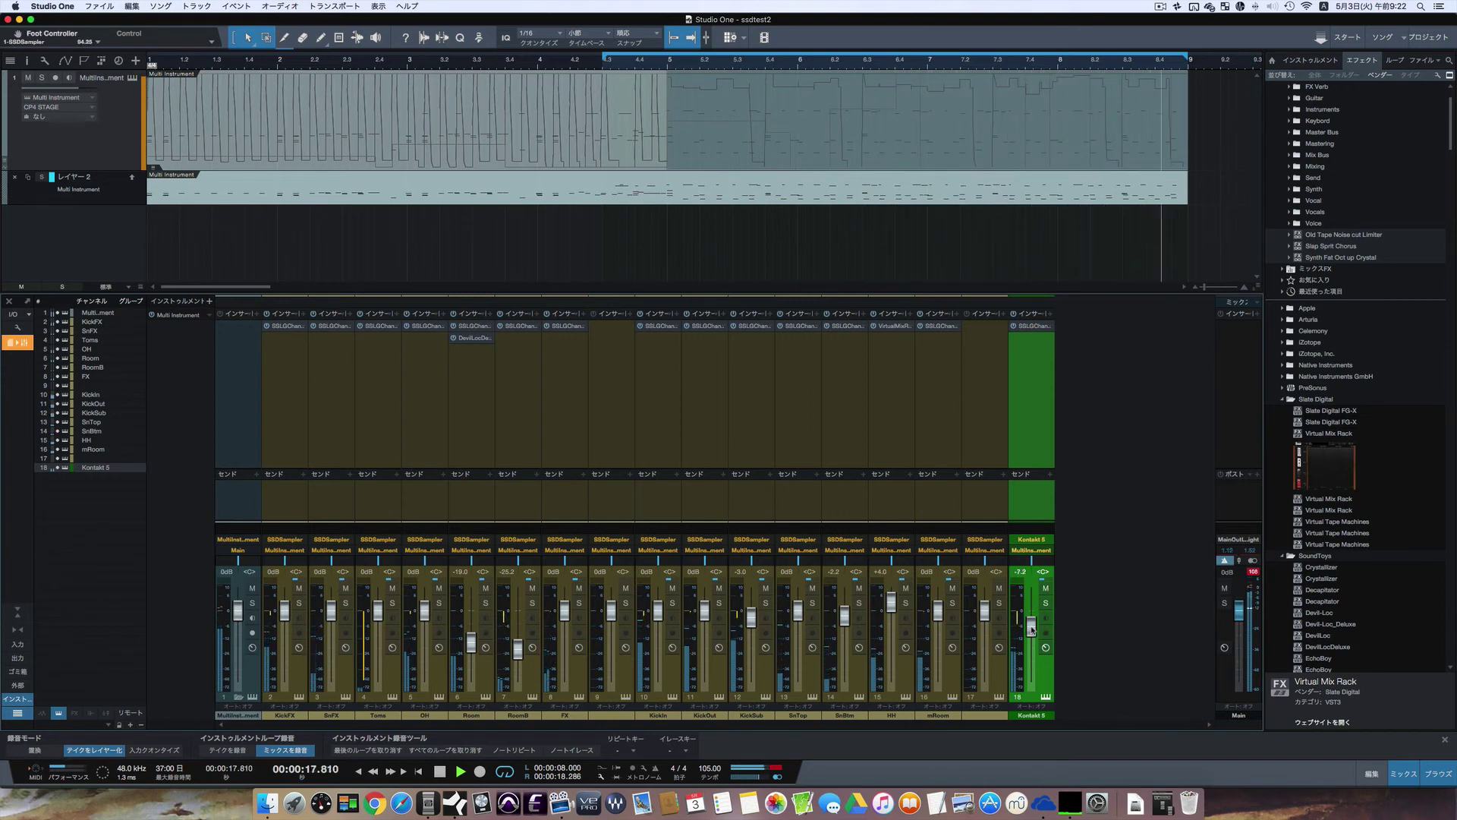
key(space)
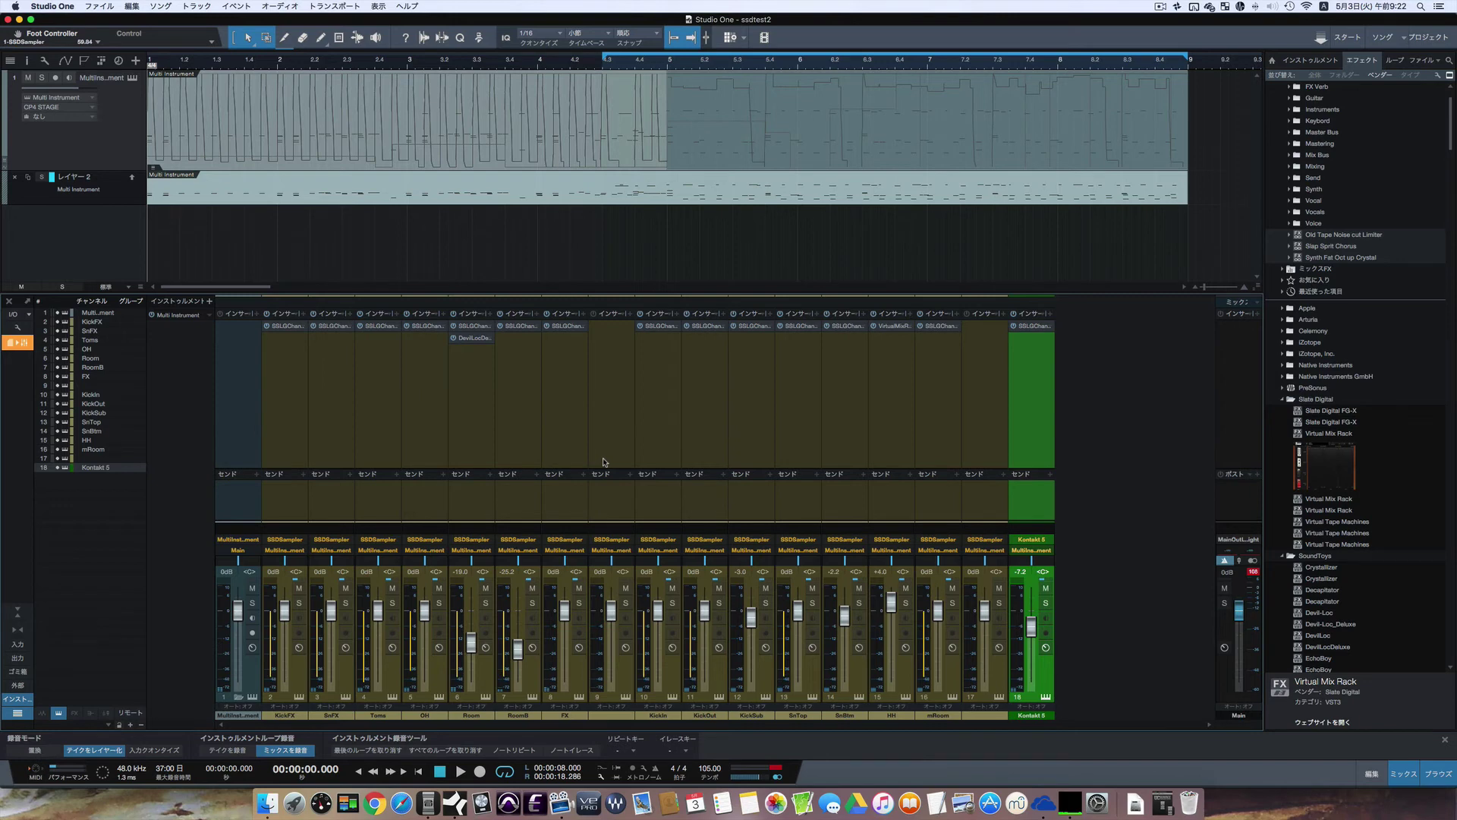
- Save the multi instrument as preset SSDMulti 01 in the subfolder drum and find it in the browser's multi instrument presets
click(131, 79)
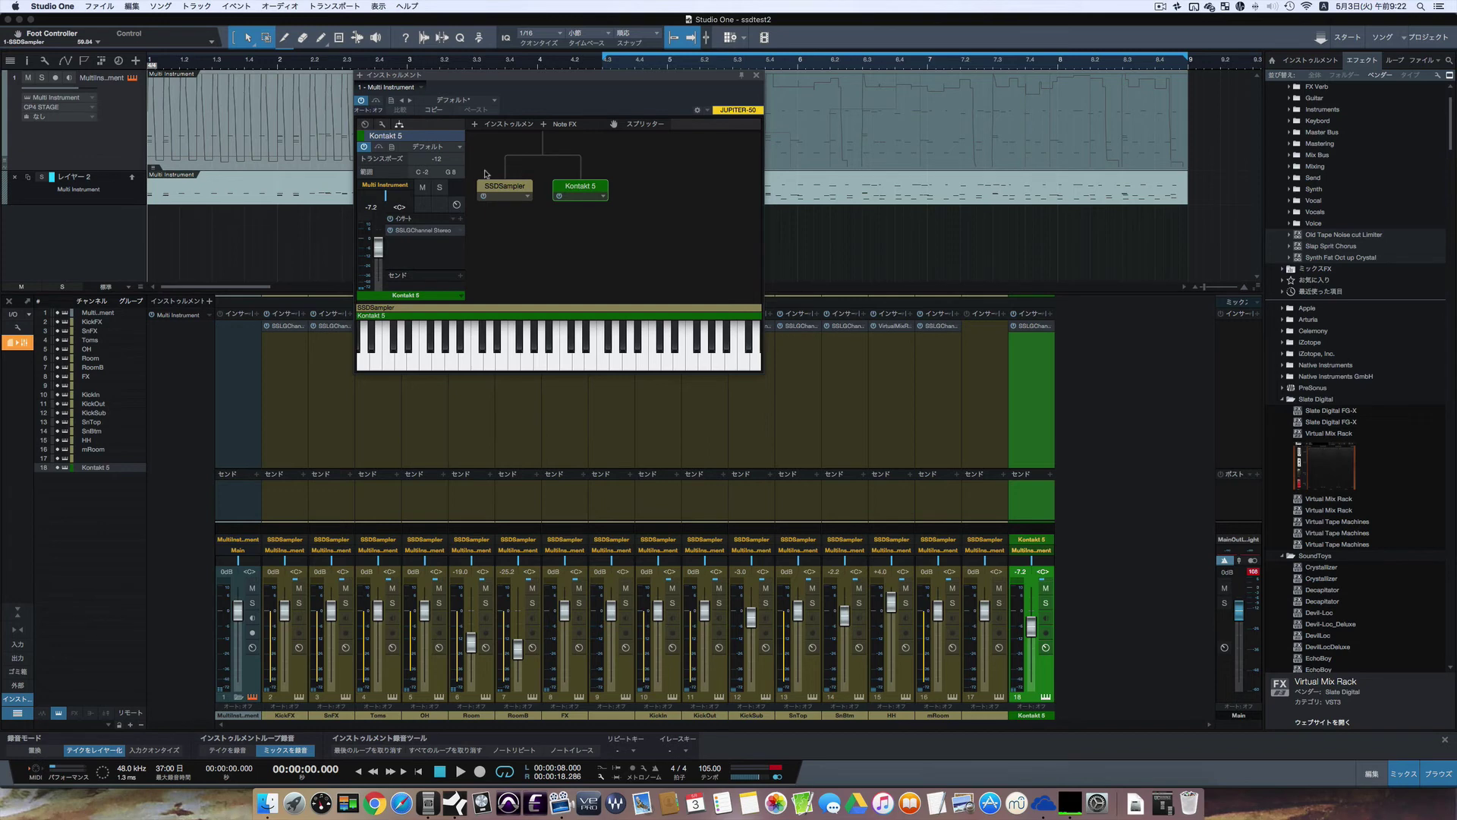
click(391, 101)
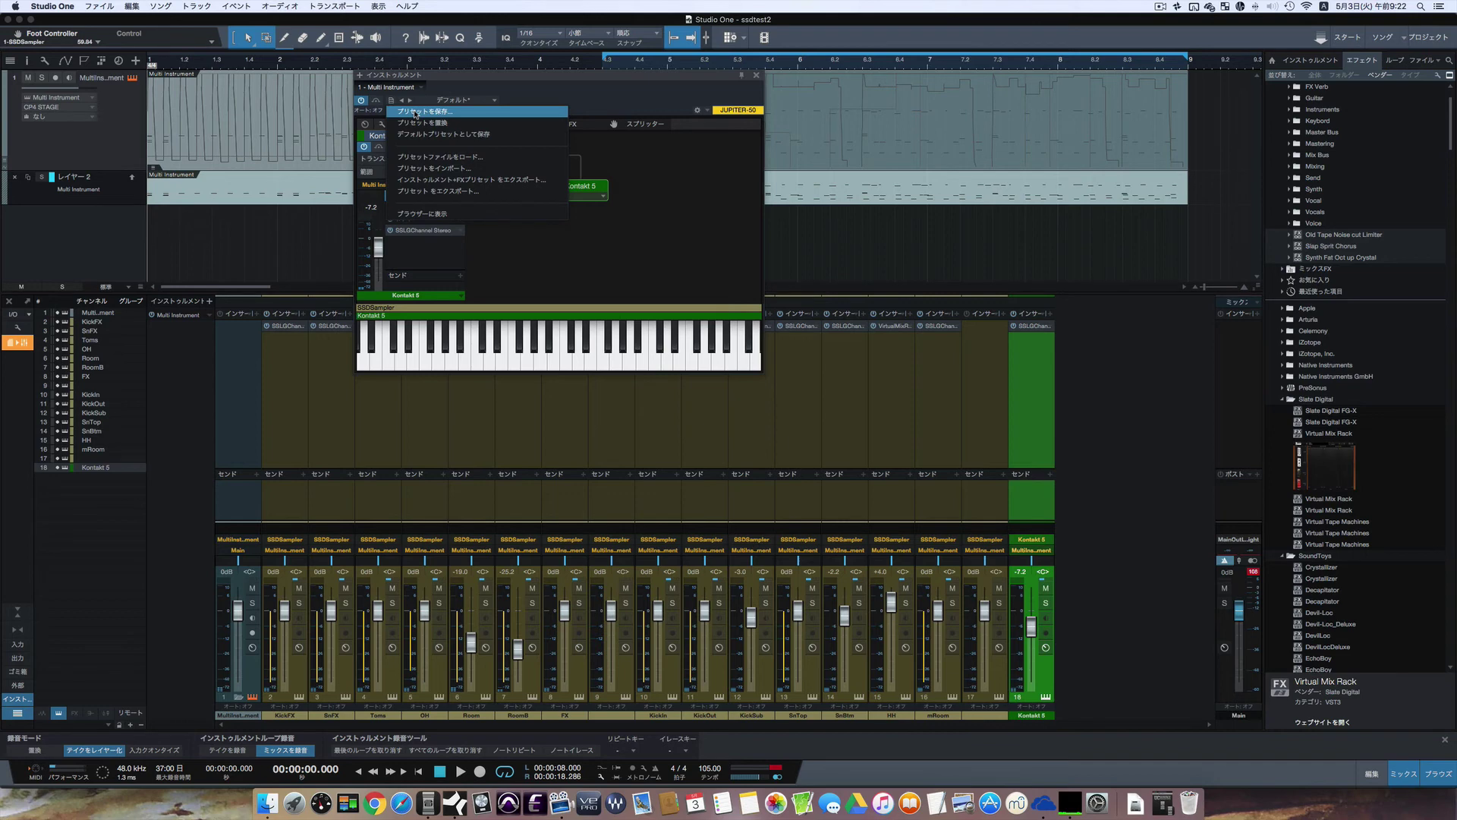
click(415, 113)
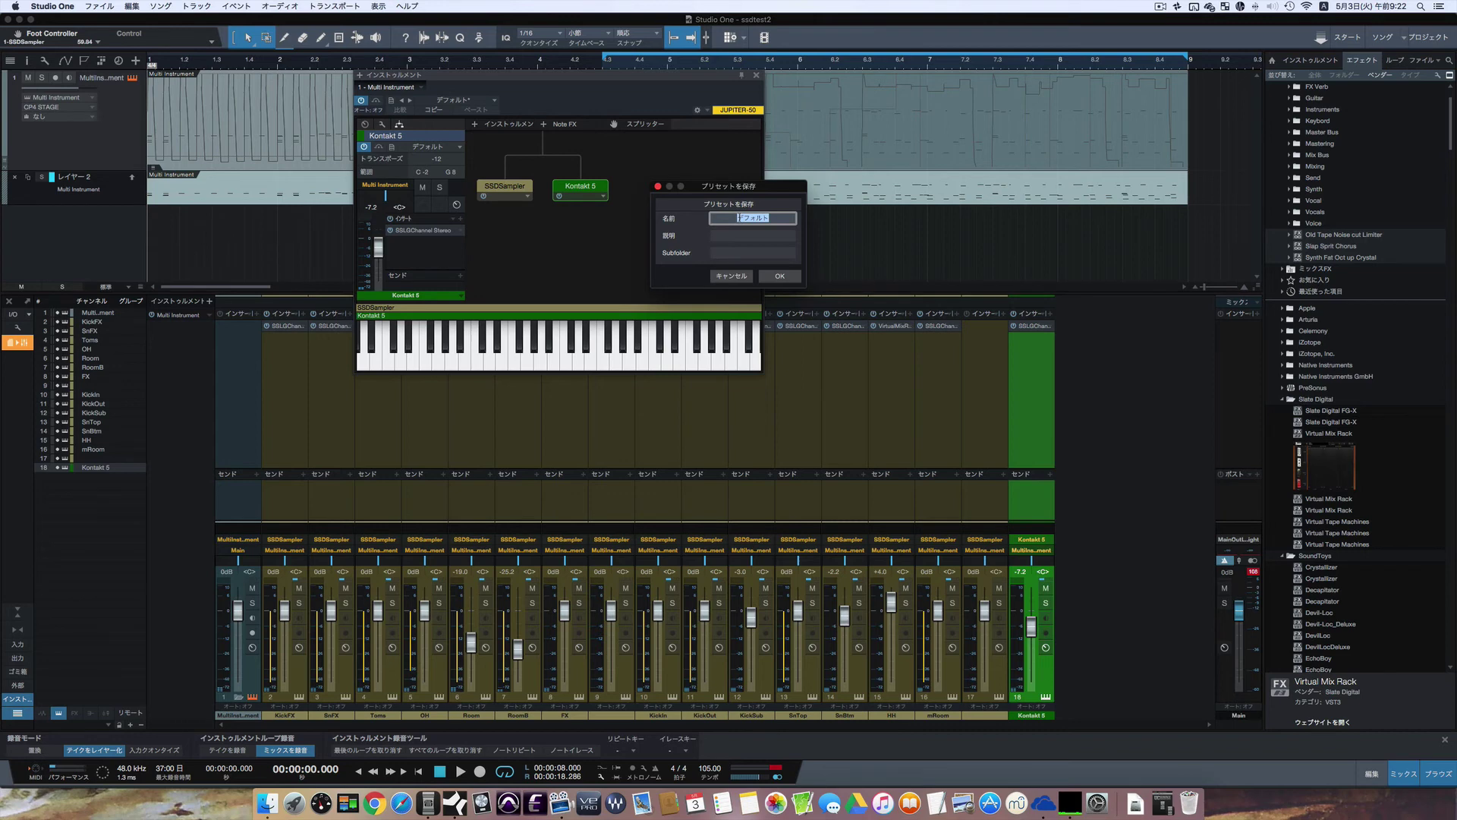
text(SSDMulti 01)
click(735, 255)
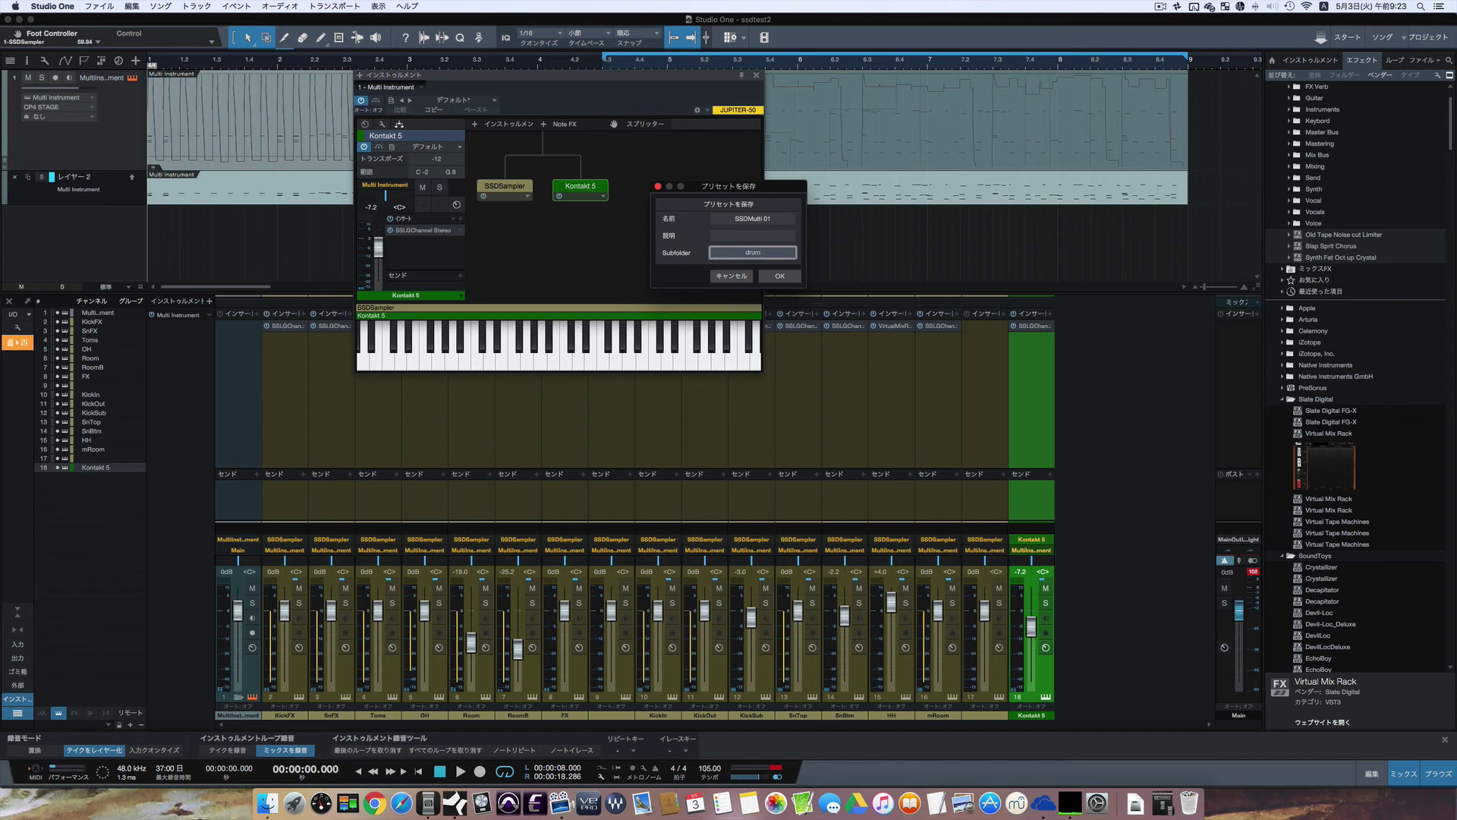
key(Return)
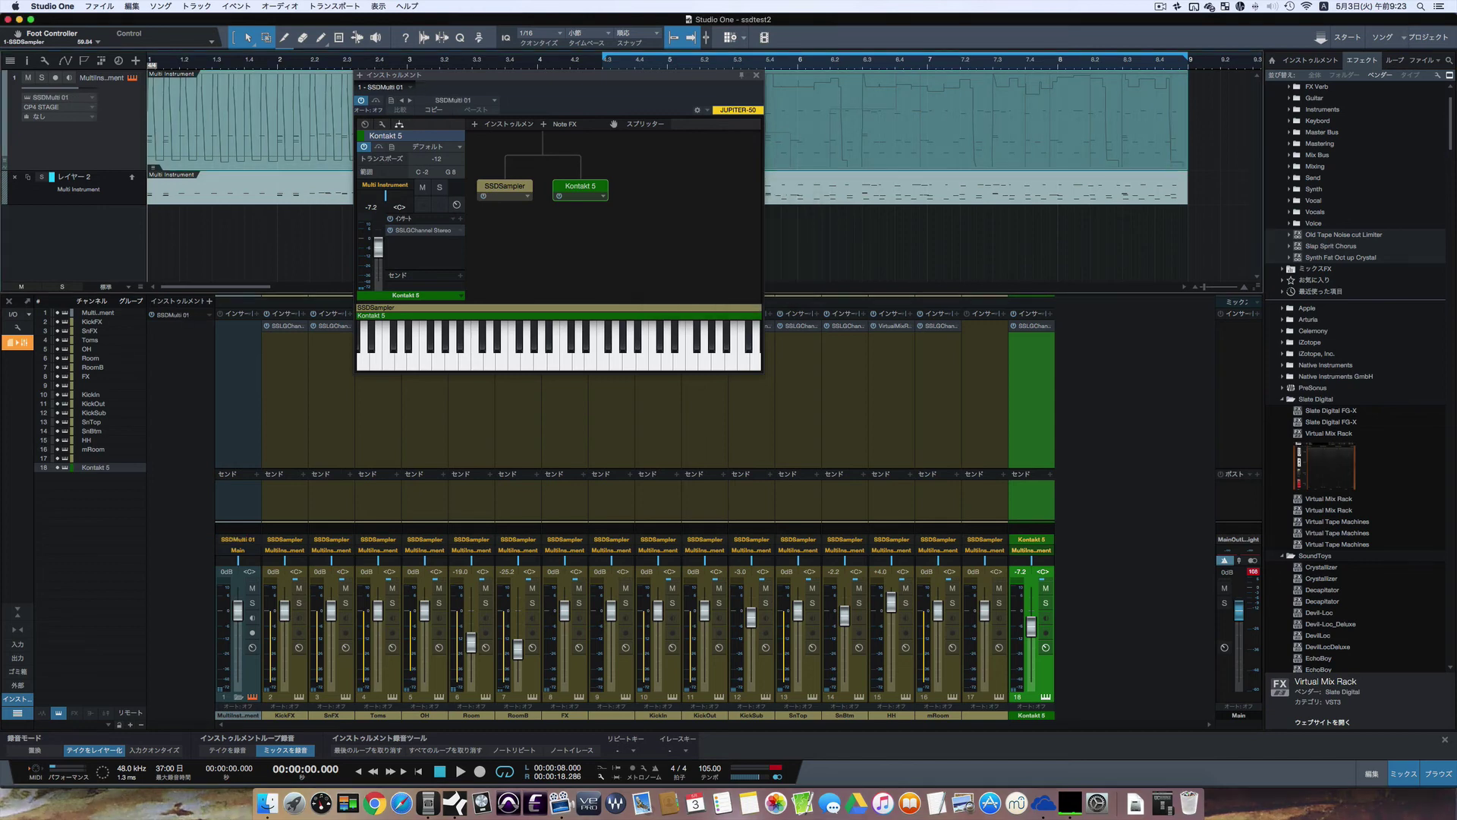
scroll(1310, 117, up, 3)
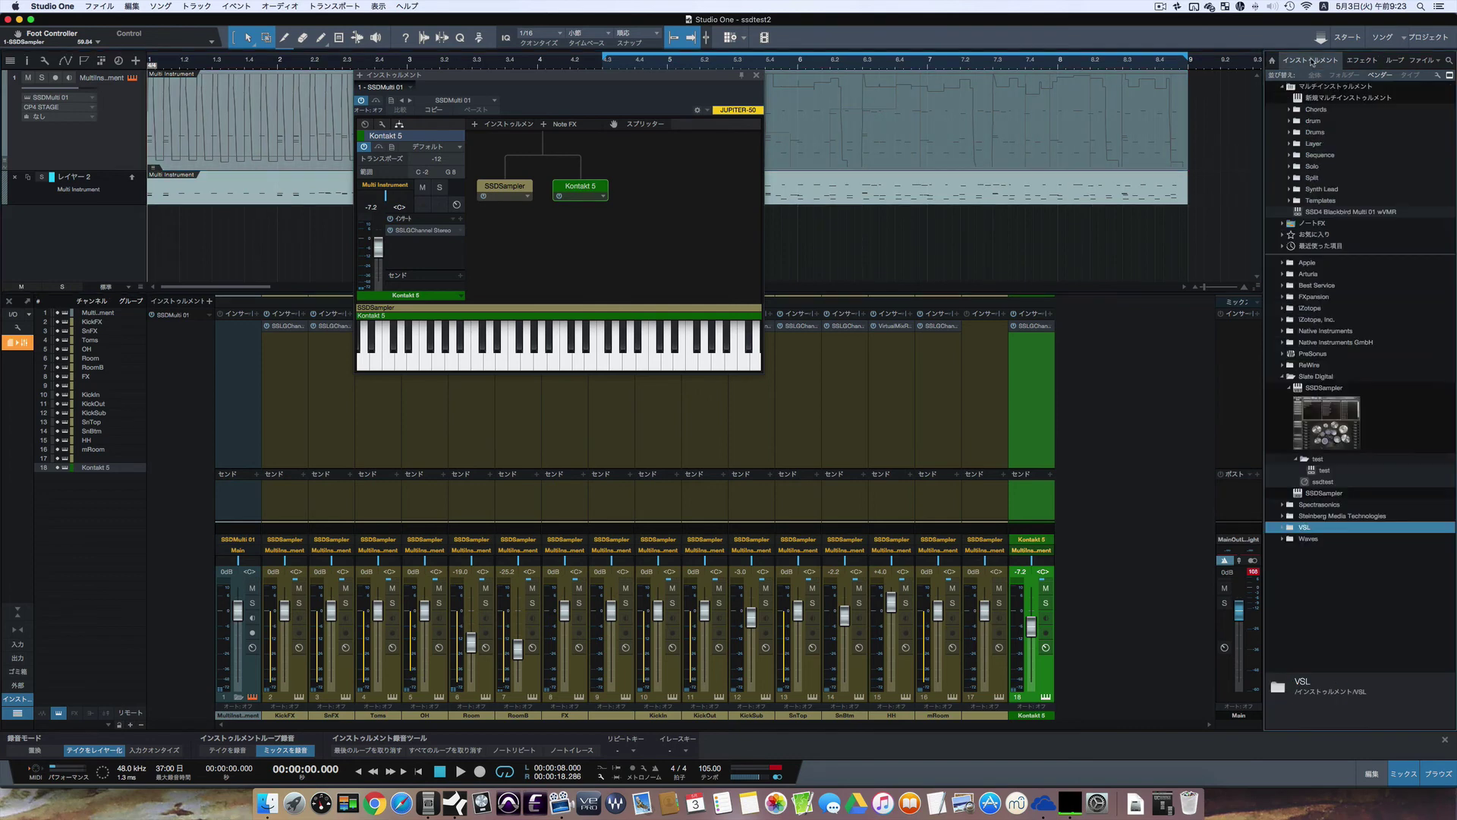
click(1312, 61)
click(1288, 120)
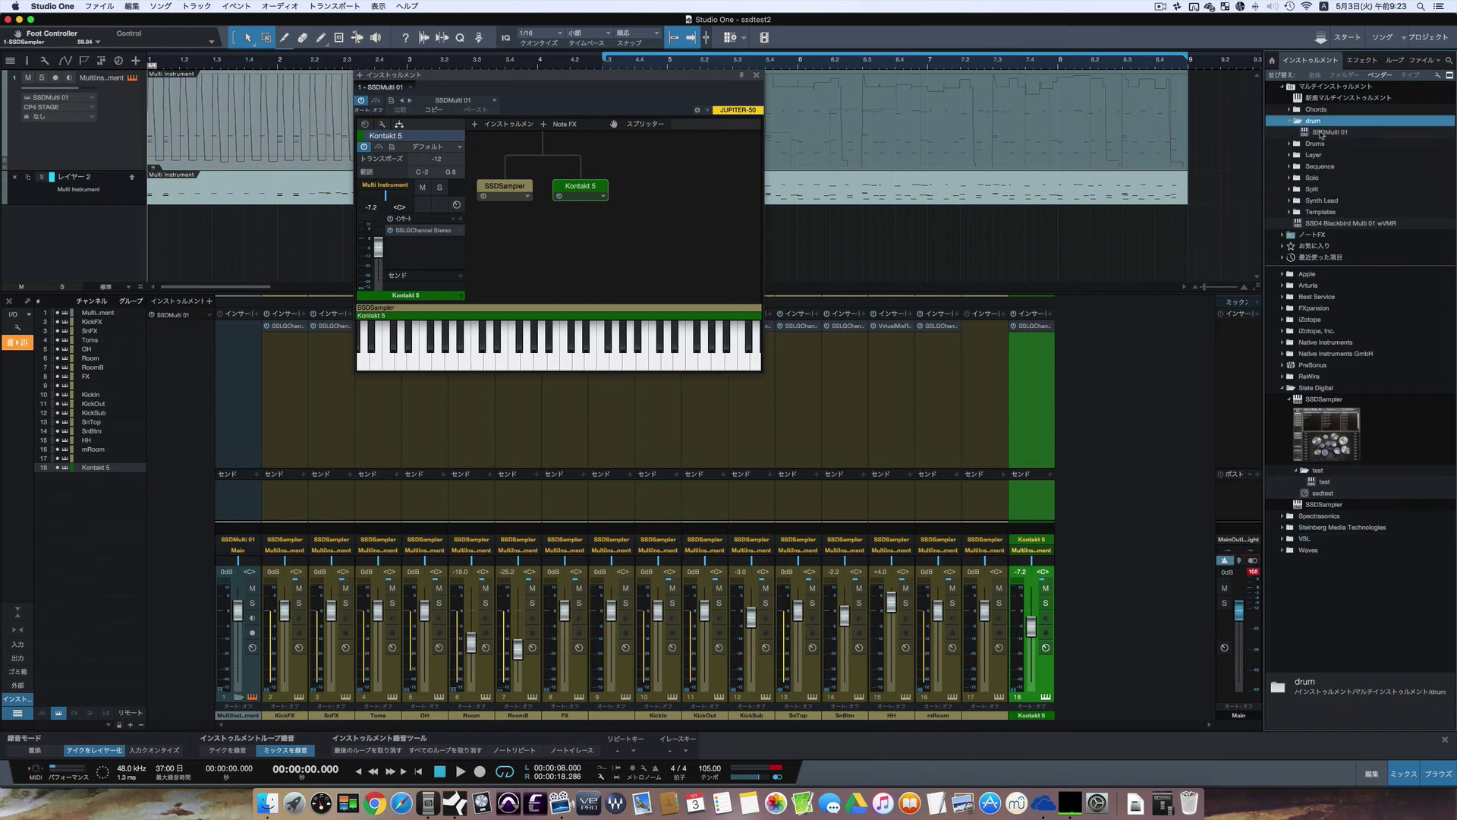
click(1321, 132)
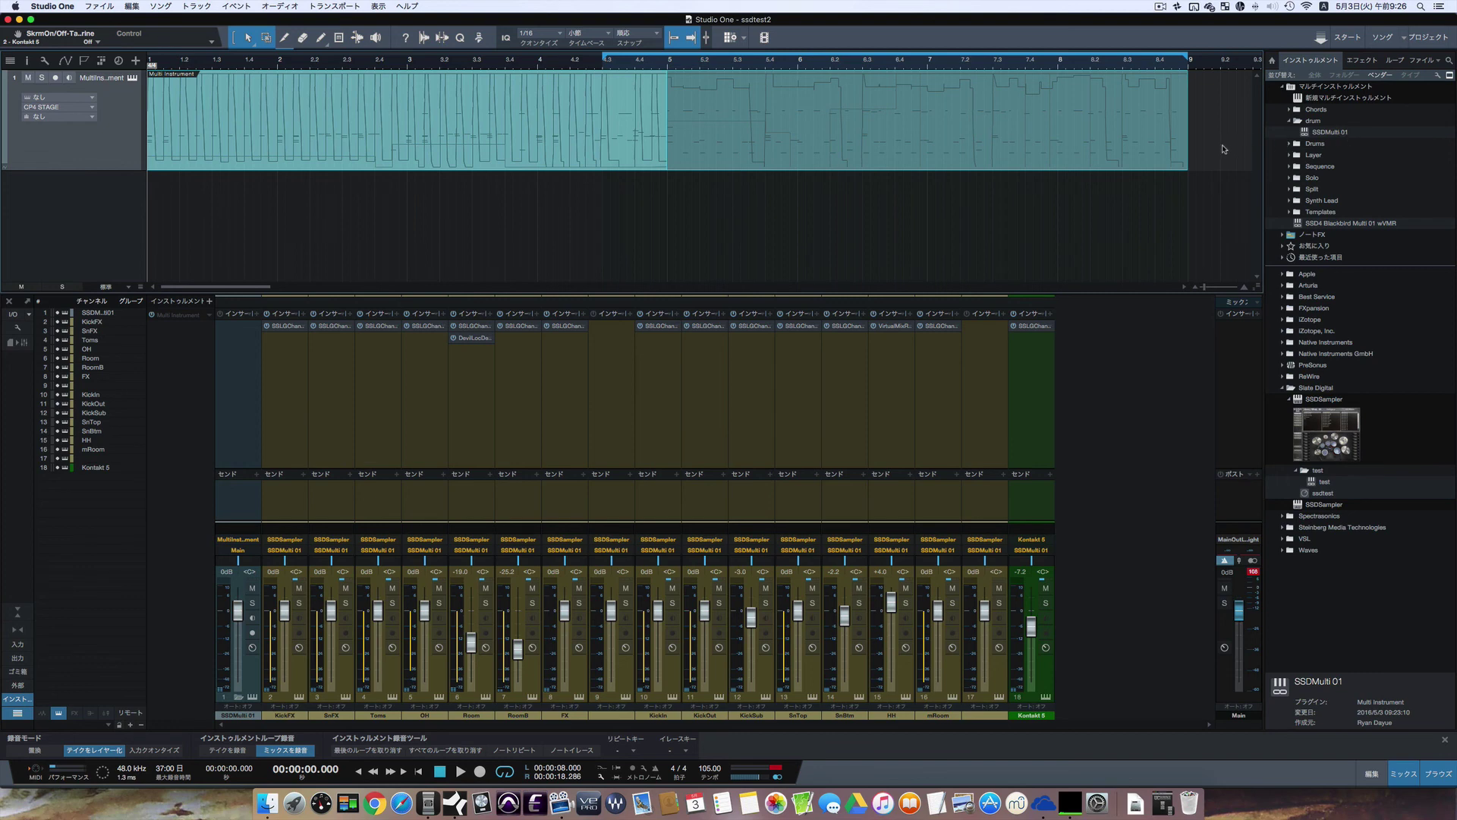
- Move the drum event onto a new track below and delete the original track
drag(1223, 147, 193, 125)
drag(215, 129, 214, 184)
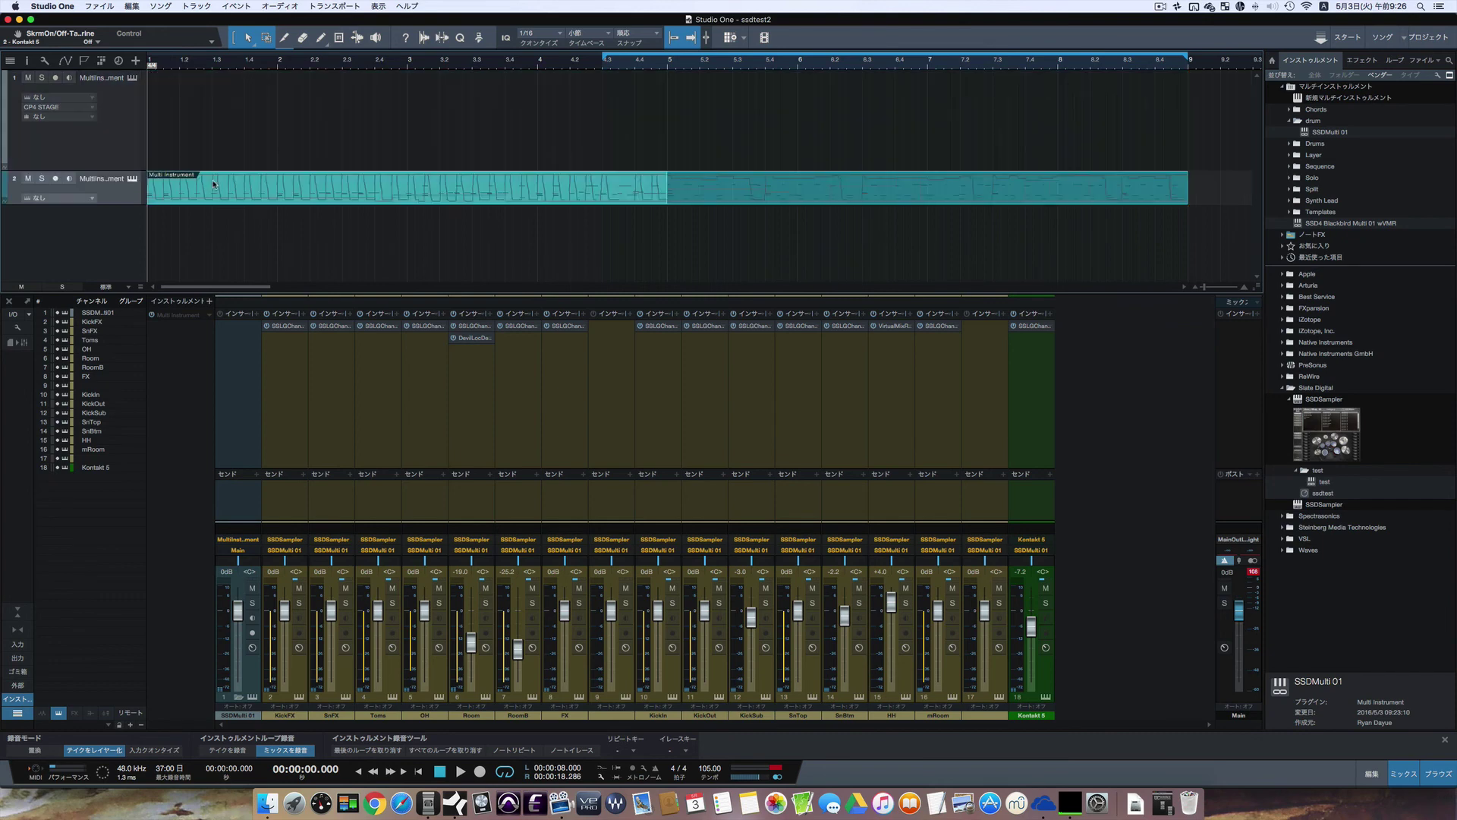
right_click(93, 161)
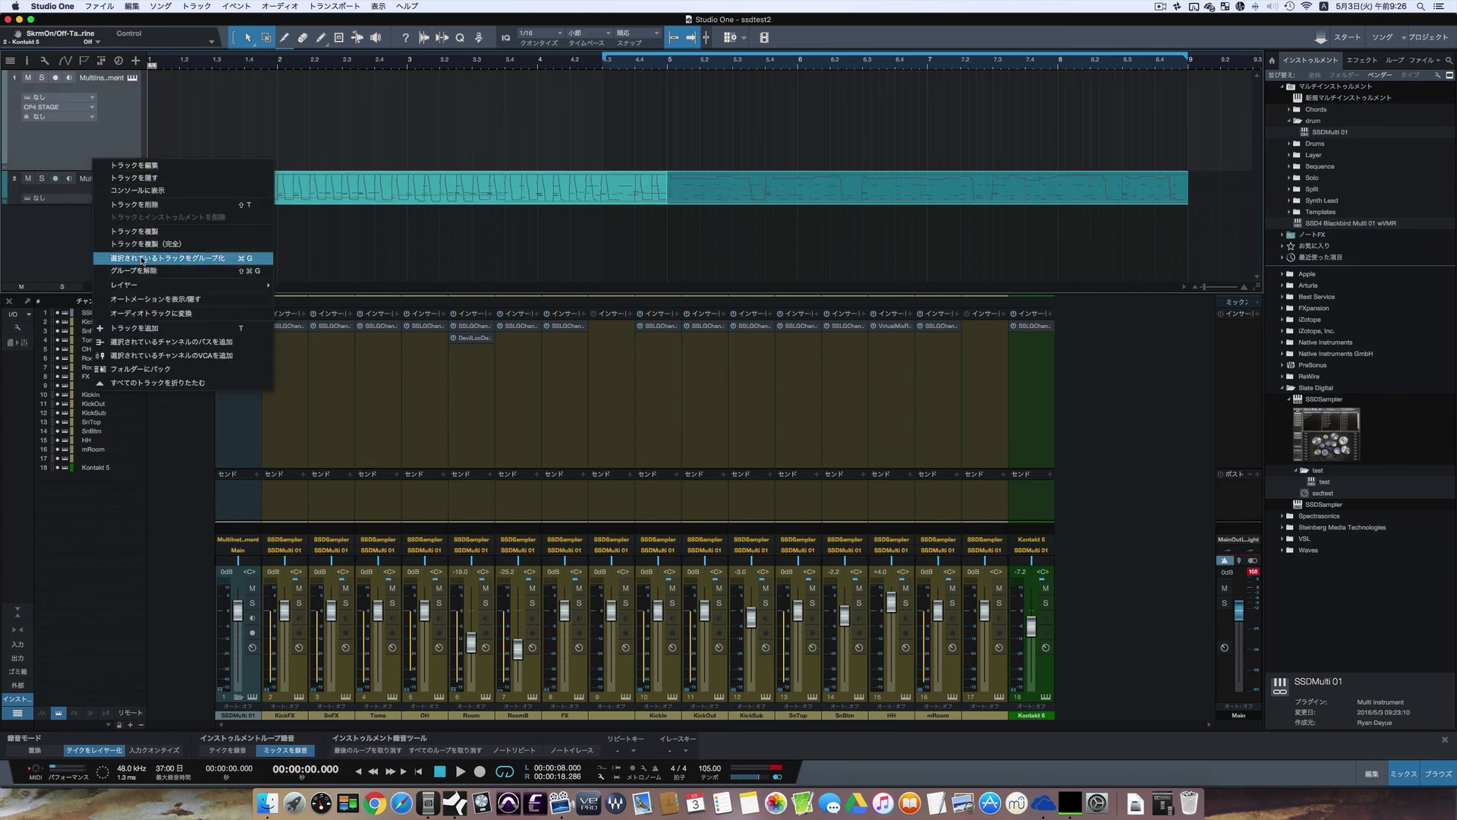
click(146, 205)
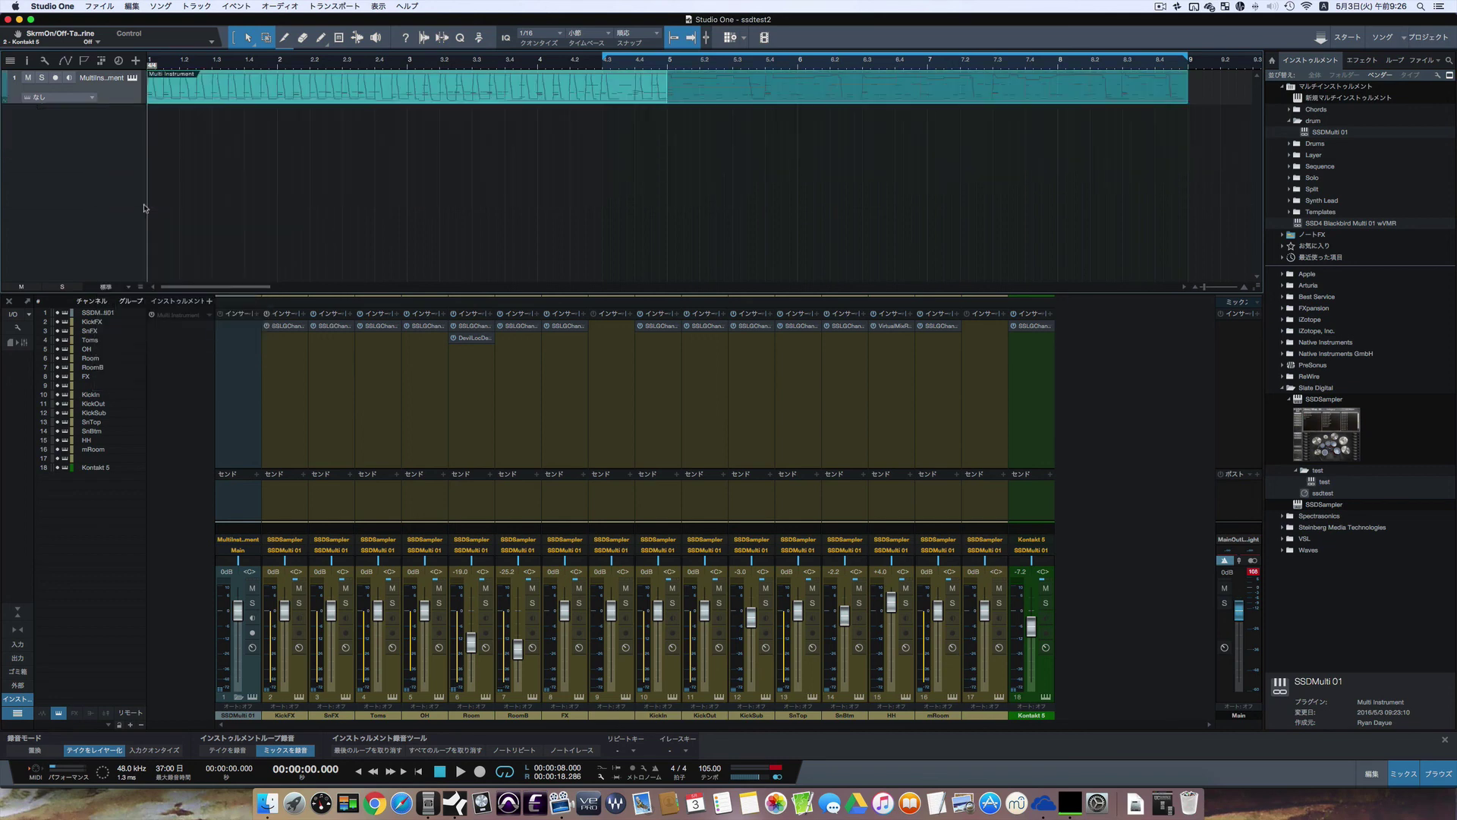
- Delete the existing multi instrument from the console and add the SSDMulti 01 preset as a new instrument track
right_click(180, 320)
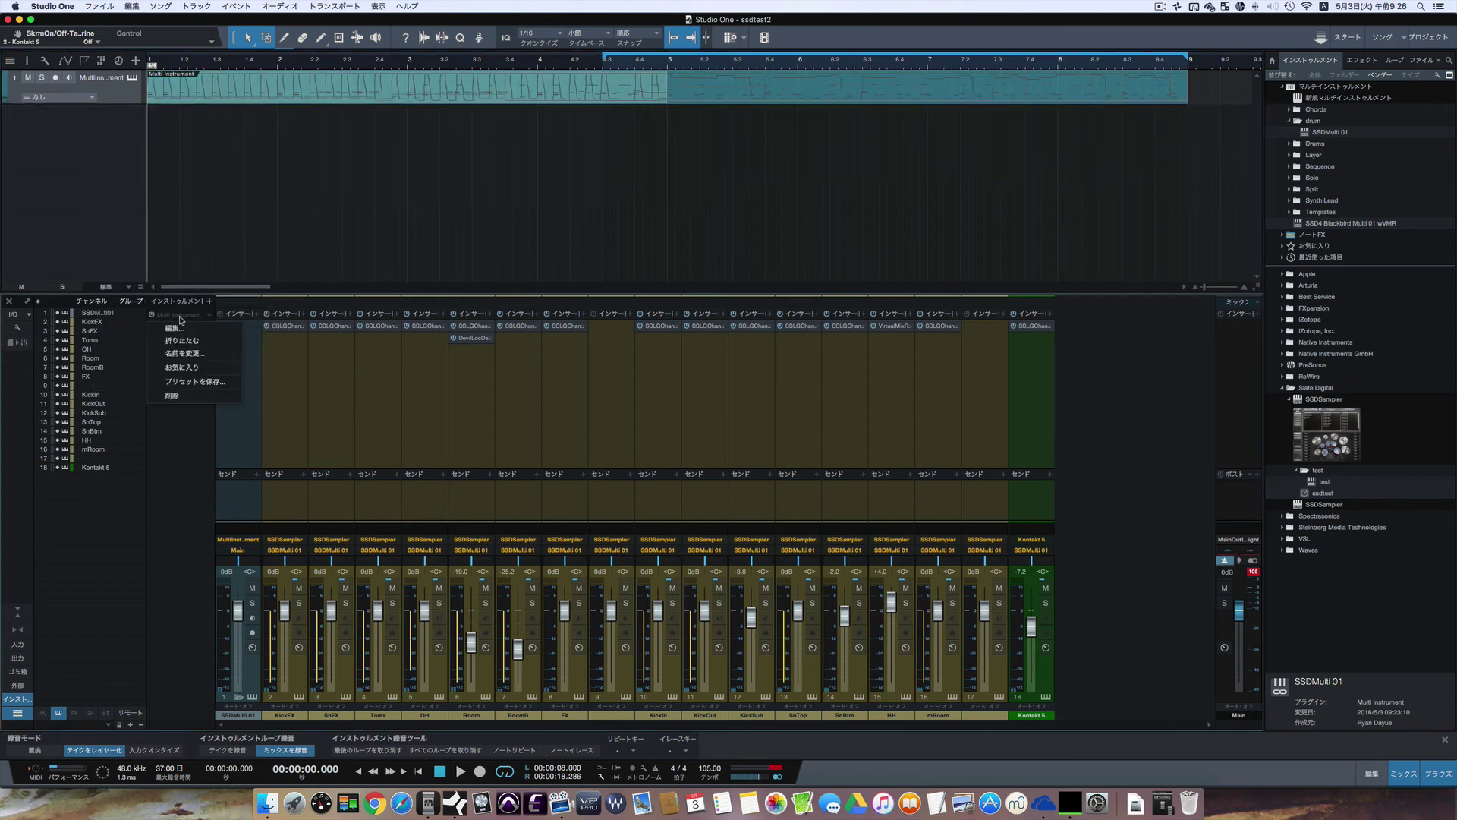
click(184, 396)
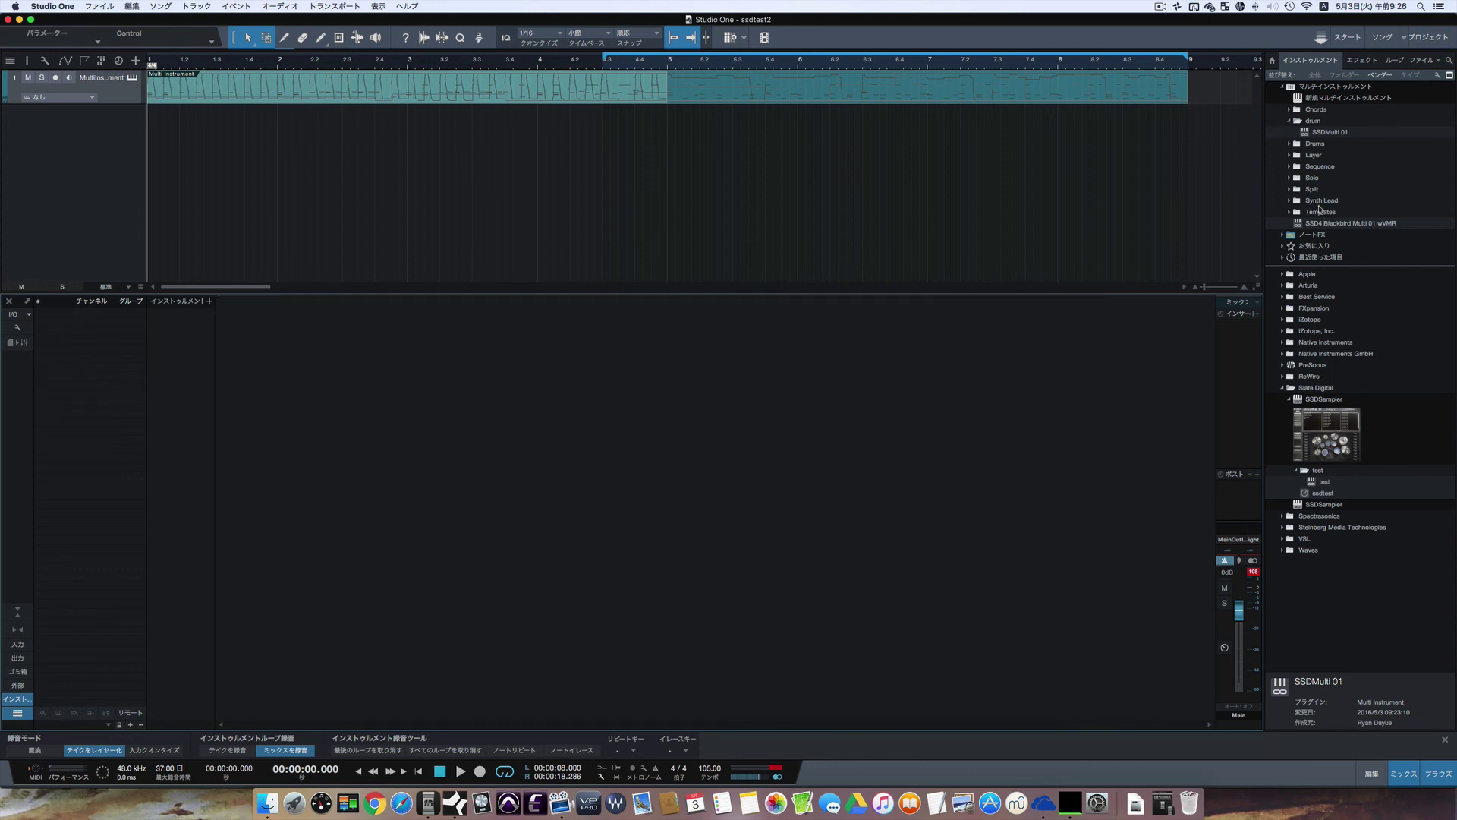
click(1326, 133)
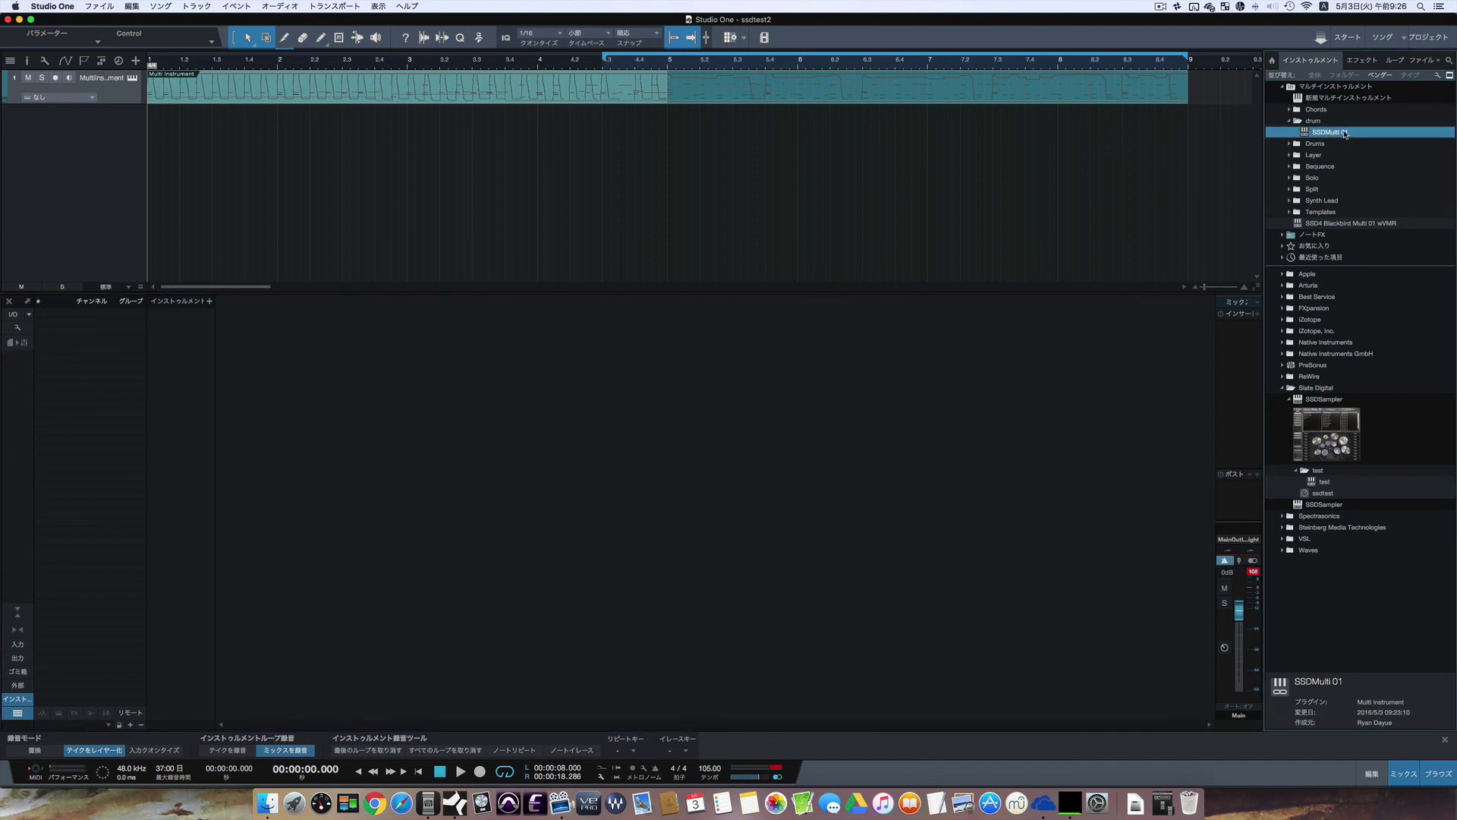
drag(1345, 134, 842, 88)
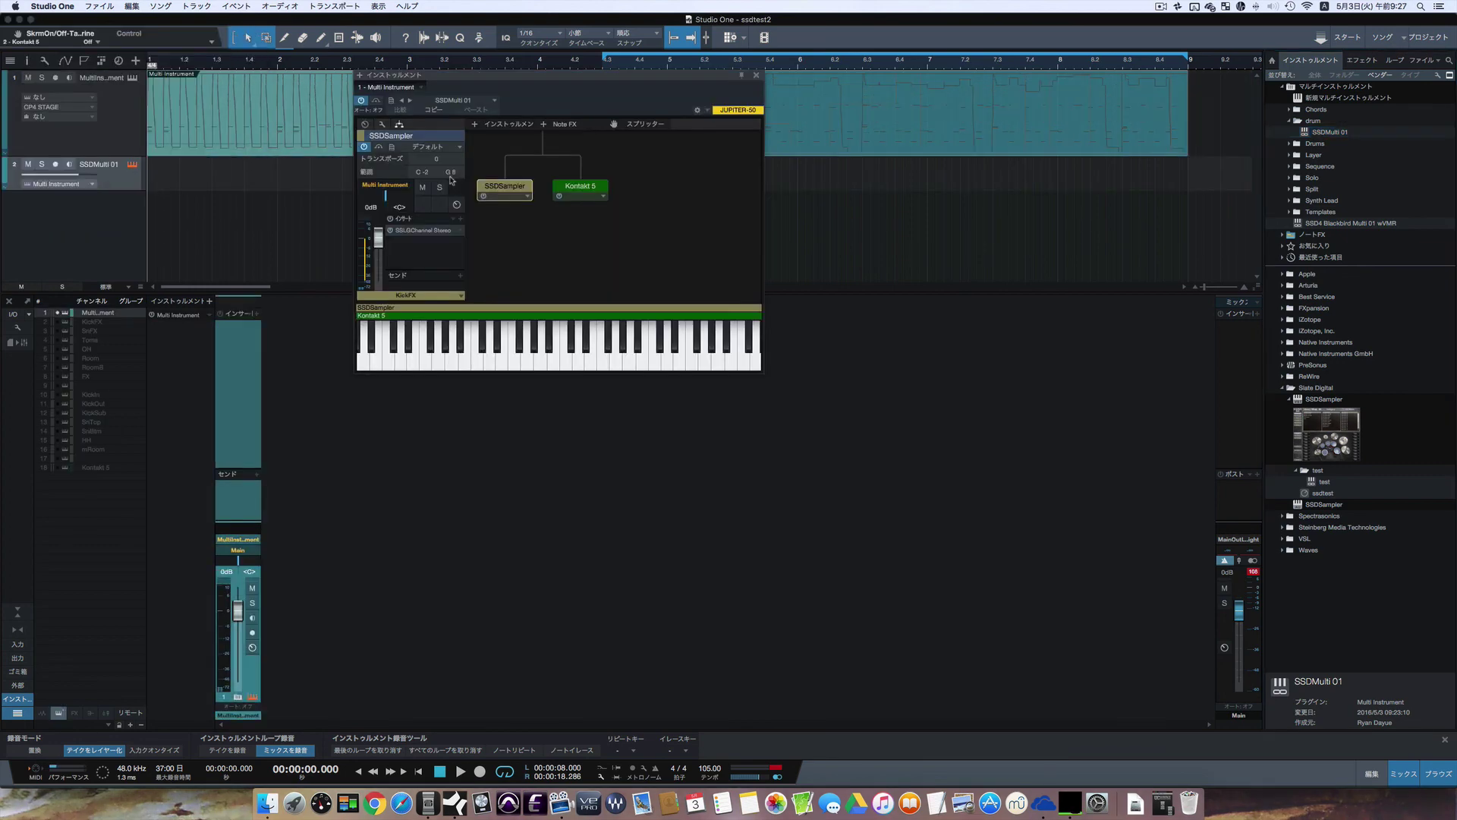
click(757, 77)
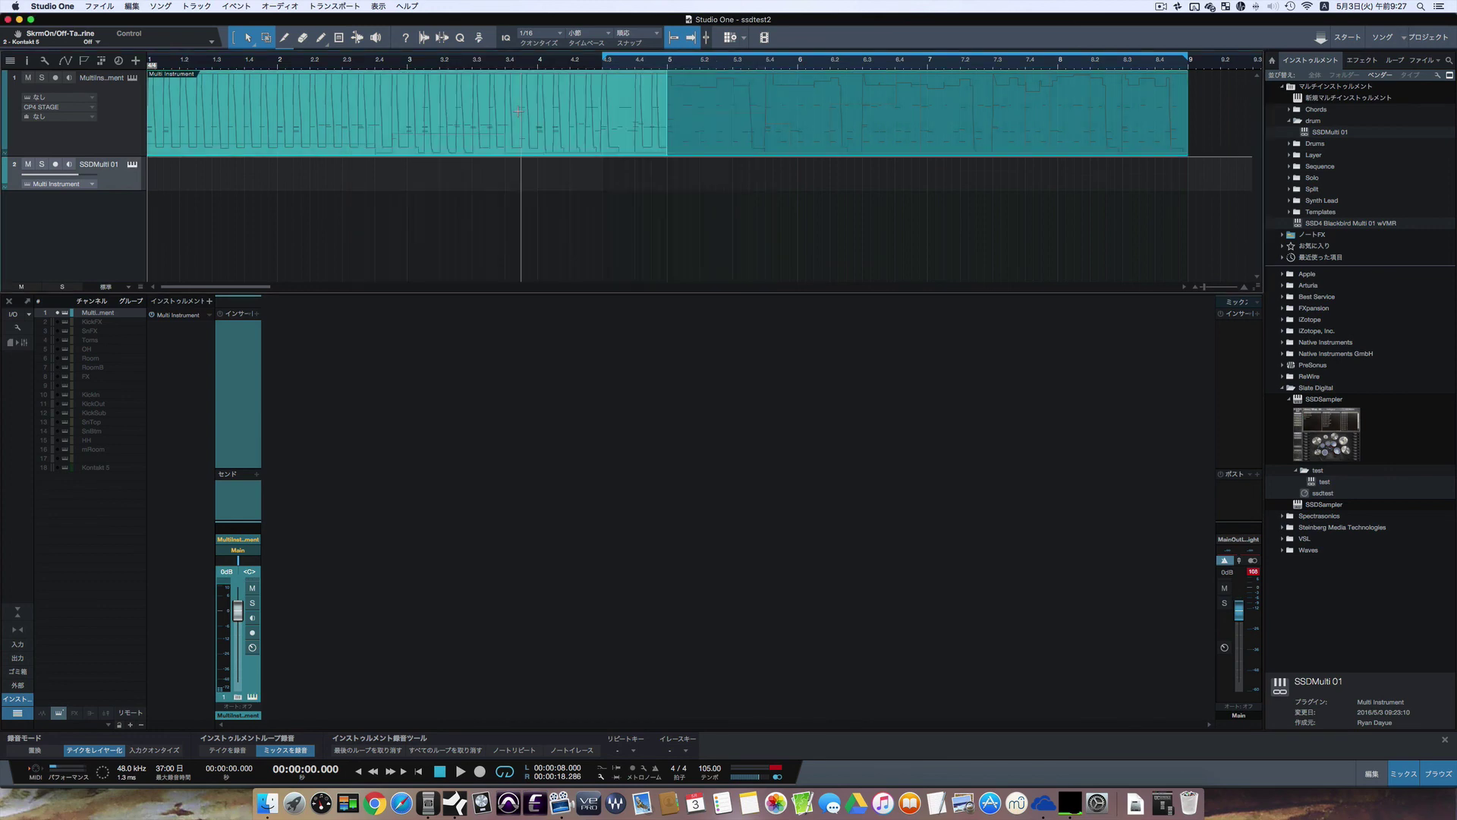
- Move the drum event onto the SSDMulti 01 track, expand the multi instrument's output channels in the console, and play it back
drag(526, 142, 526, 166)
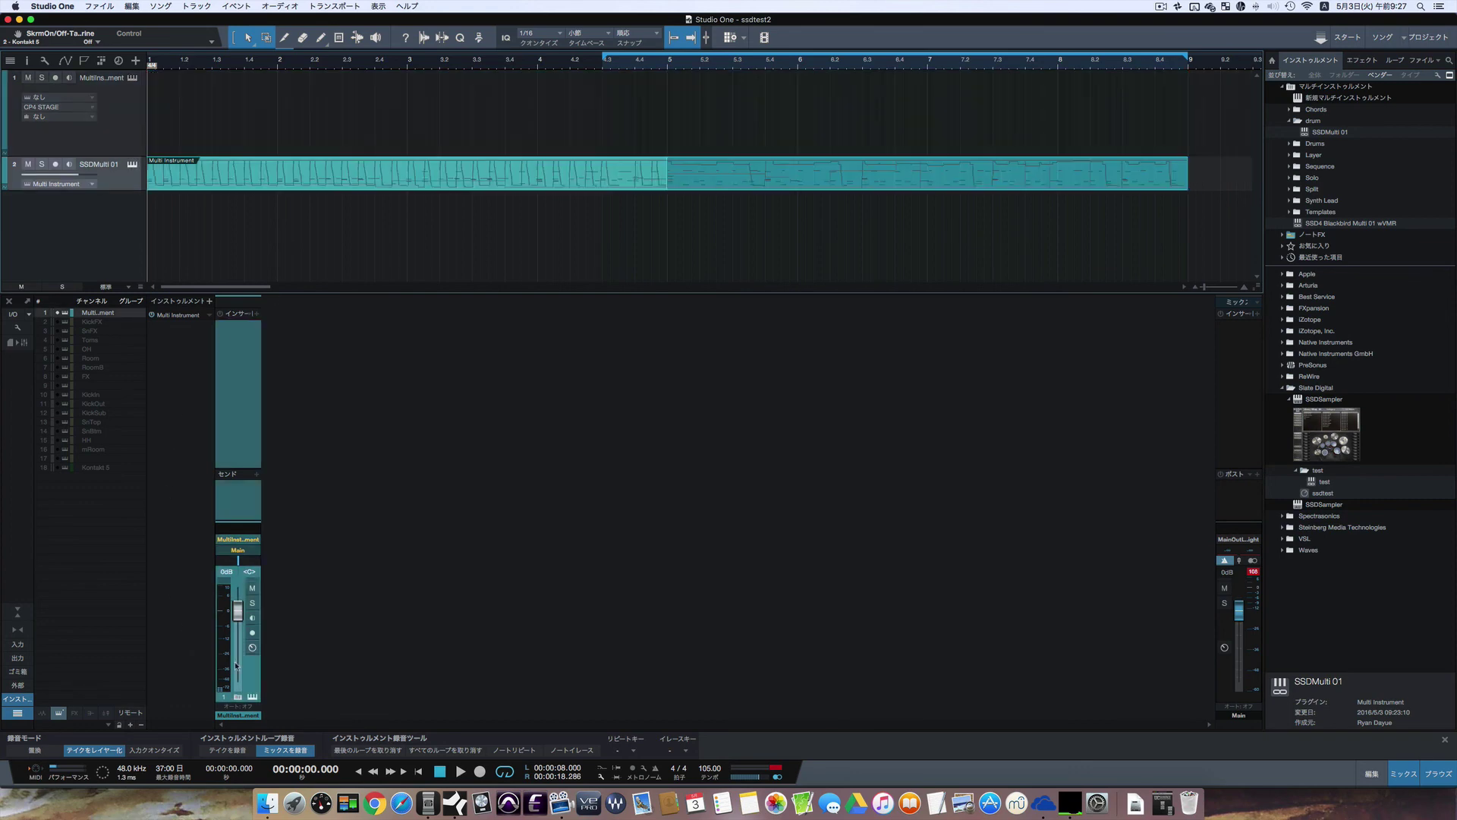
click(237, 698)
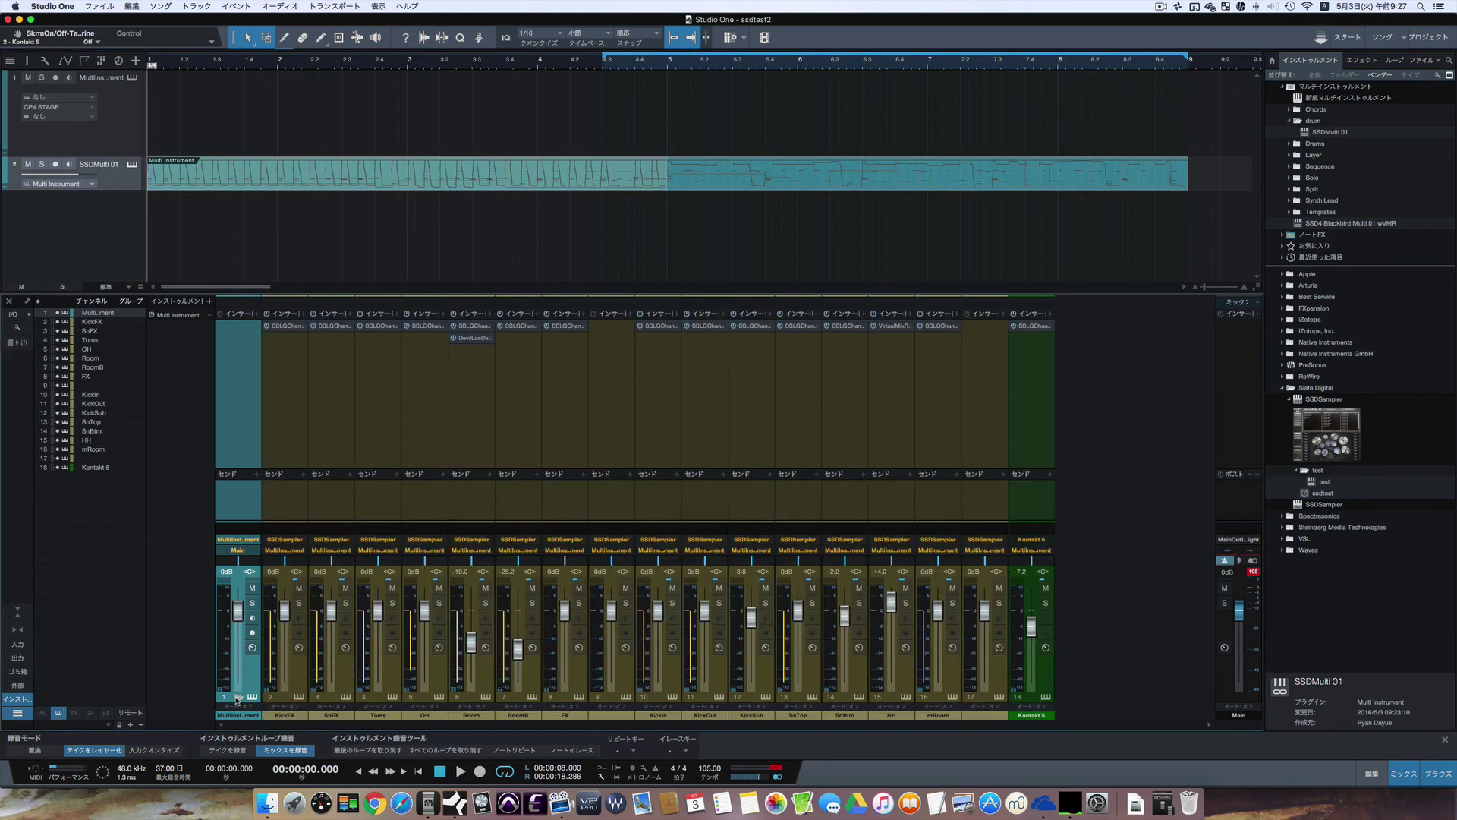
key(space)
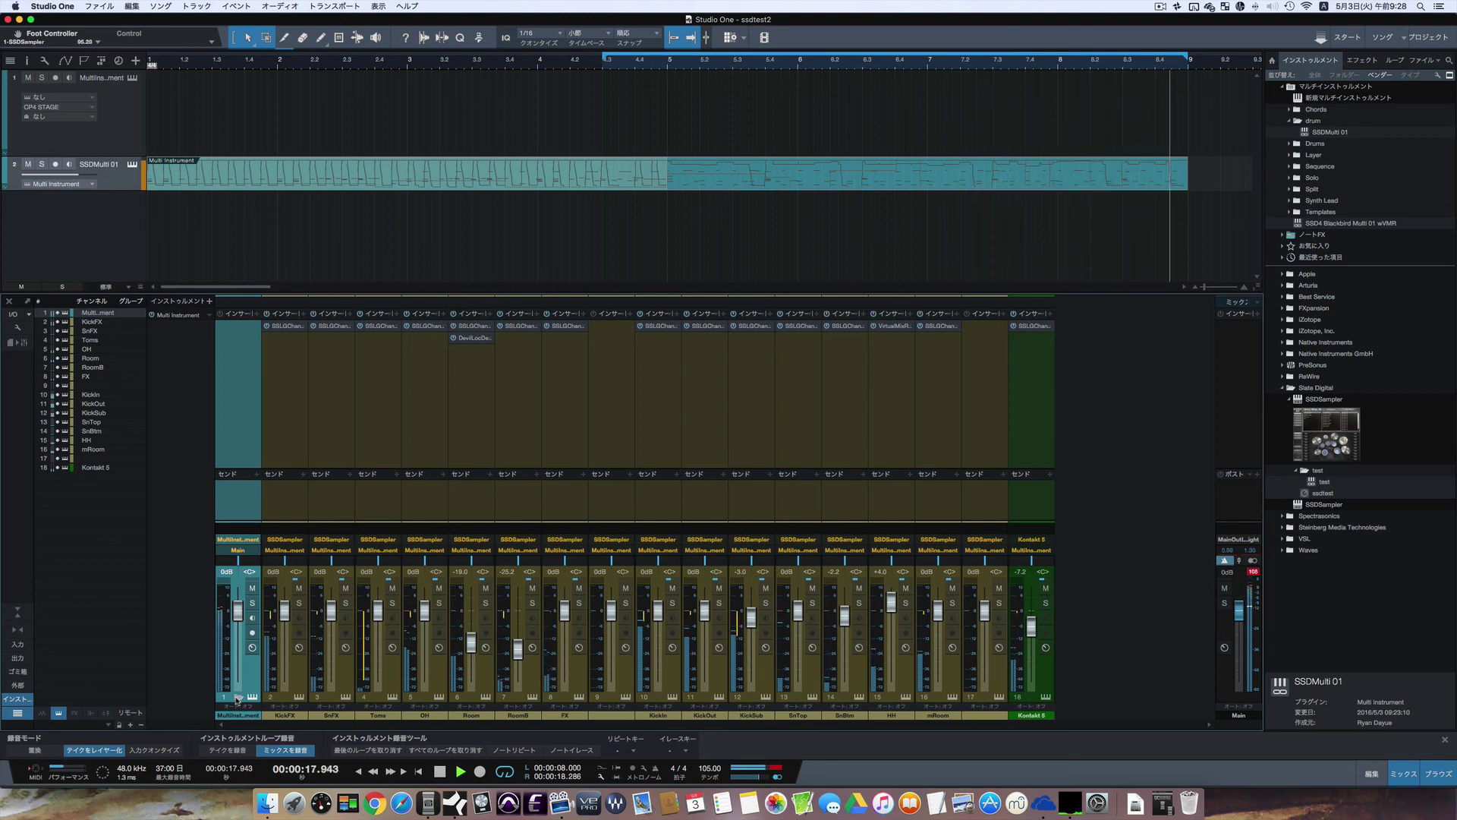
key(space)
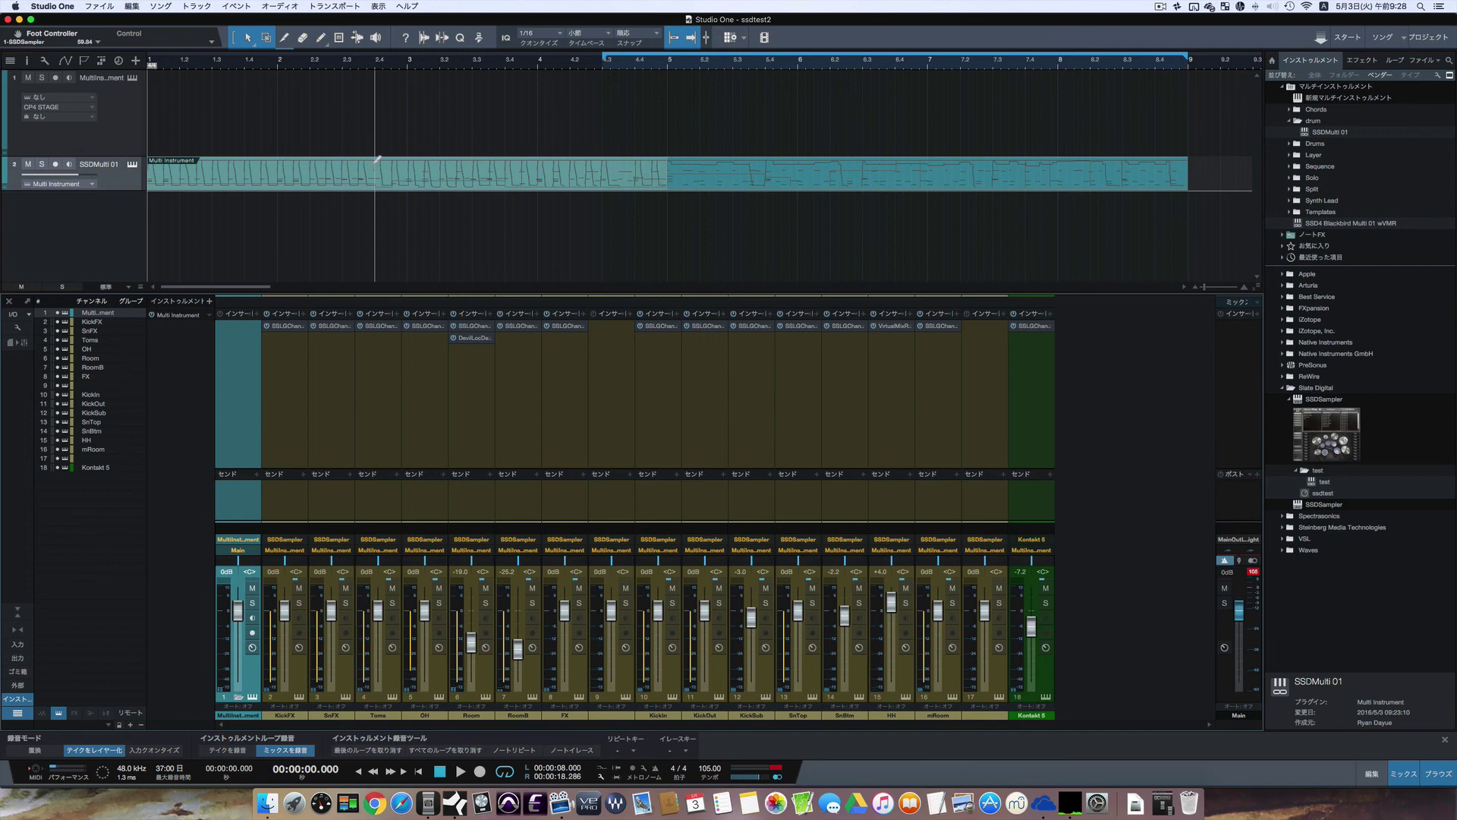
- Close the current song
key(super+w)
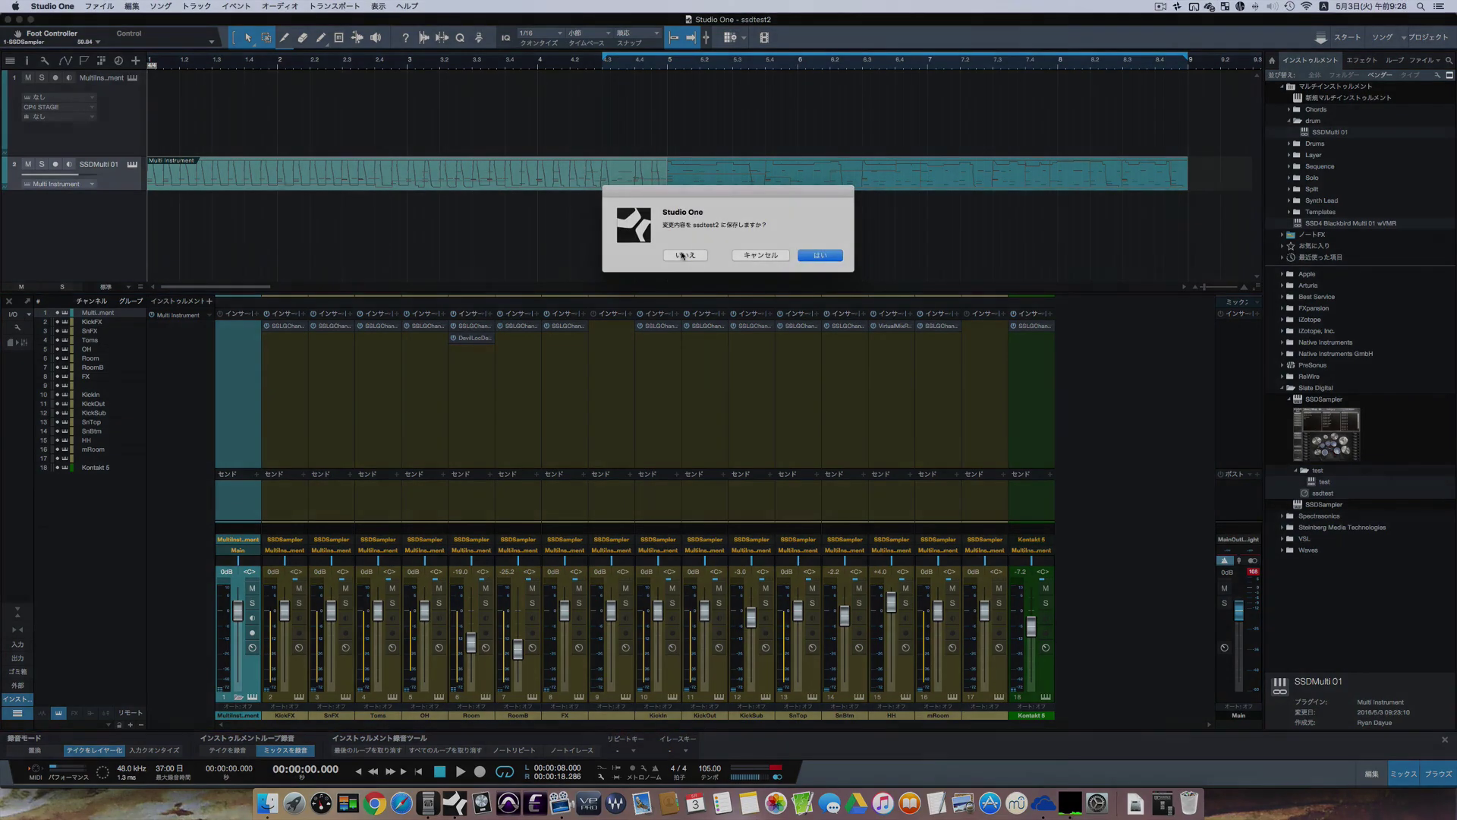